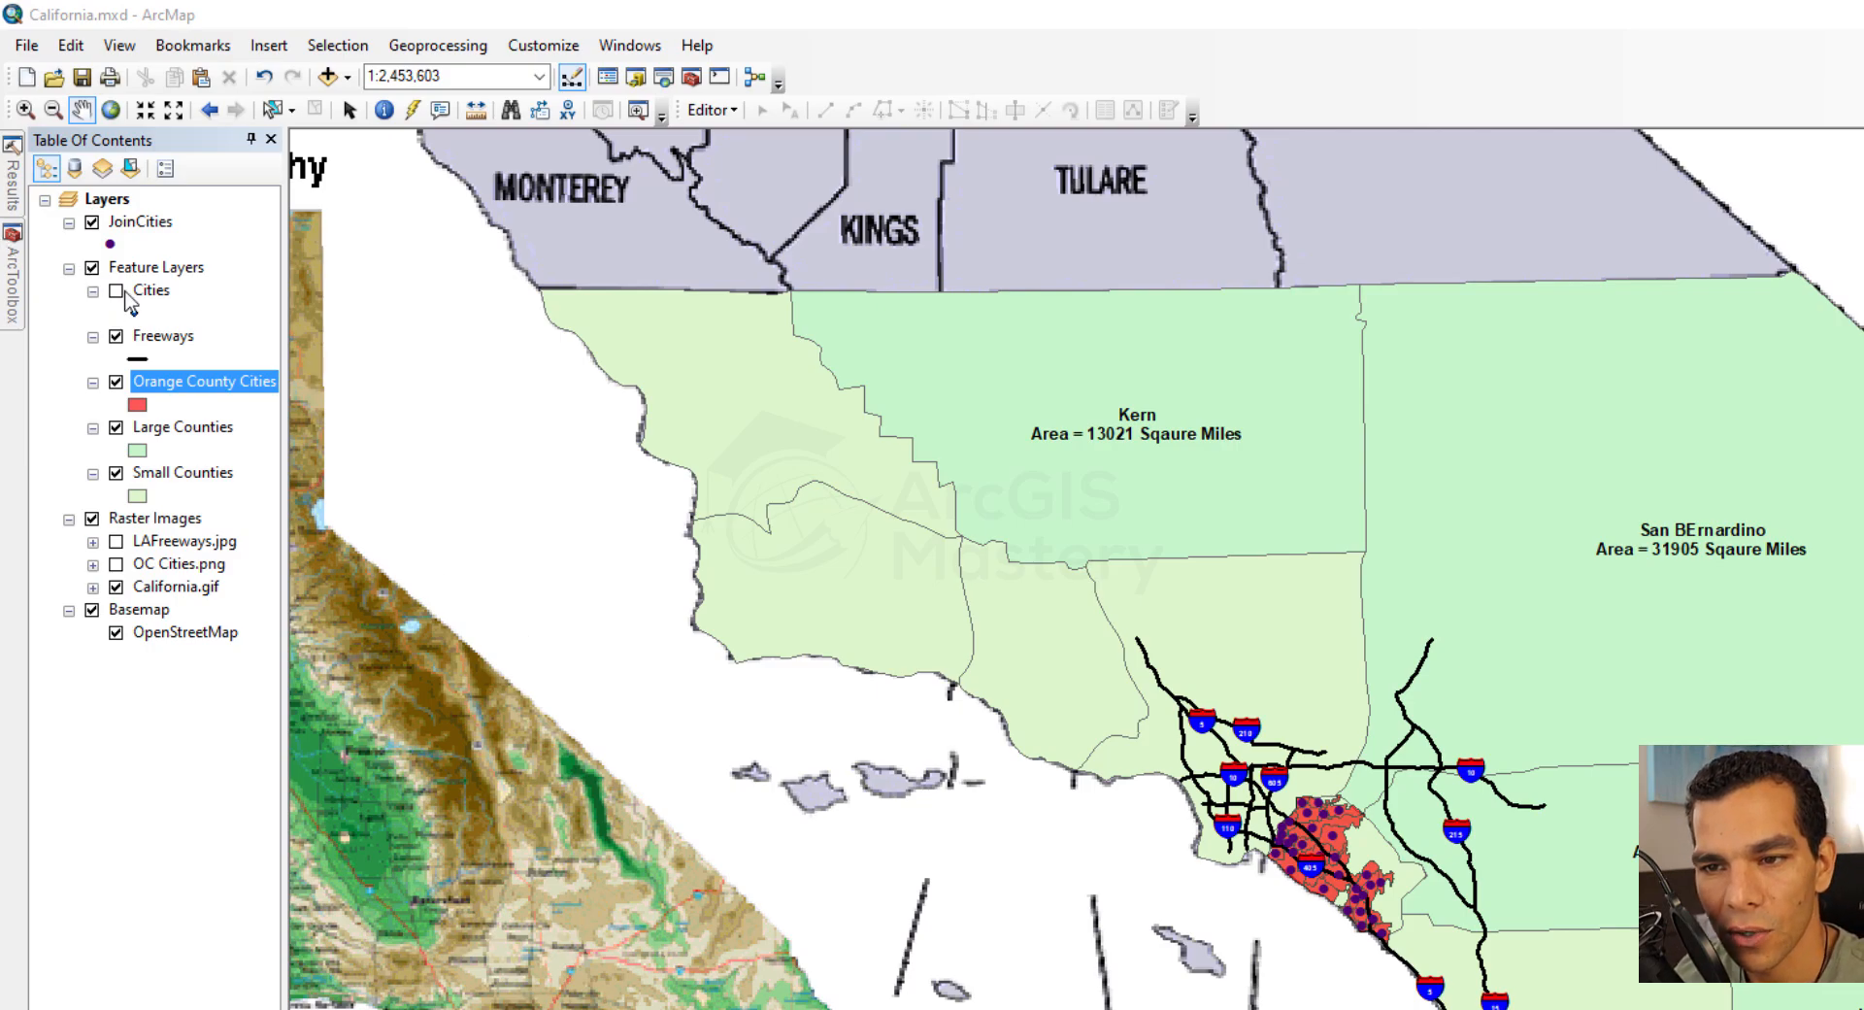
Open the JoinCities point symbol for detailed editing and change its type to Simple Marker Symbol
click(109, 245)
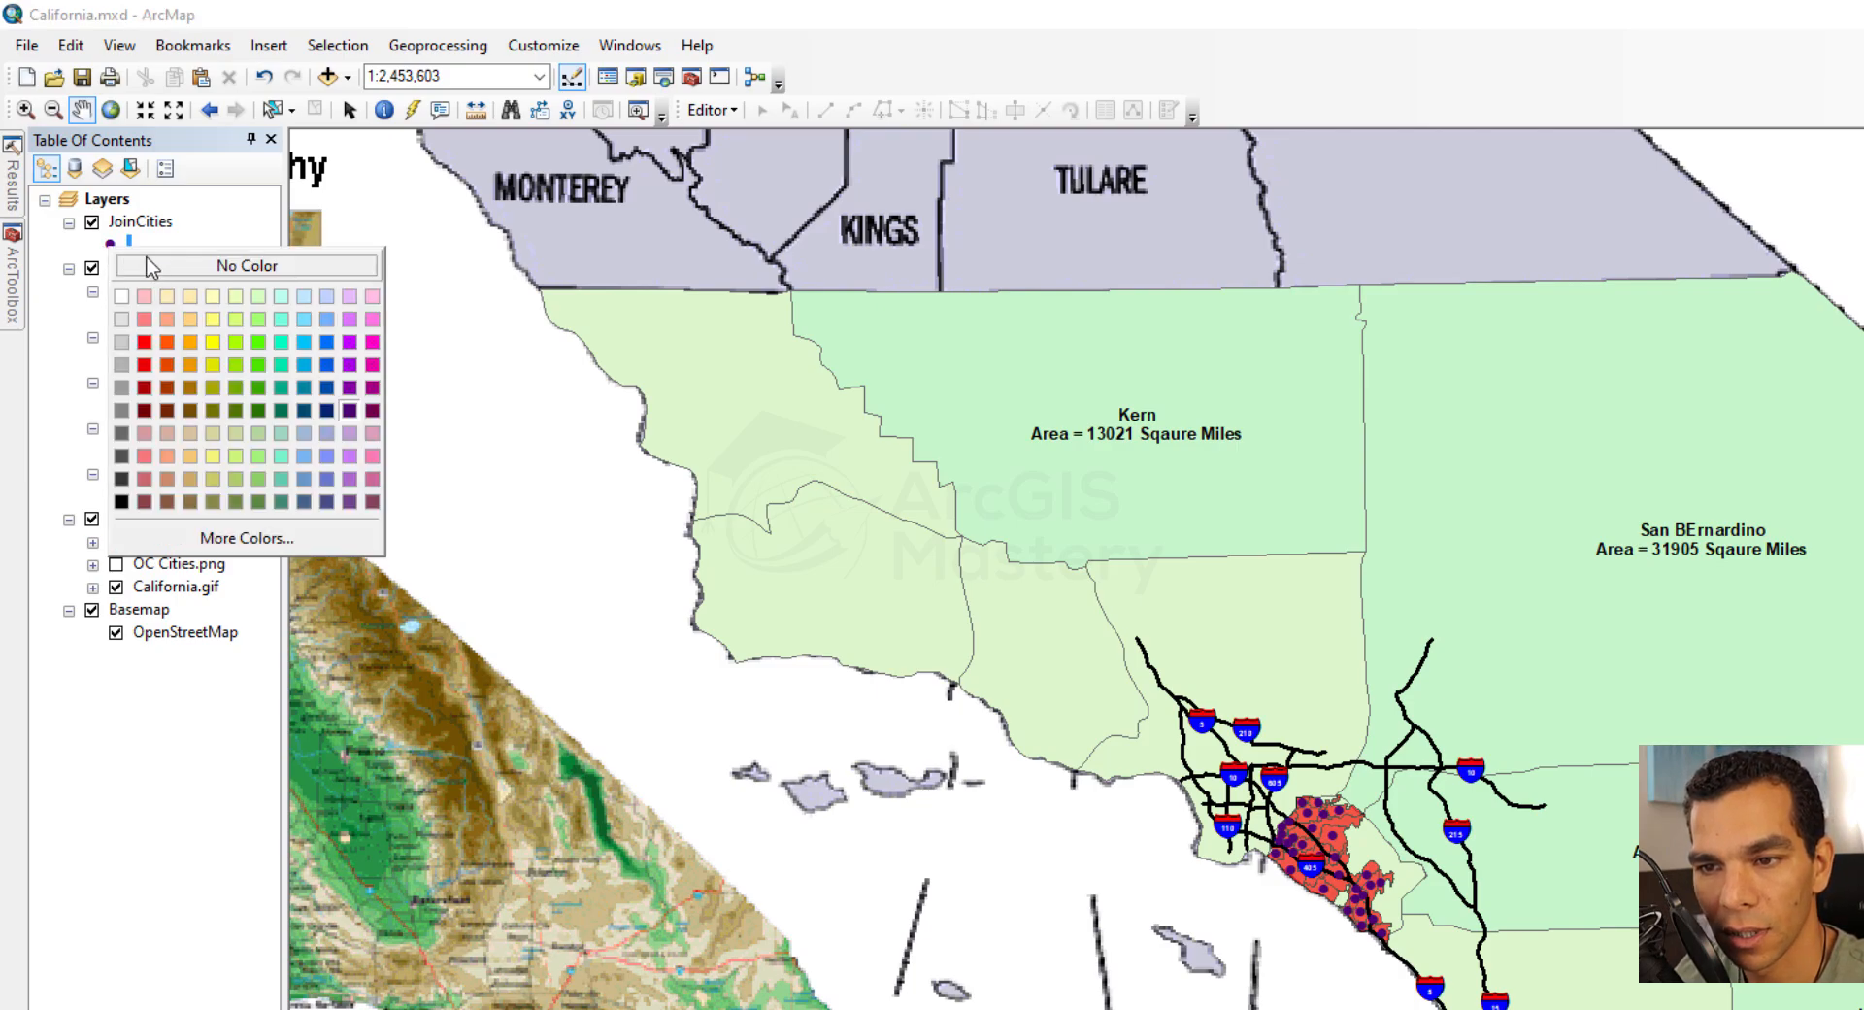
click(113, 238)
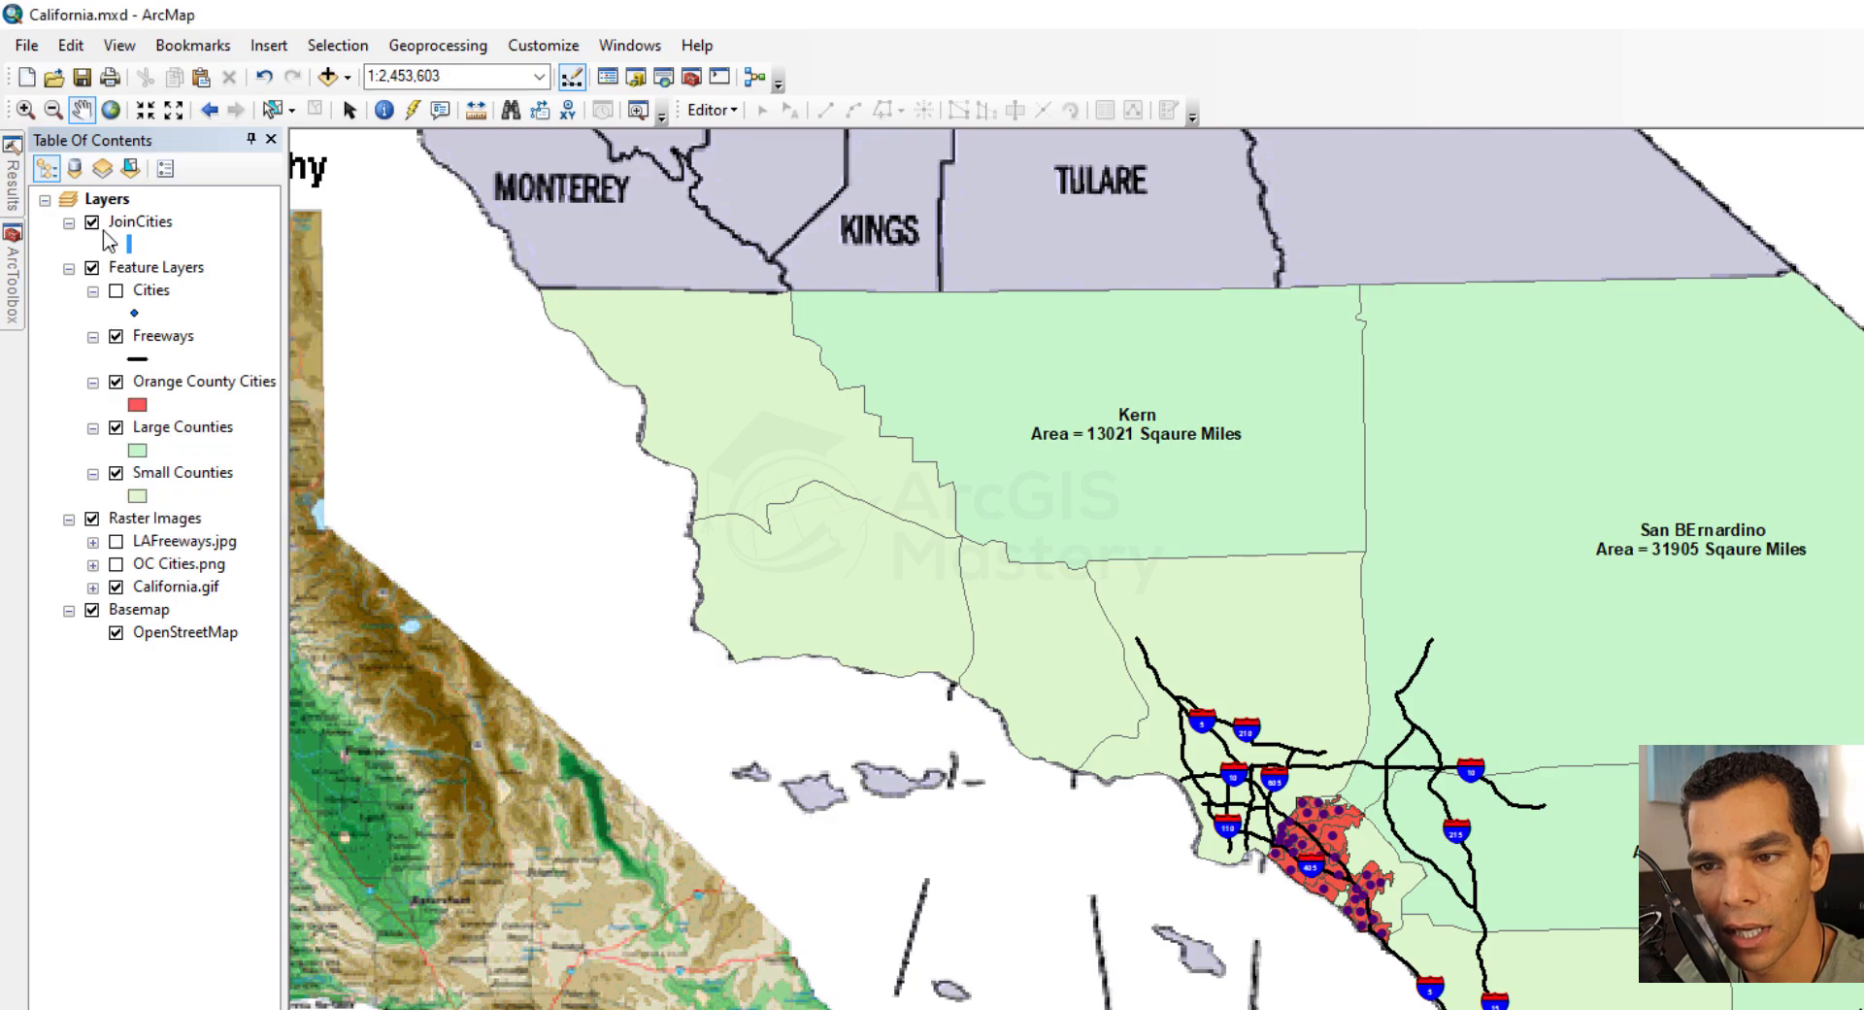
click(111, 246)
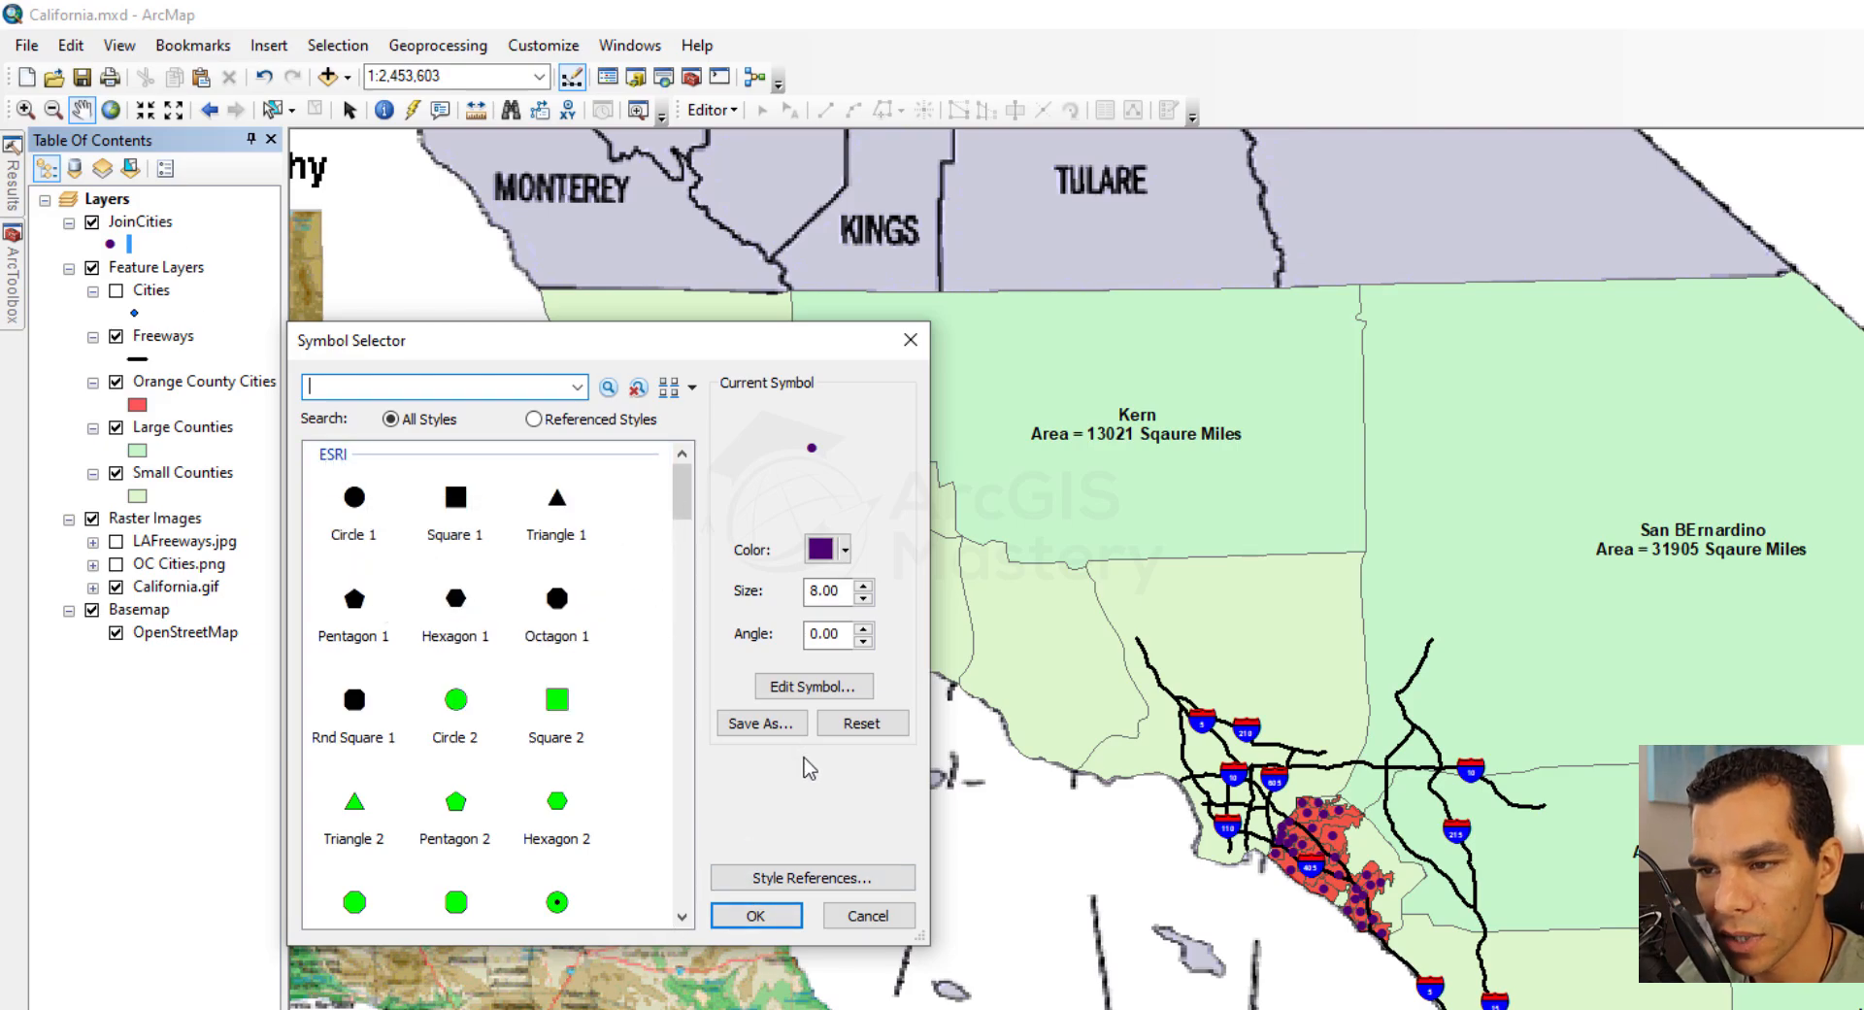
click(839, 689)
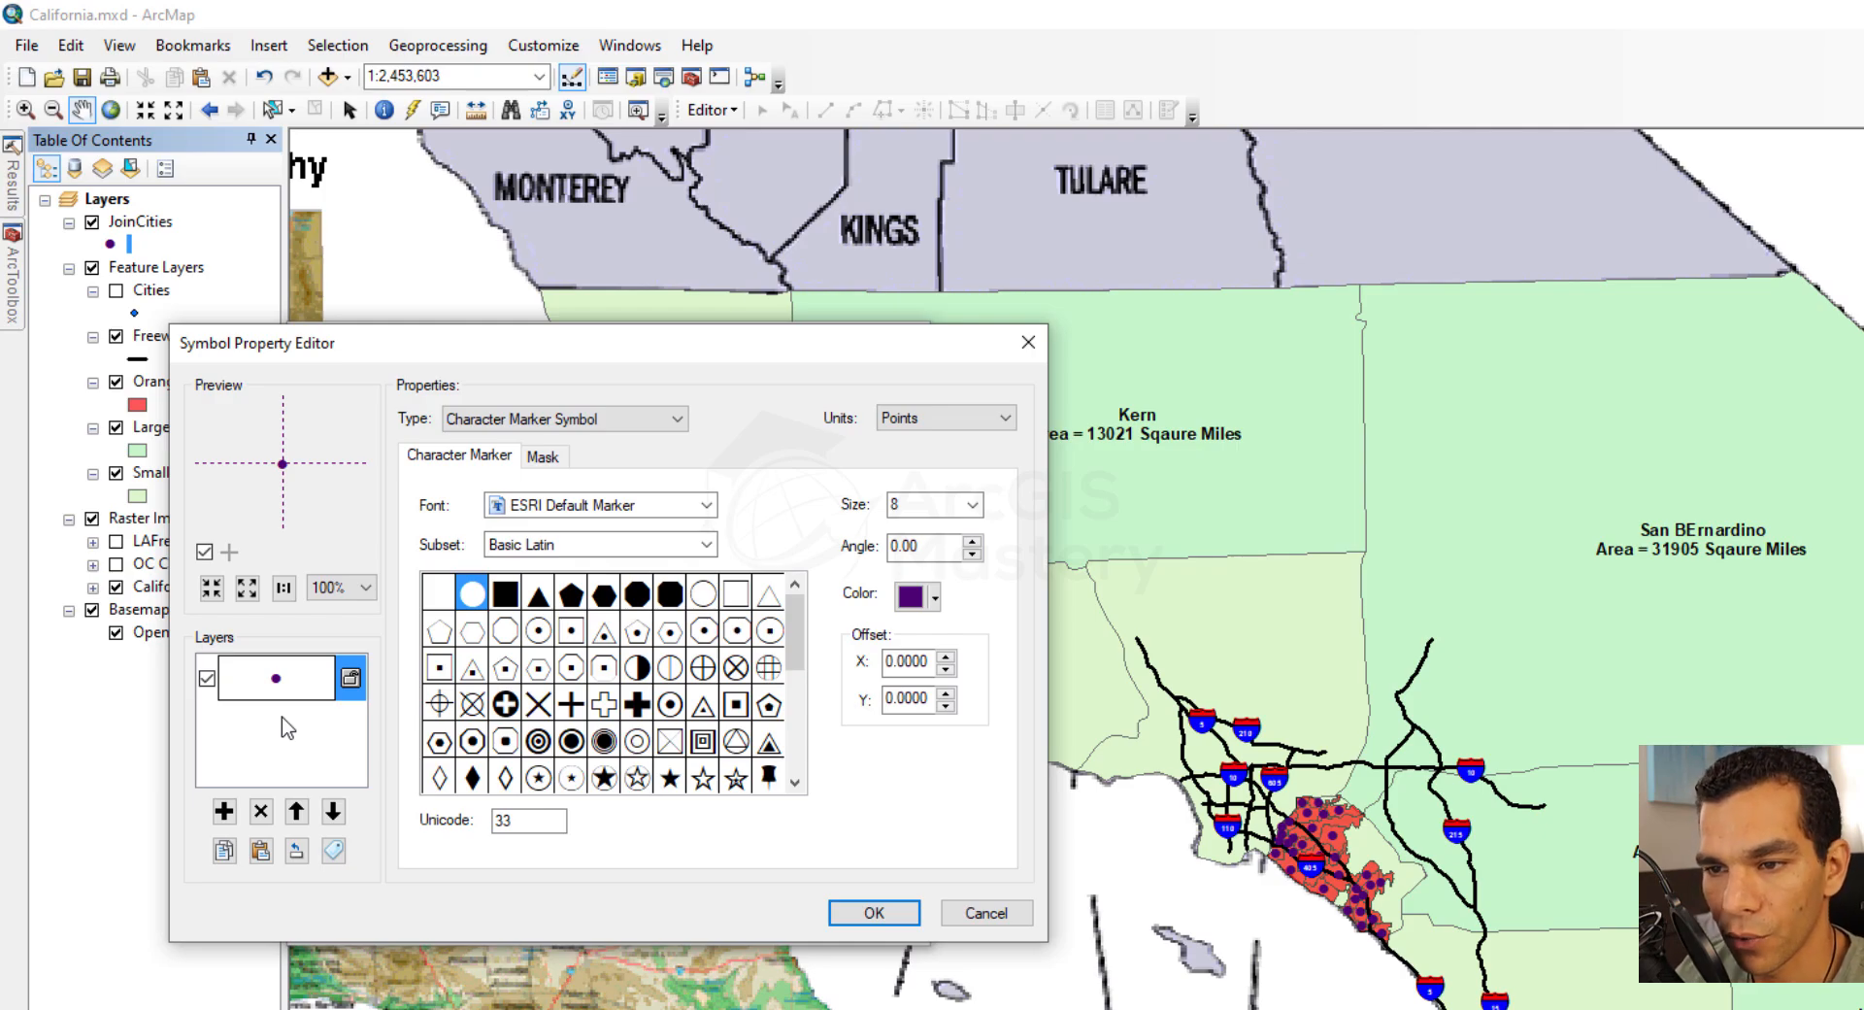
click(633, 427)
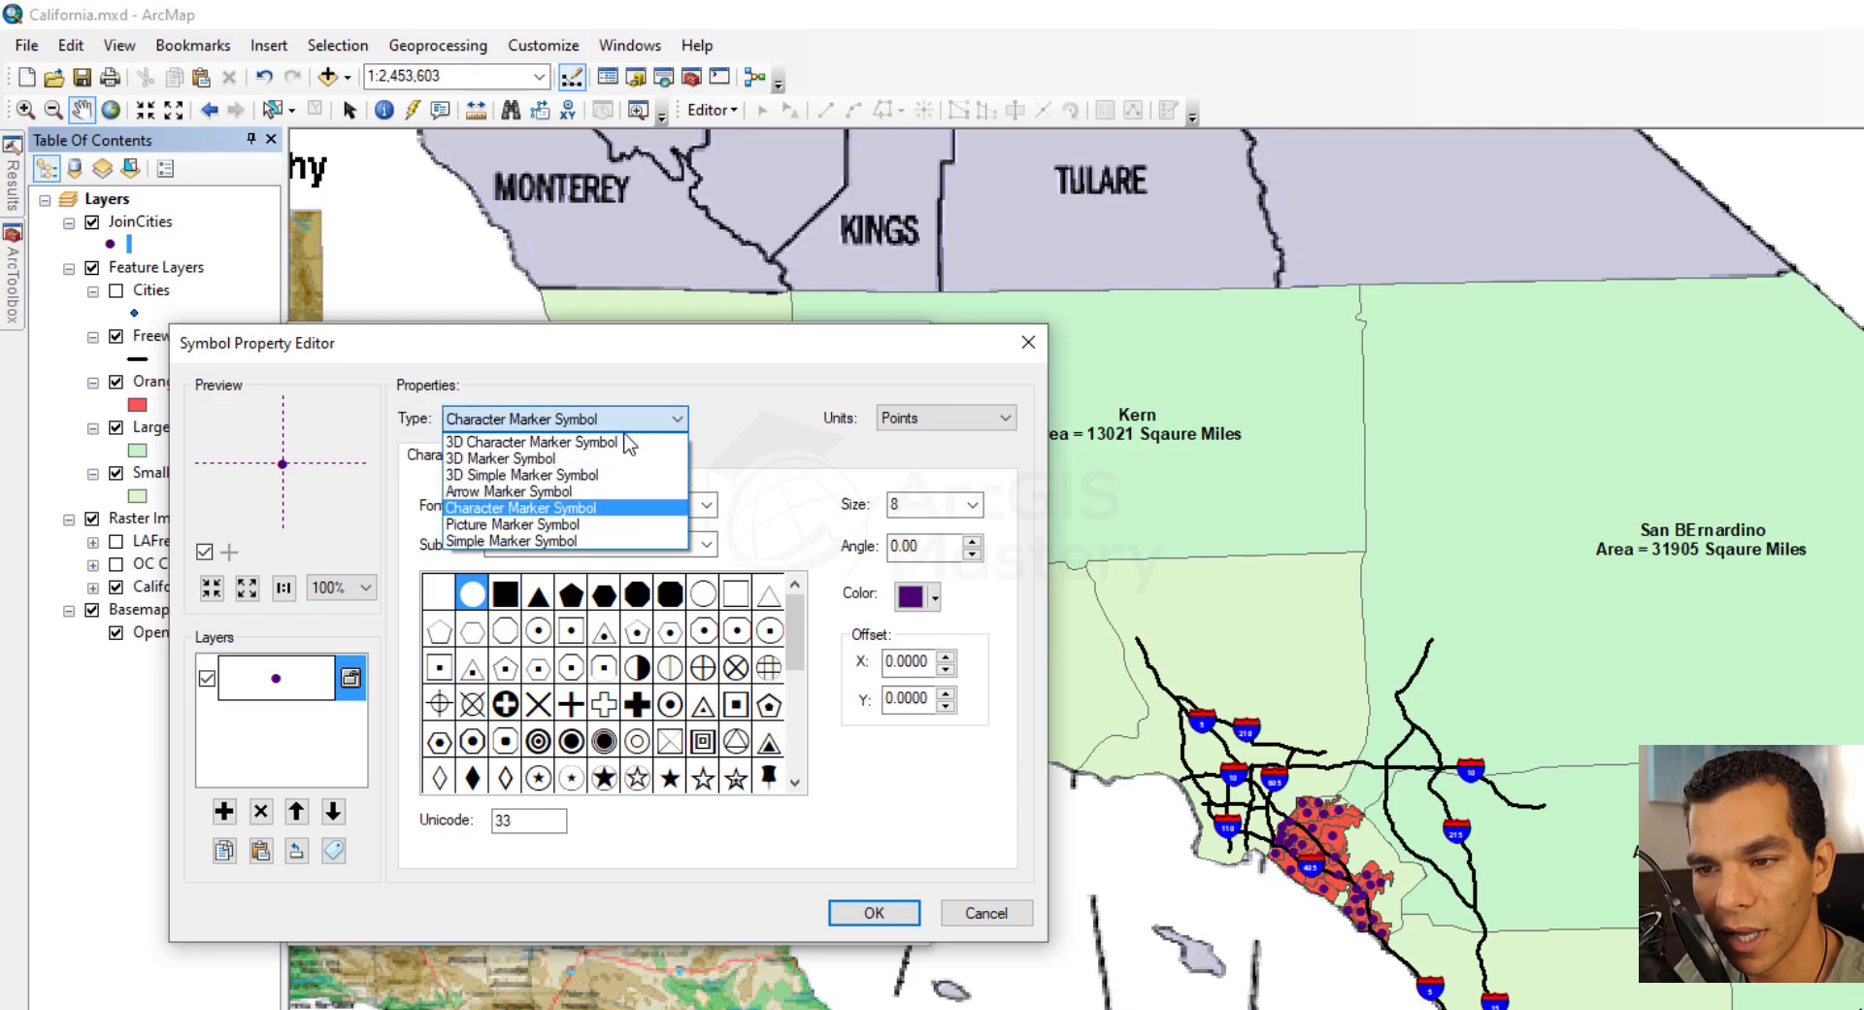
click(558, 542)
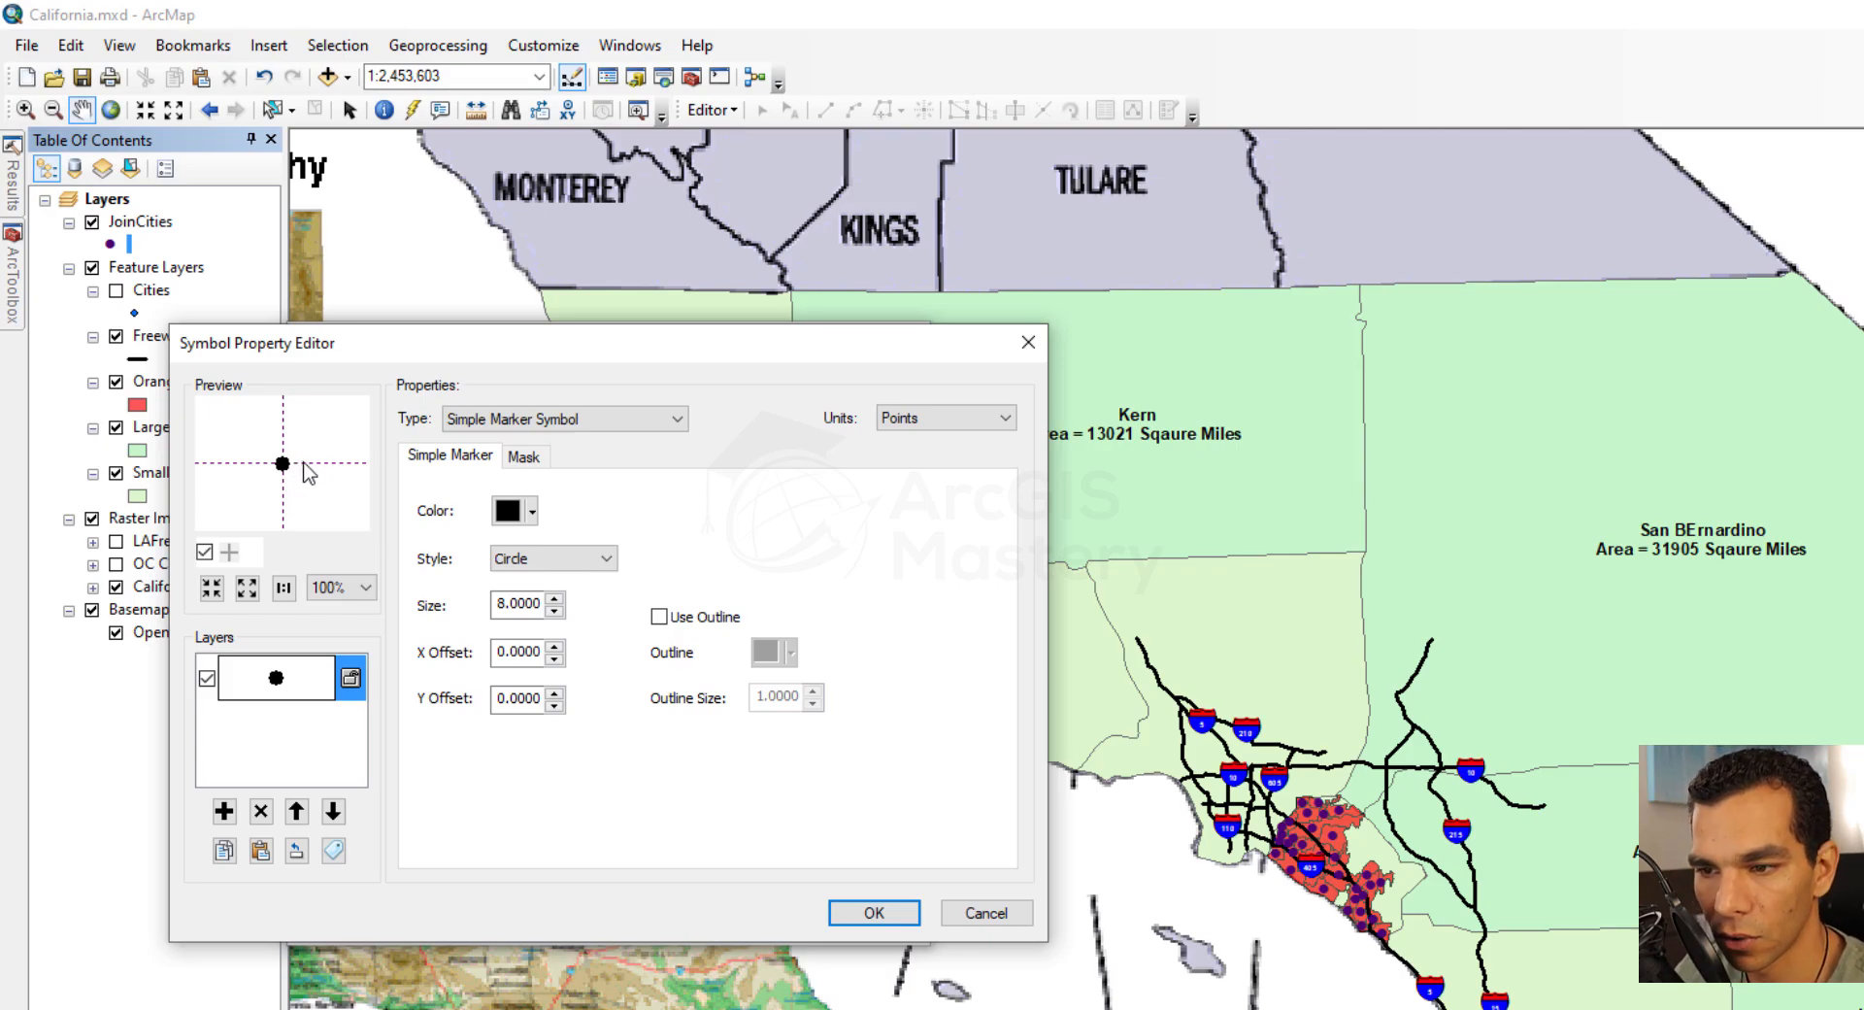
Enable an outline on the circle marker and color that outline red
click(659, 616)
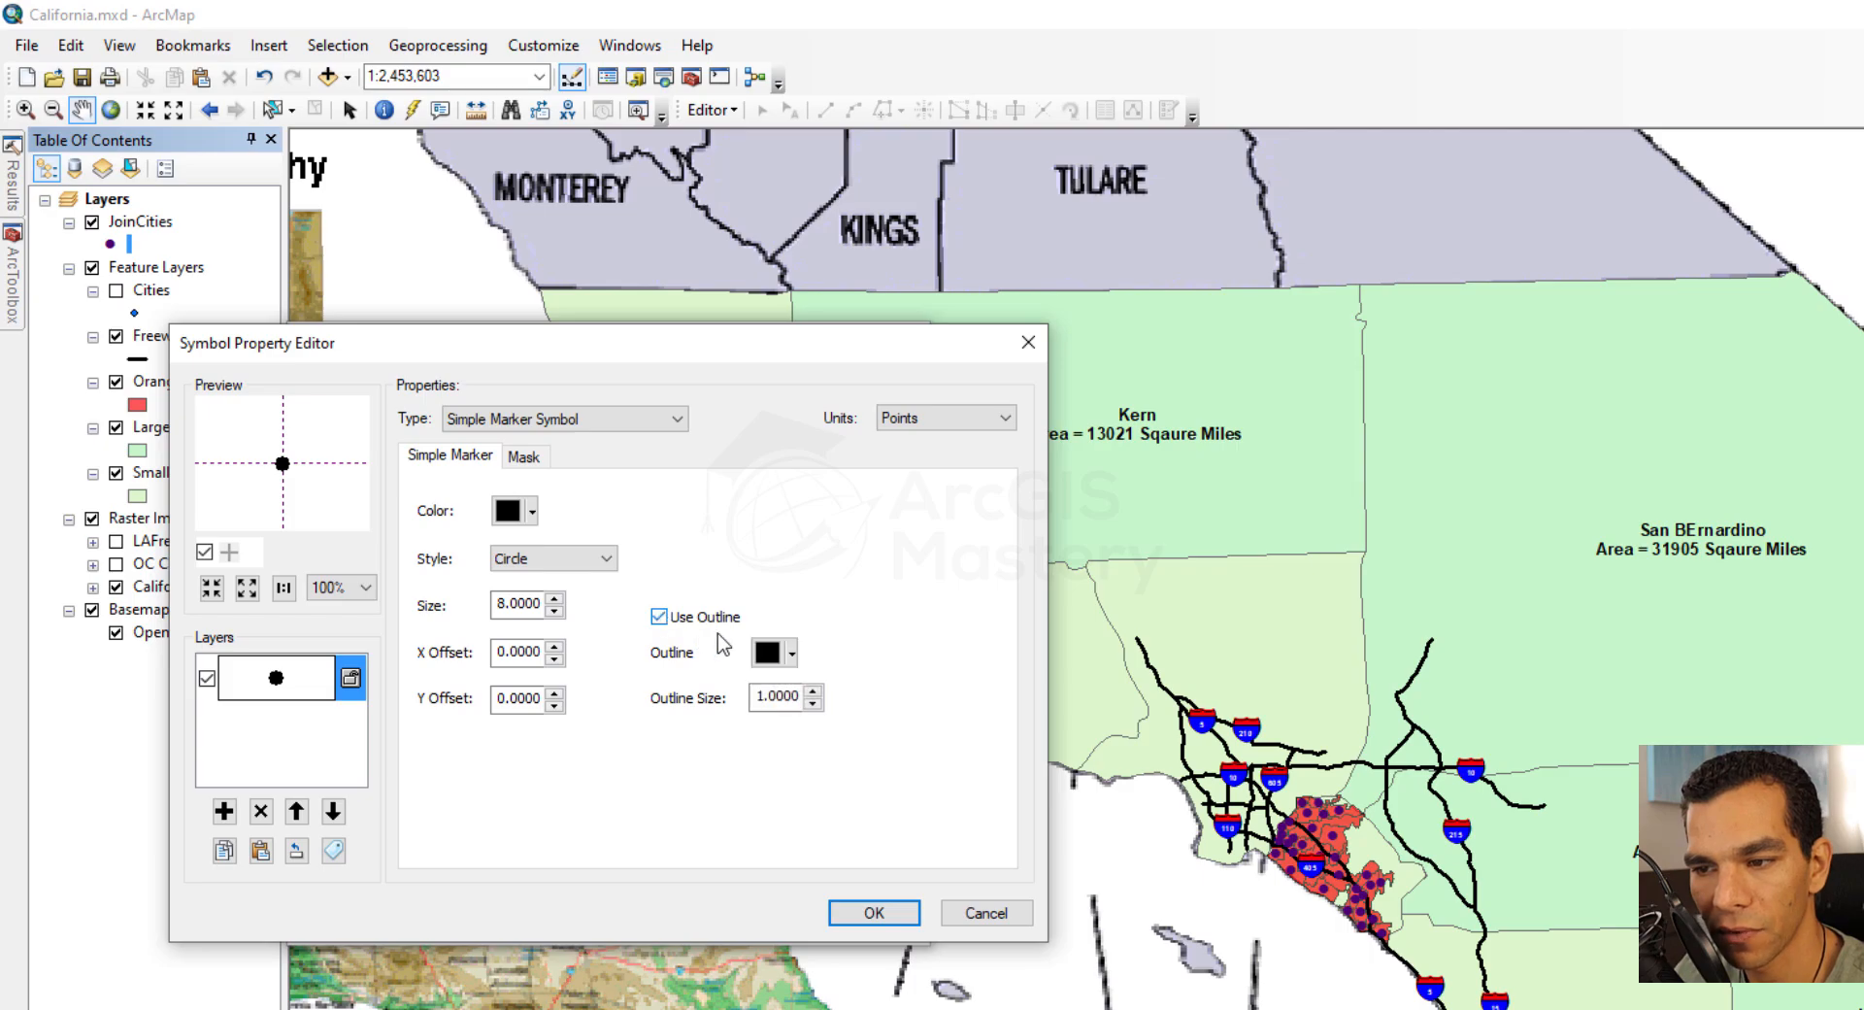
click(792, 652)
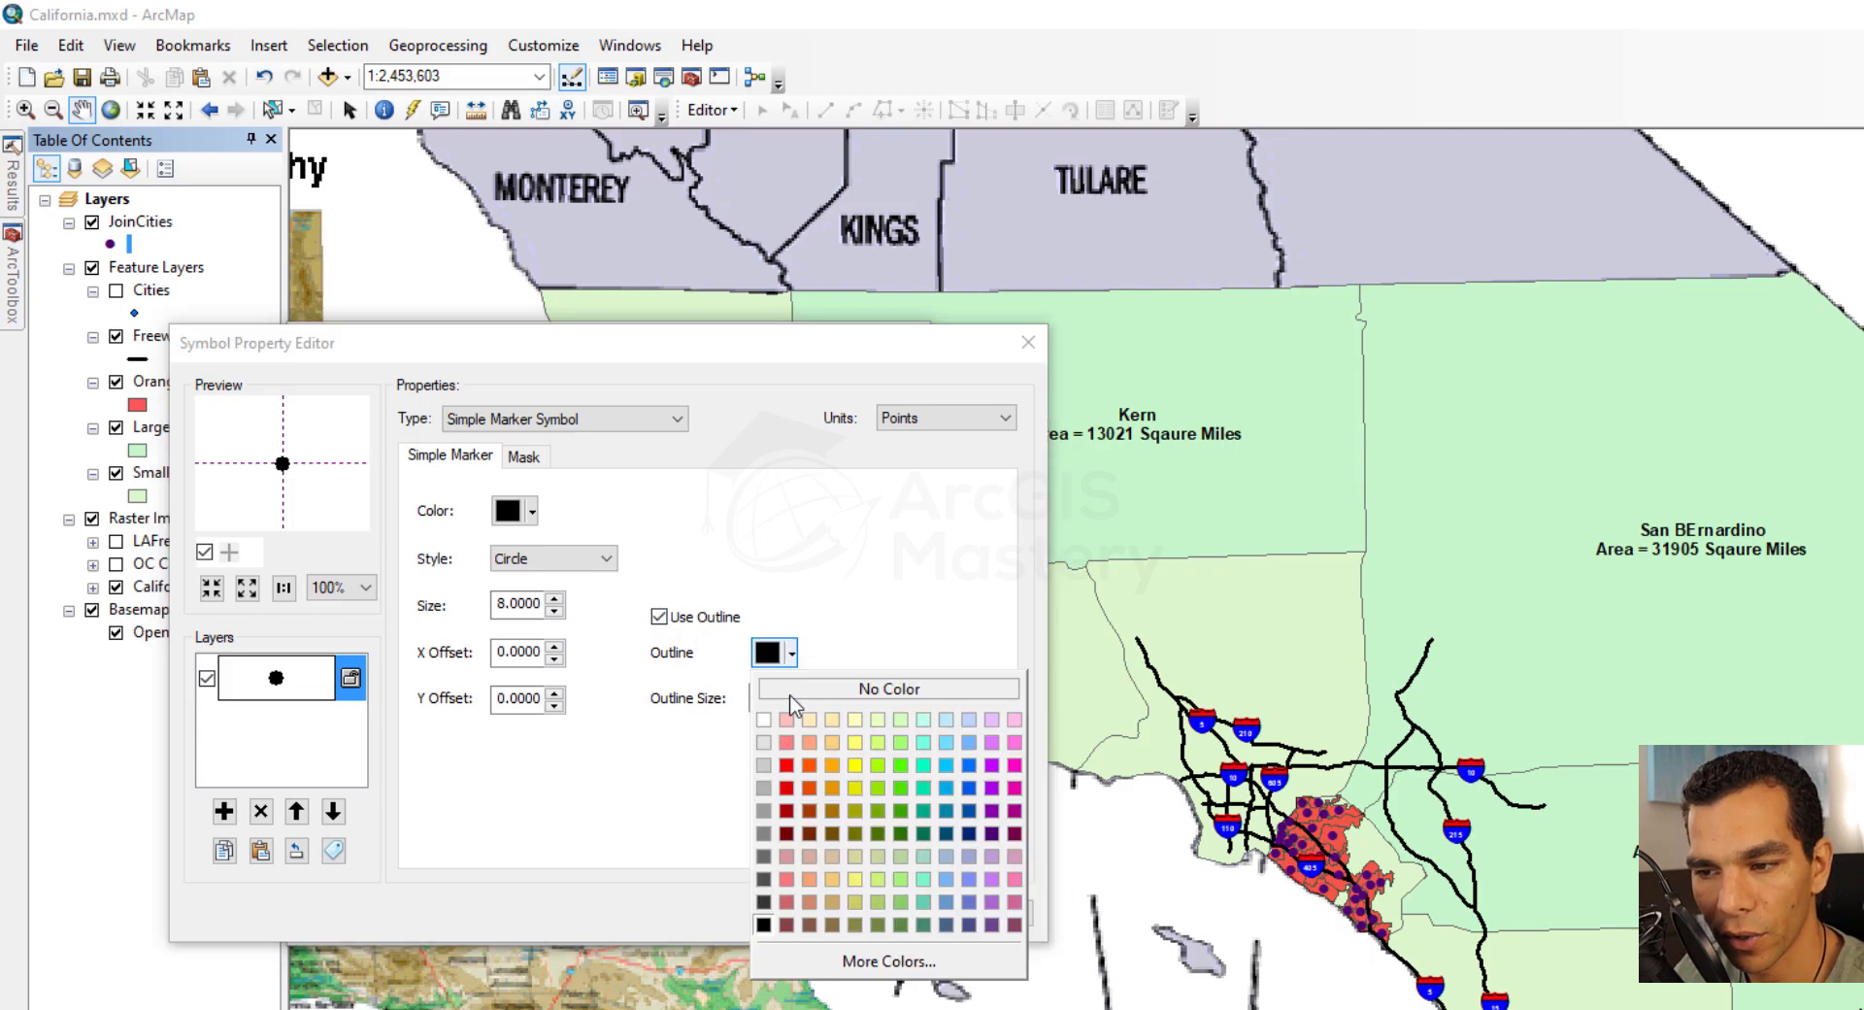
click(788, 764)
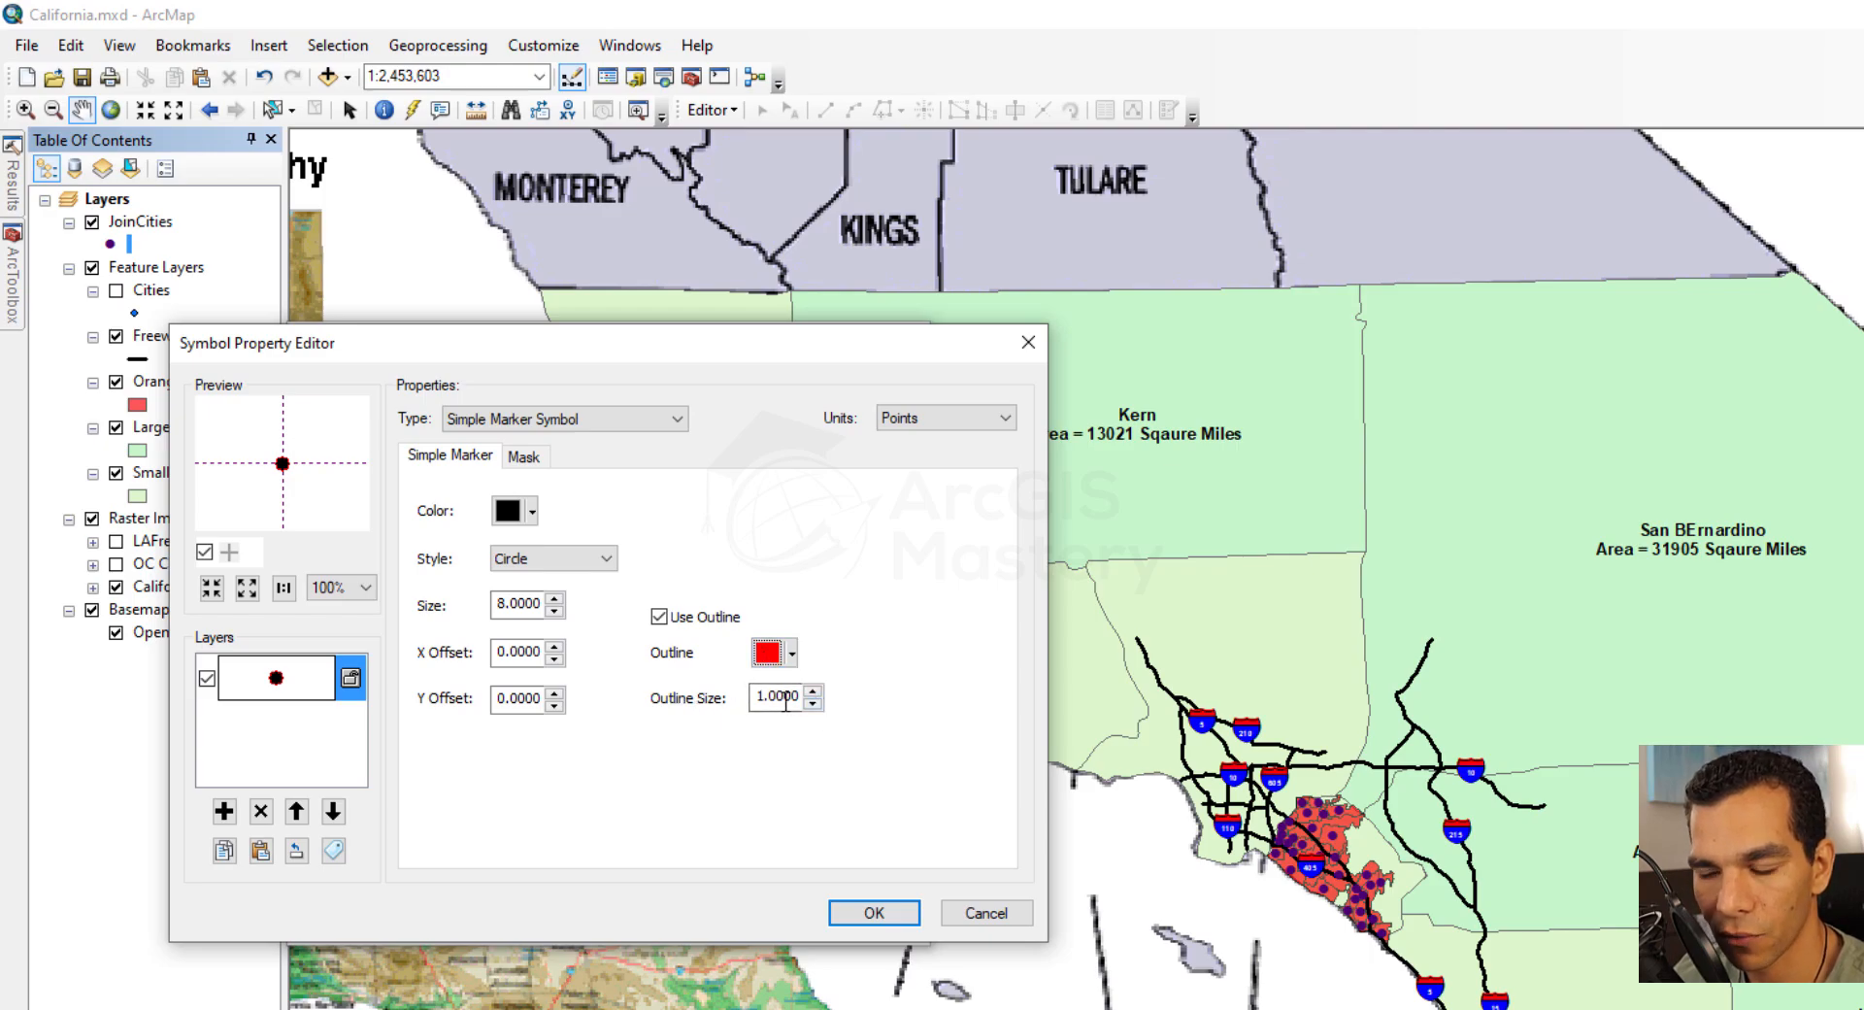
Add a second marker layer in X style with size 10 and Y offset -5, and apply the symbol to JoinCities
click(225, 811)
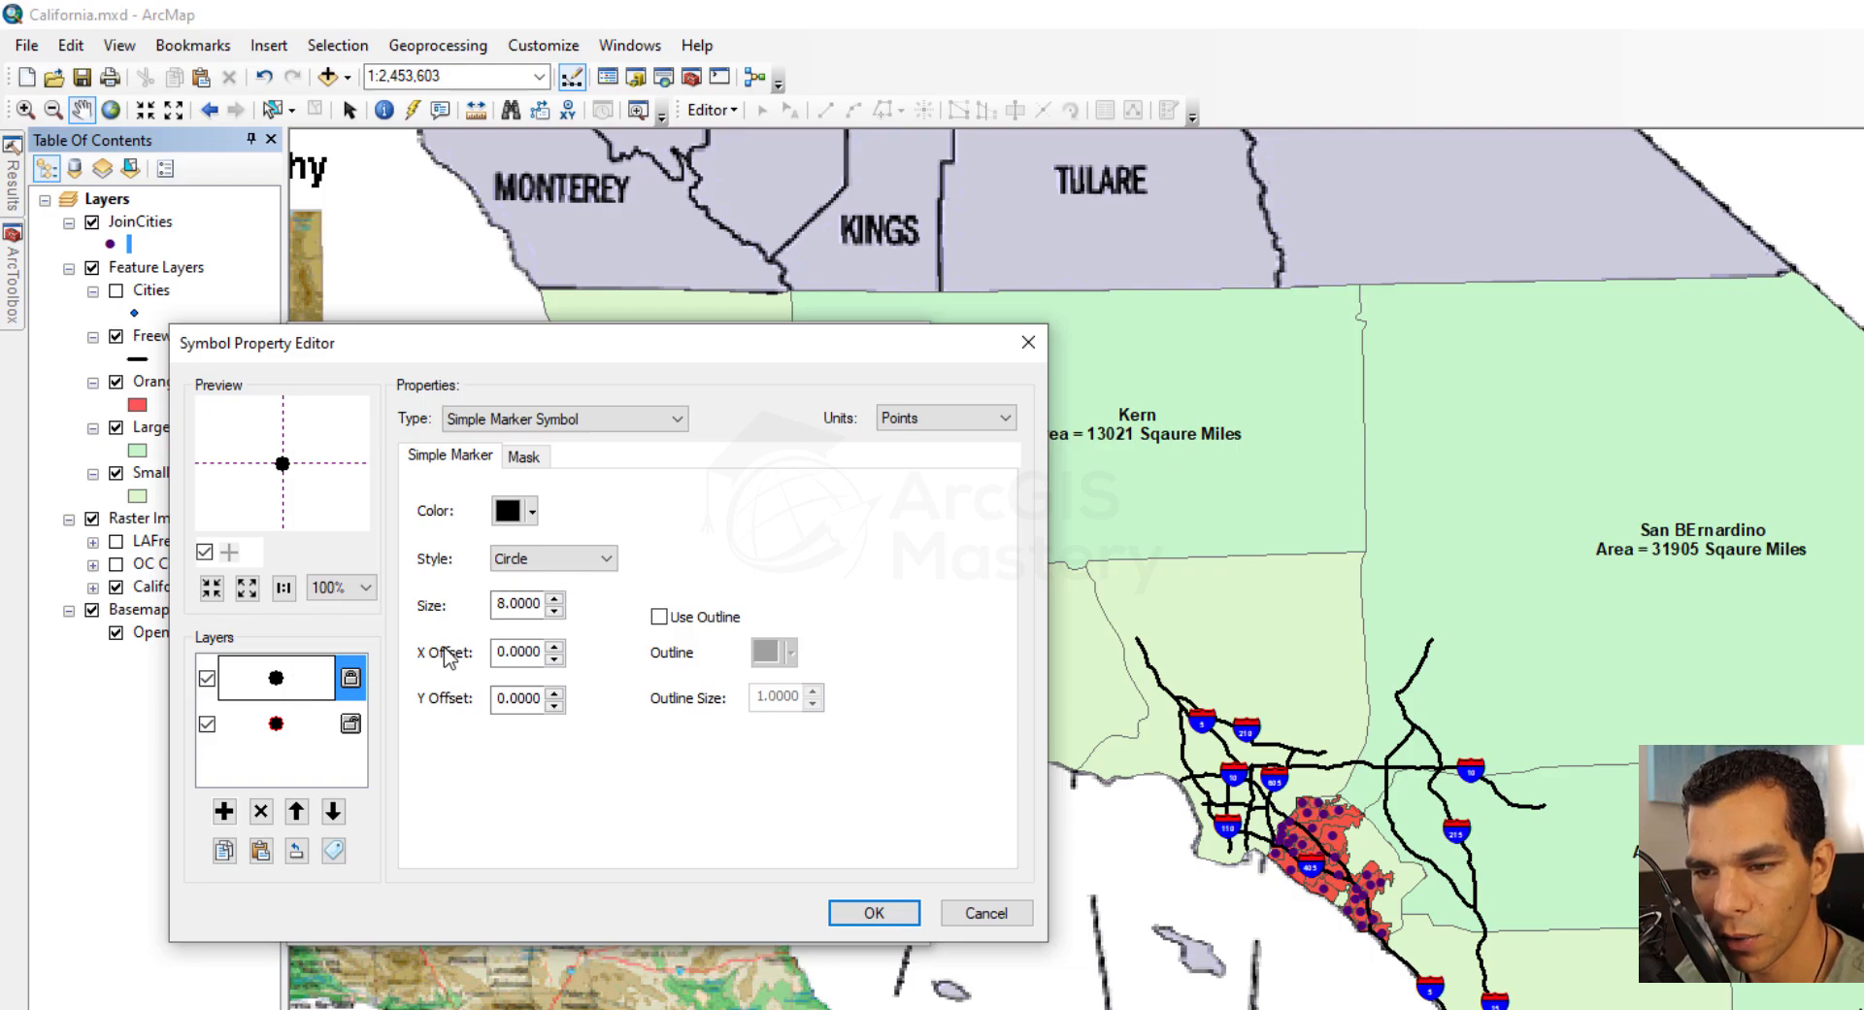
click(600, 562)
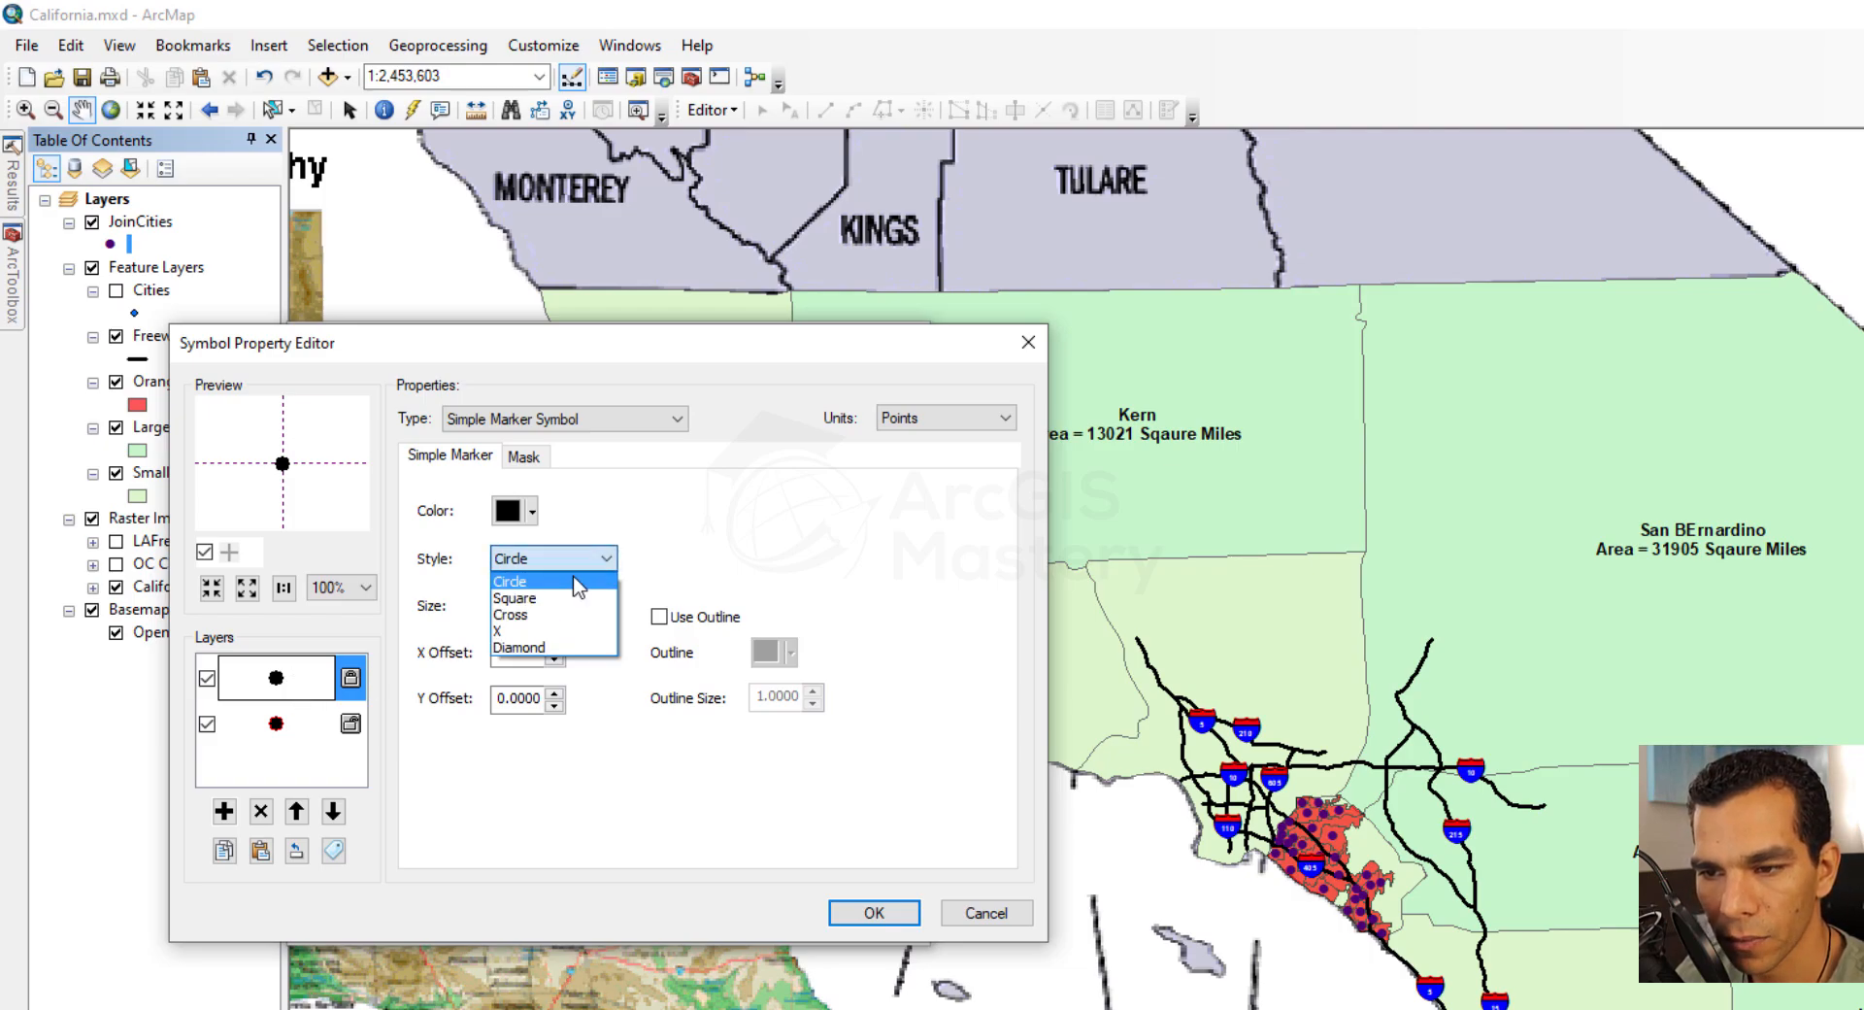
click(515, 630)
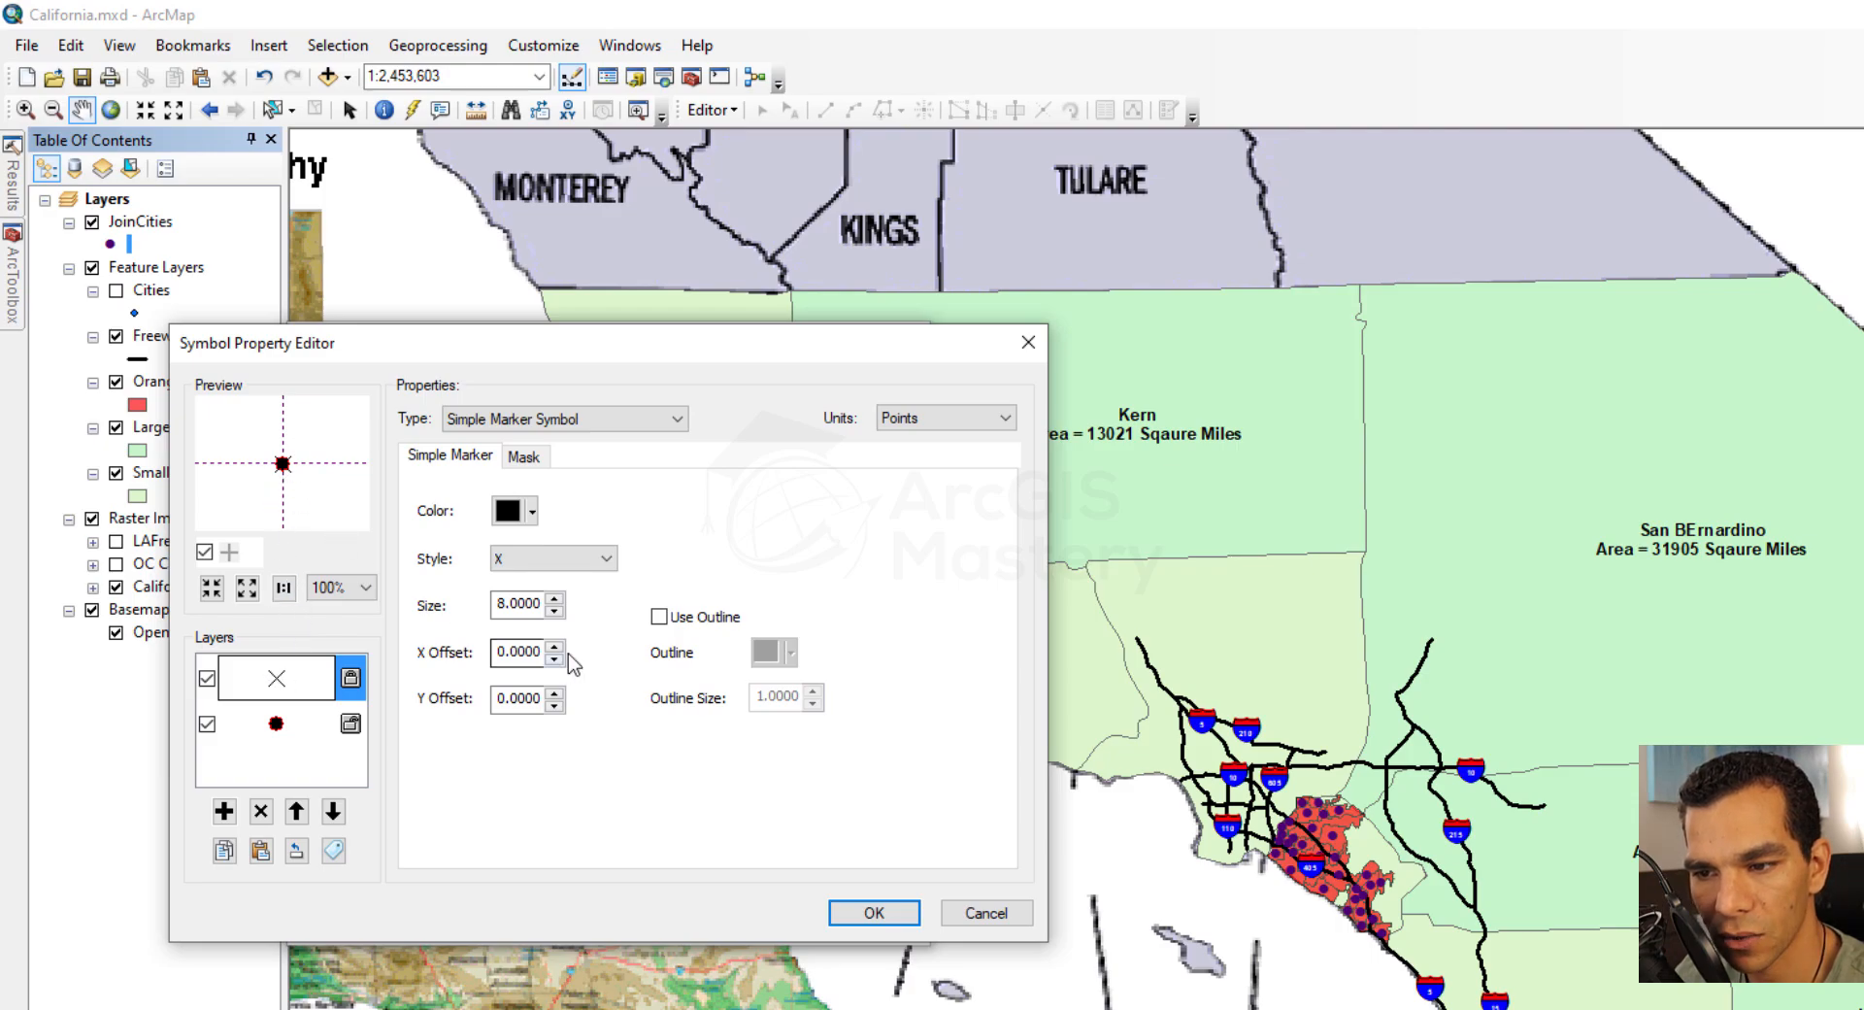
click(555, 707)
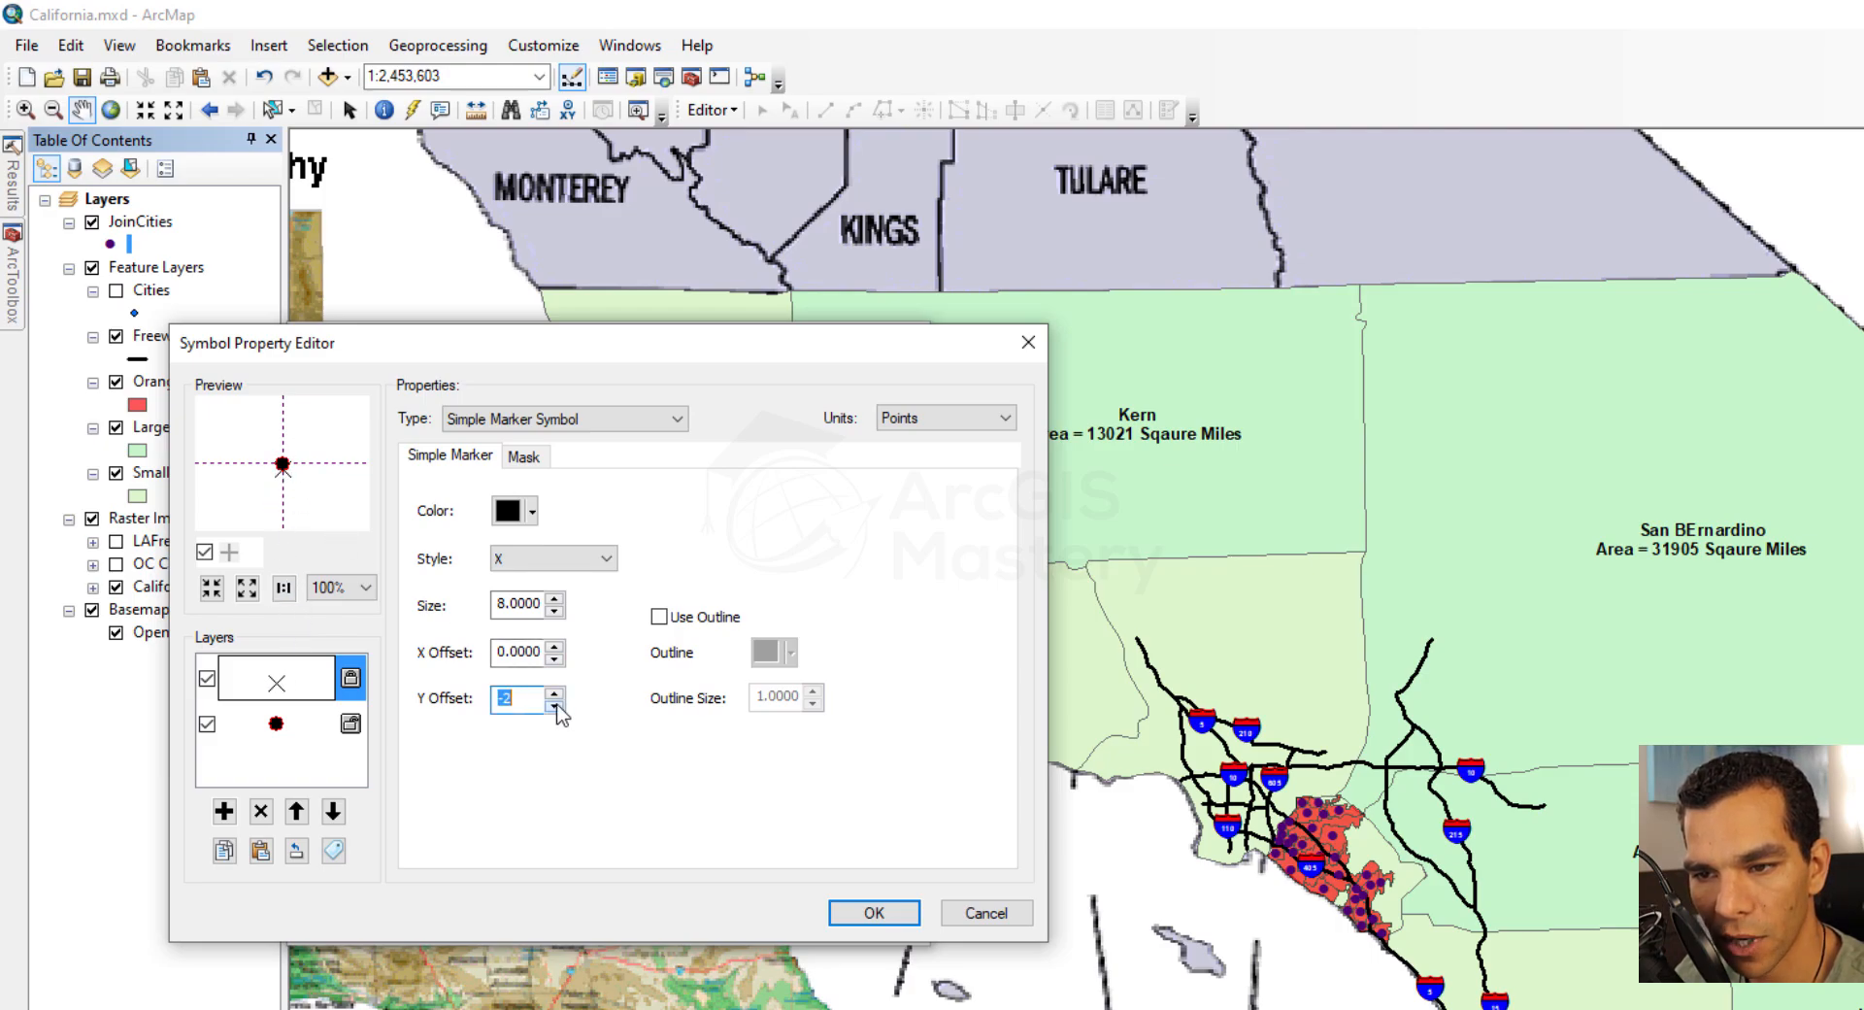
click(555, 695)
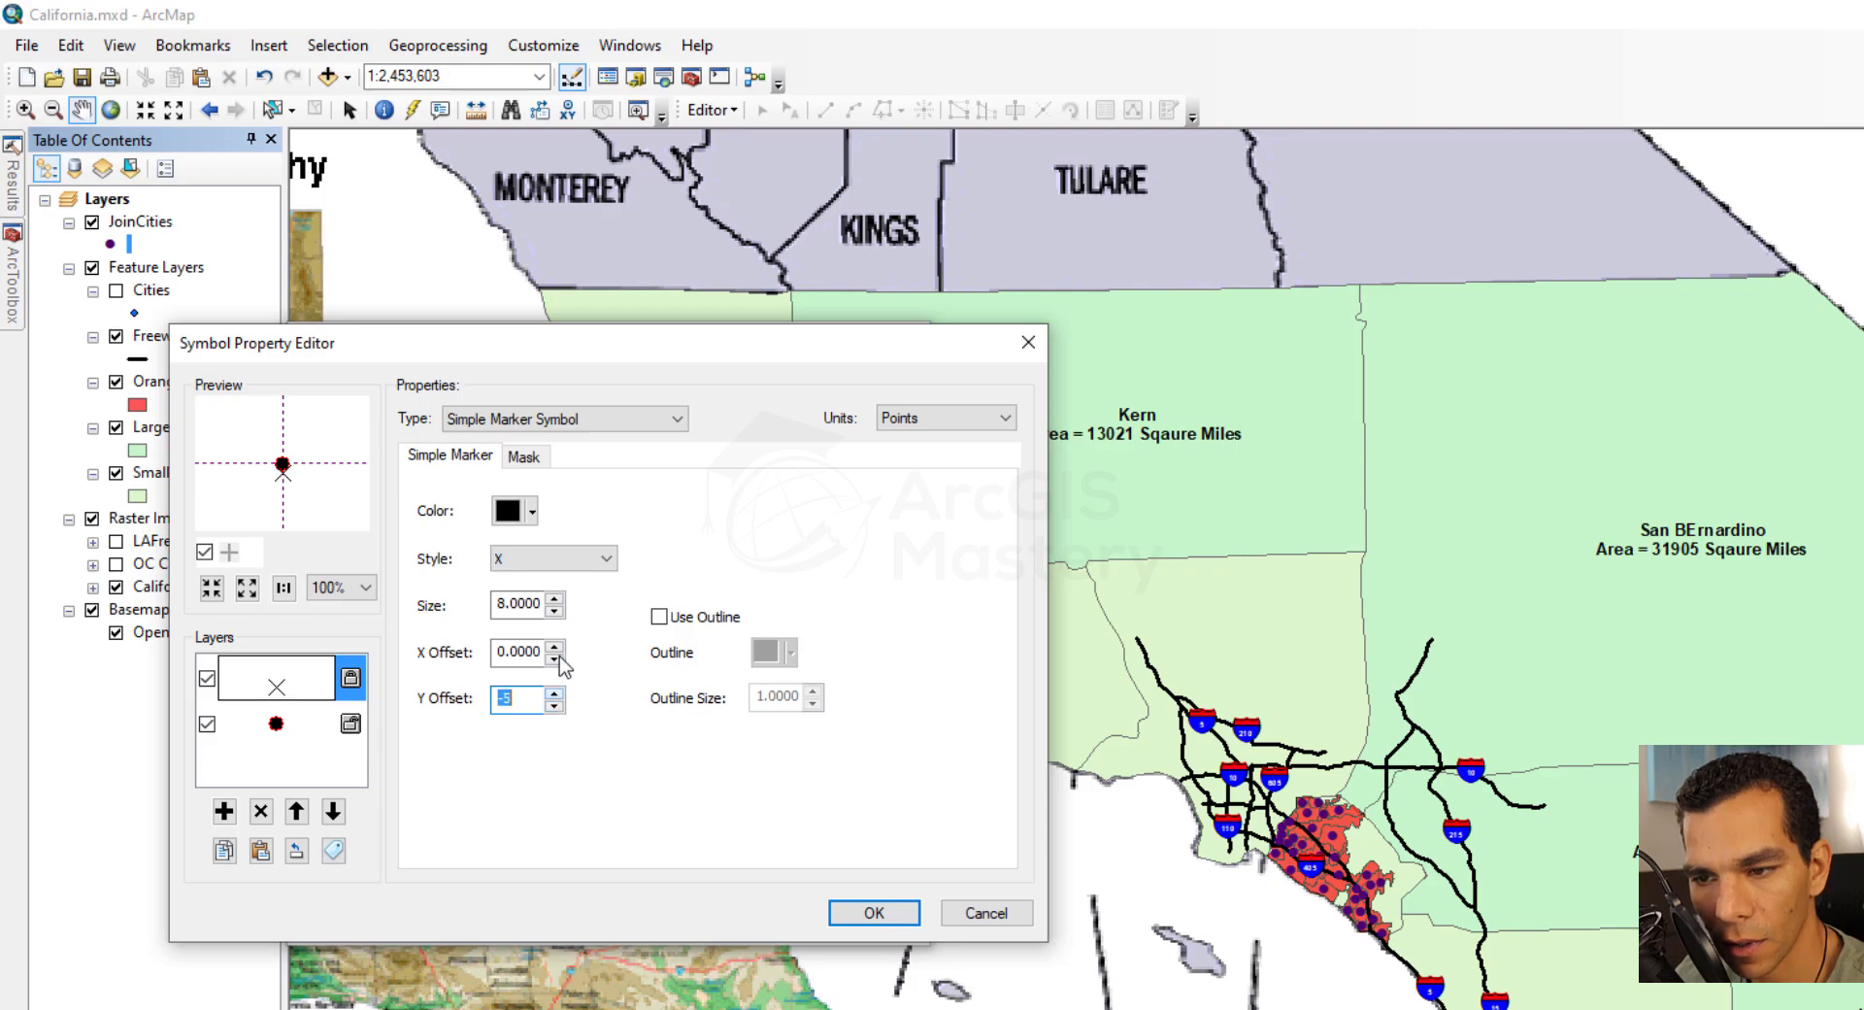
click(556, 600)
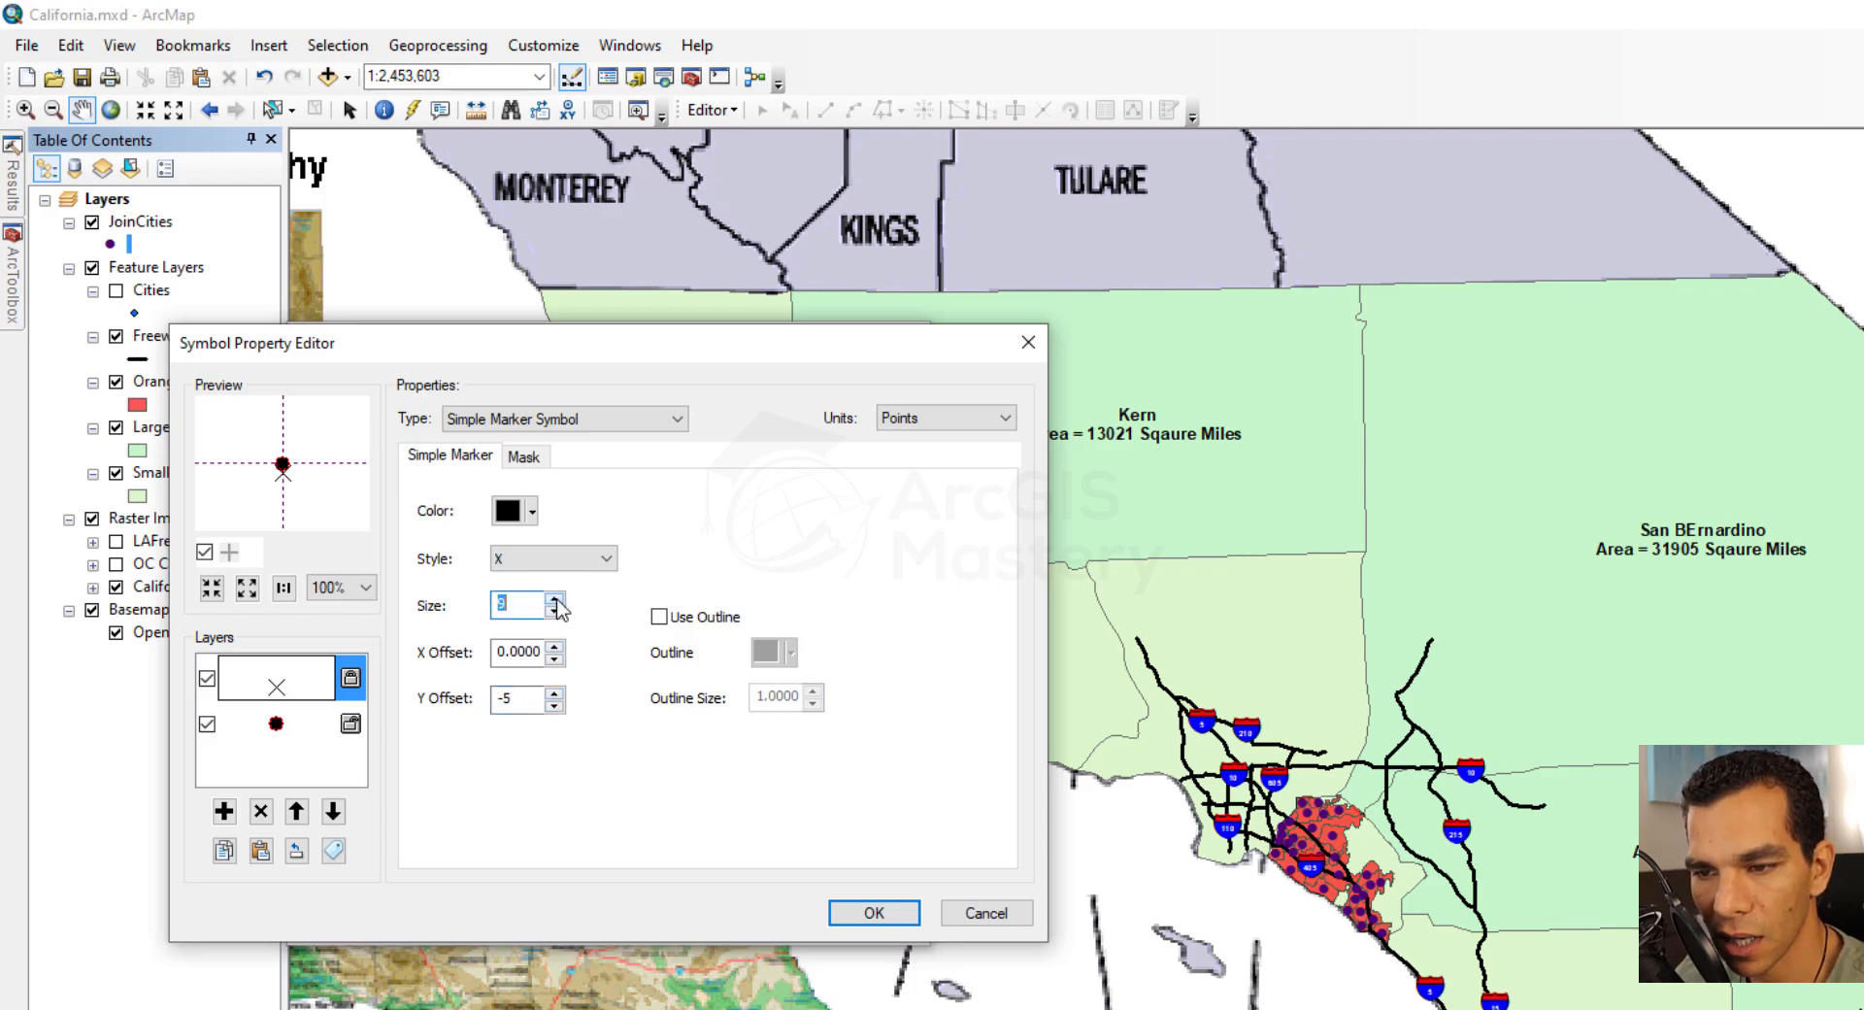
click(871, 914)
click(788, 917)
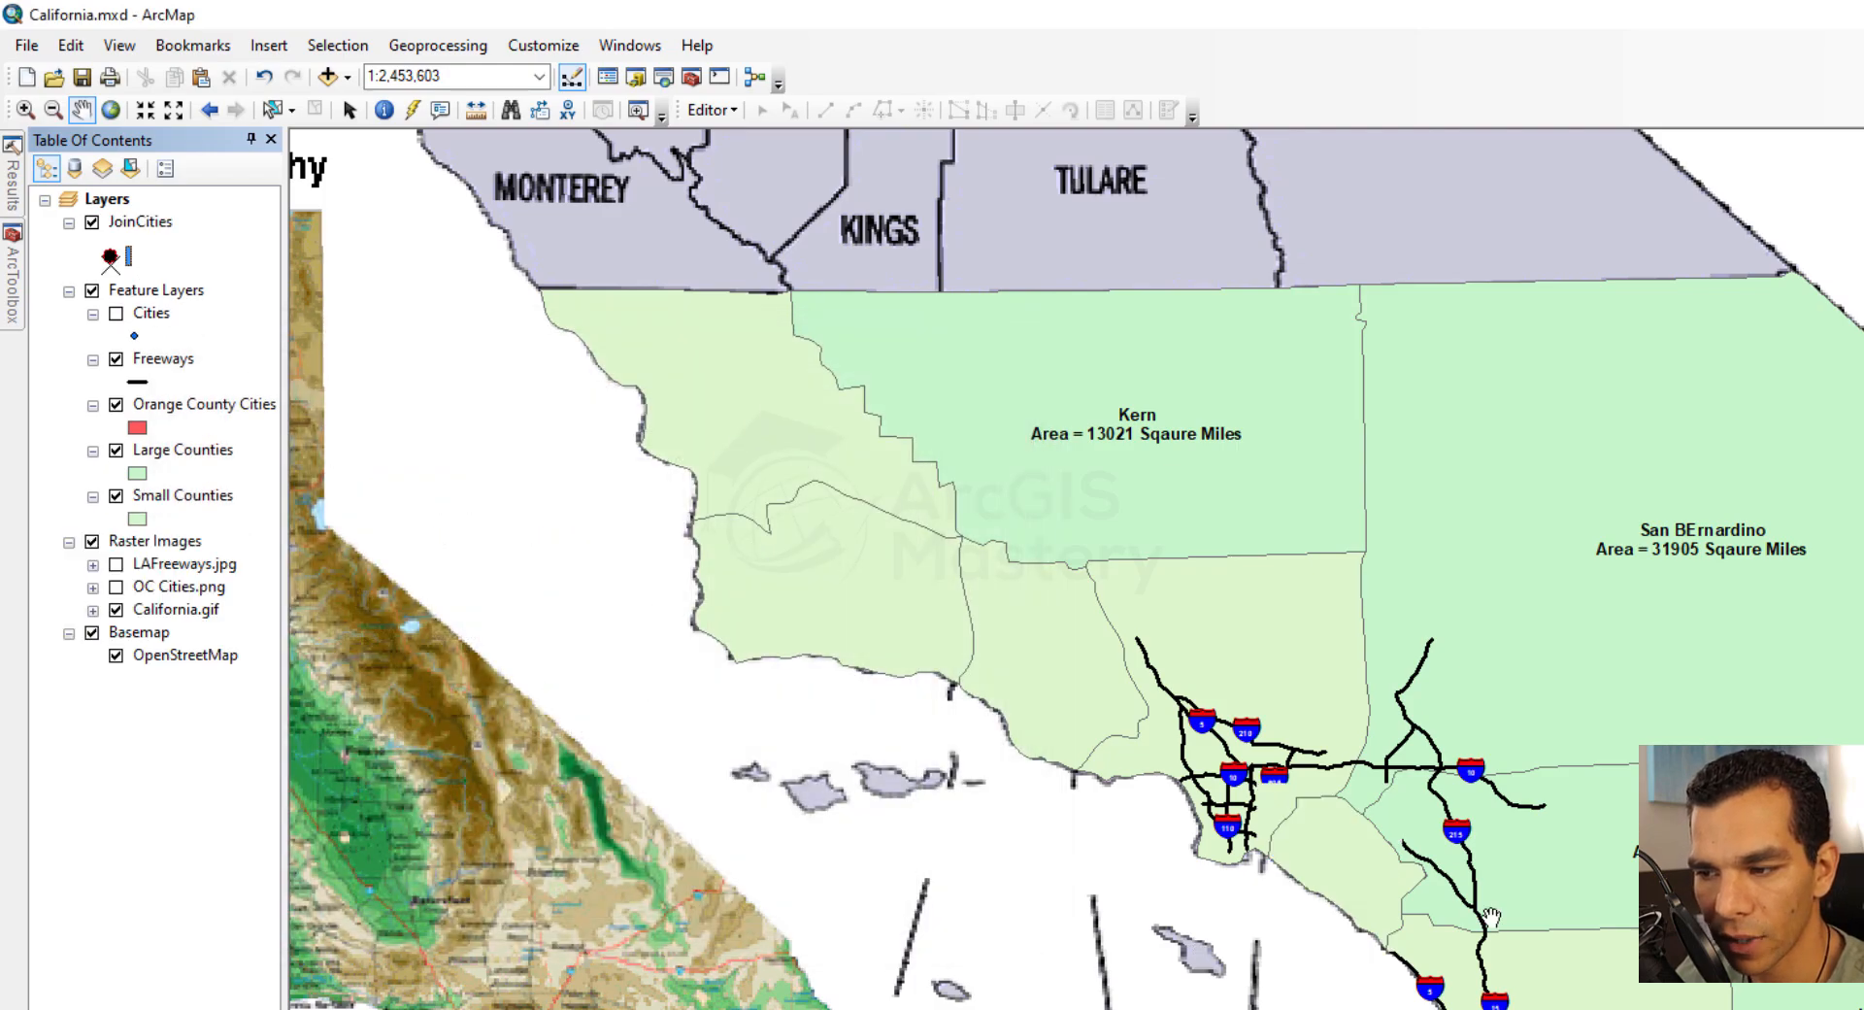
Add a halo mask of size 8 to the X layer of the JoinCities symbol and apply it to the Orange County points
click(25, 108)
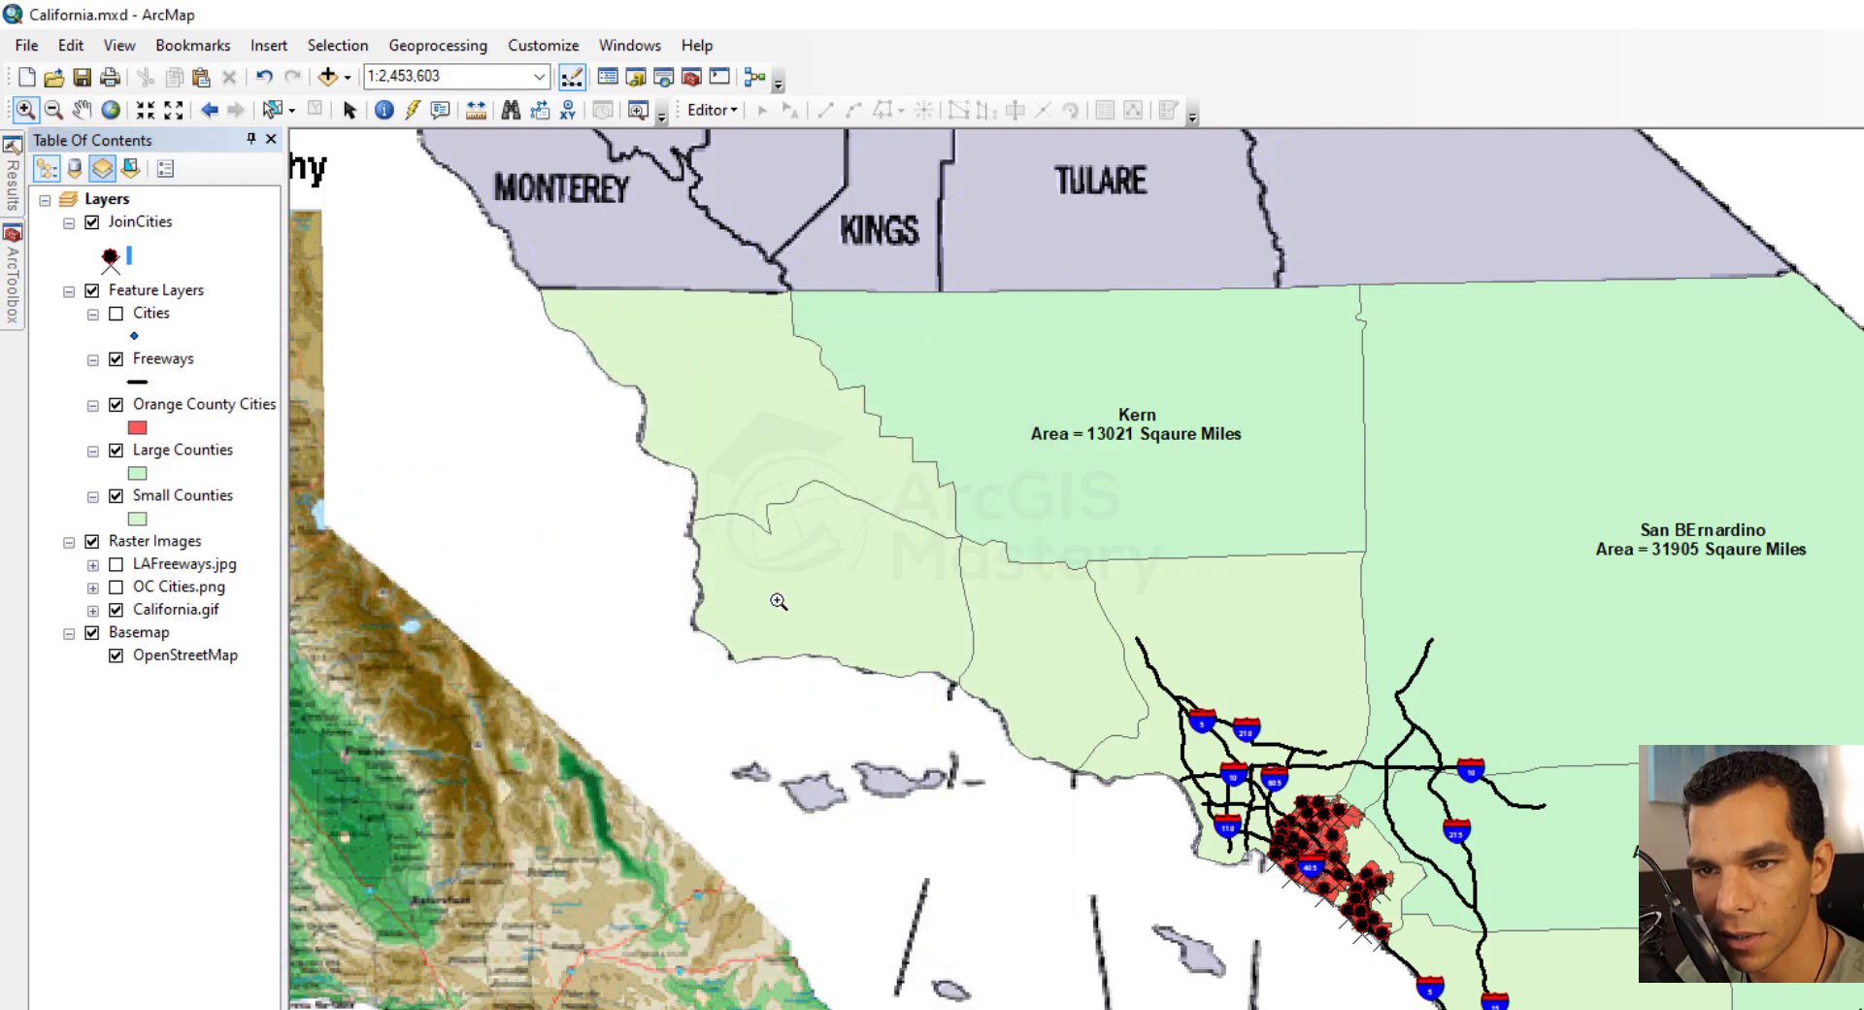
drag(1271, 791, 1391, 917)
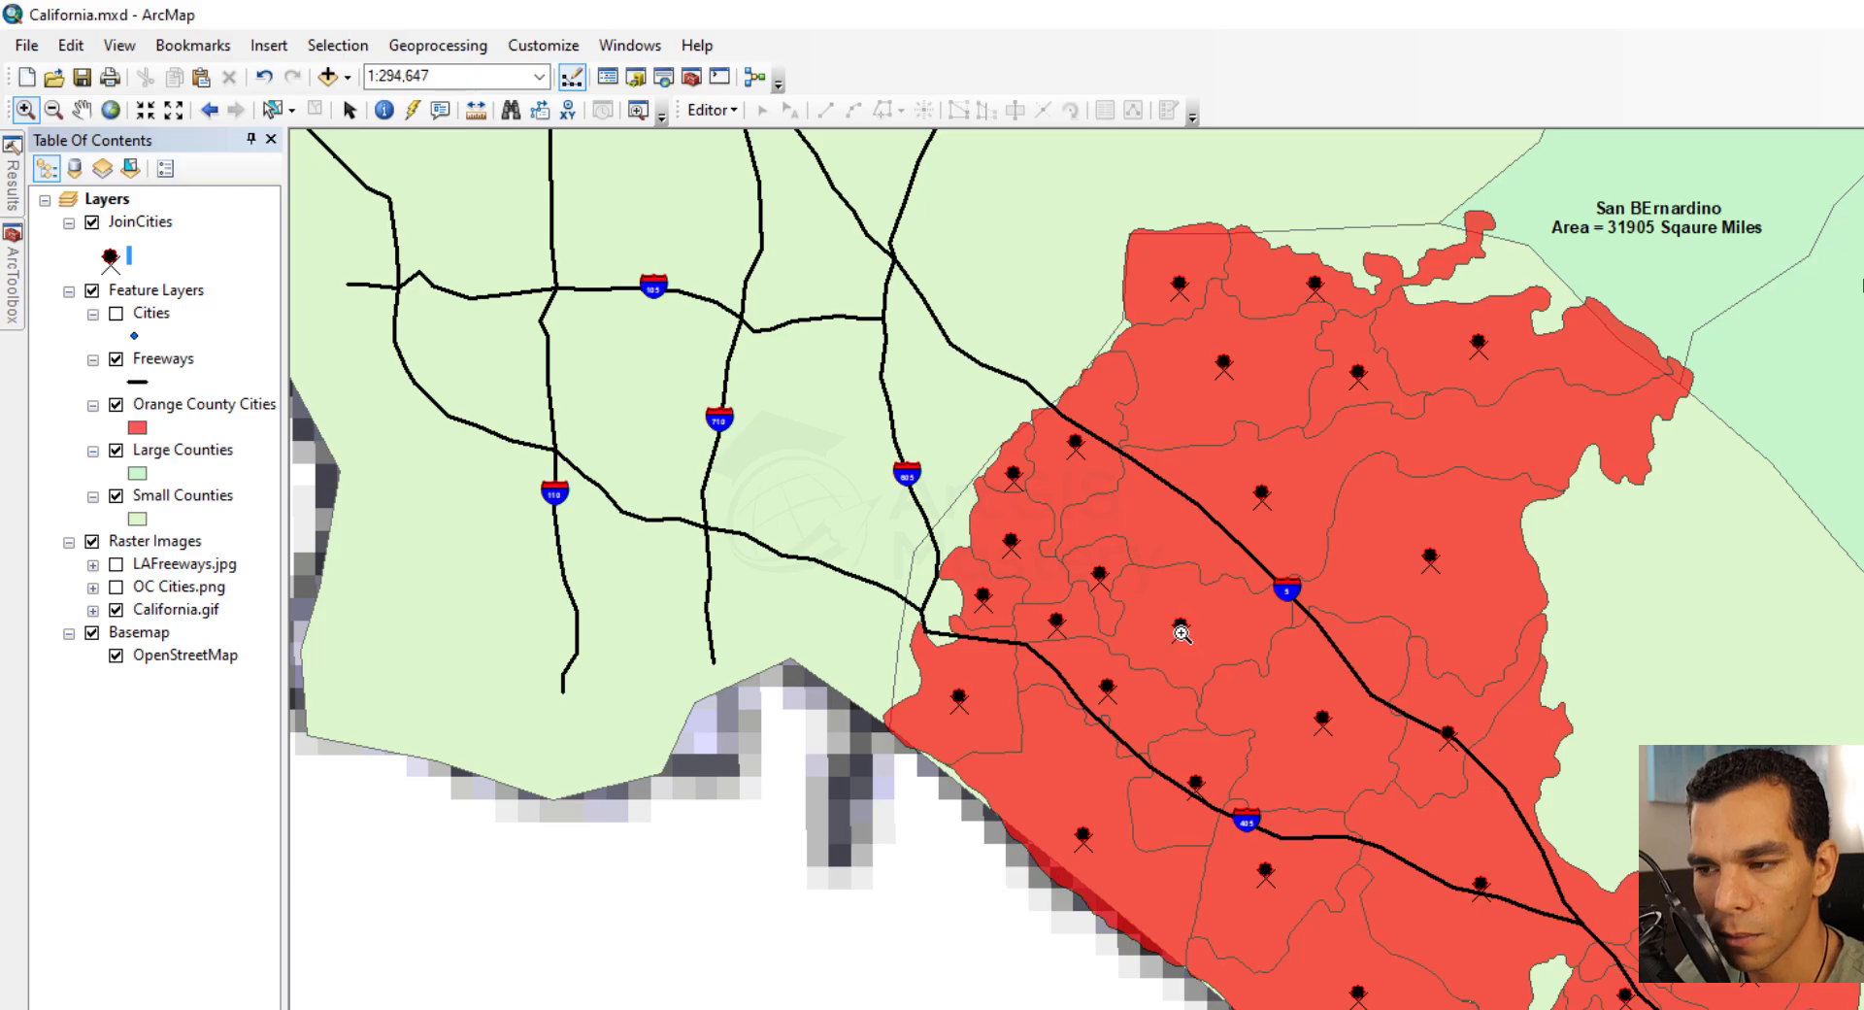
click(110, 260)
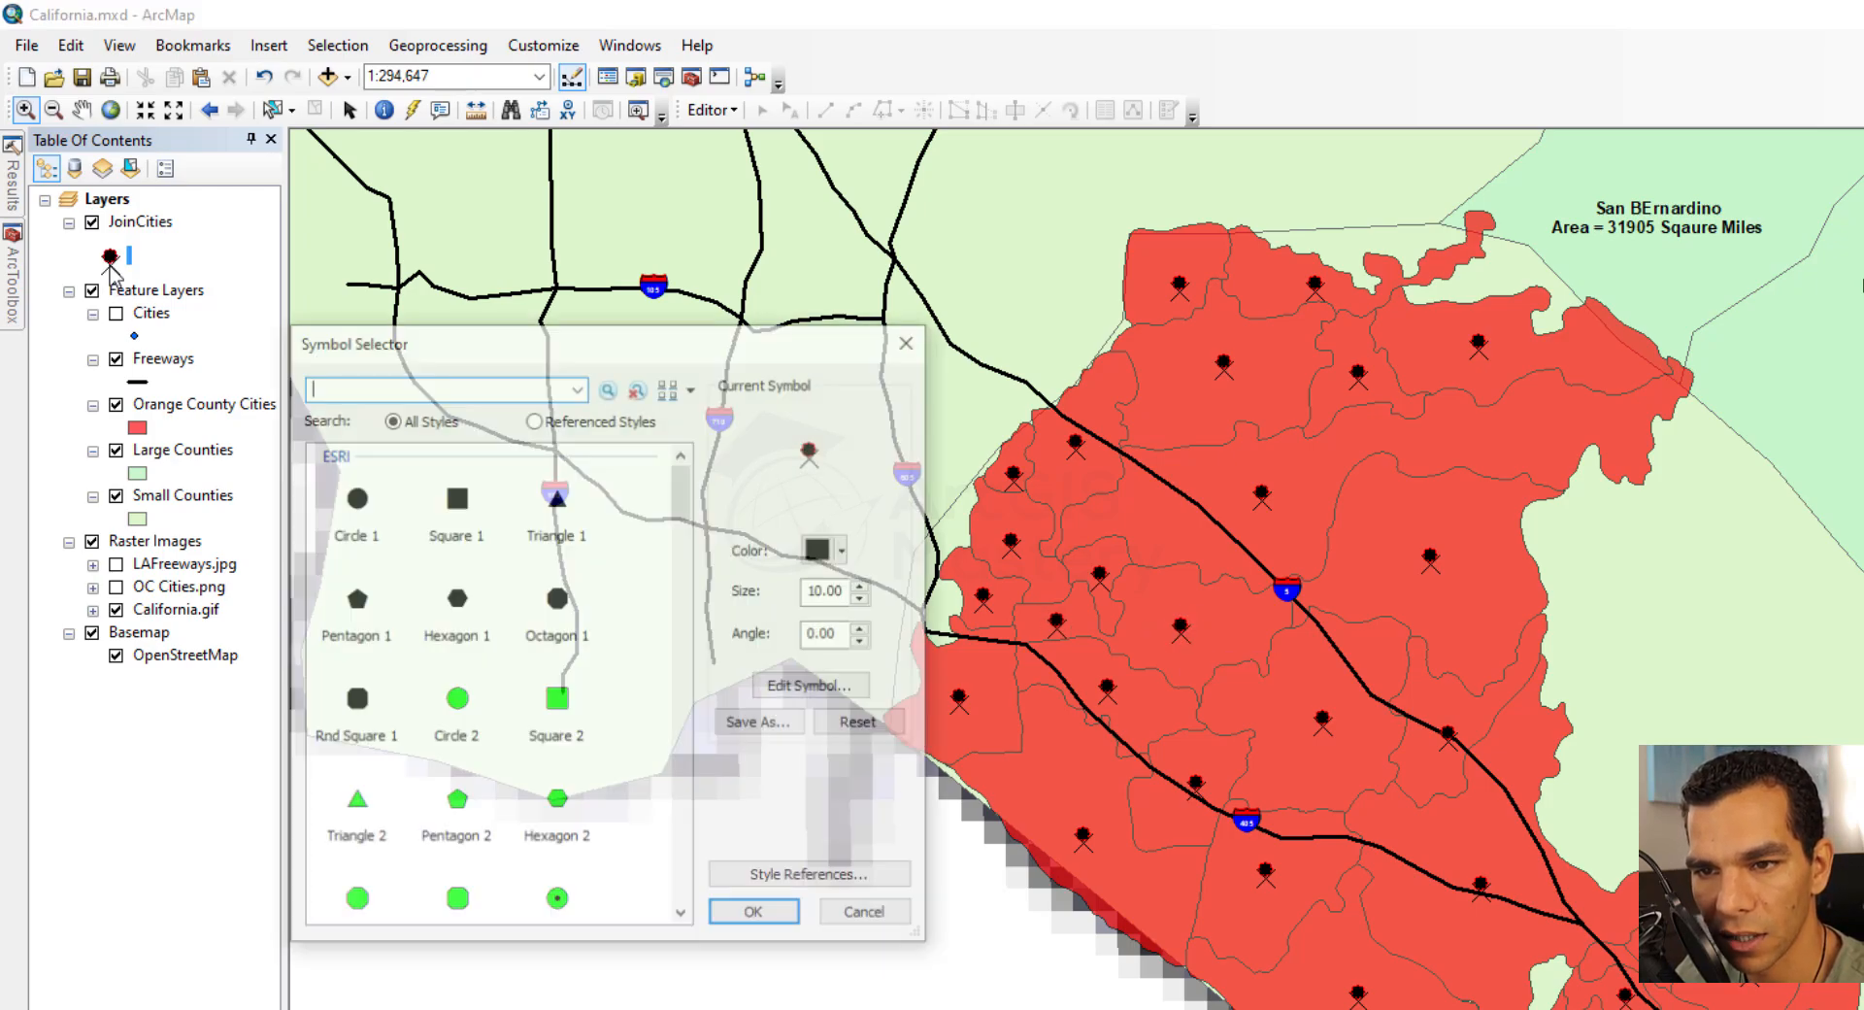
click(822, 689)
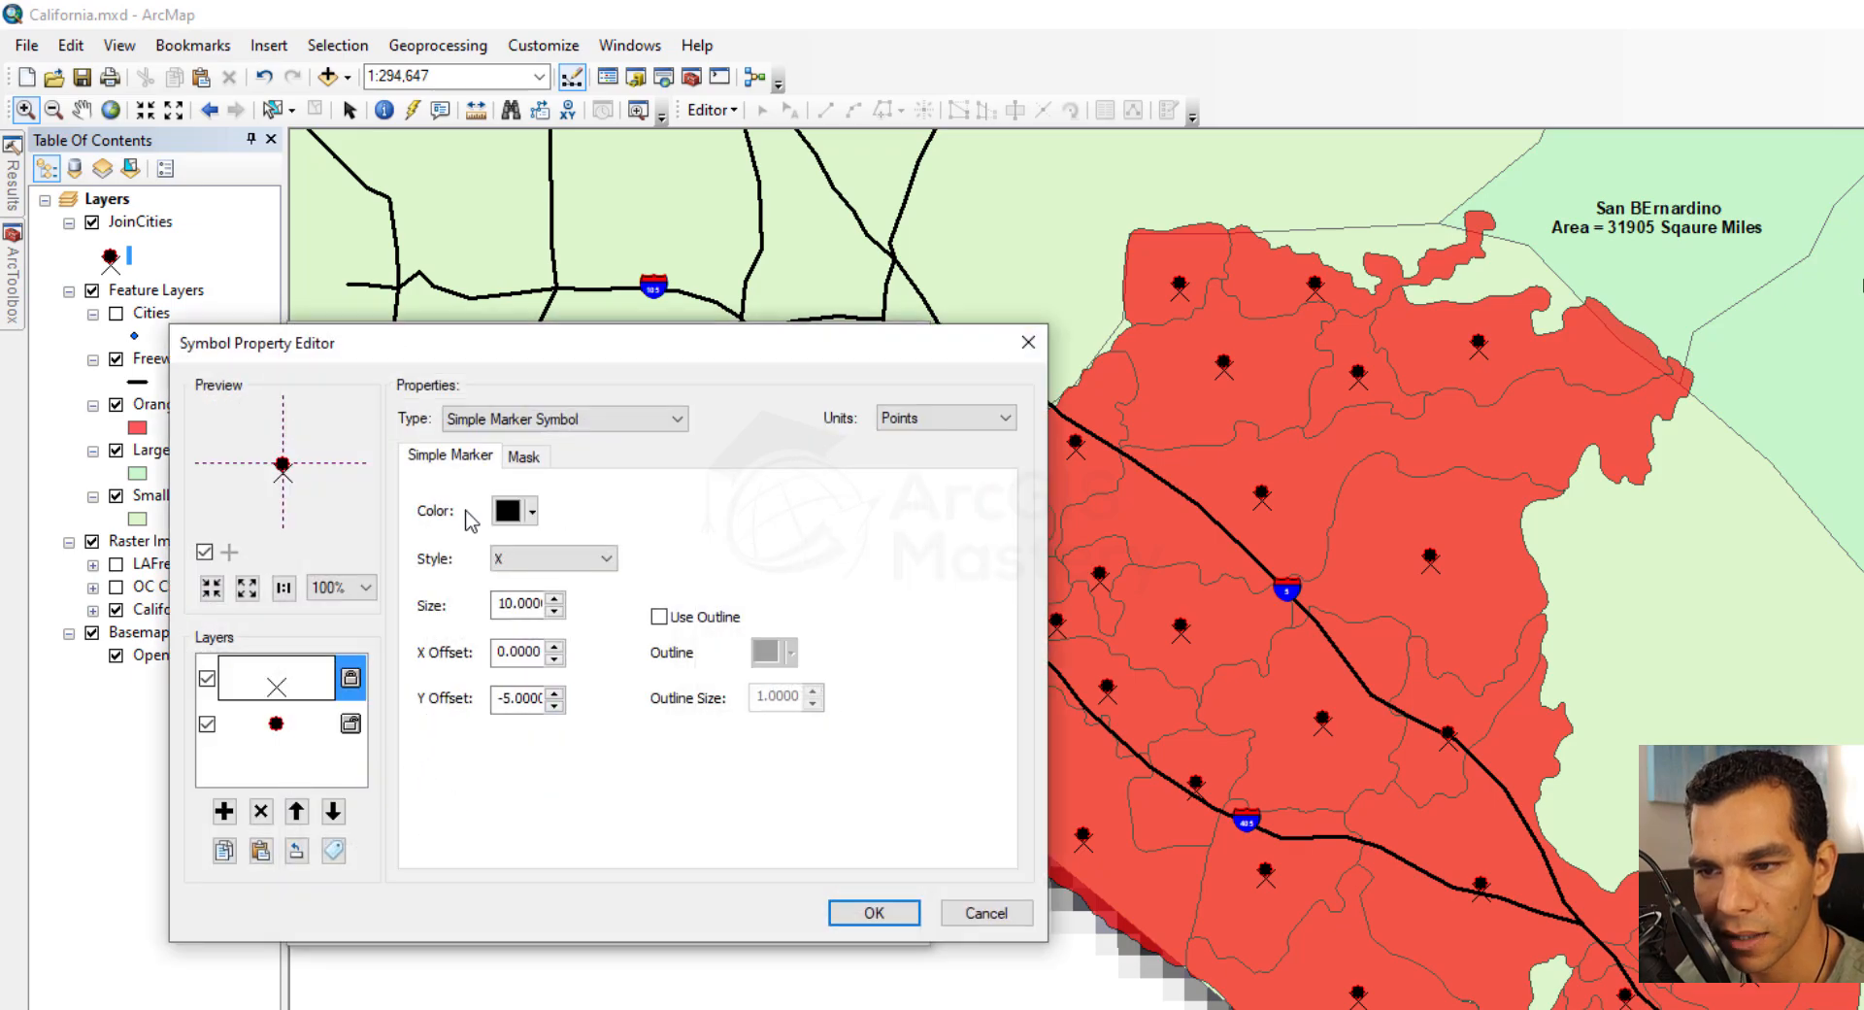
click(526, 456)
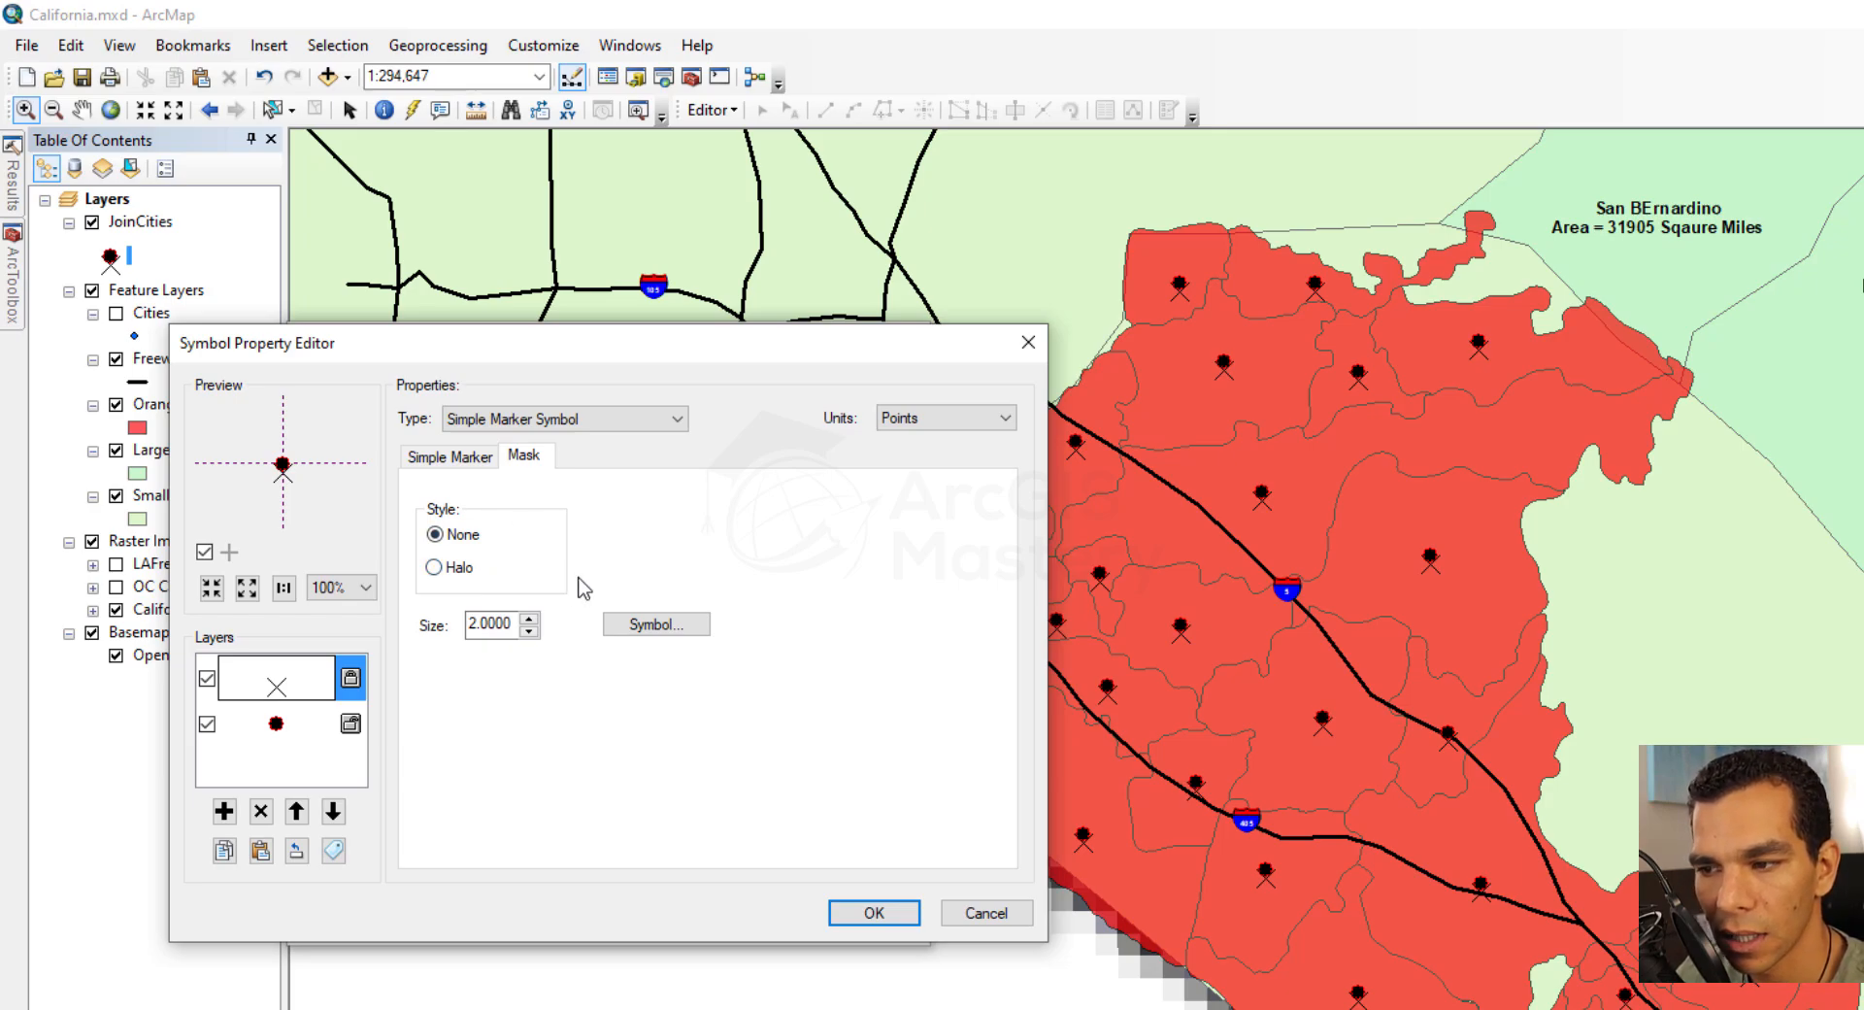
click(434, 567)
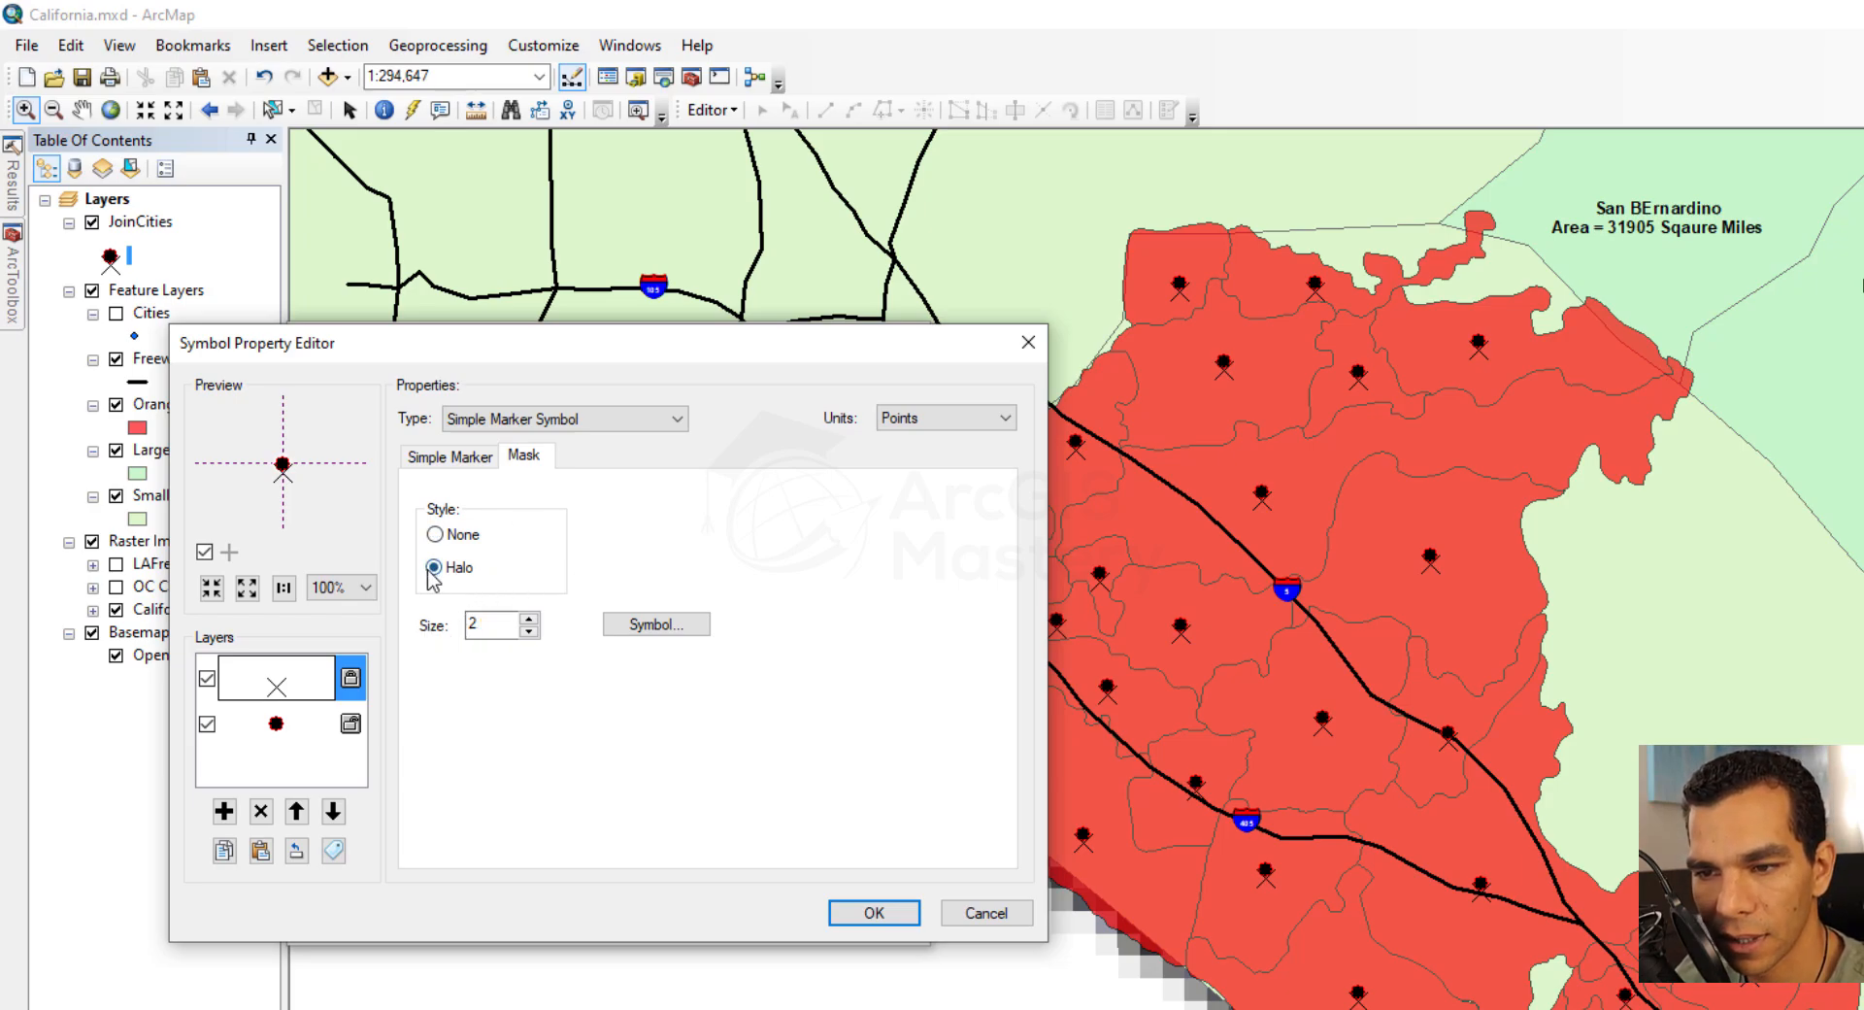
click(529, 620)
click(529, 619)
click(529, 620)
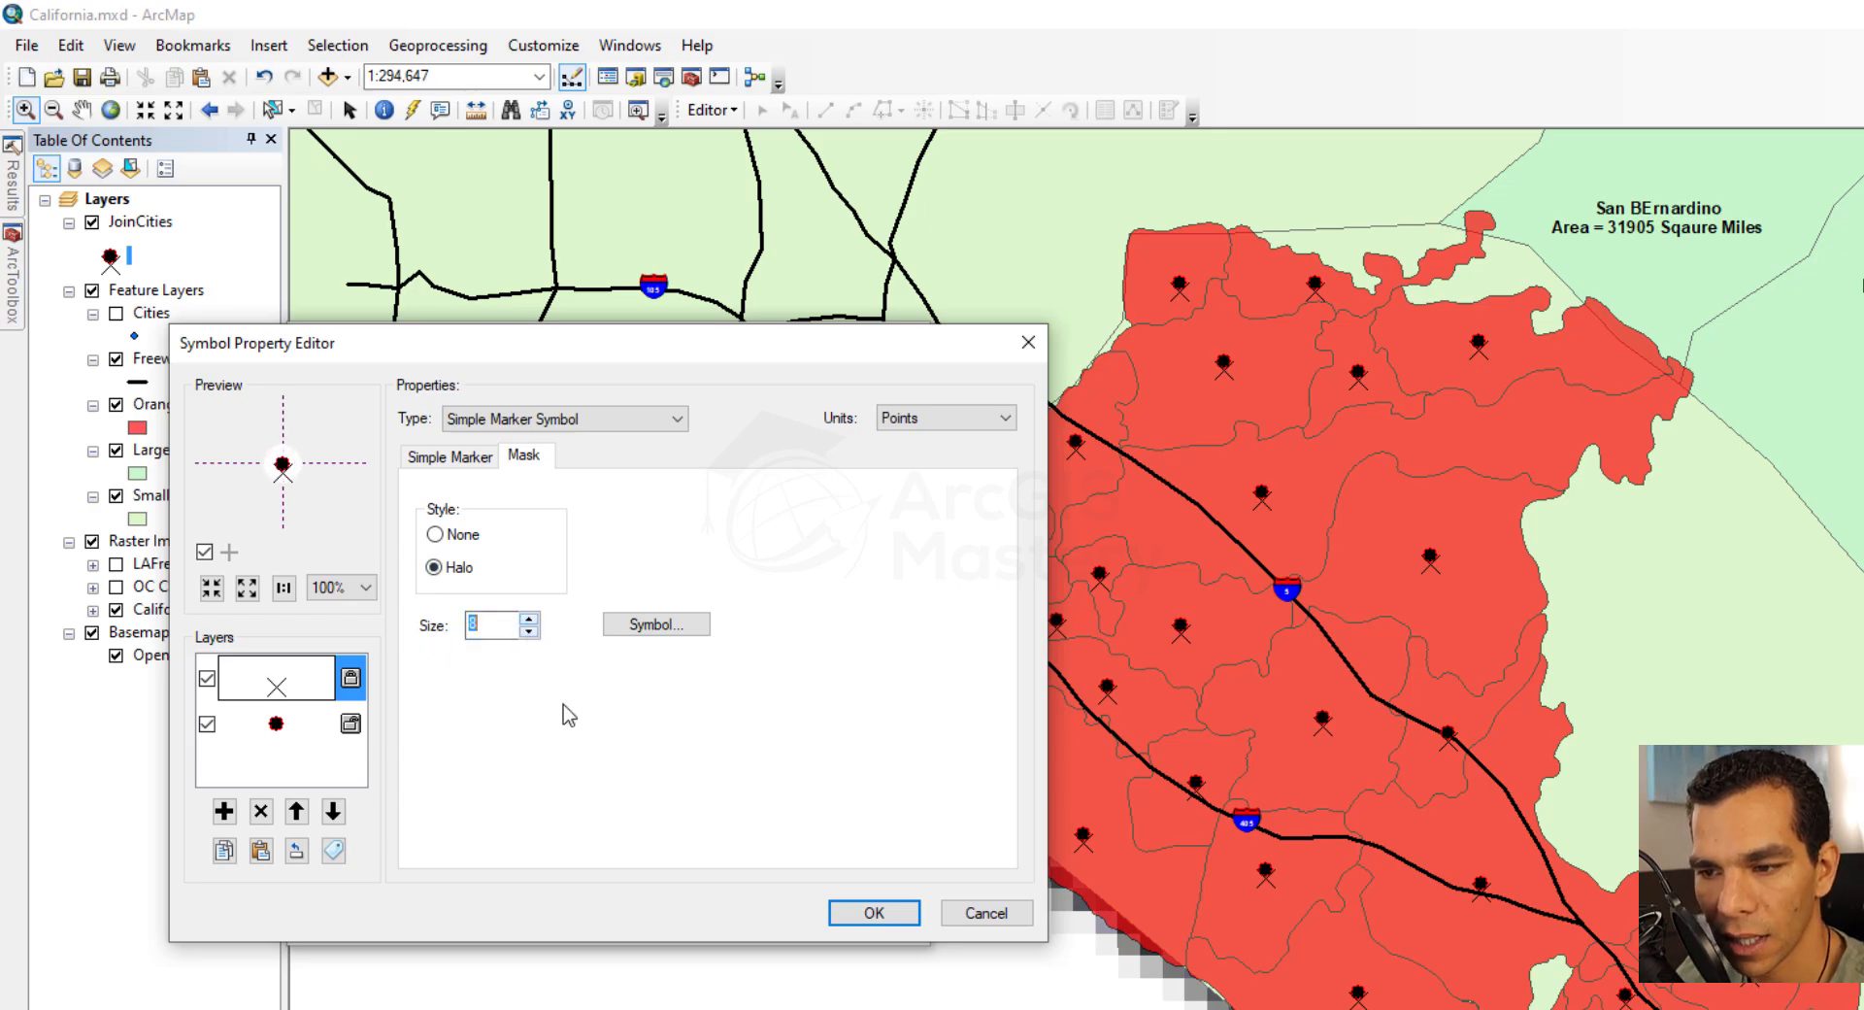
click(854, 912)
click(756, 917)
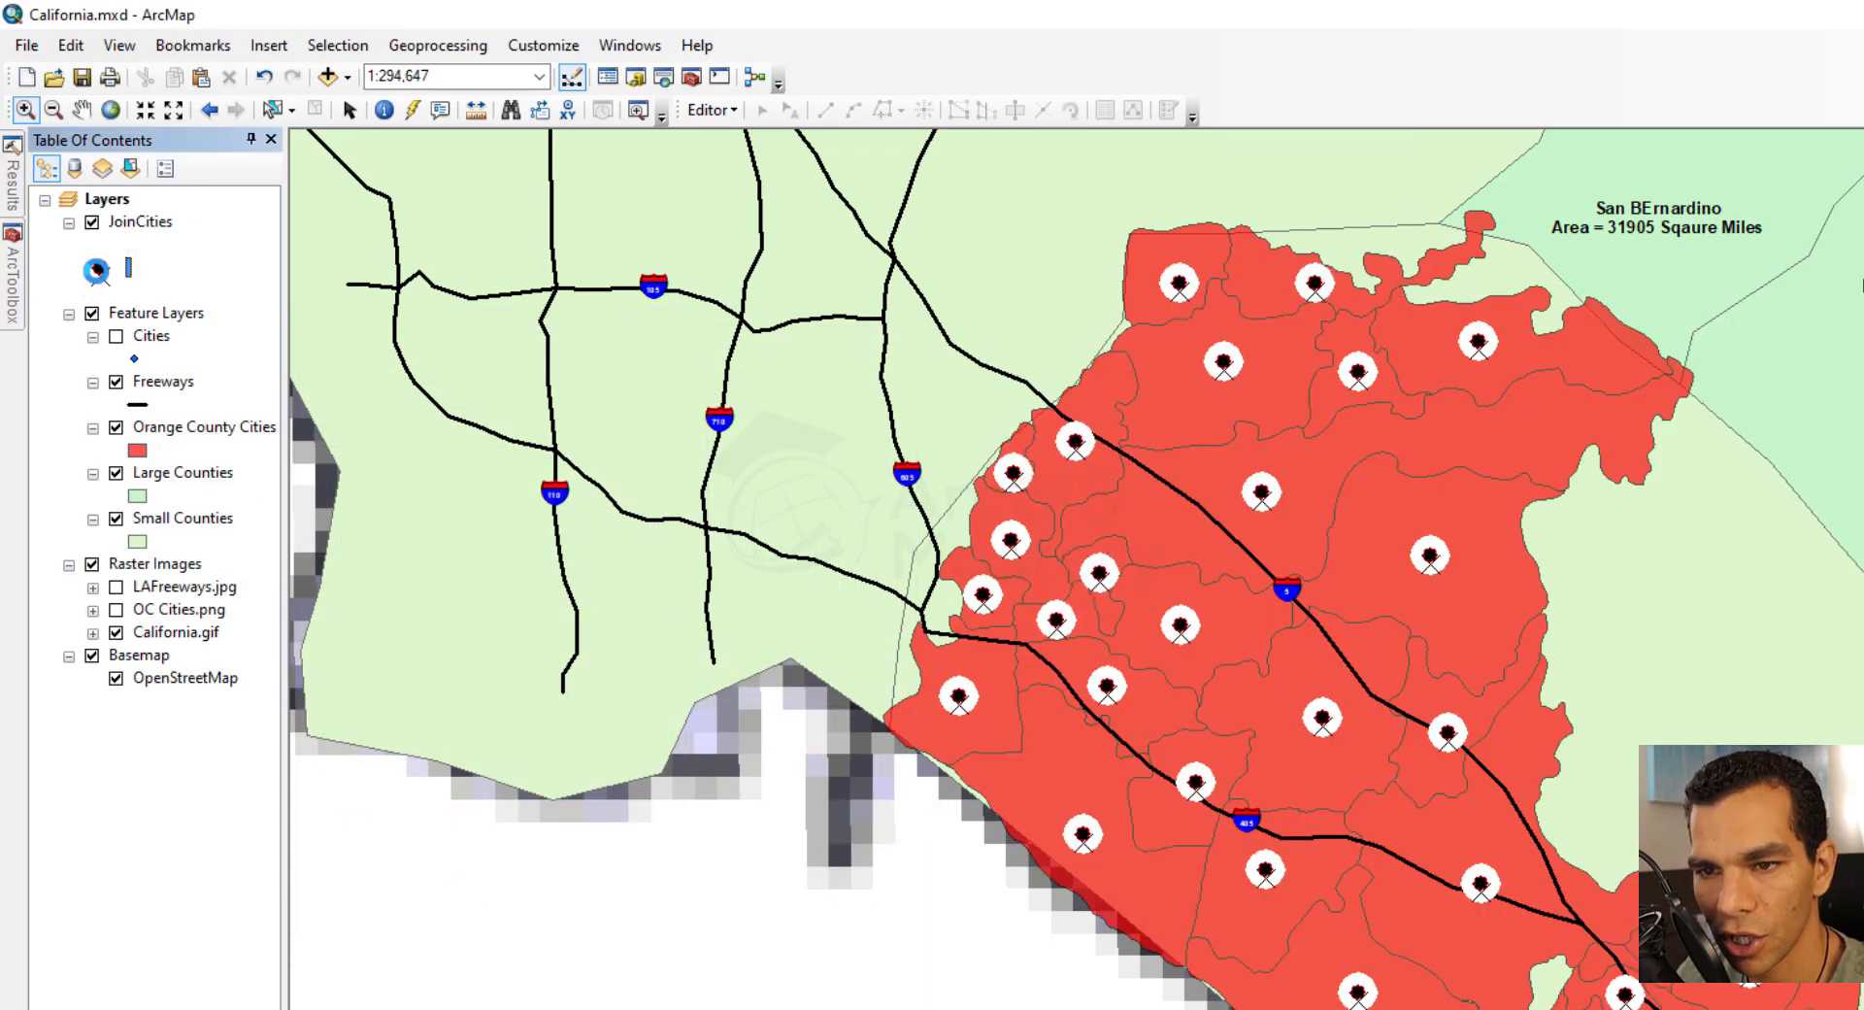
Fill the halo of the JoinCities symbol with the Rose style and apply the change
click(100, 269)
click(796, 687)
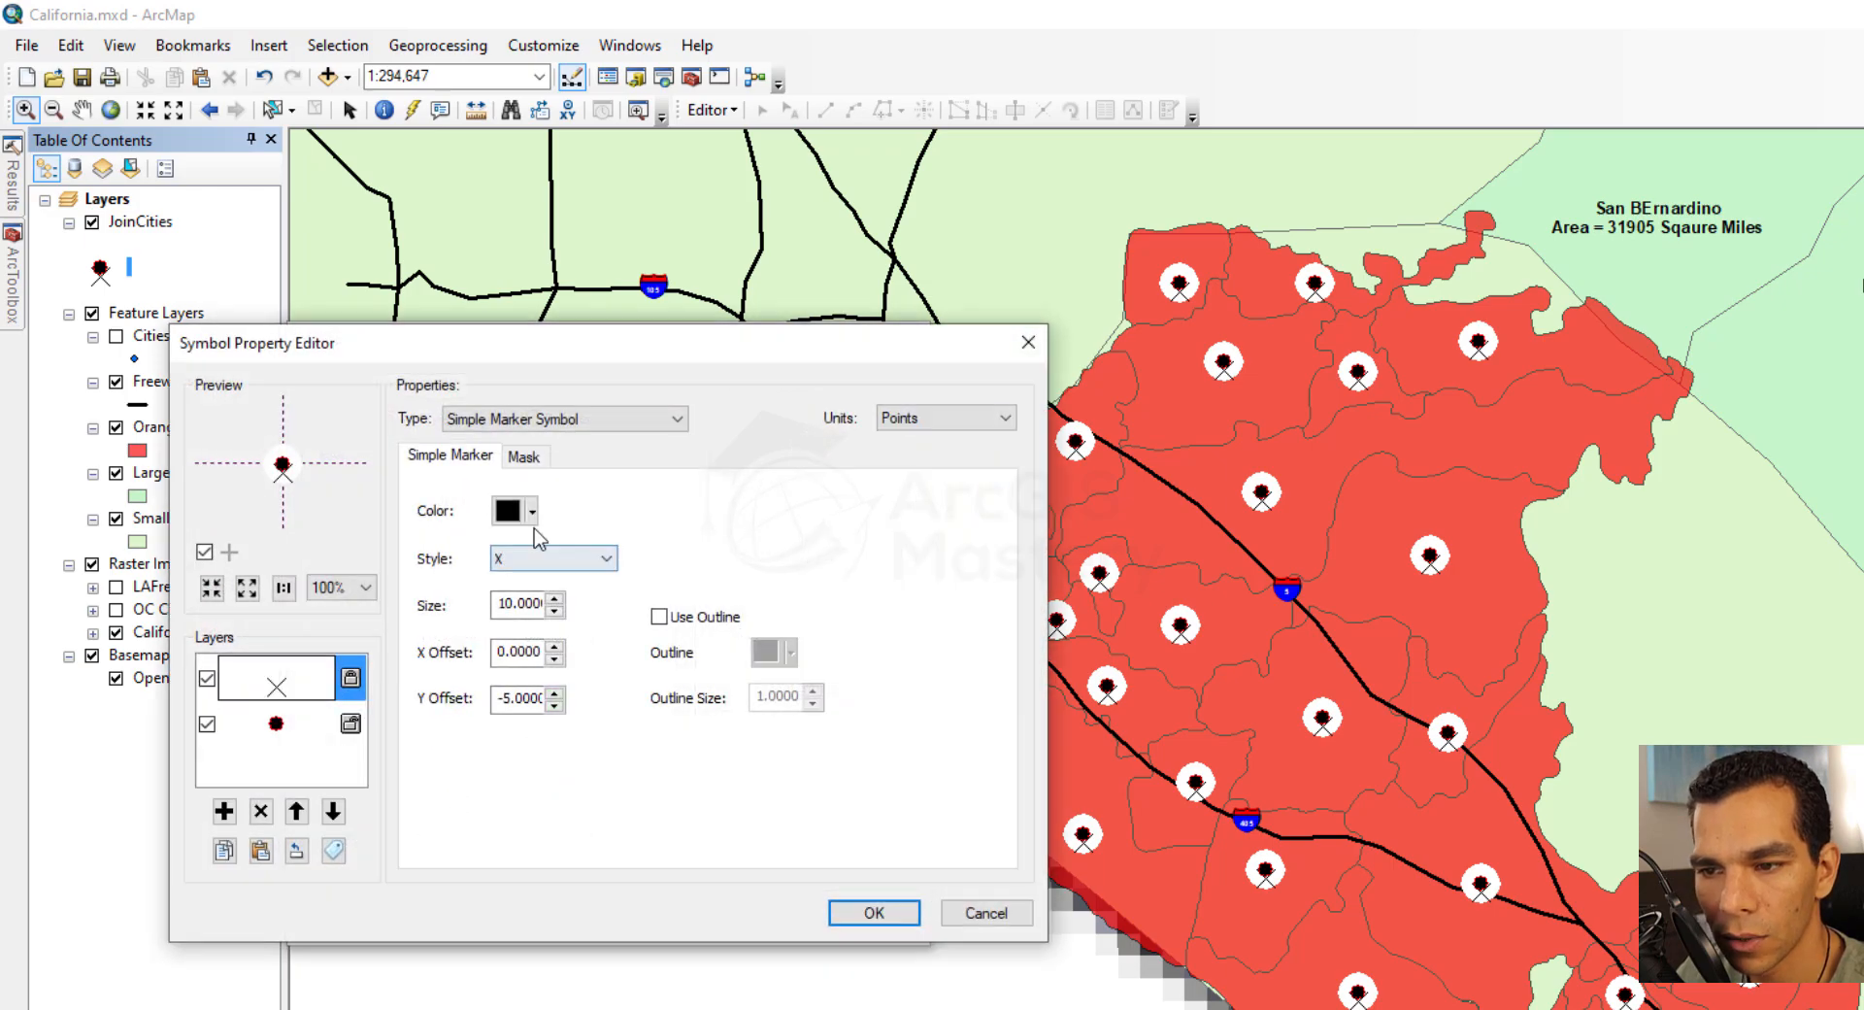
click(524, 454)
click(633, 627)
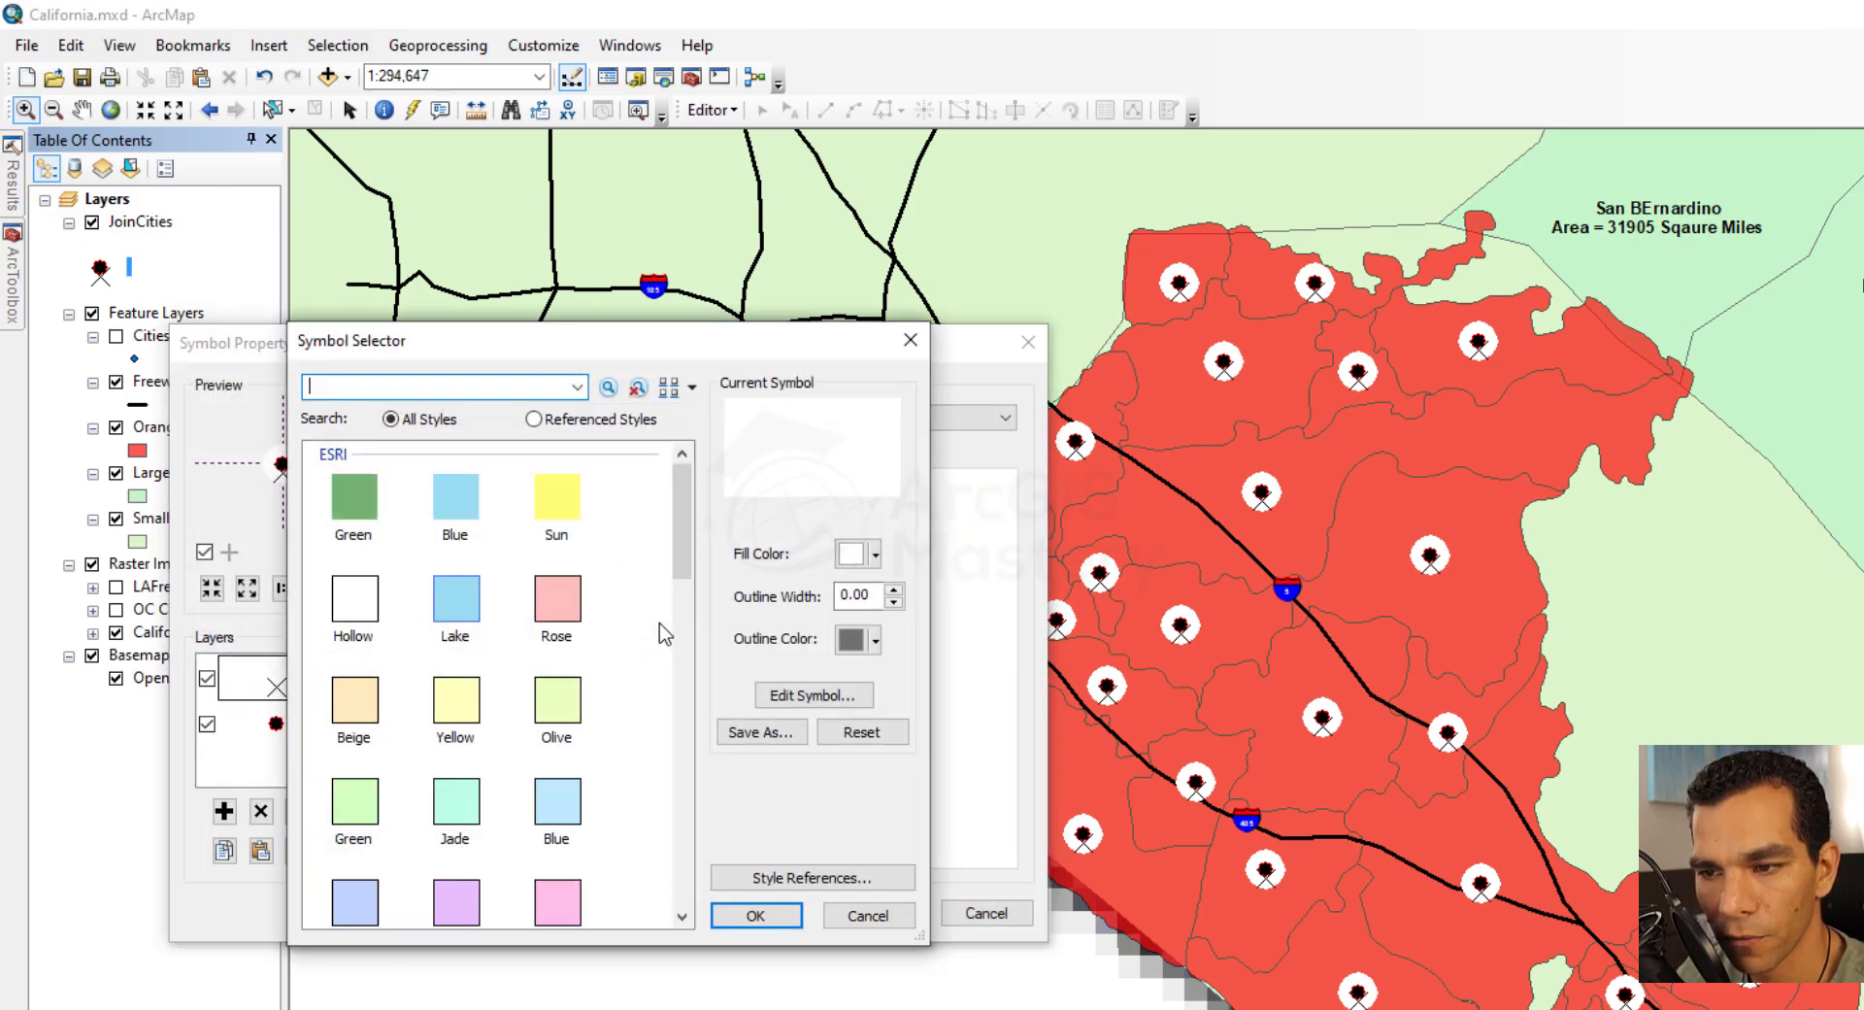
double_click(569, 612)
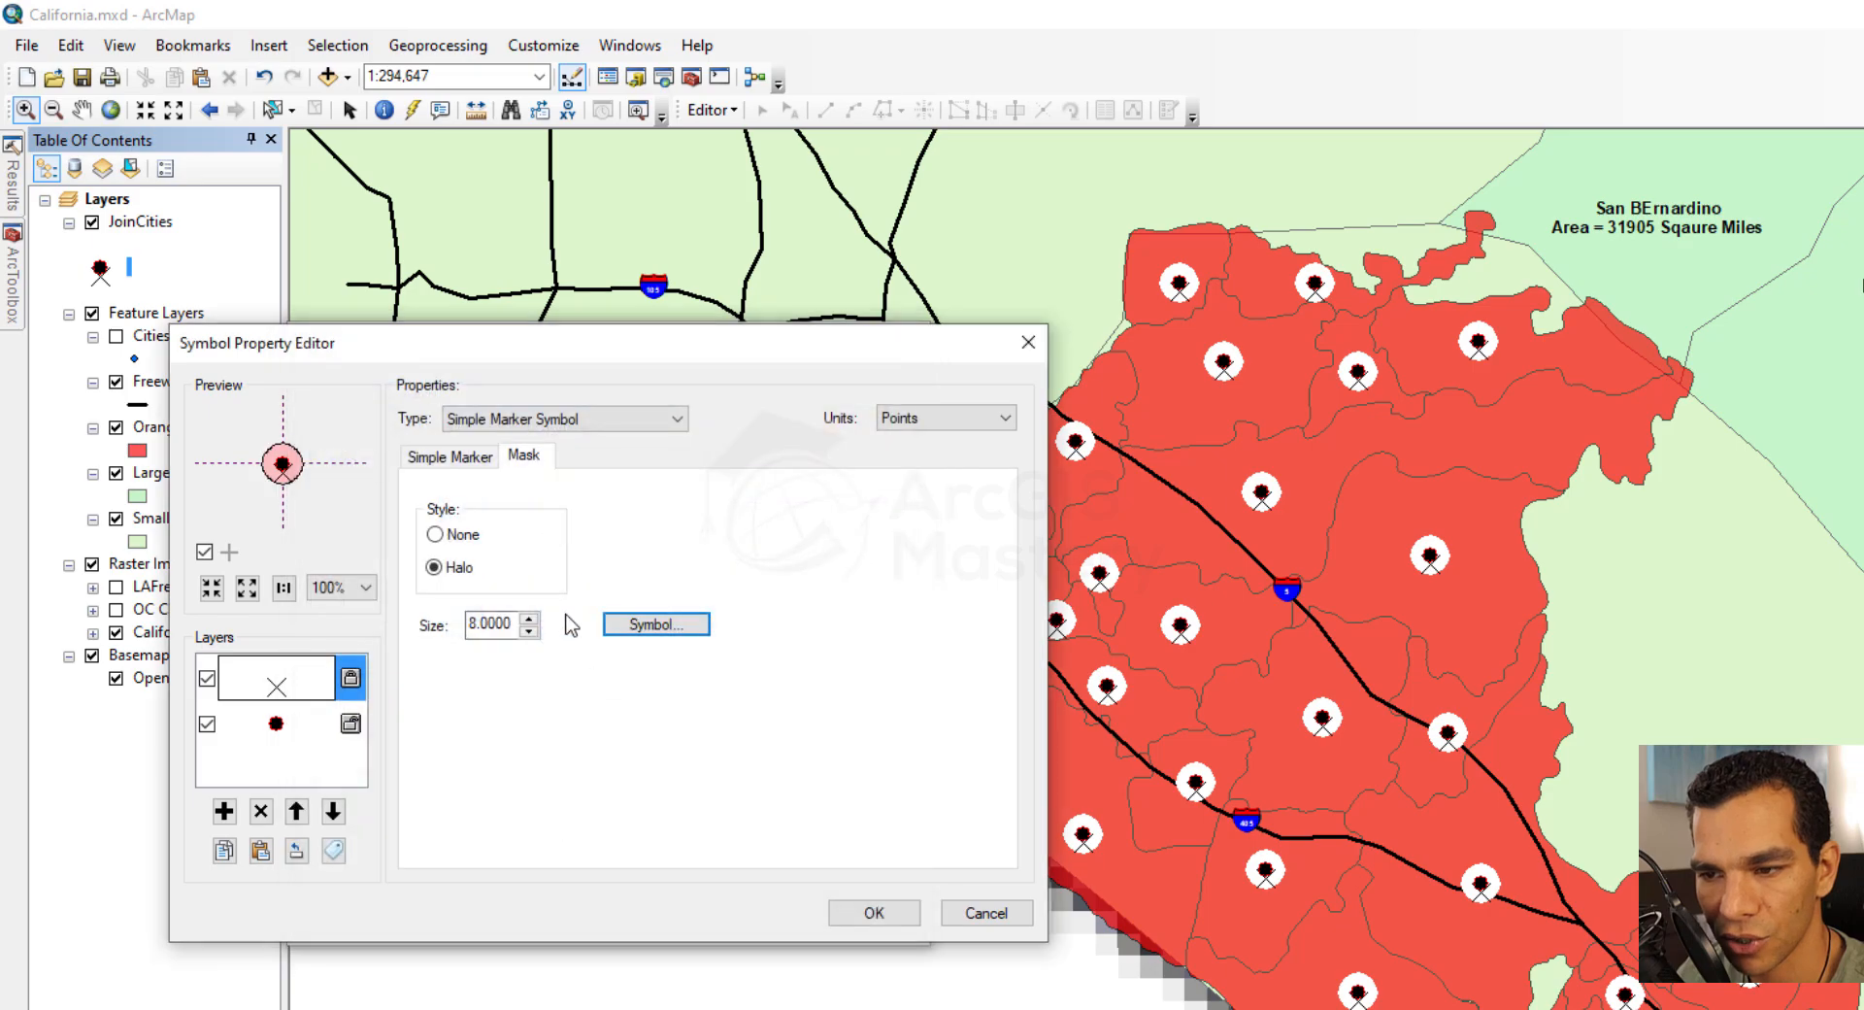
click(873, 925)
click(788, 923)
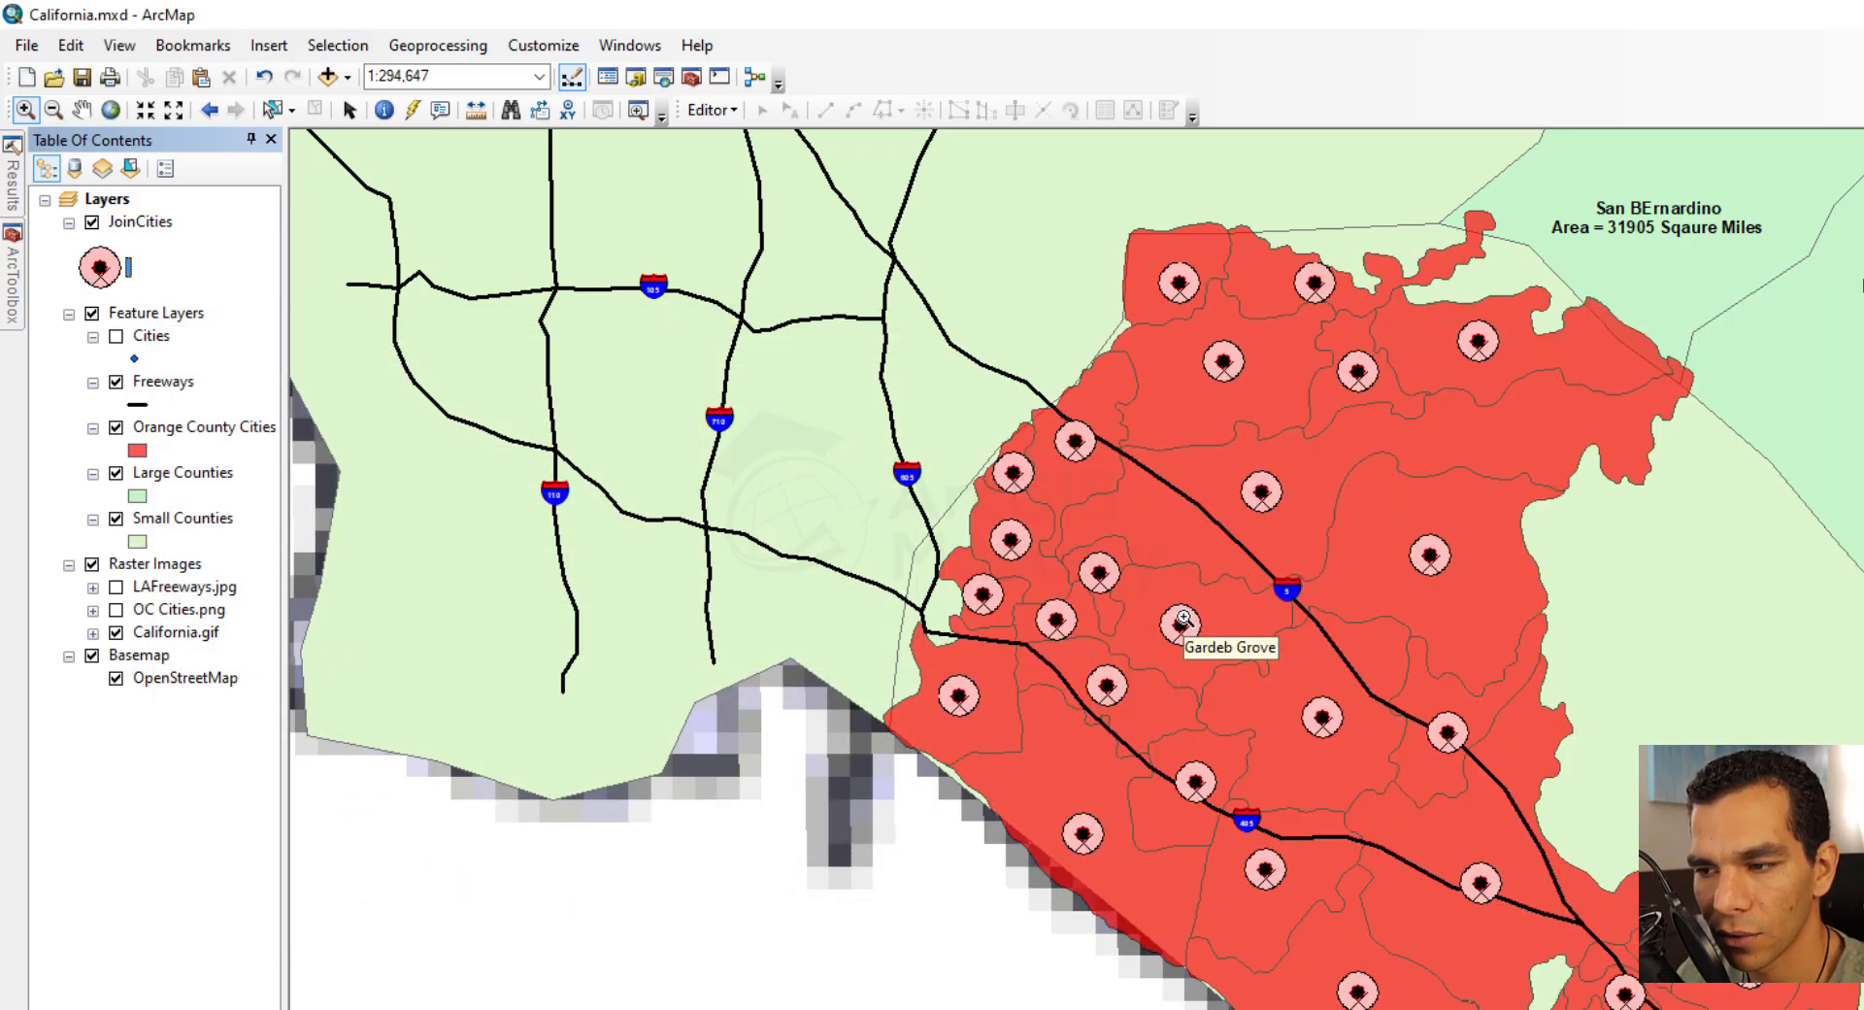
Change the X layer of the JoinCities symbol to a Picture Marker Symbol using _building-512.png from the Symbology folder
scroll(1194, 626, up, 2)
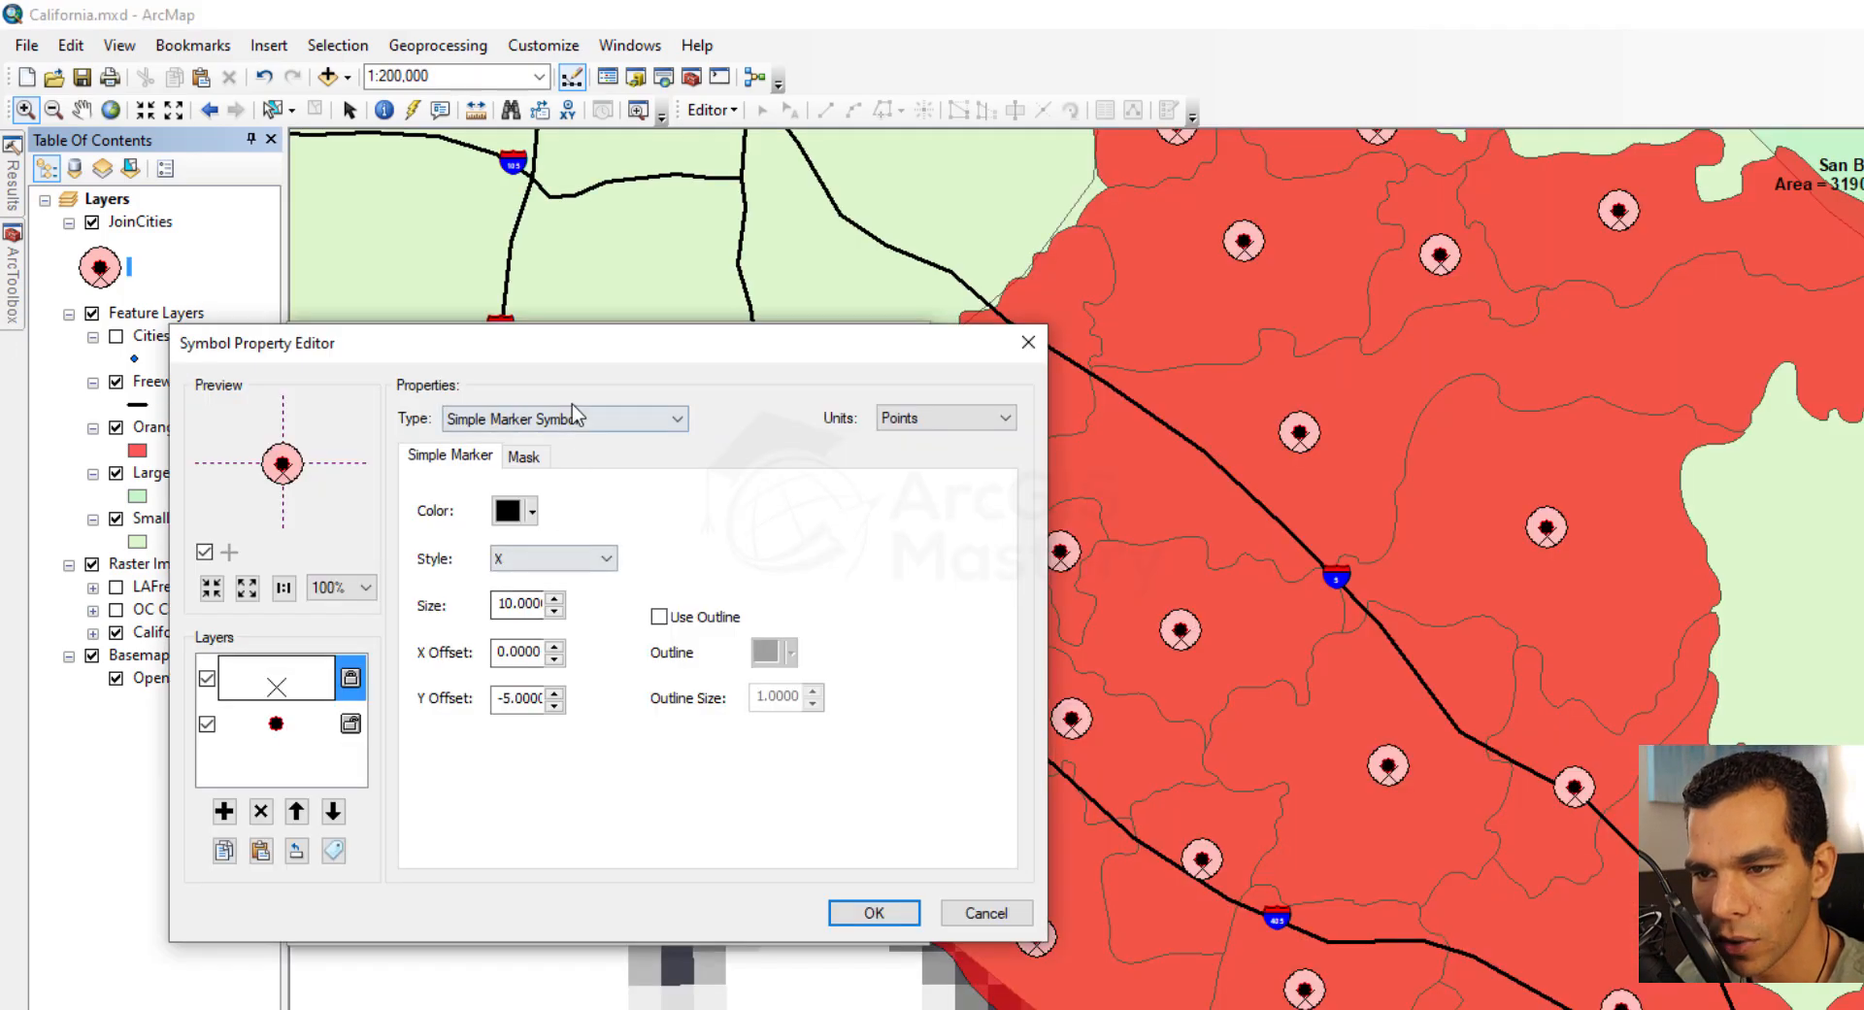
click(576, 420)
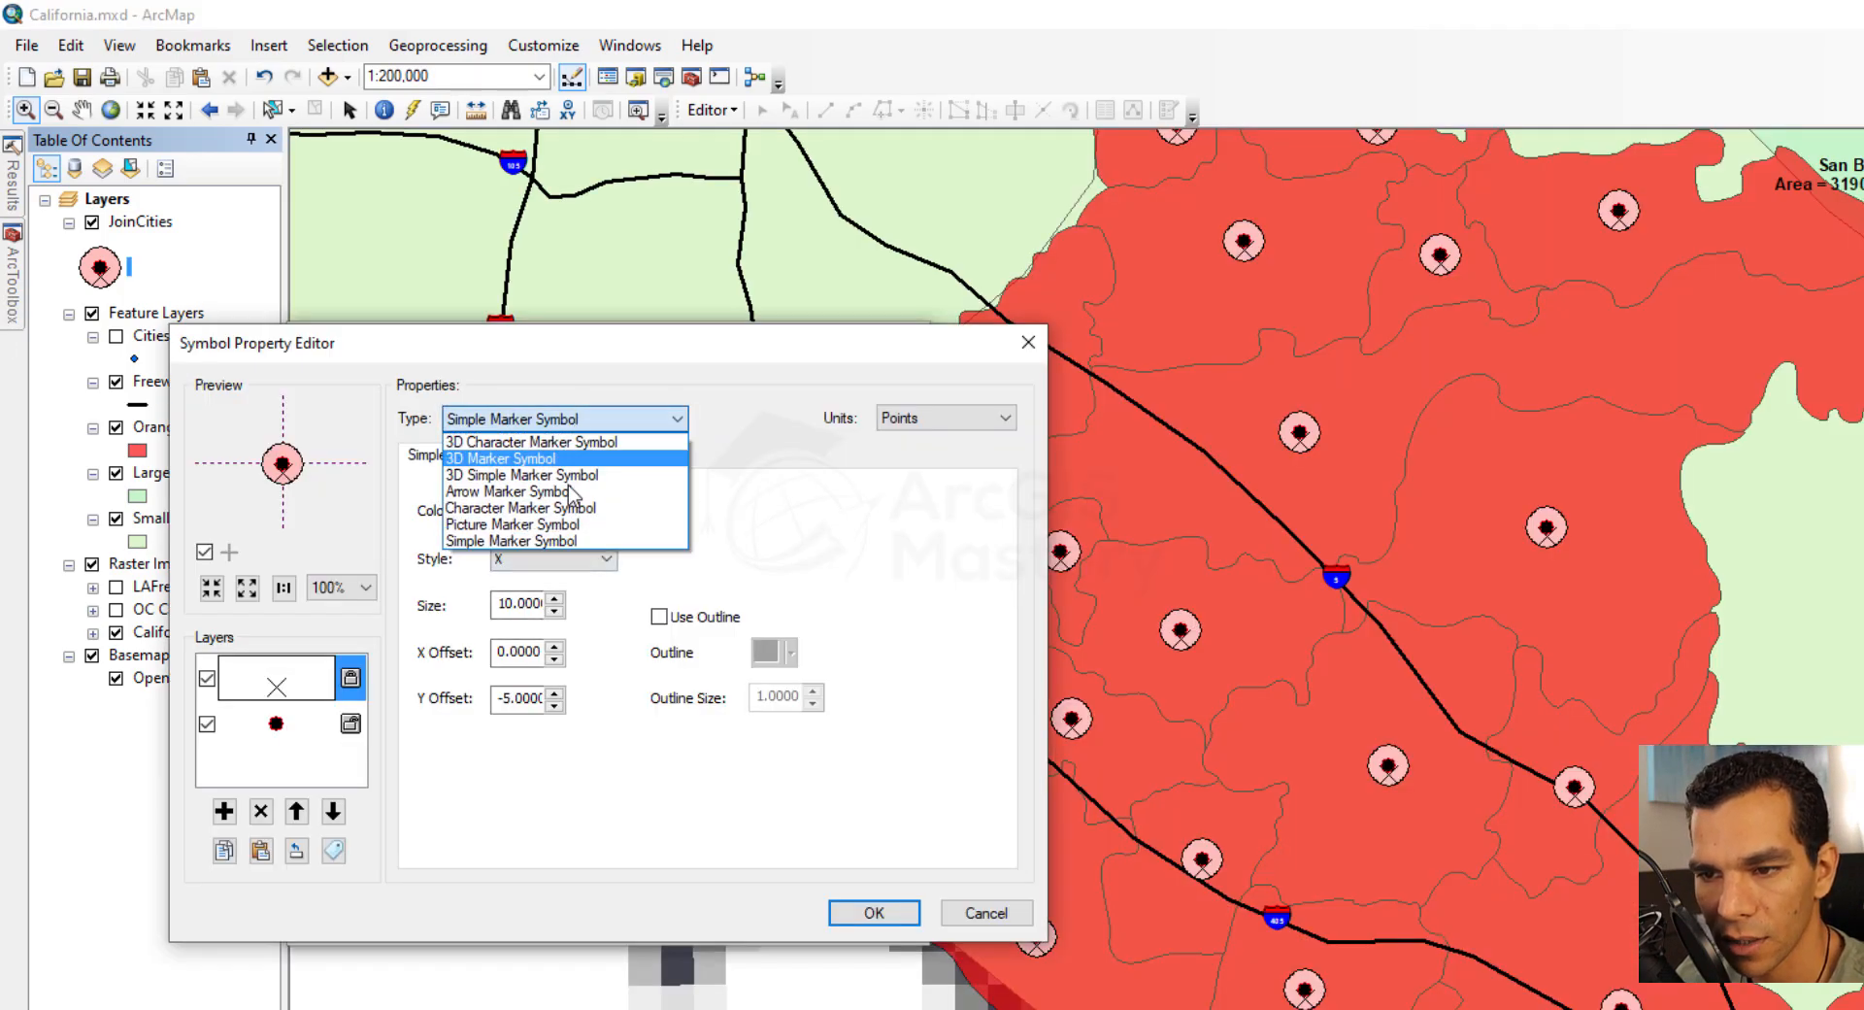
click(568, 524)
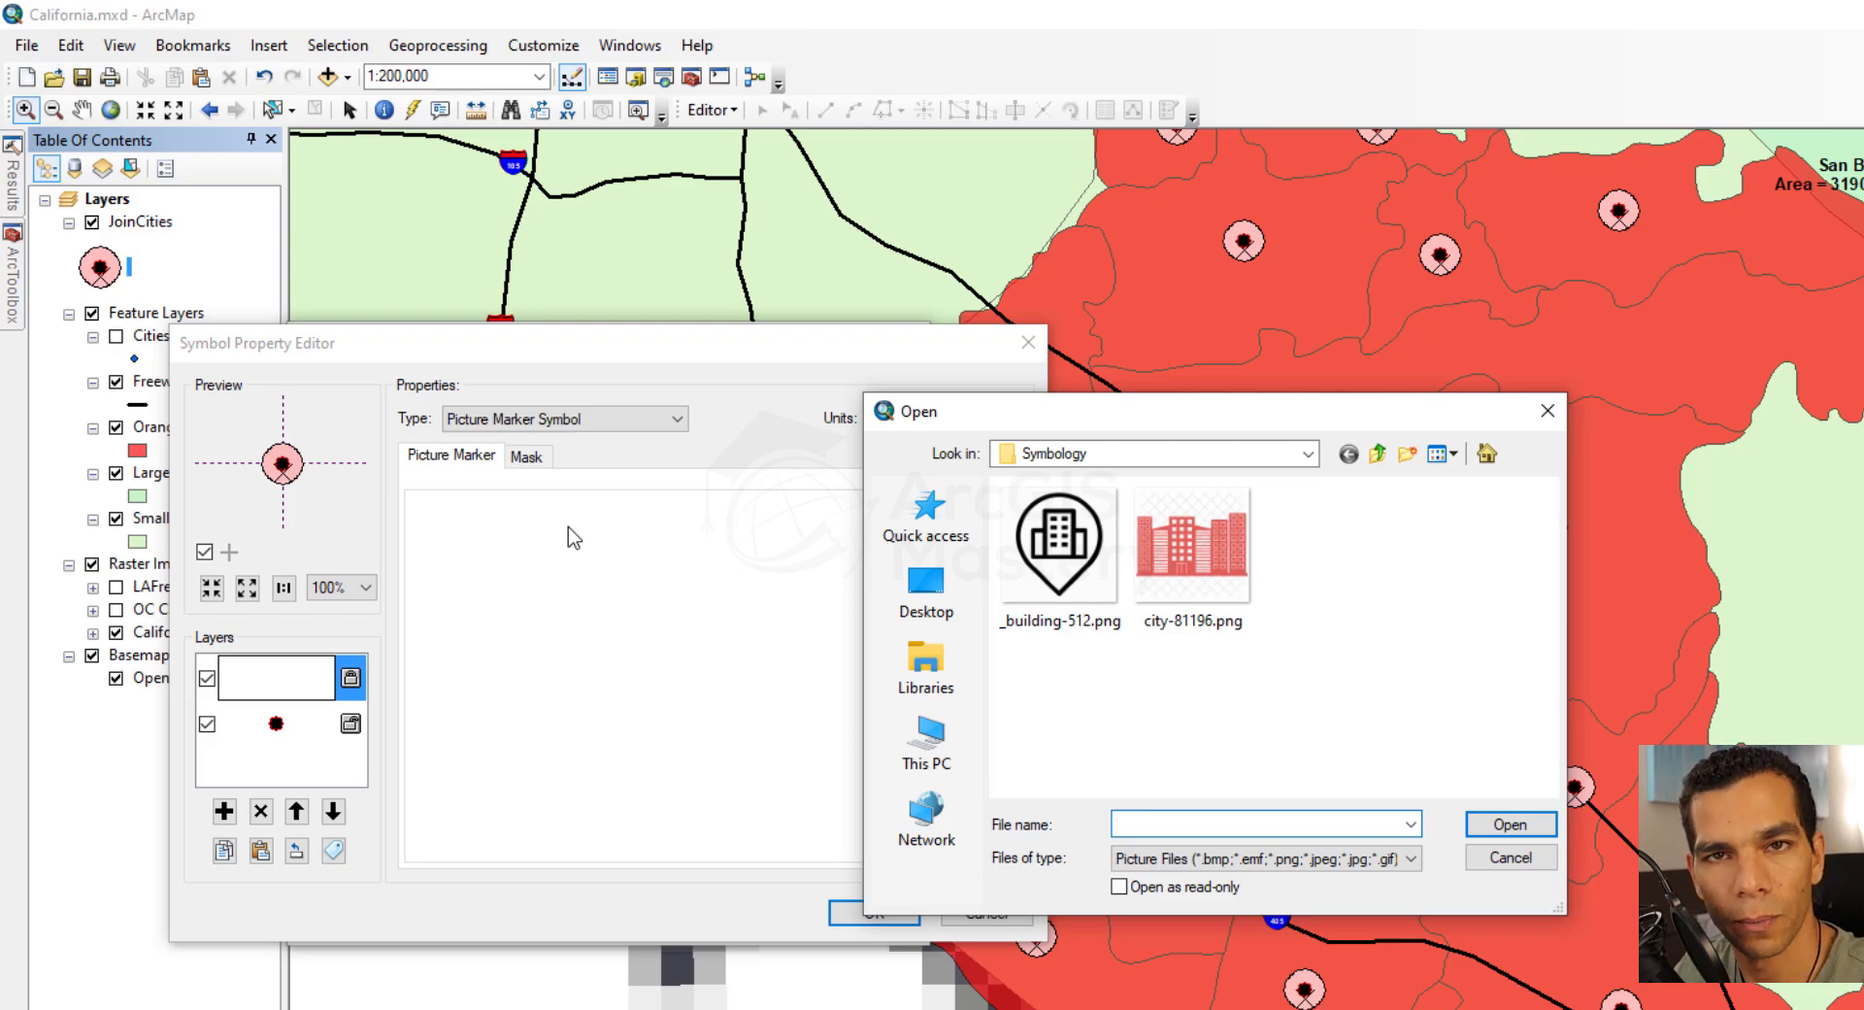
double_click(1058, 580)
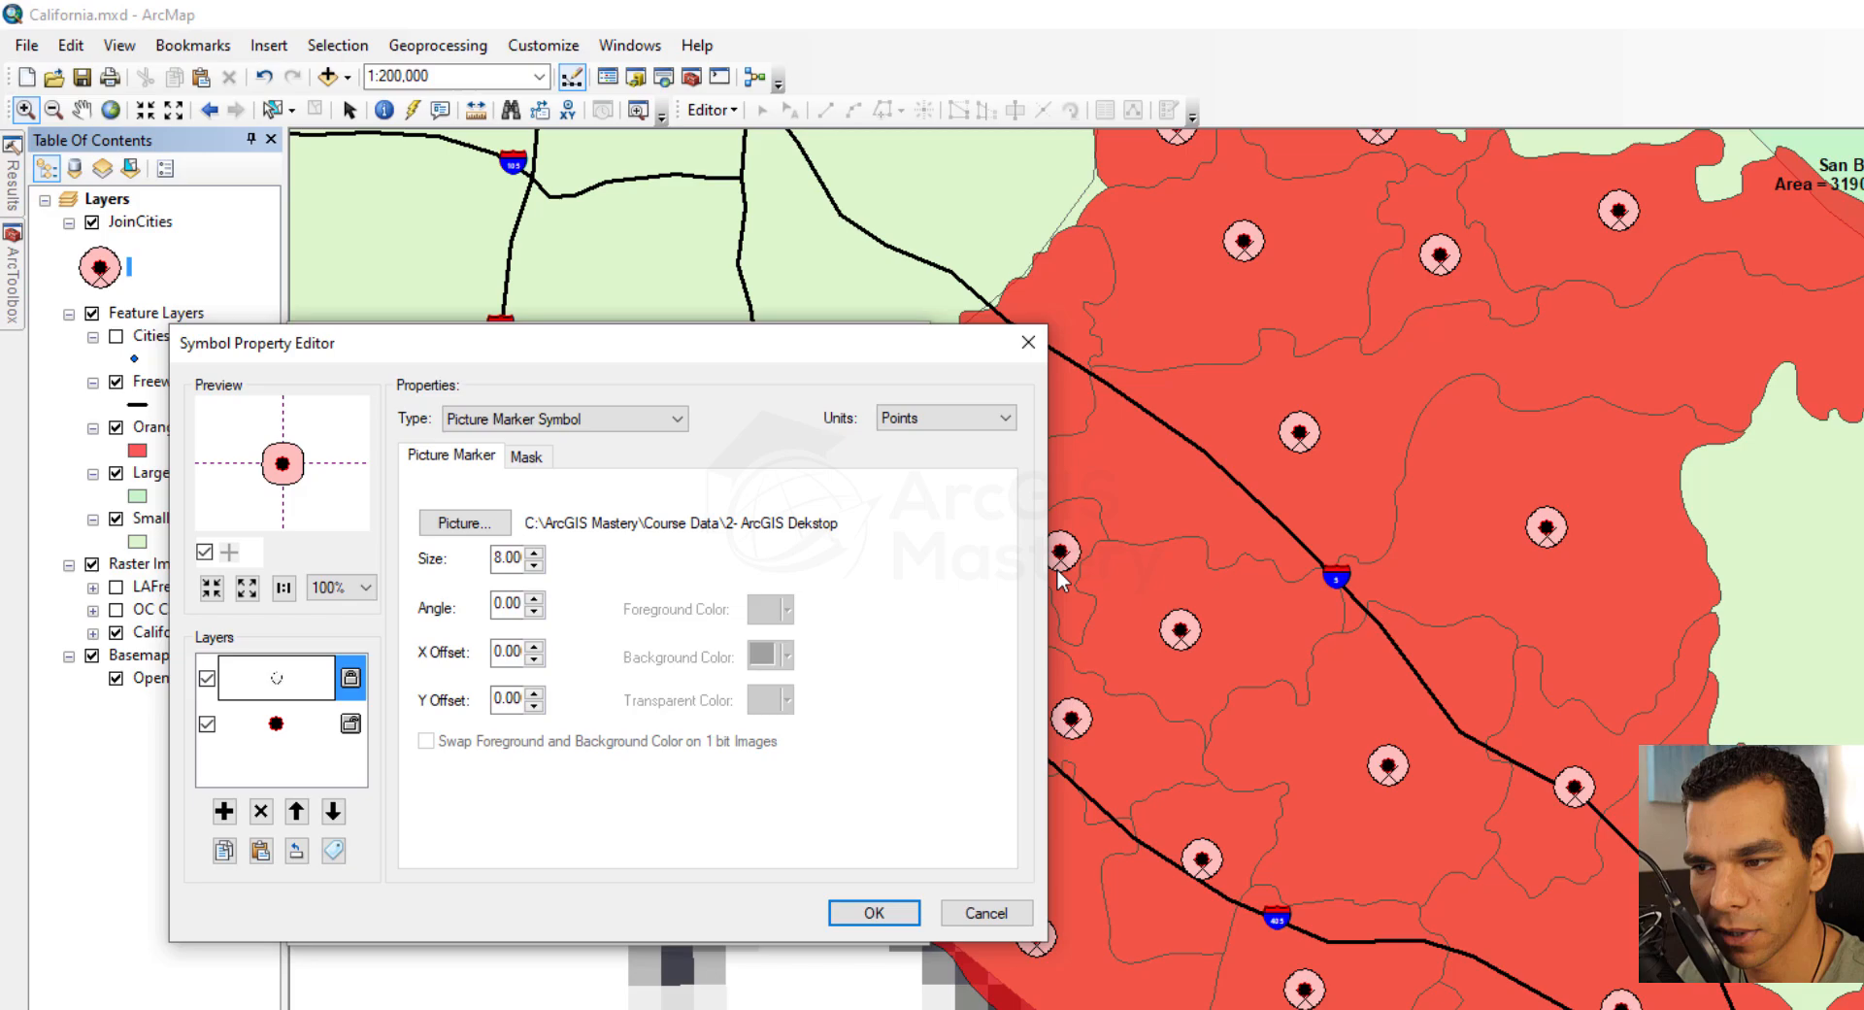
Delete the simple marker circle layer from the JoinCities symbol, leaving only the picture marker layer
click(288, 737)
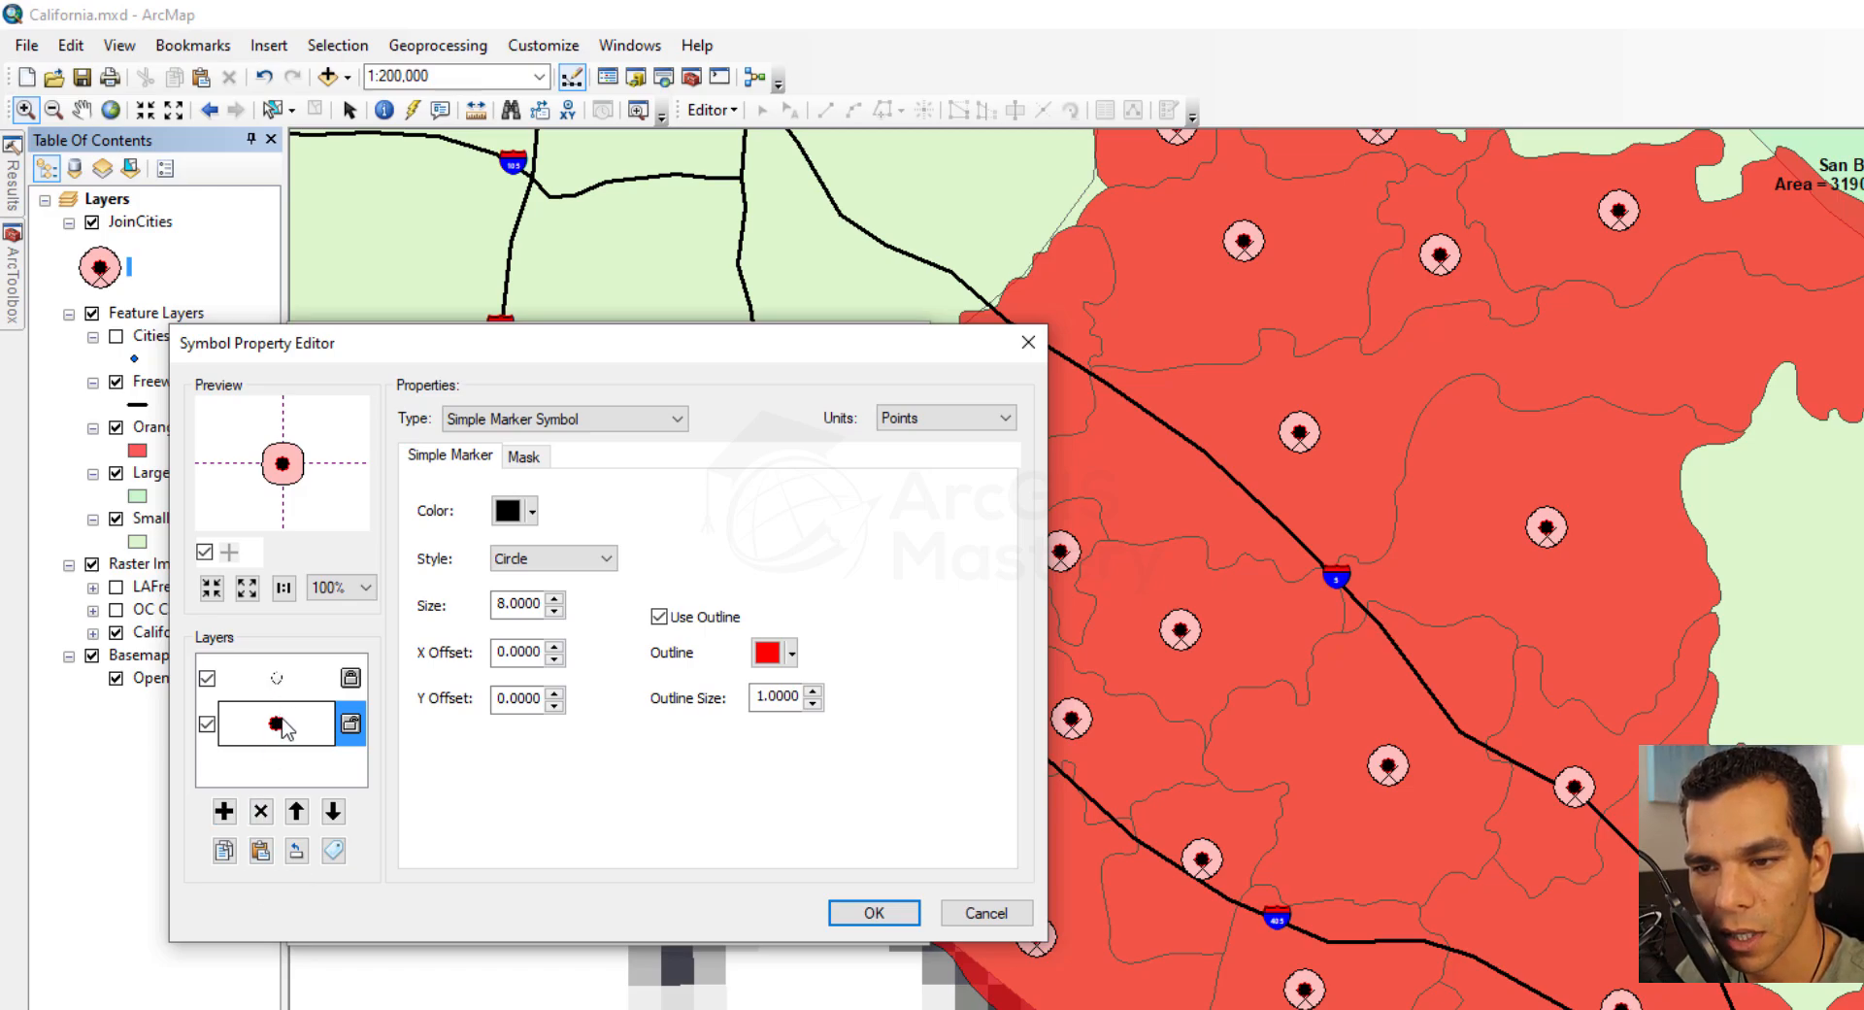
click(279, 682)
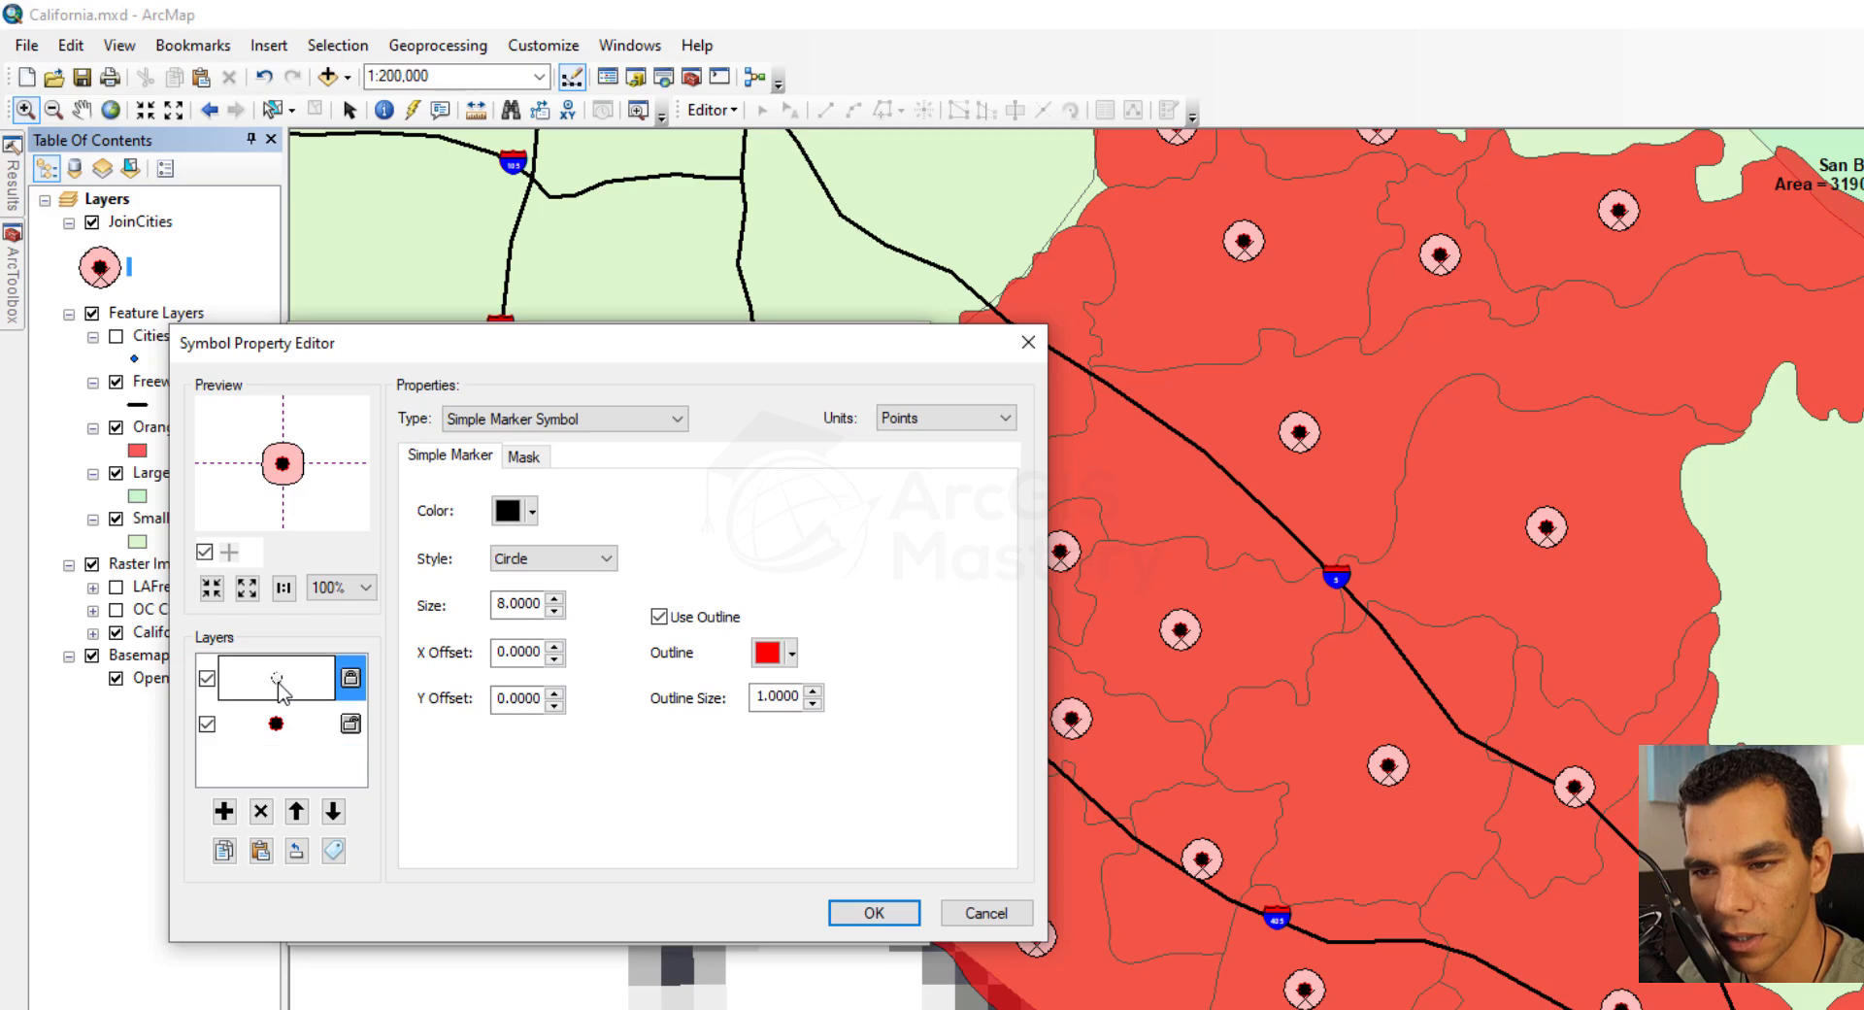
click(280, 729)
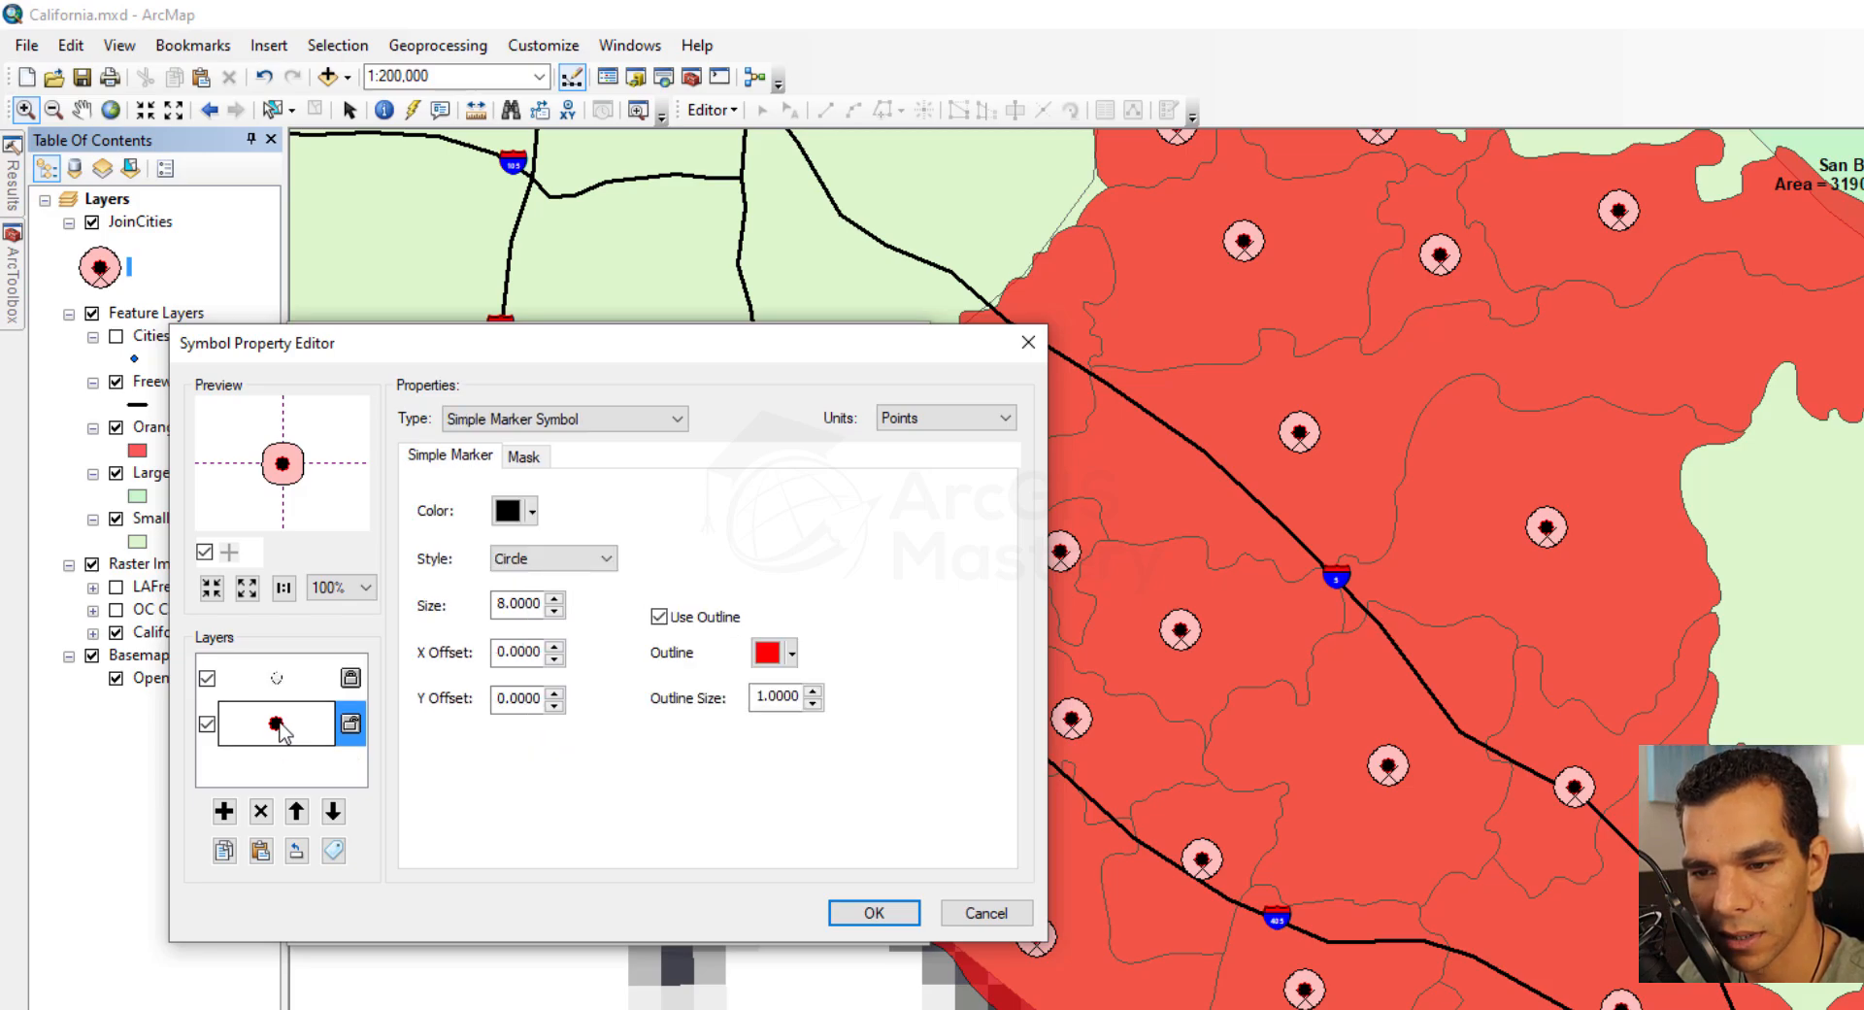
click(260, 811)
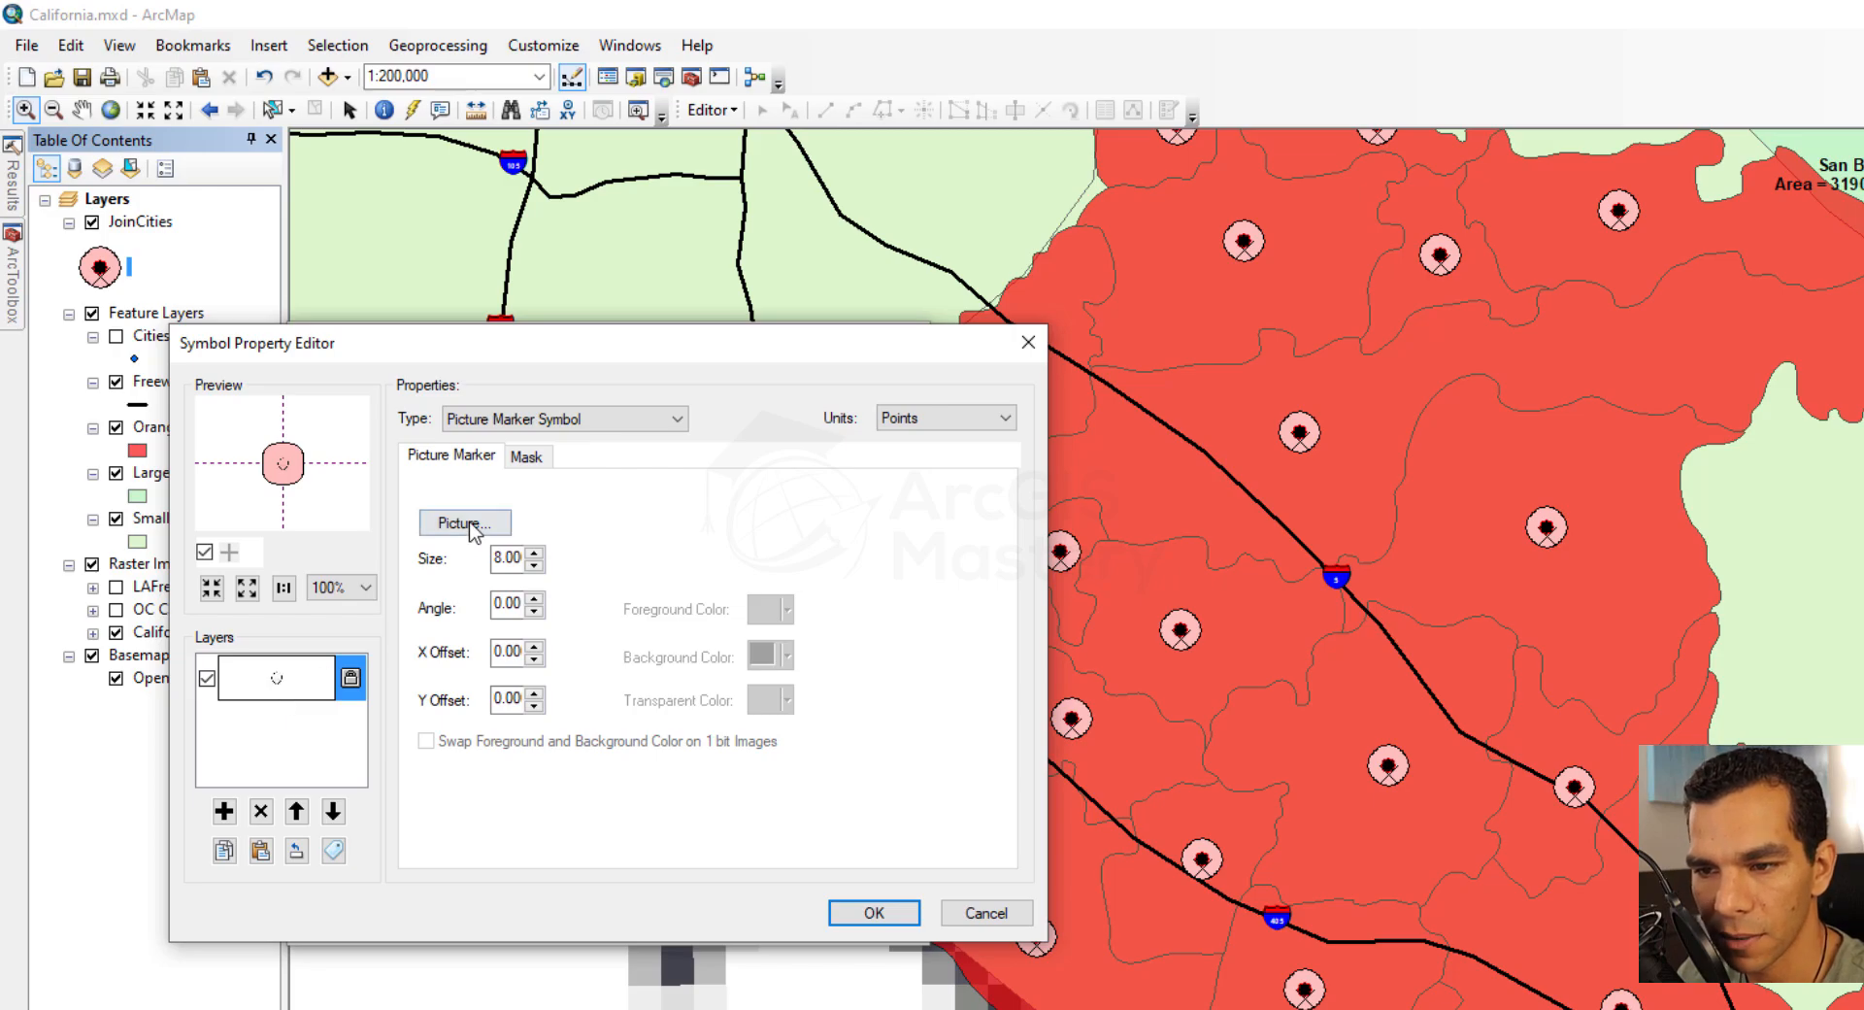
Set the picture marker's size to 35 and remove its halo mask
click(504, 559)
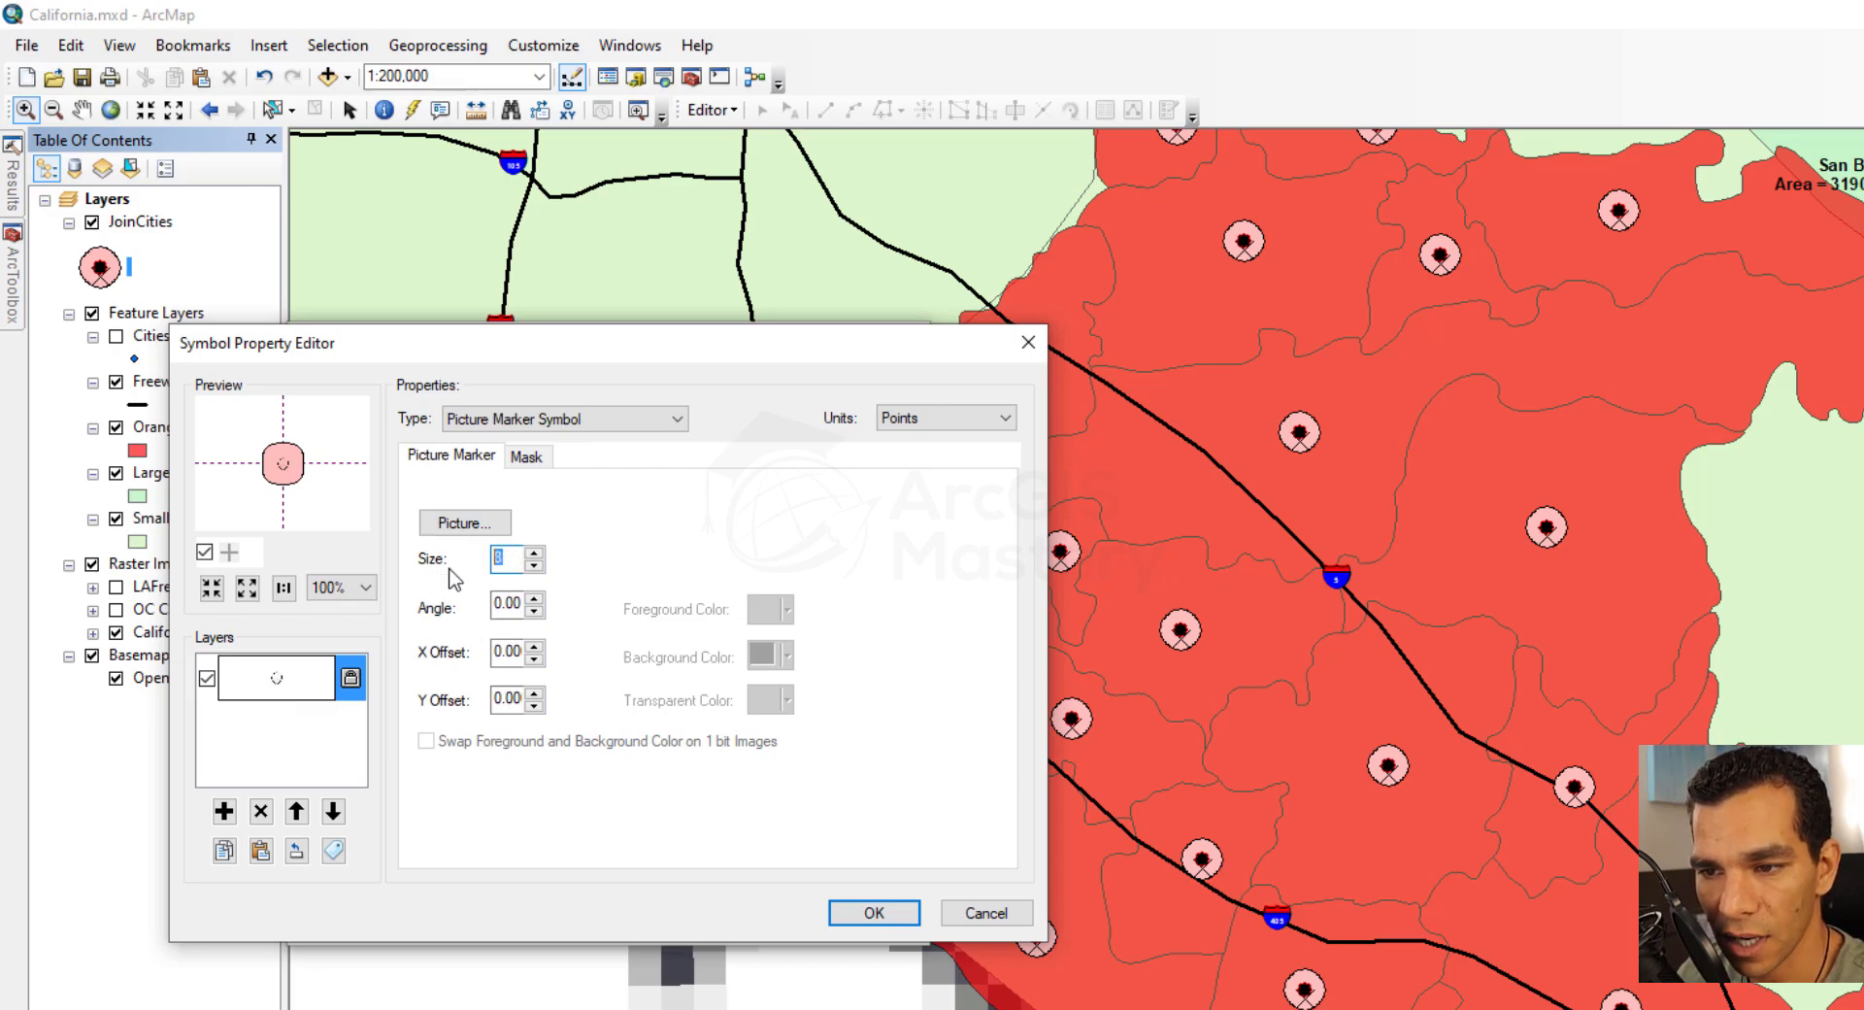
text(35)
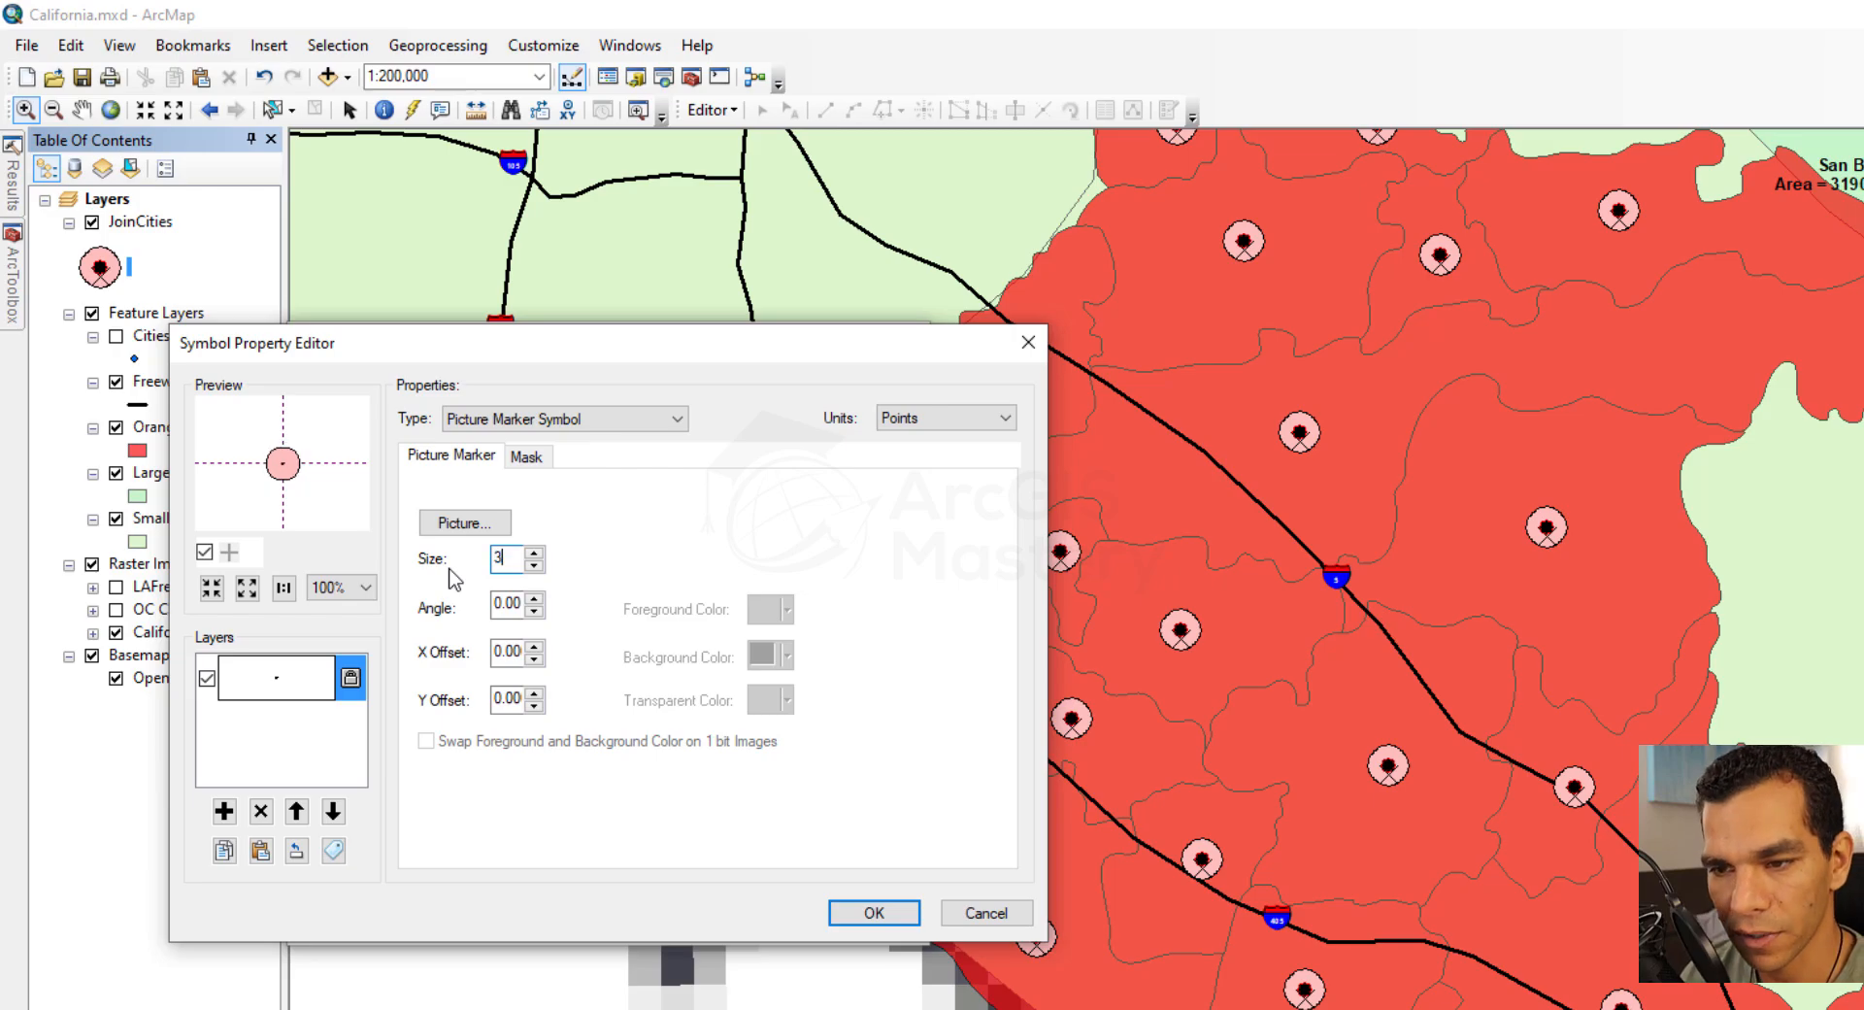
click(525, 456)
click(434, 534)
click(451, 455)
Try rotating the picture marker by raising its angle, and return the angle to 0
click(532, 599)
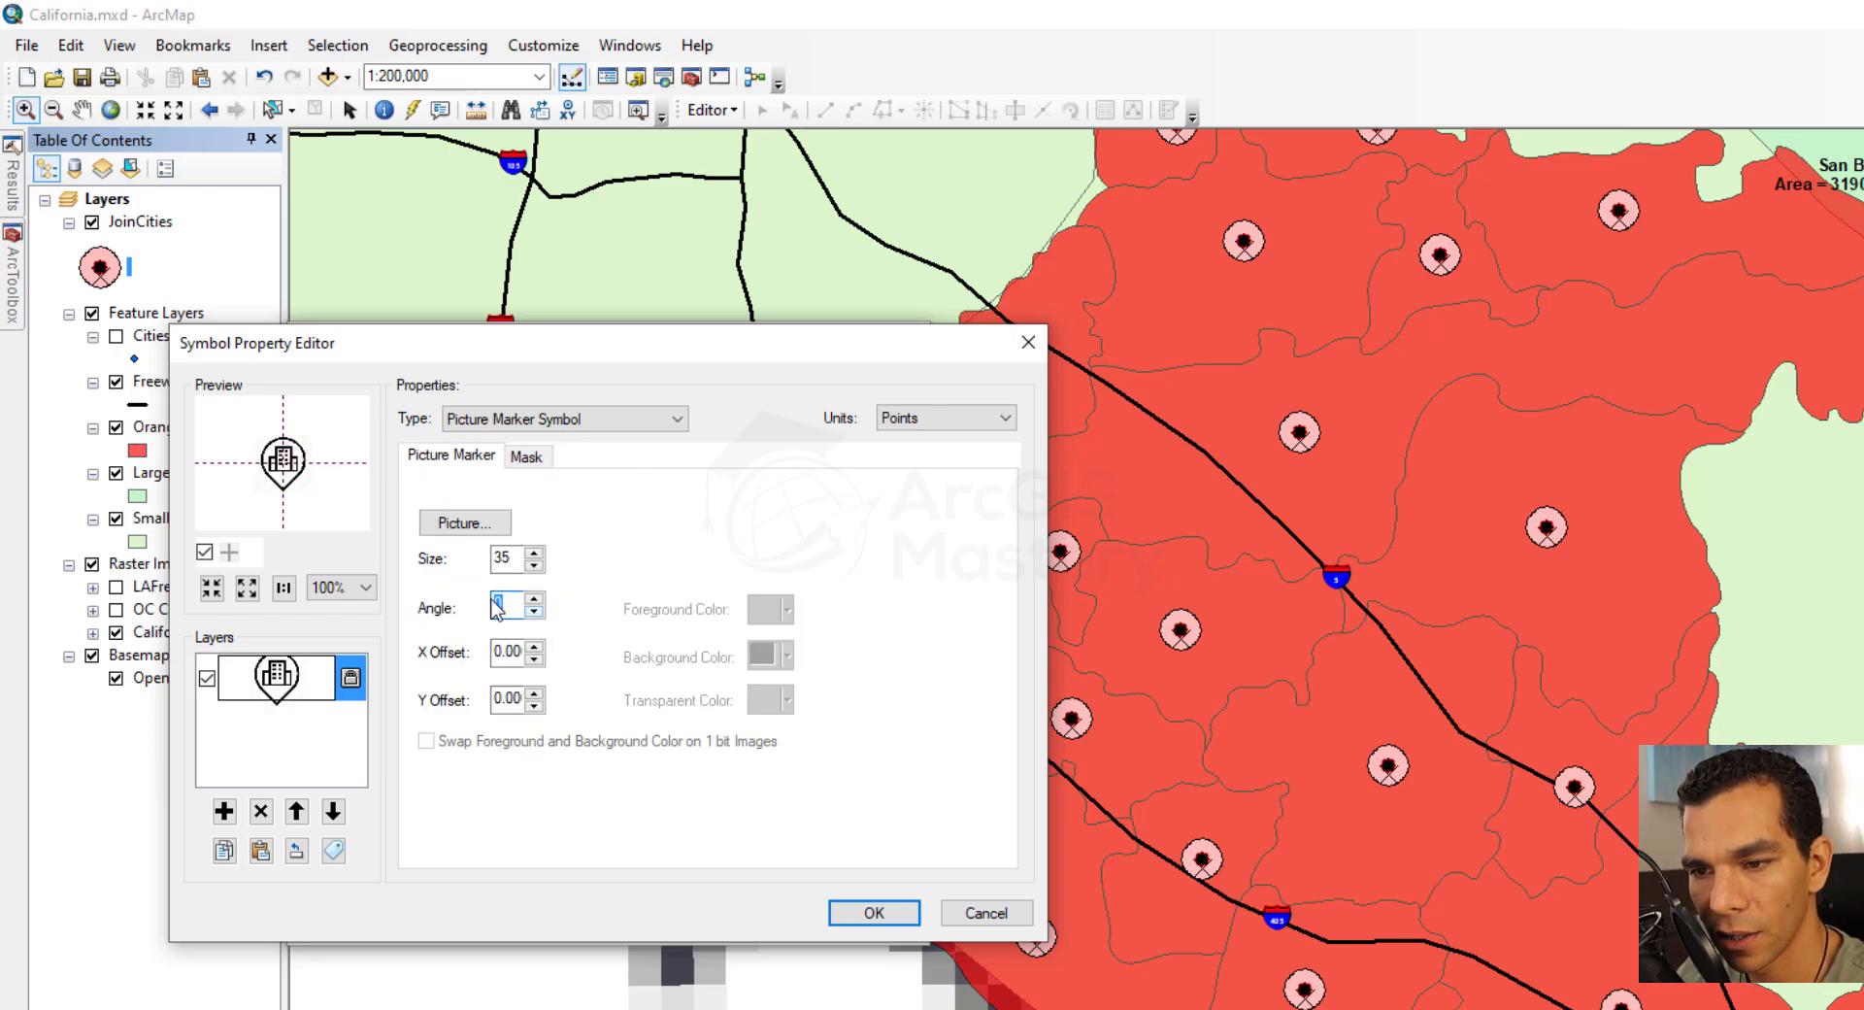
click(533, 599)
click(533, 599)
click(533, 599)
click(533, 599)
click(533, 599)
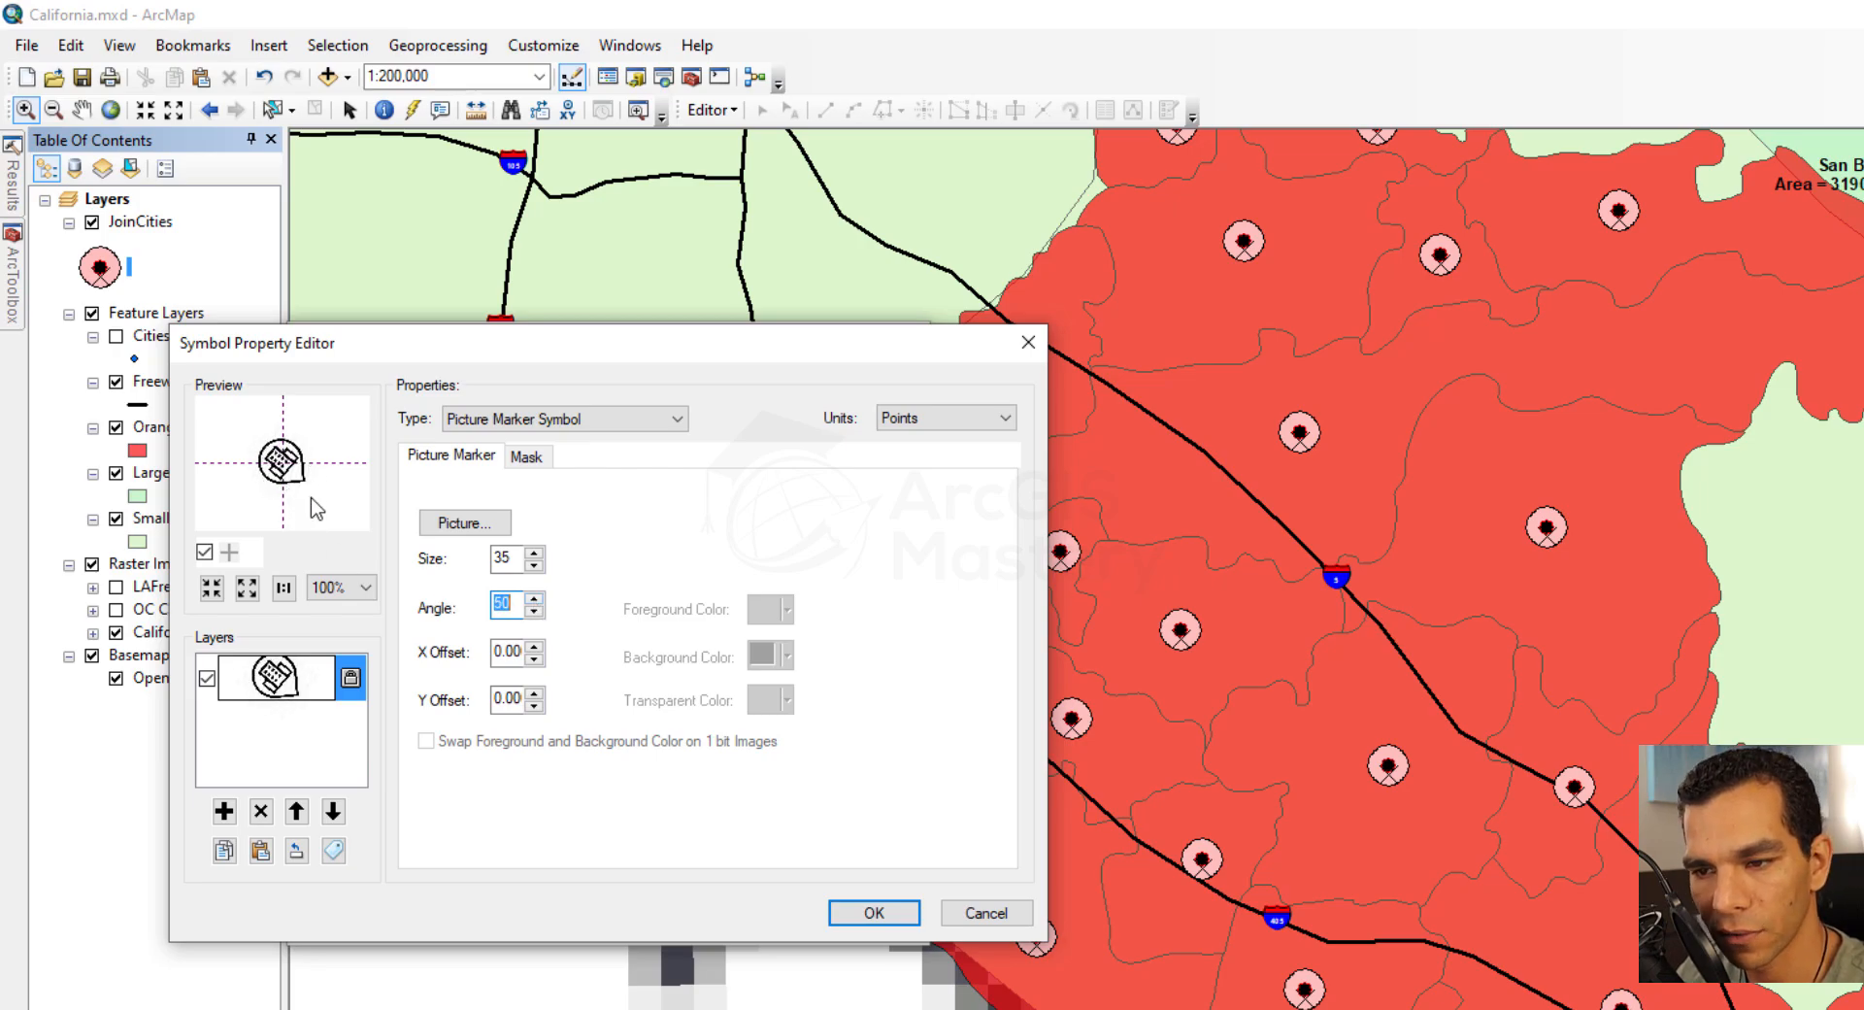
click(533, 612)
click(533, 612)
click(533, 612)
click(533, 611)
click(532, 612)
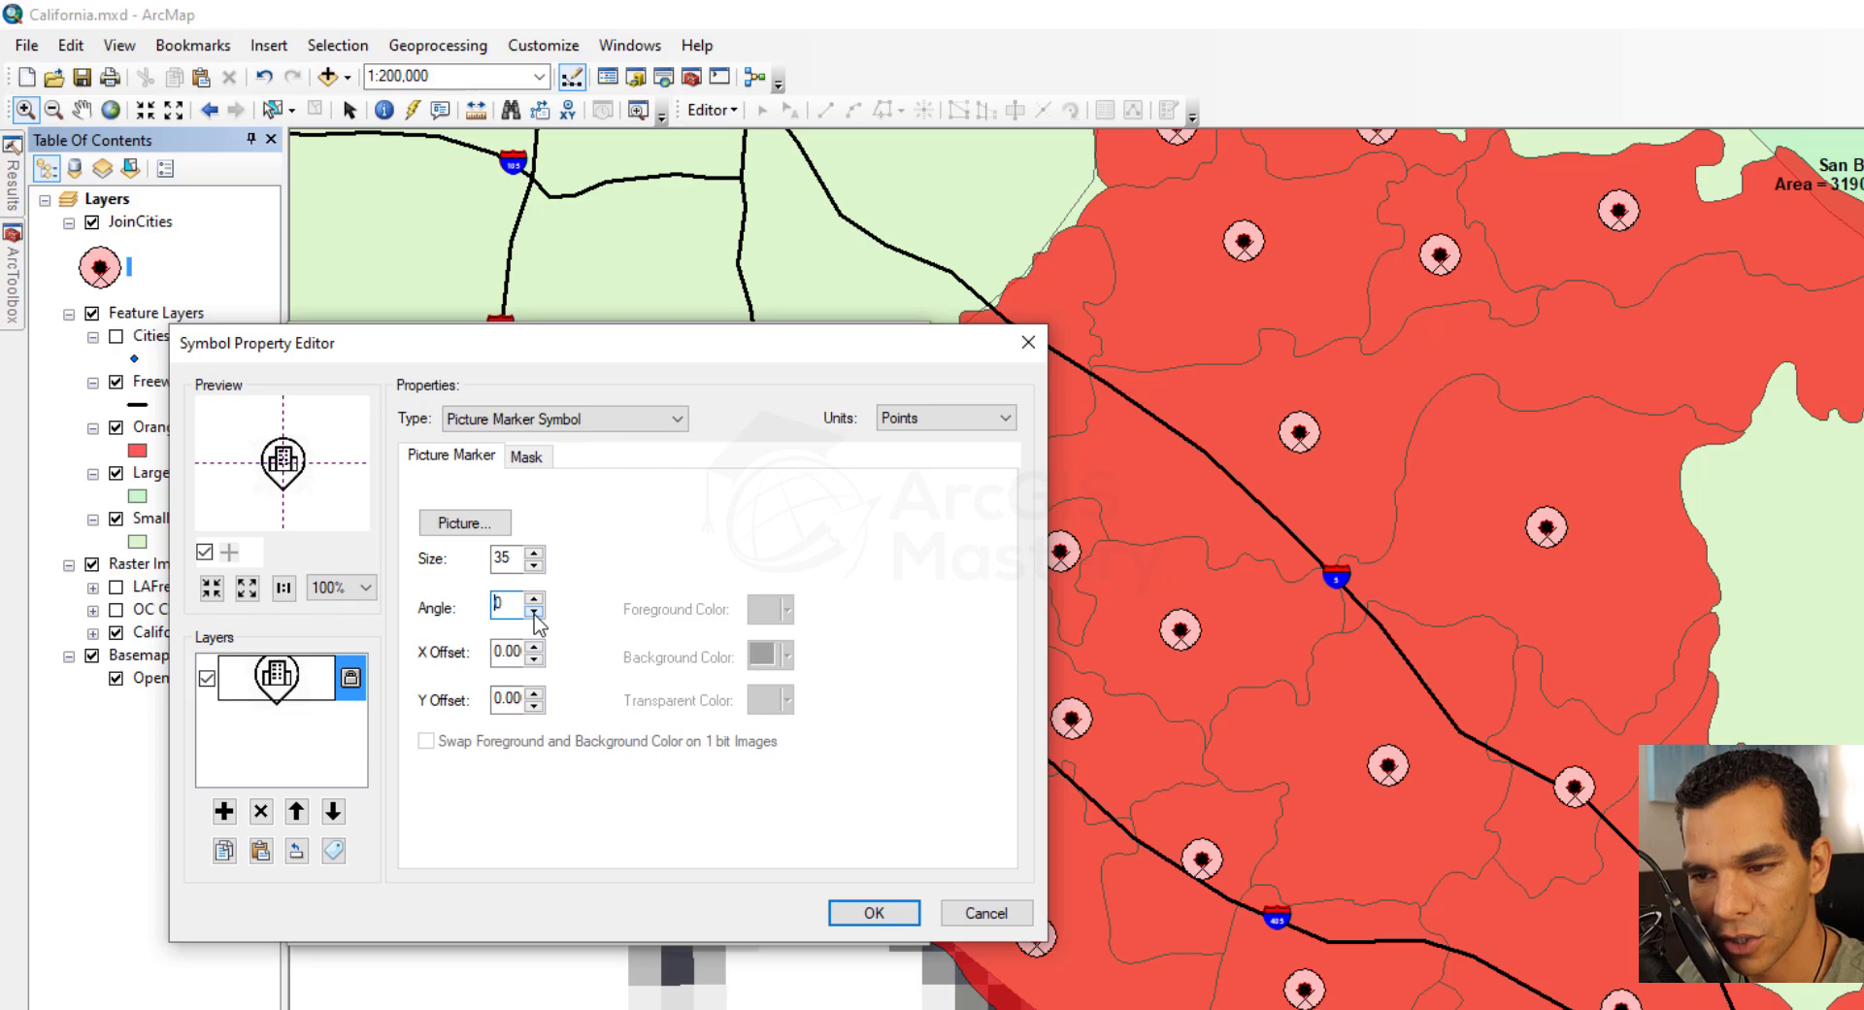
Try shifting the picture marker horizontally with positive and negative X offsets, down to -2
click(534, 647)
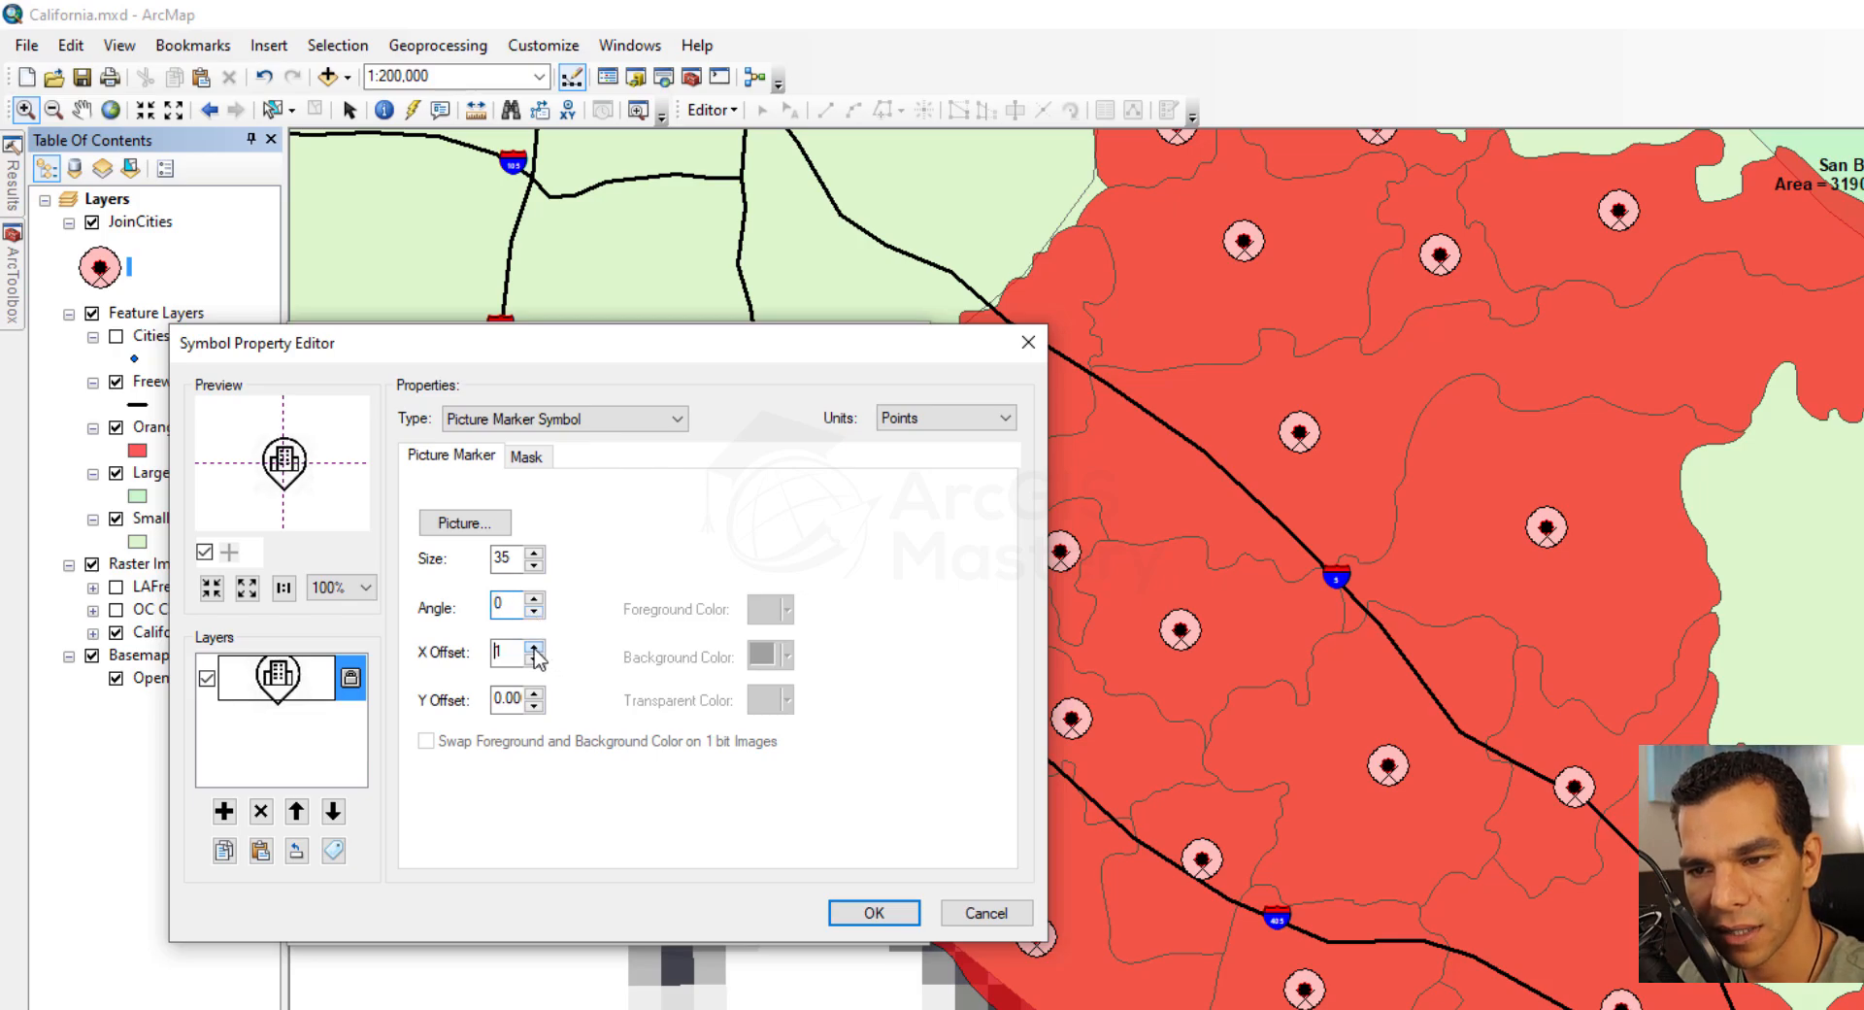
click(534, 647)
click(534, 647)
click(534, 647)
click(533, 648)
click(533, 659)
click(533, 661)
click(533, 661)
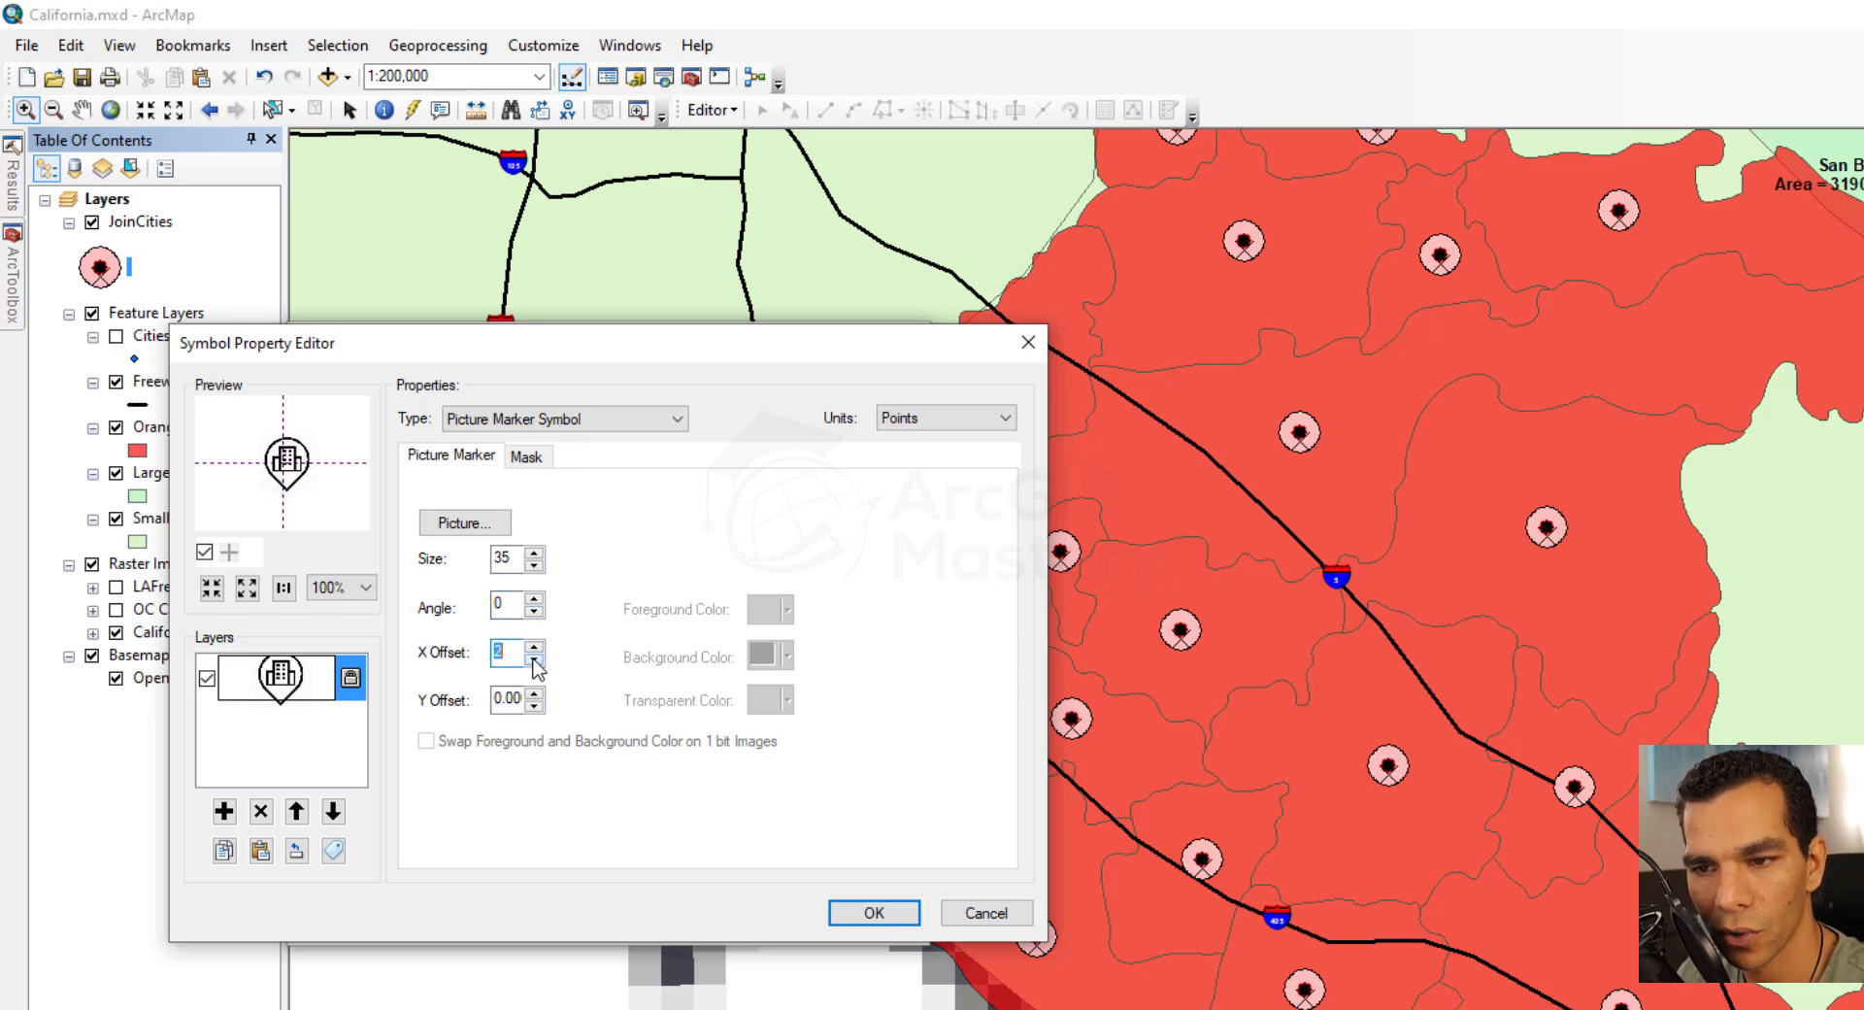
click(533, 661)
click(533, 661)
click(533, 661)
click(533, 661)
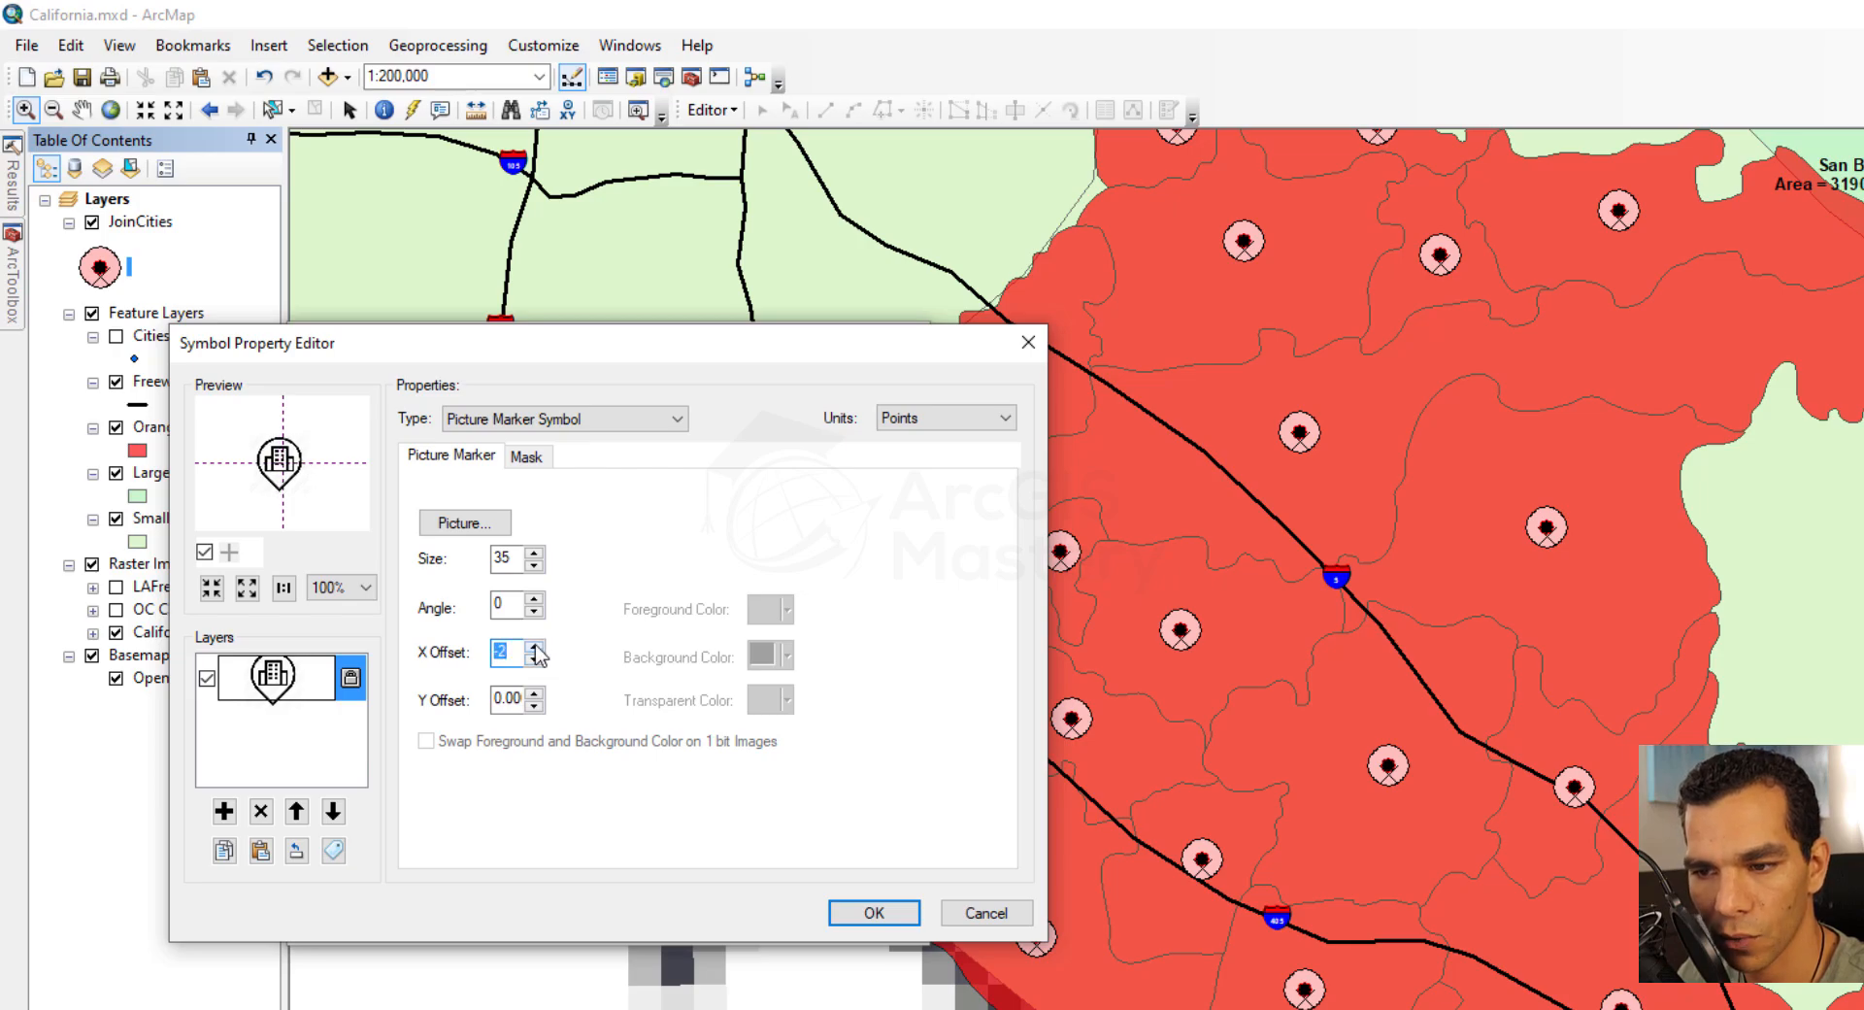
Set the picture marker's X offset to 0 and apply the symbol to JoinCities
text(0)
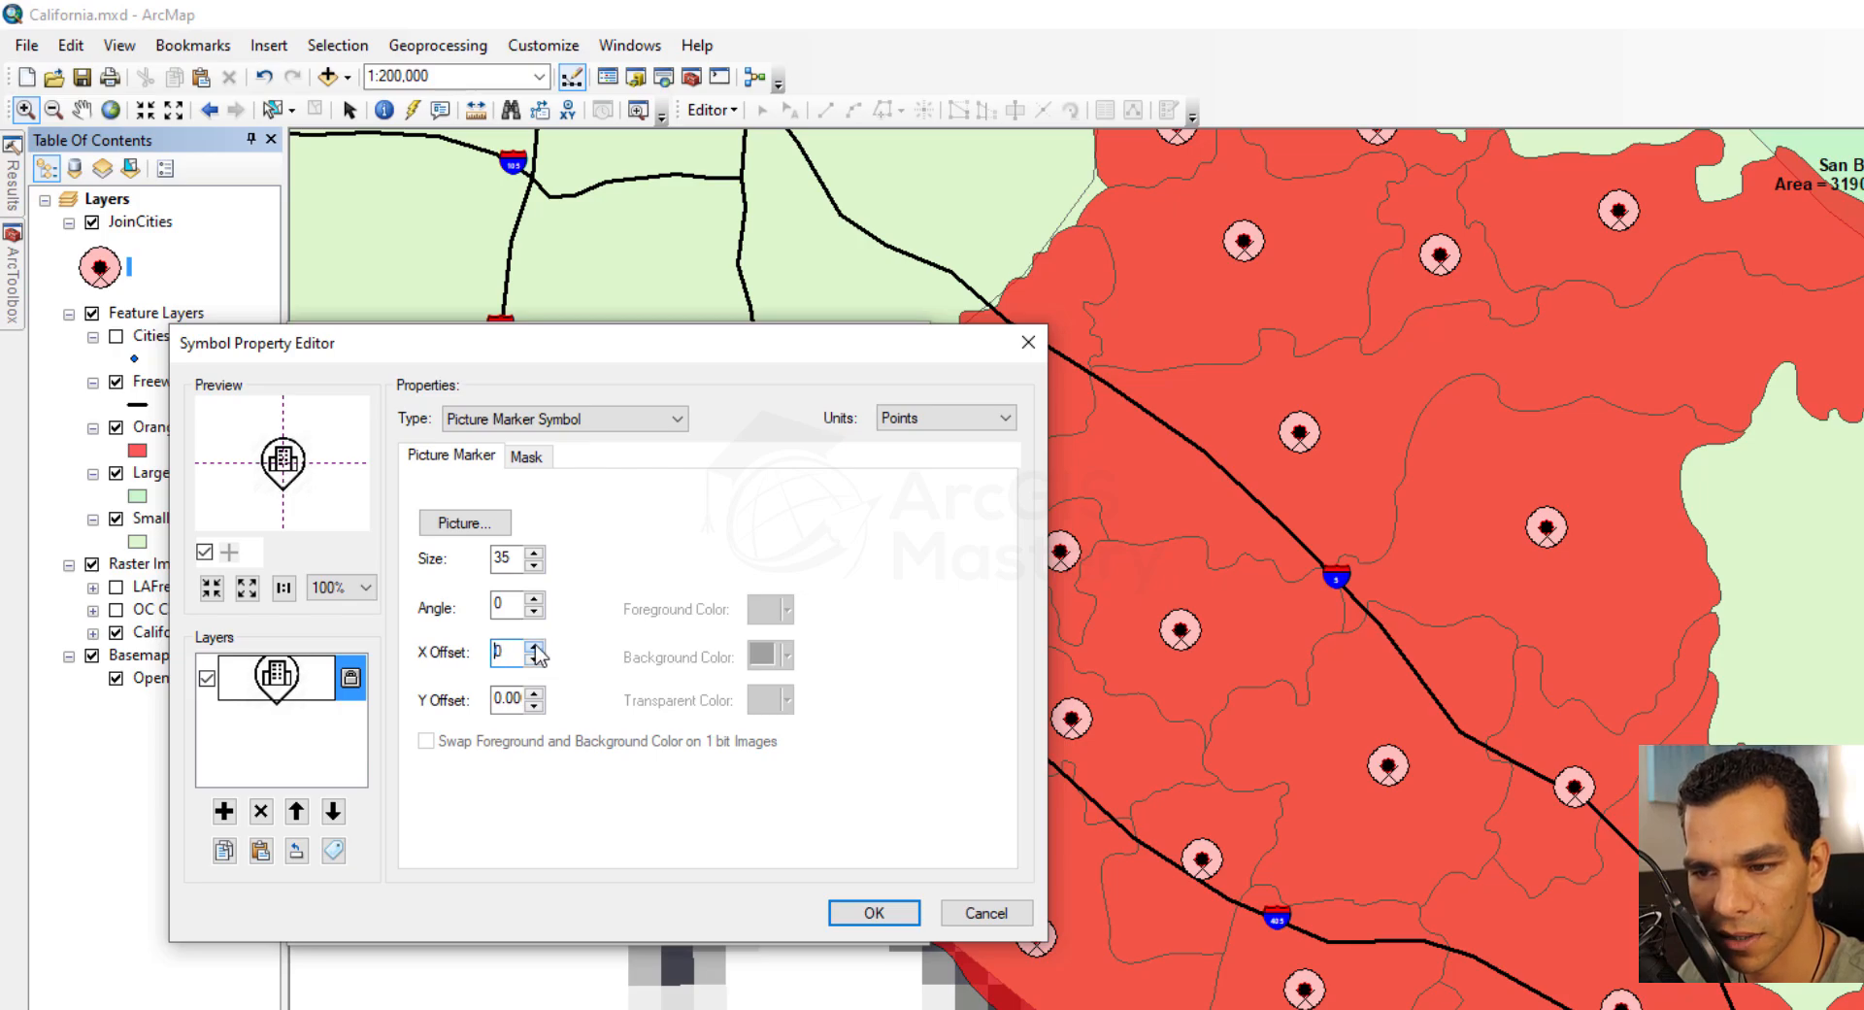
click(872, 912)
click(761, 916)
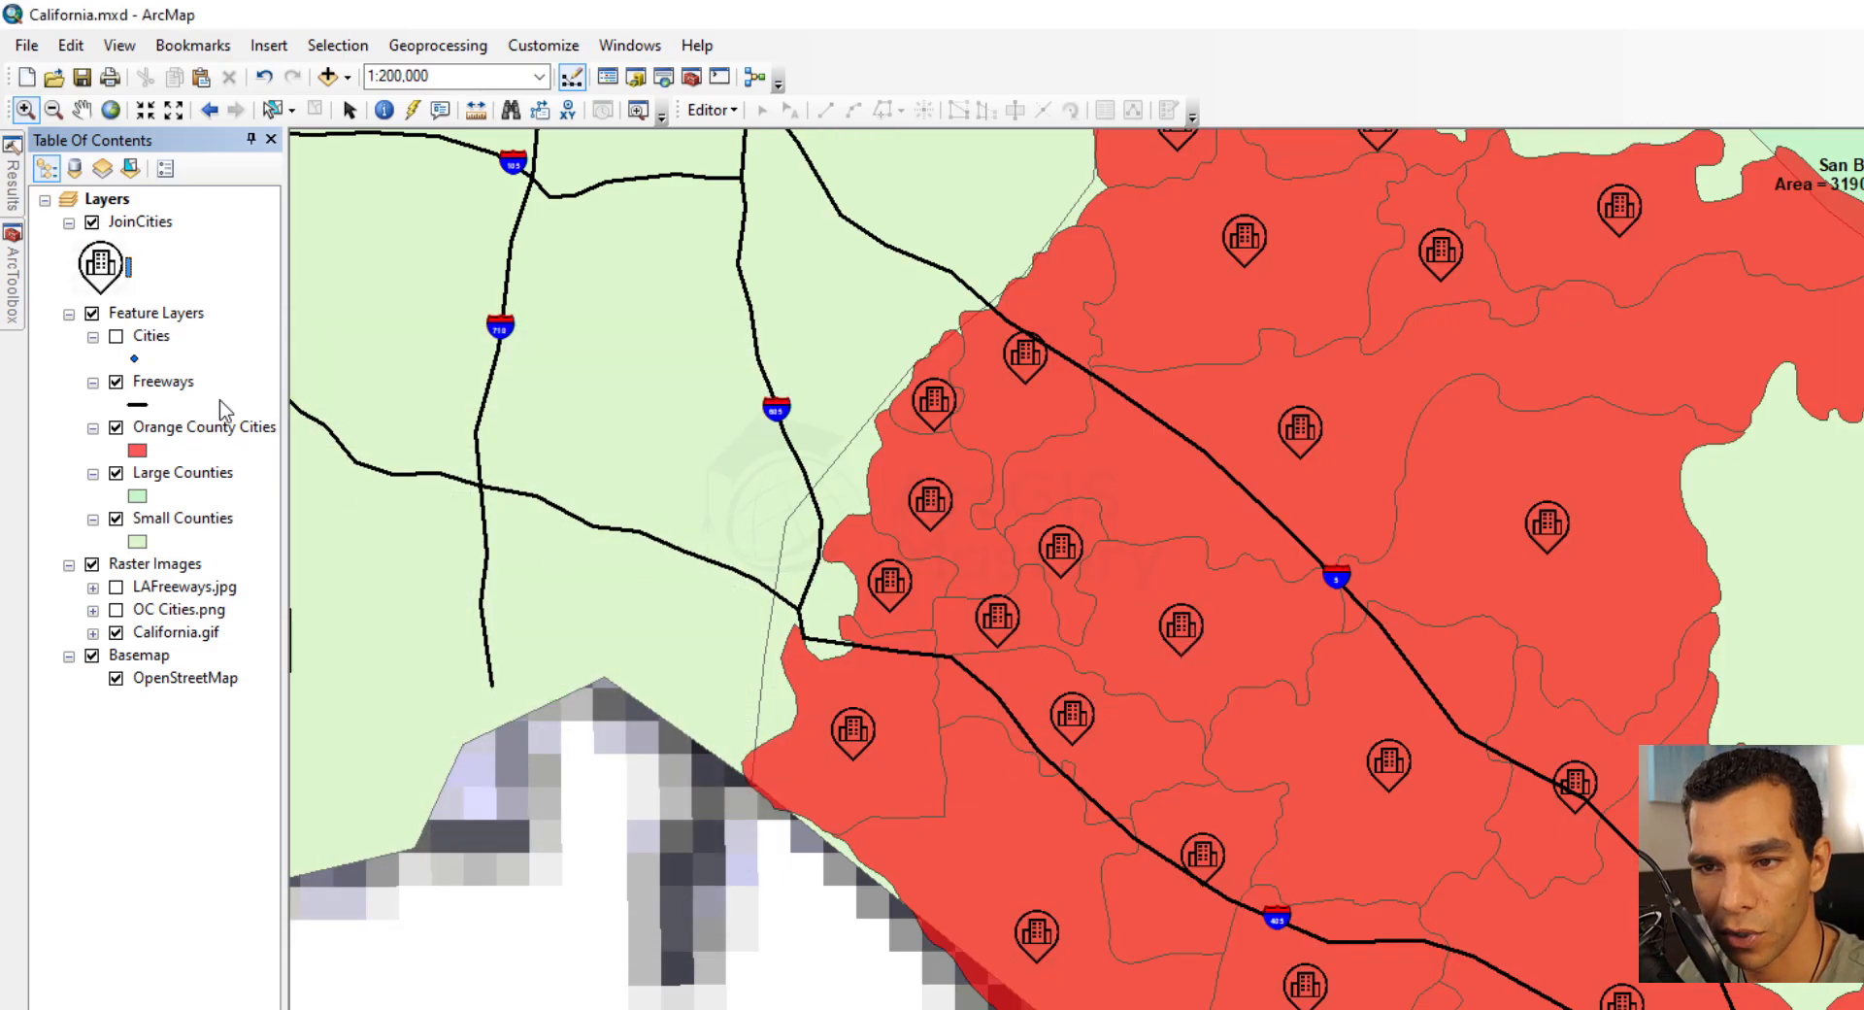
Reopen the JoinCities symbol for editing, change its type to Character Marker Symbol and browse the ESRI Default Marker characters
click(102, 277)
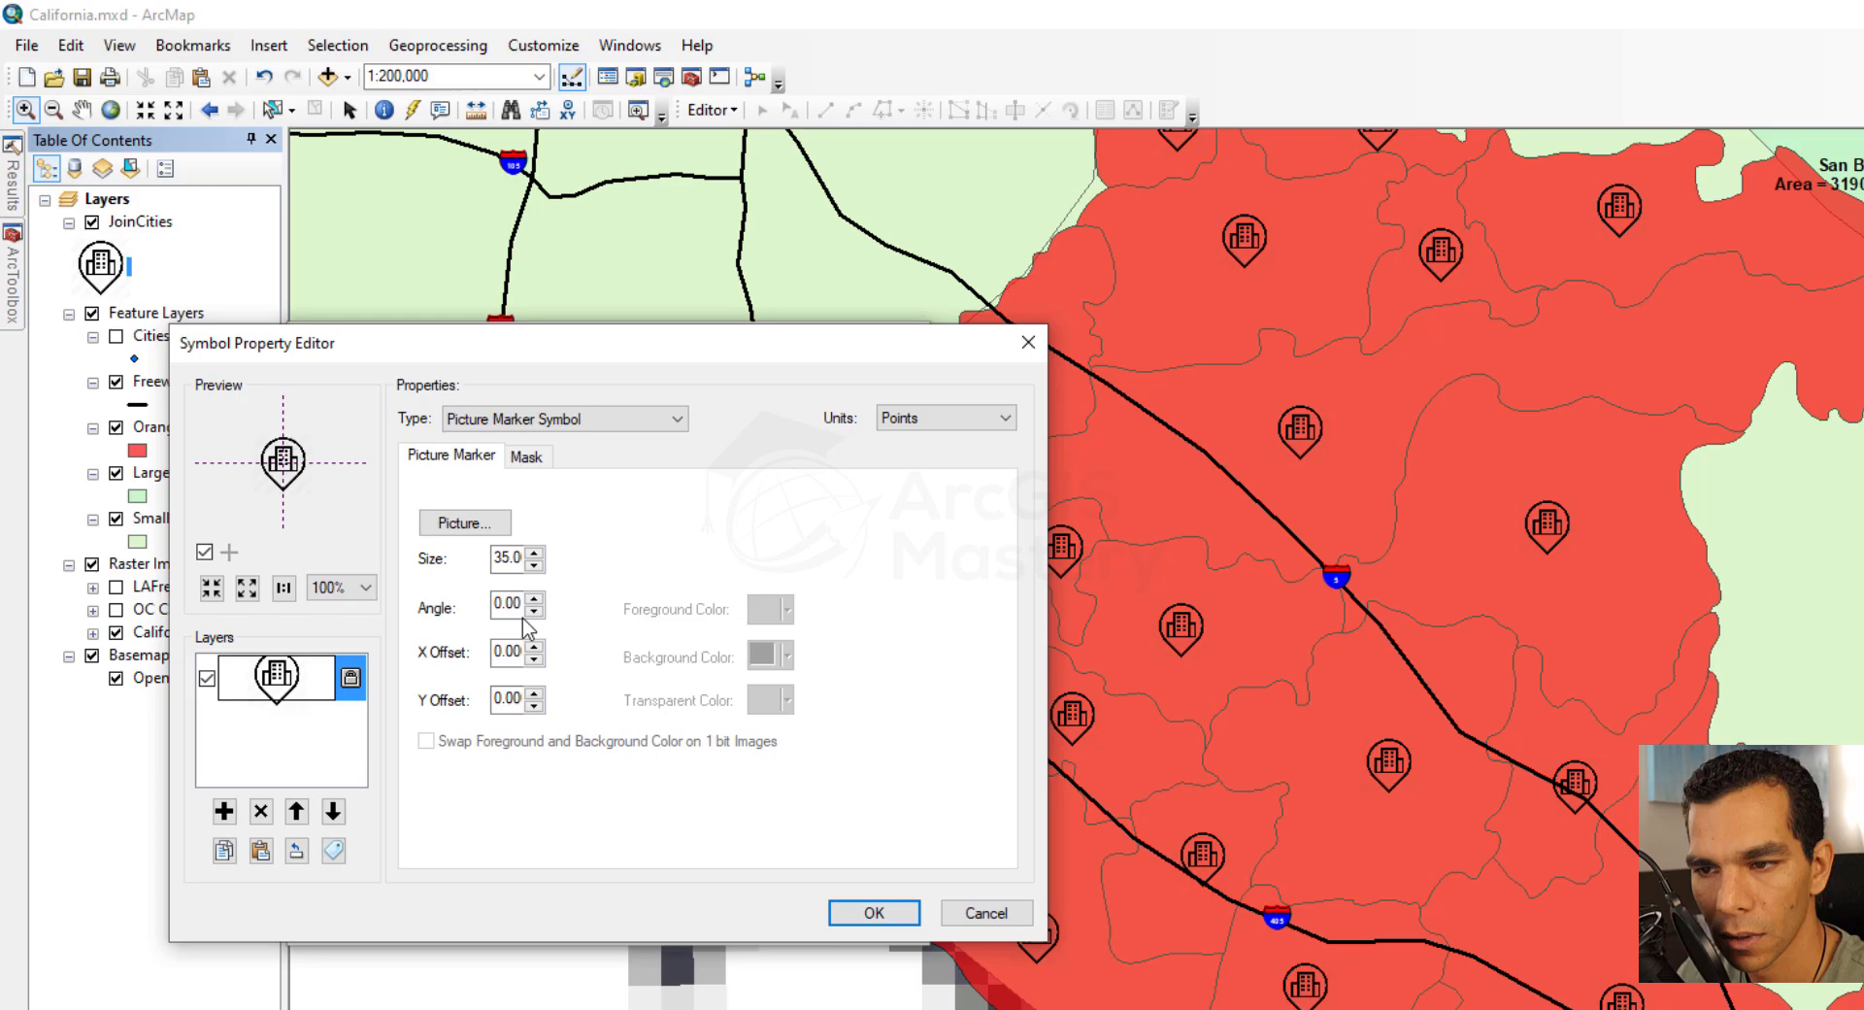
click(631, 427)
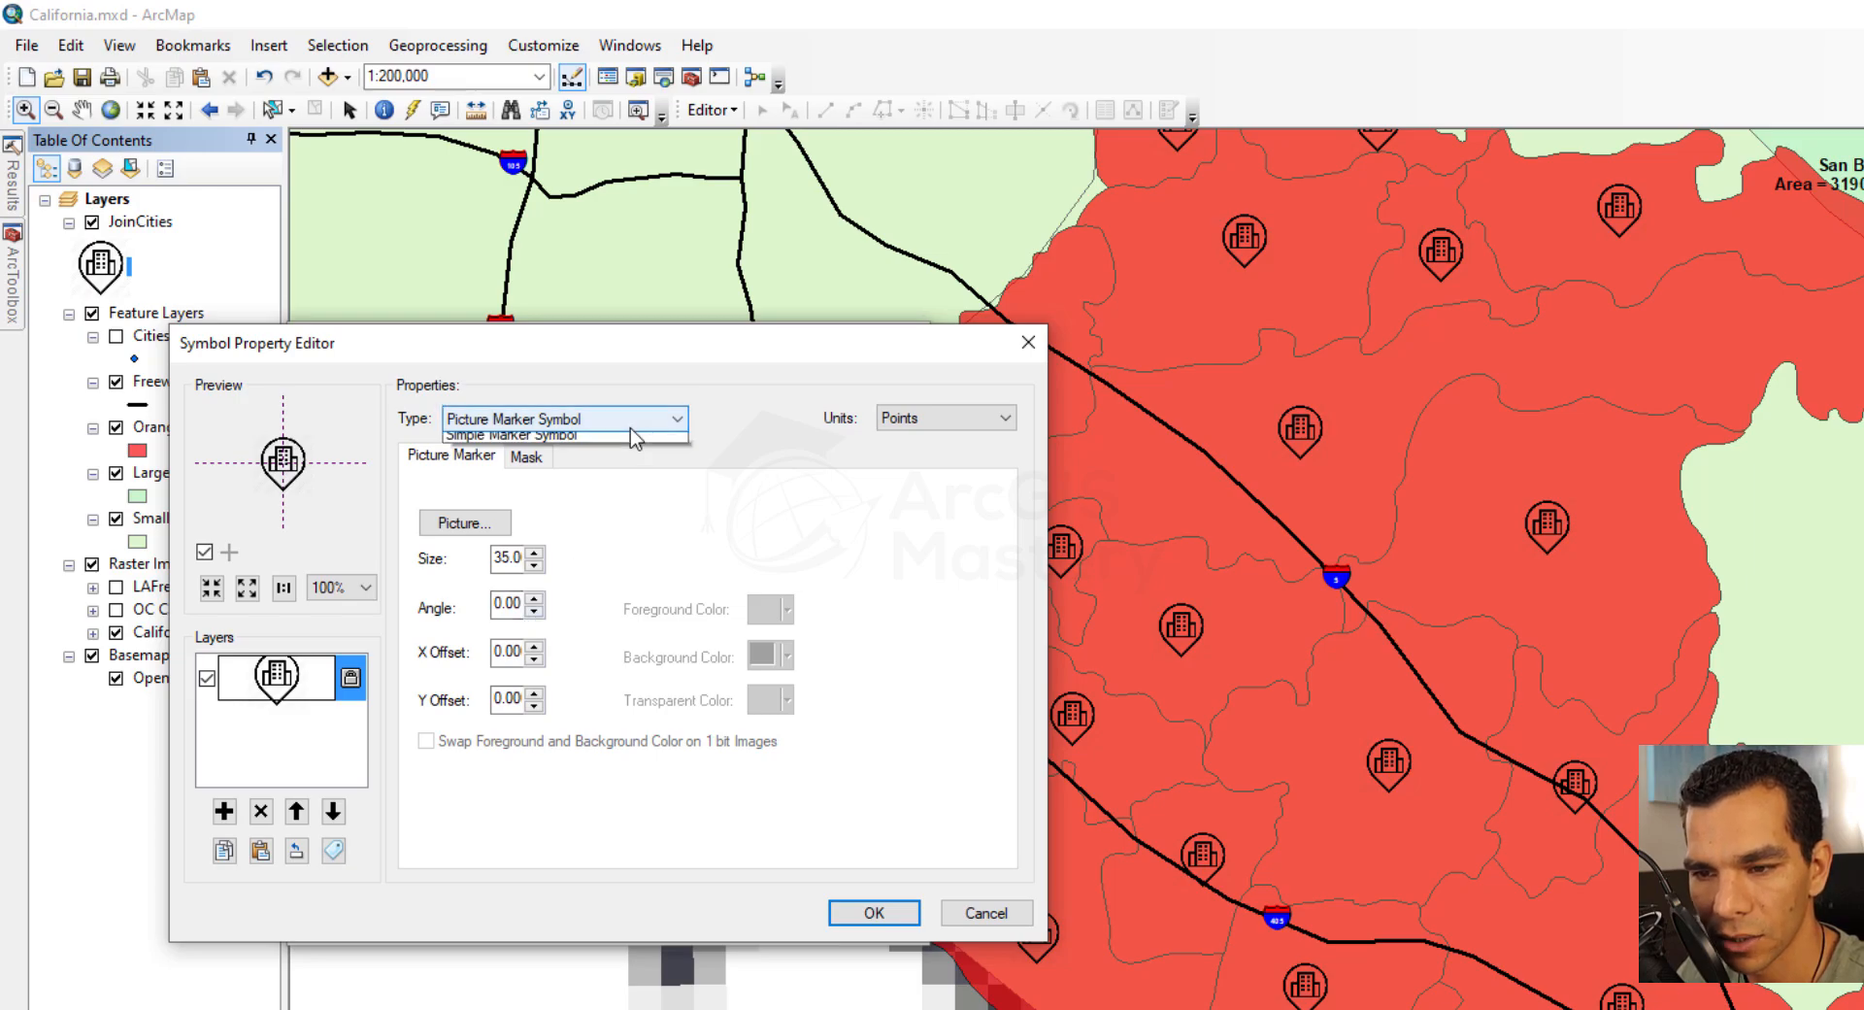
click(570, 508)
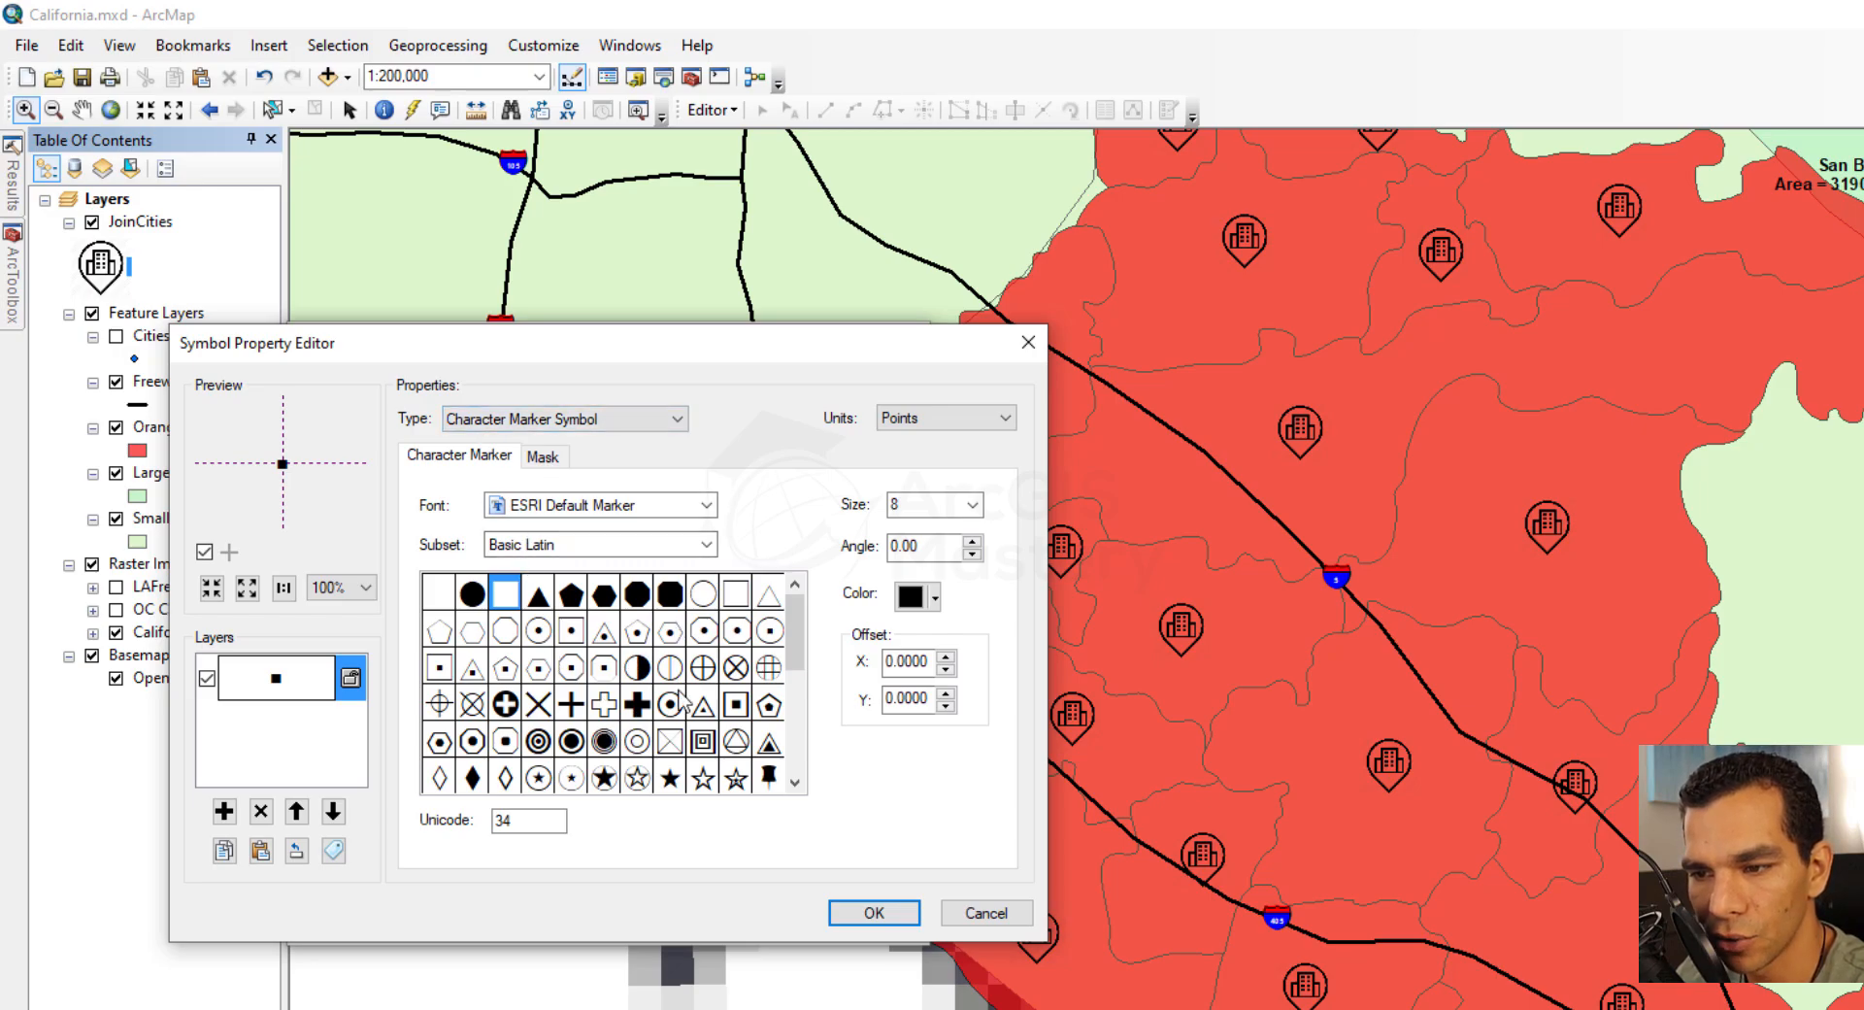
scroll(637, 724, down, 3)
scroll(638, 718, up, 3)
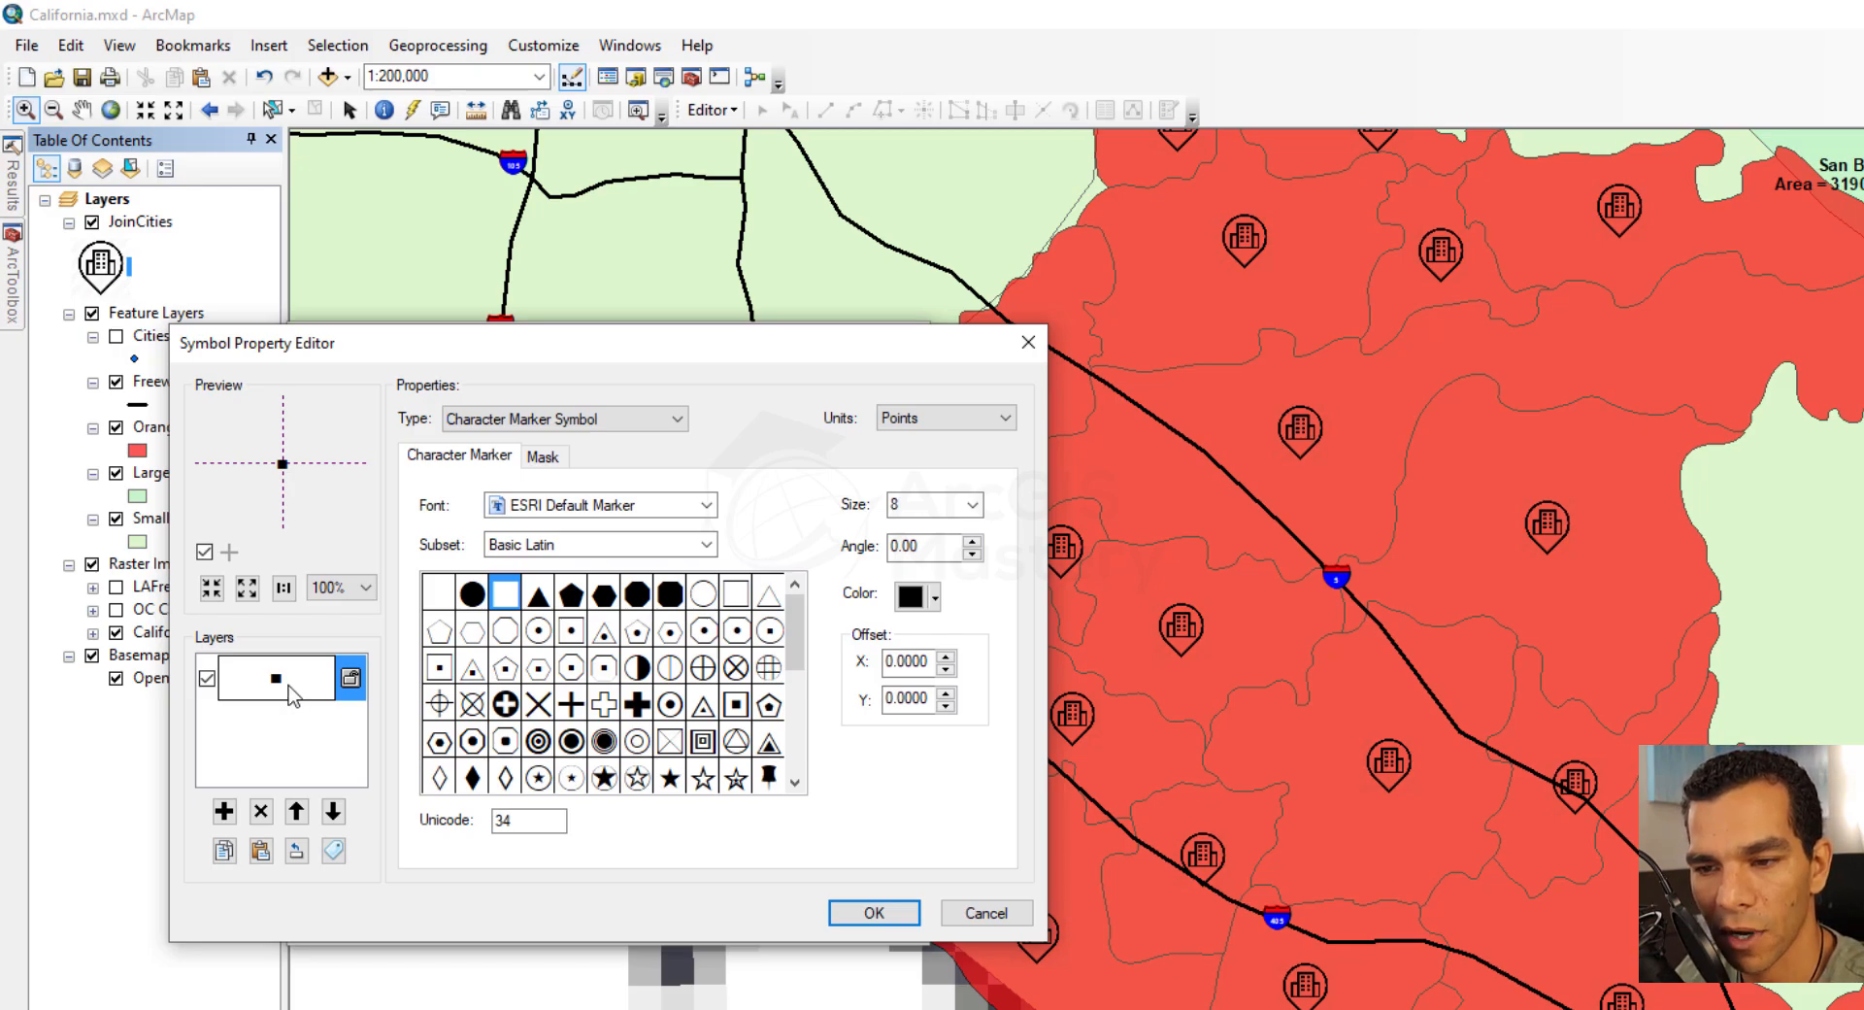
Add a second character marker layer using the X character (Unicode 68) and color it red
click(225, 811)
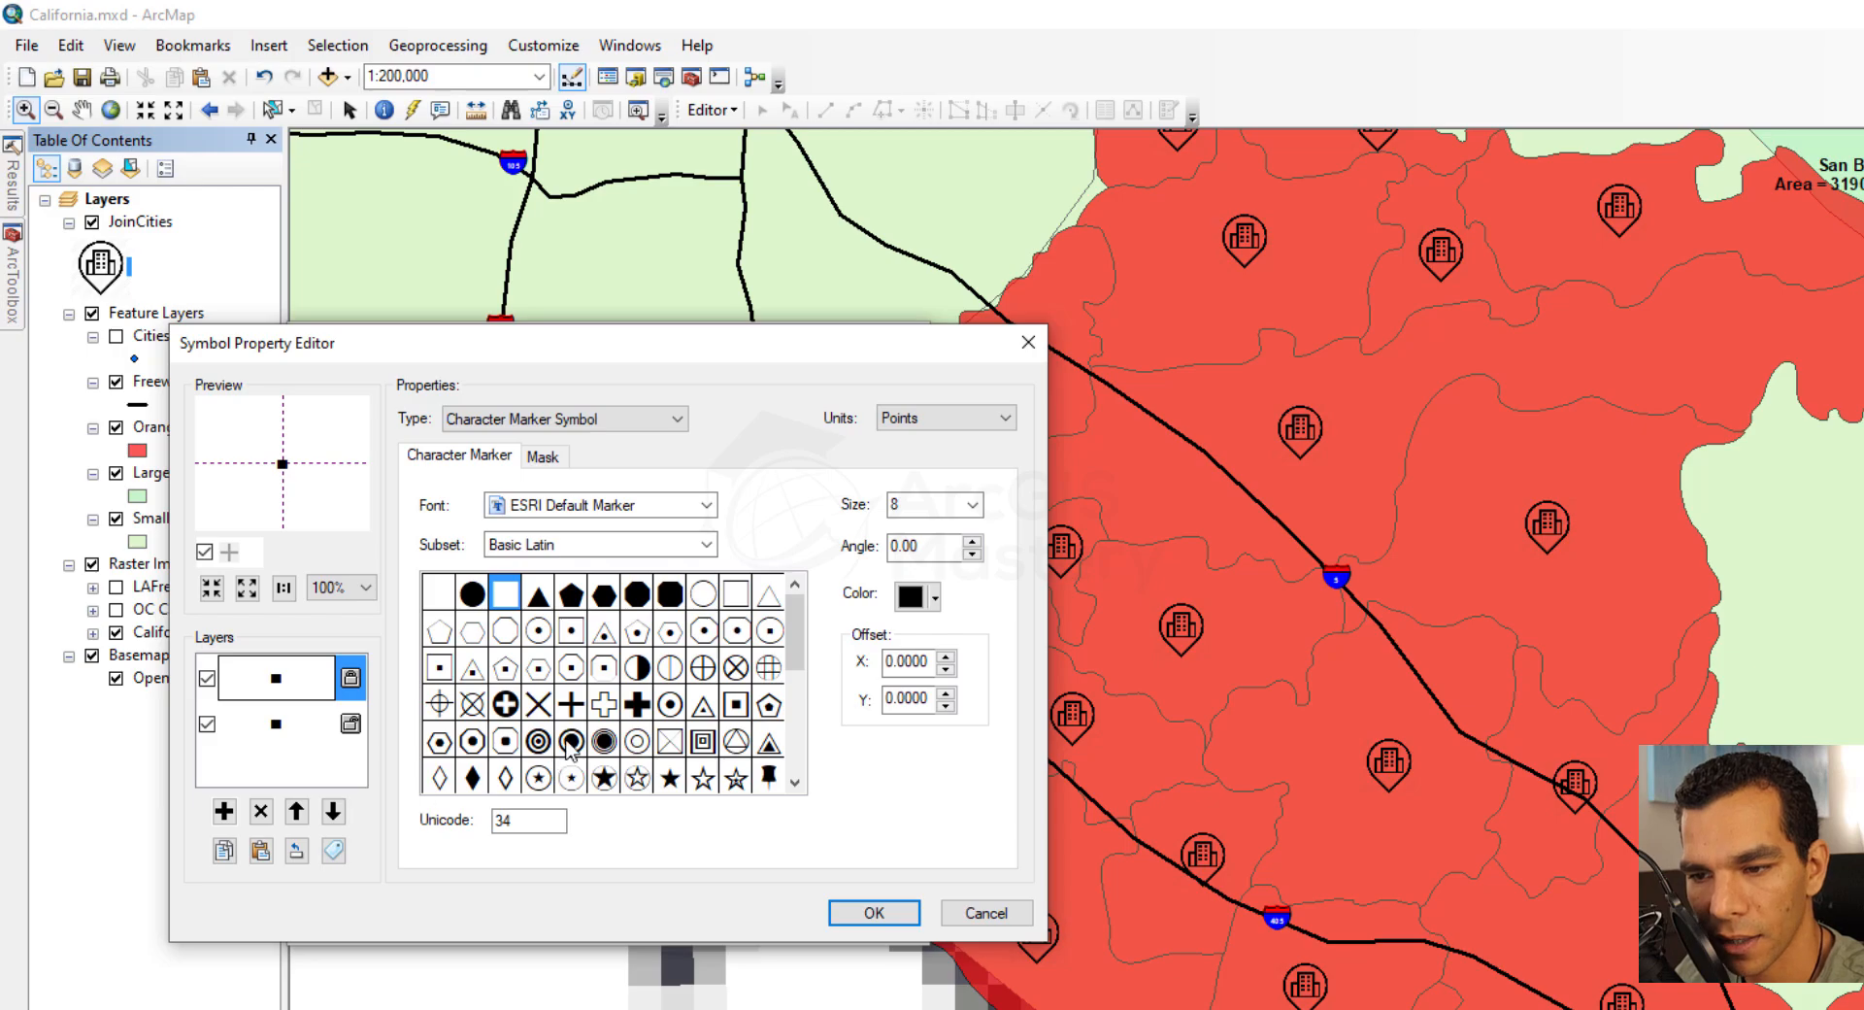
click(538, 703)
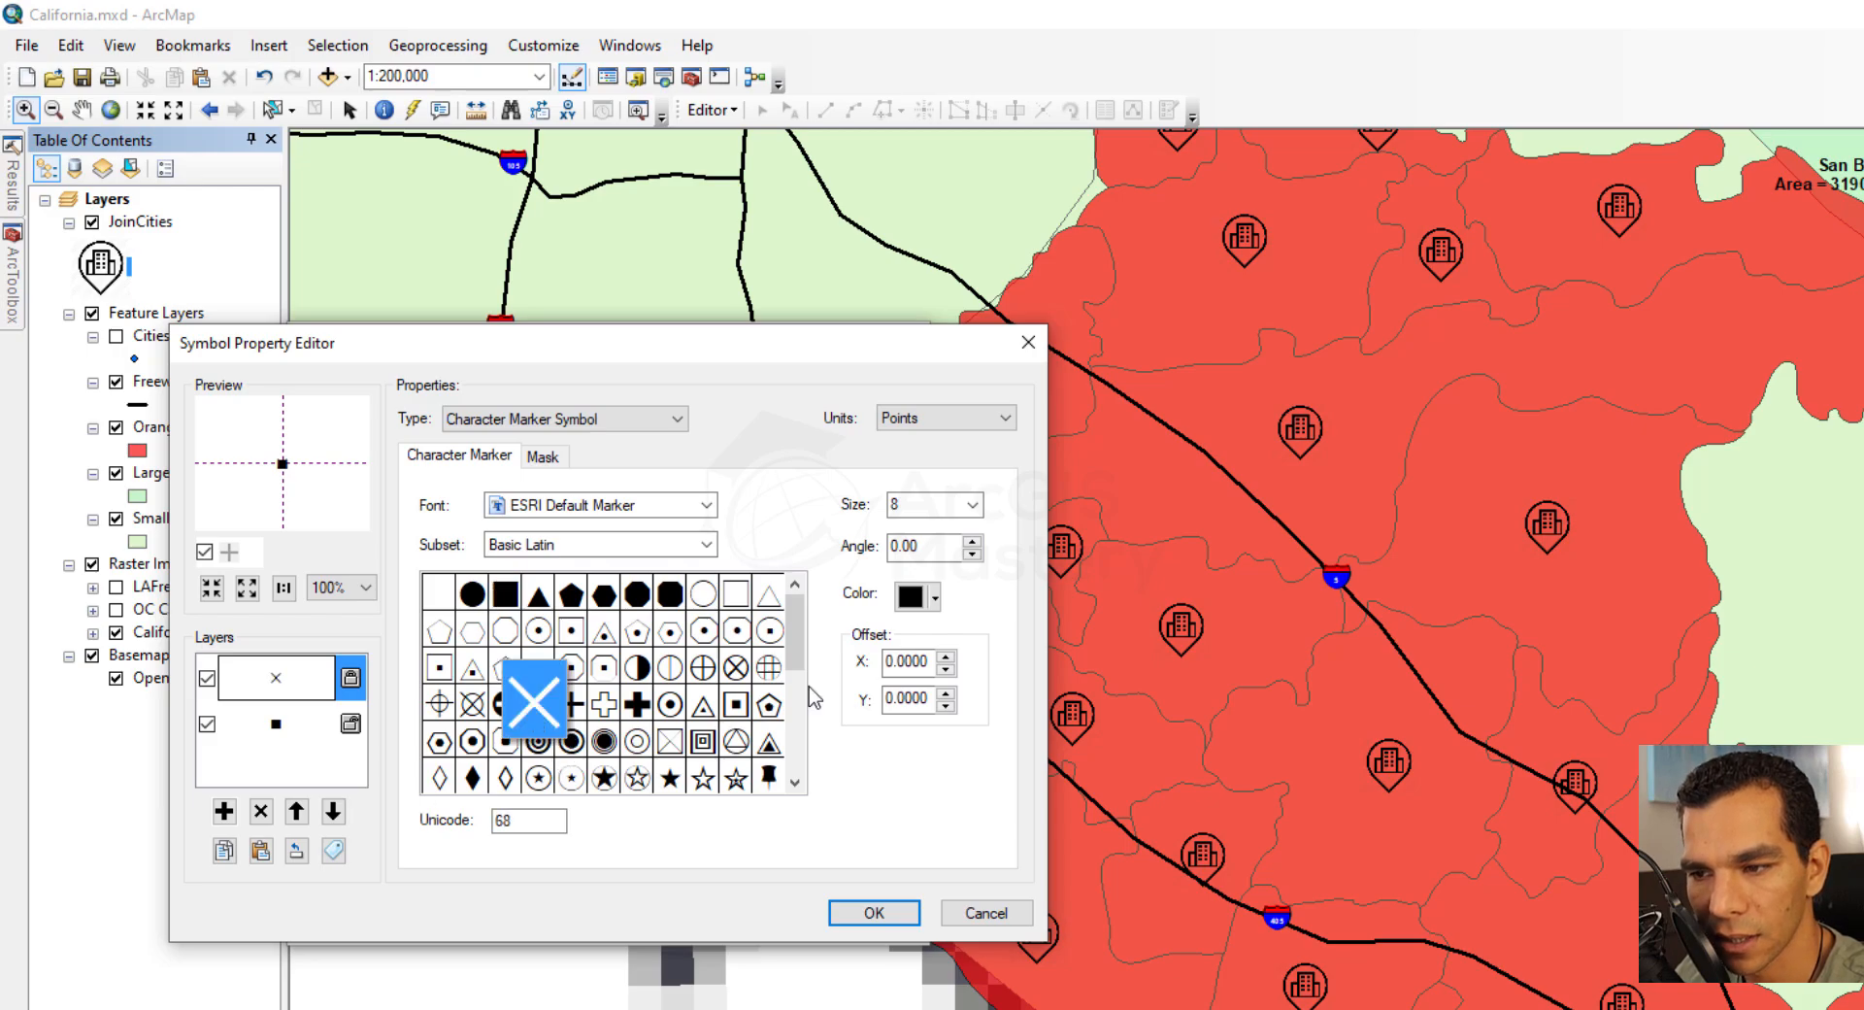
click(927, 596)
click(932, 723)
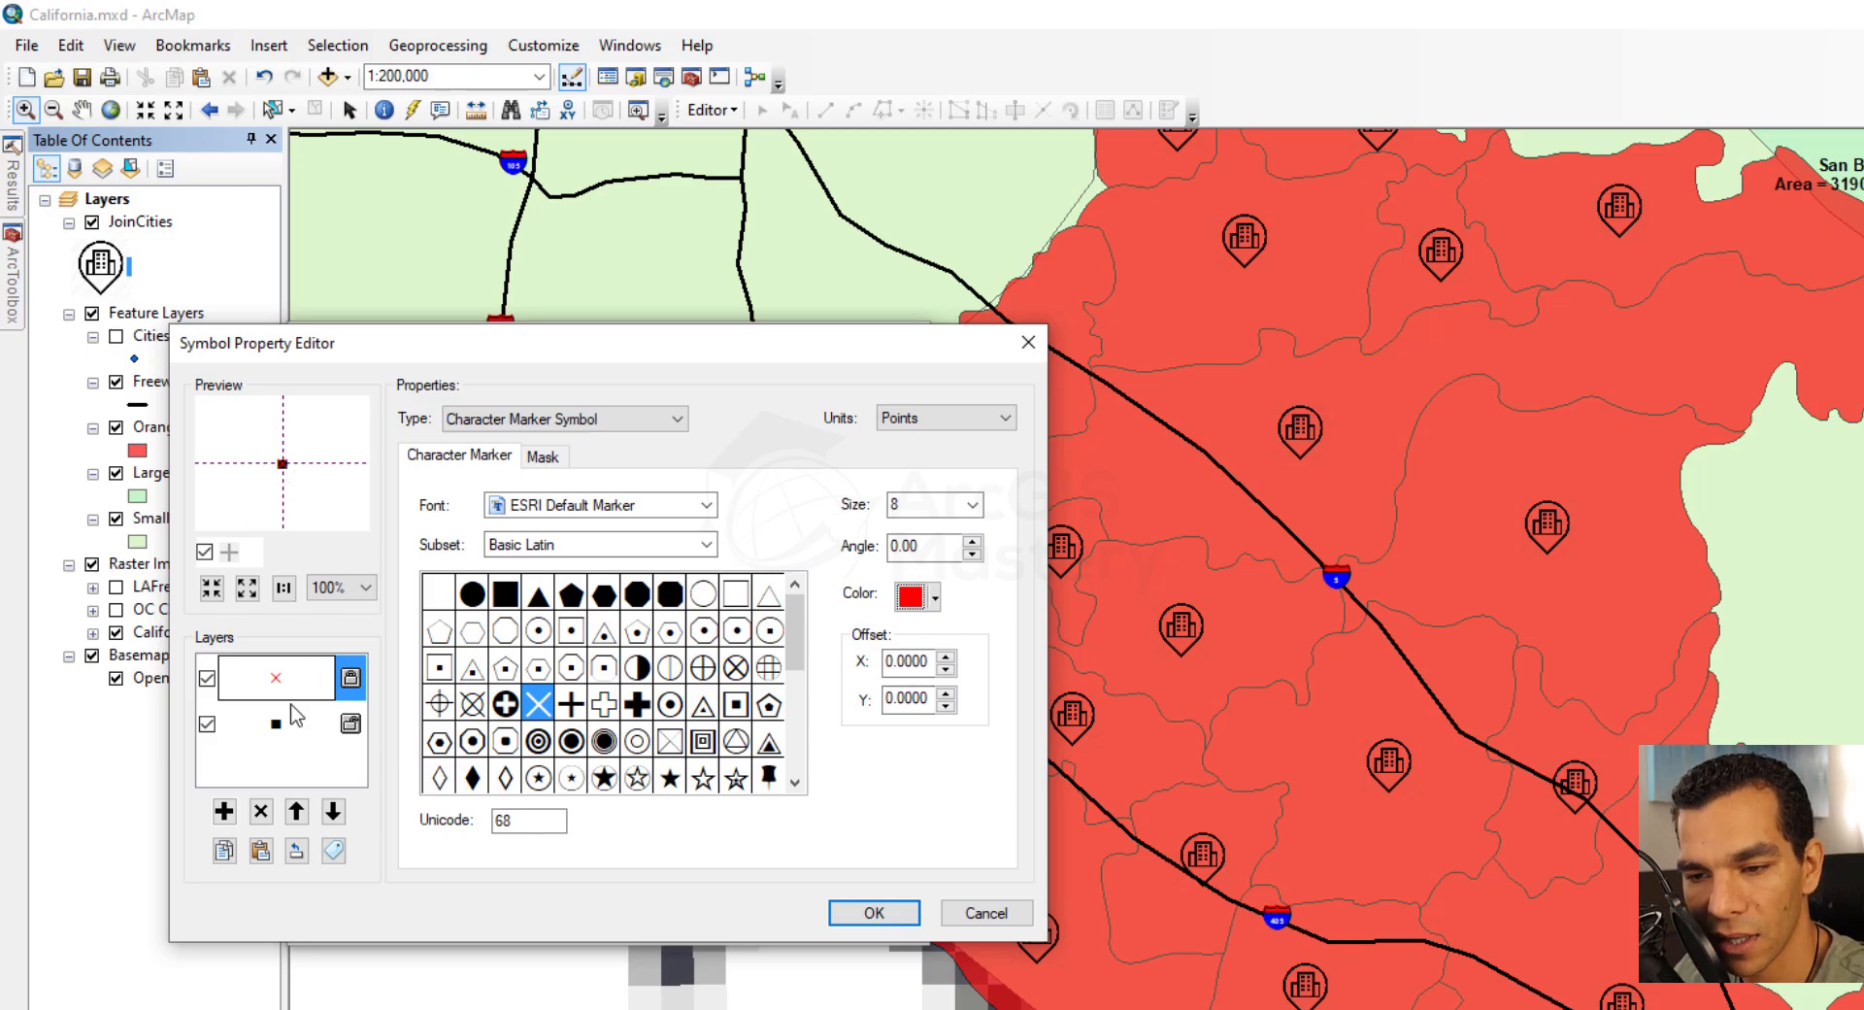
Set the size of the black square character layer to 18
click(303, 733)
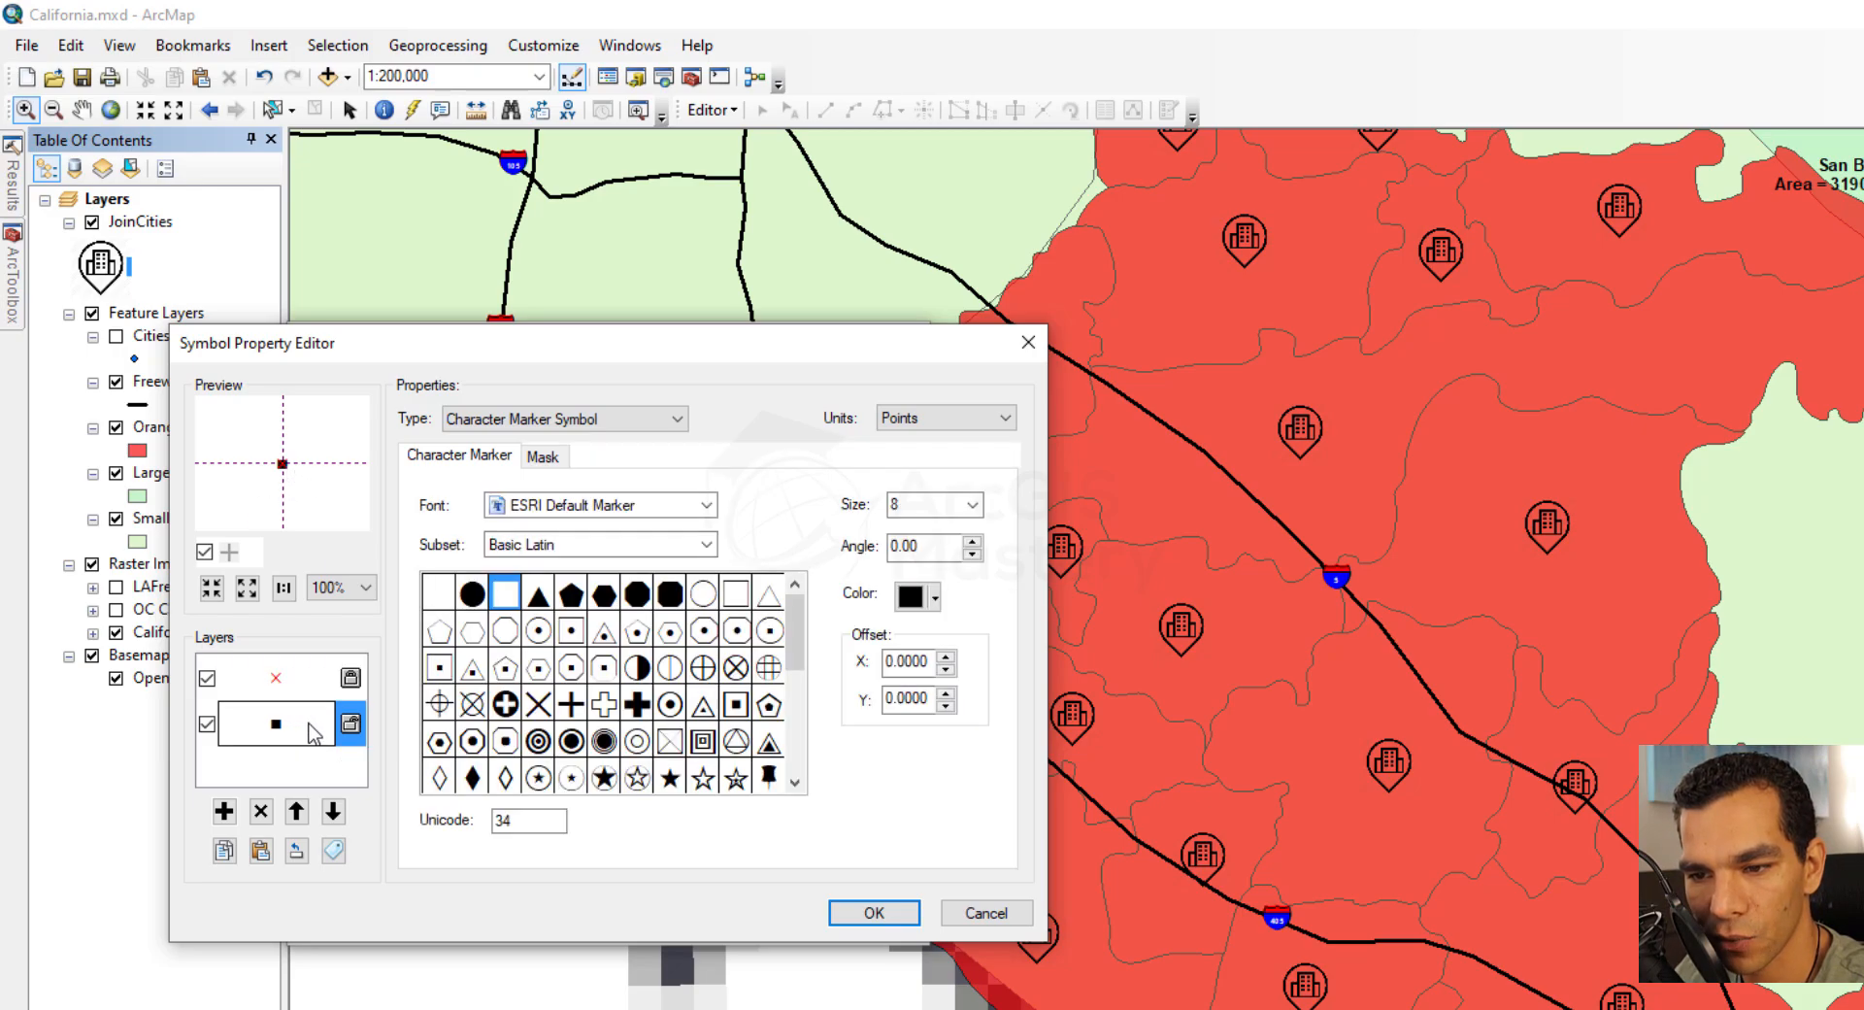
click(972, 504)
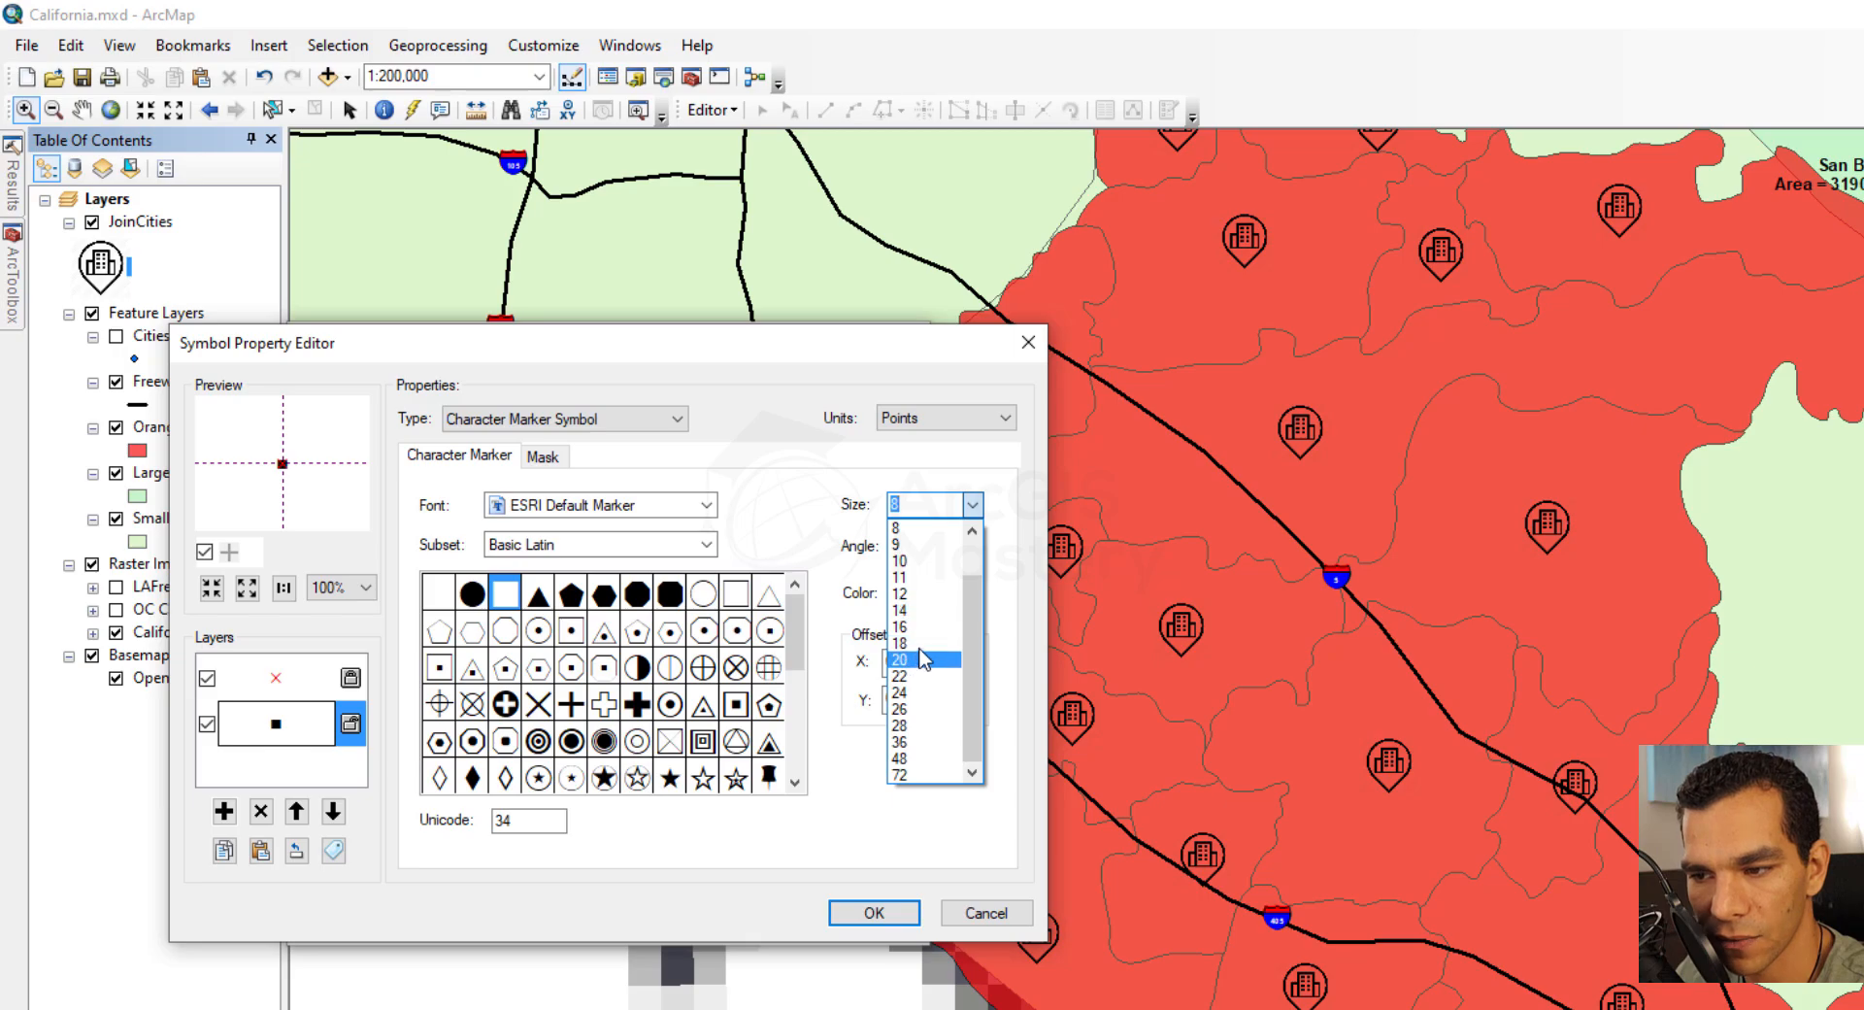
click(921, 645)
Set the red X layer's size to 16 and apply the layered character symbol to JoinCities
click(285, 679)
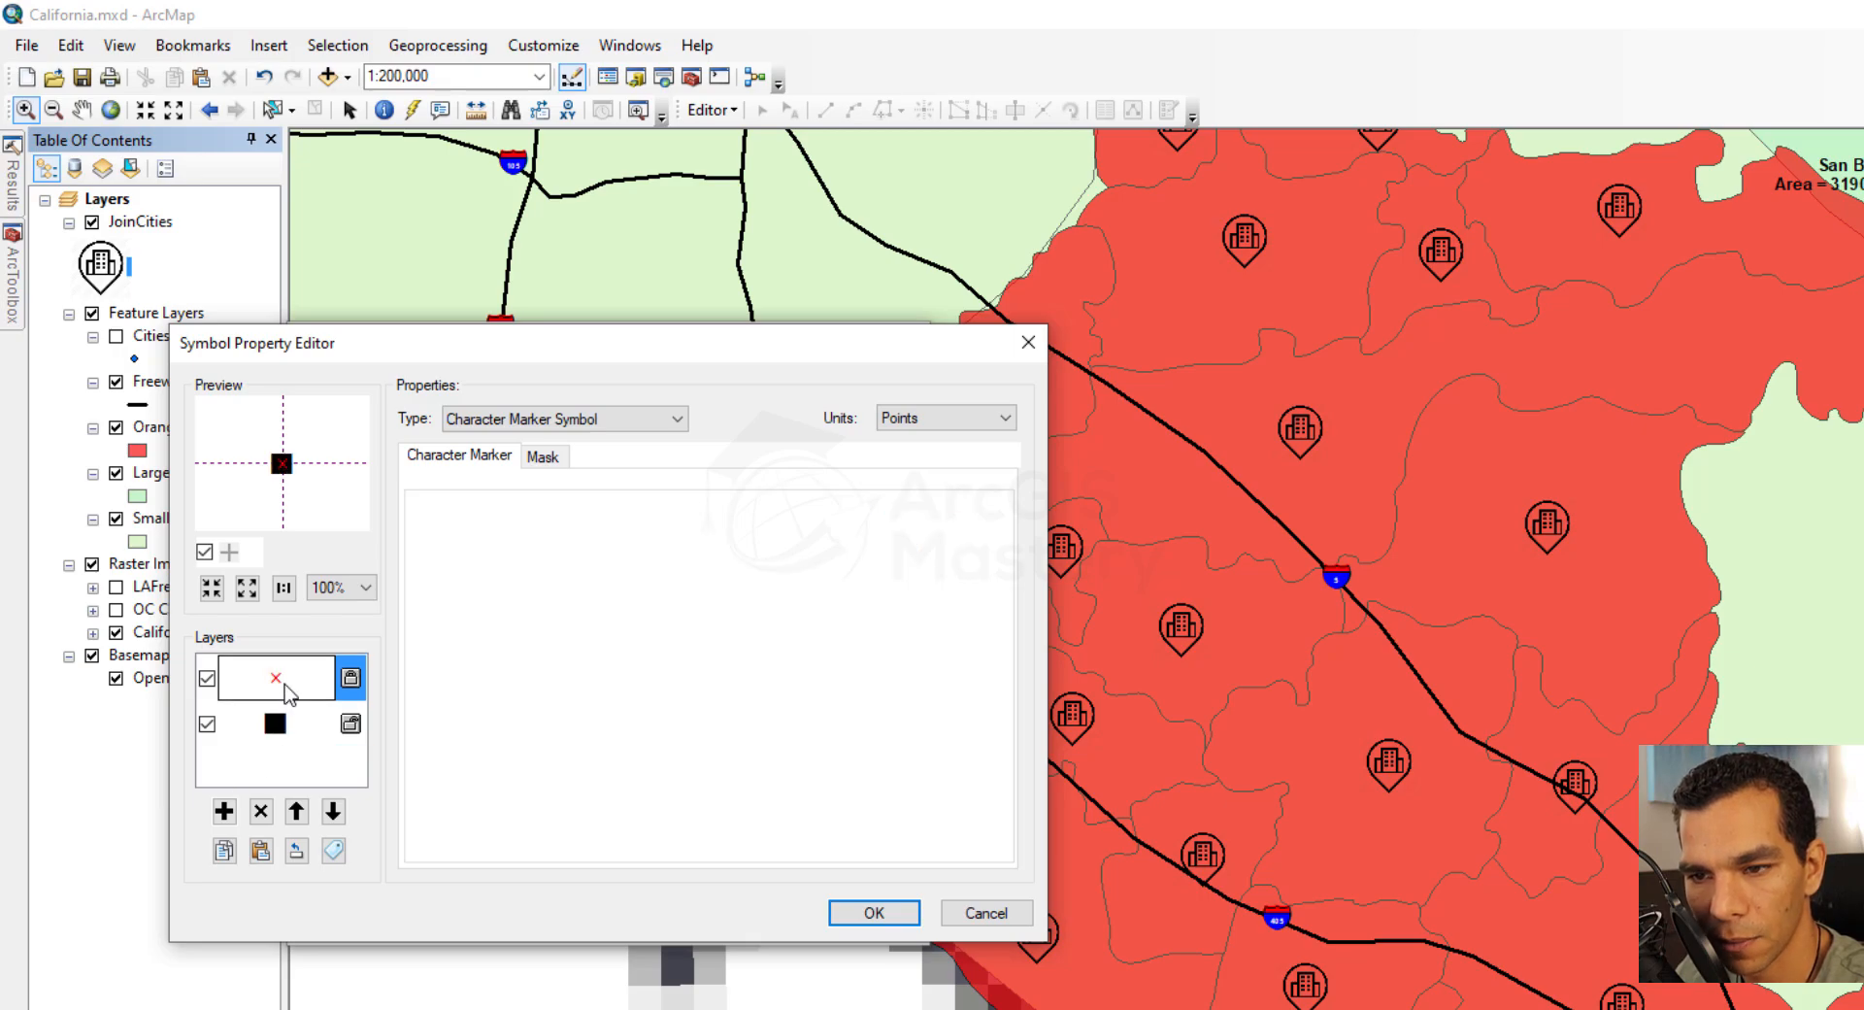
click(972, 504)
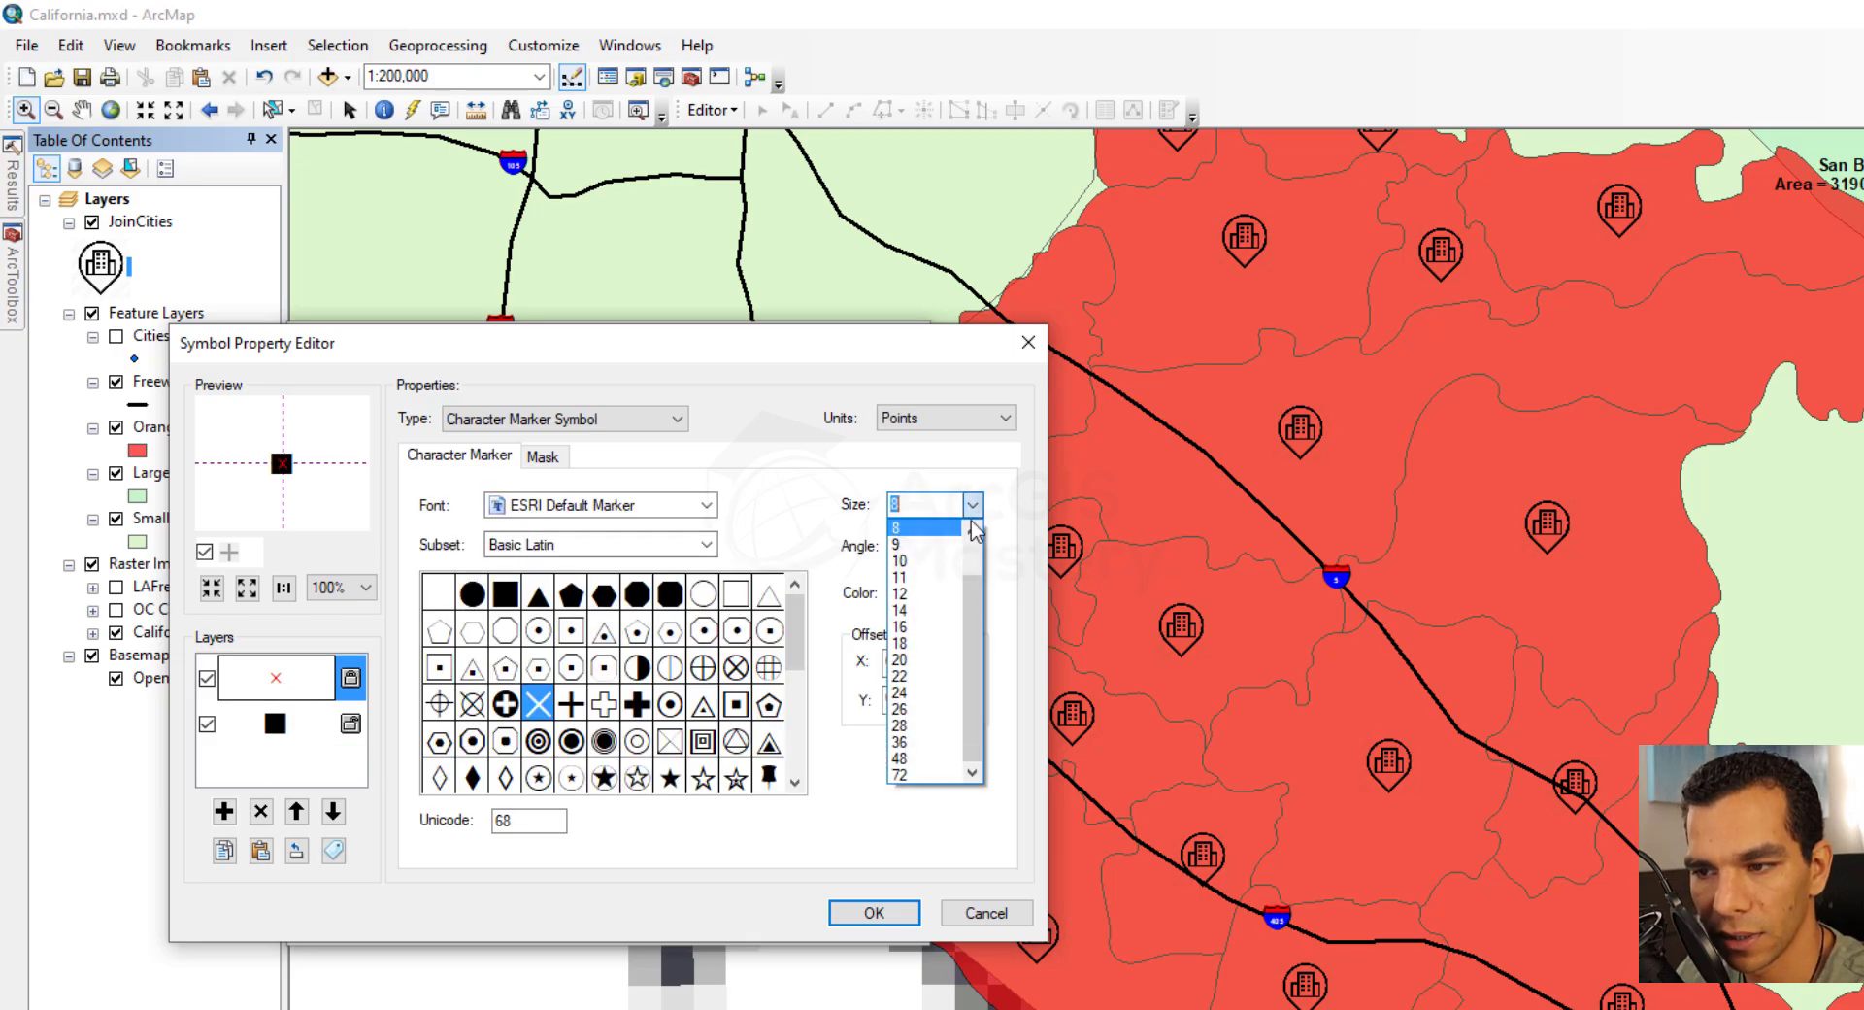
click(921, 643)
click(972, 504)
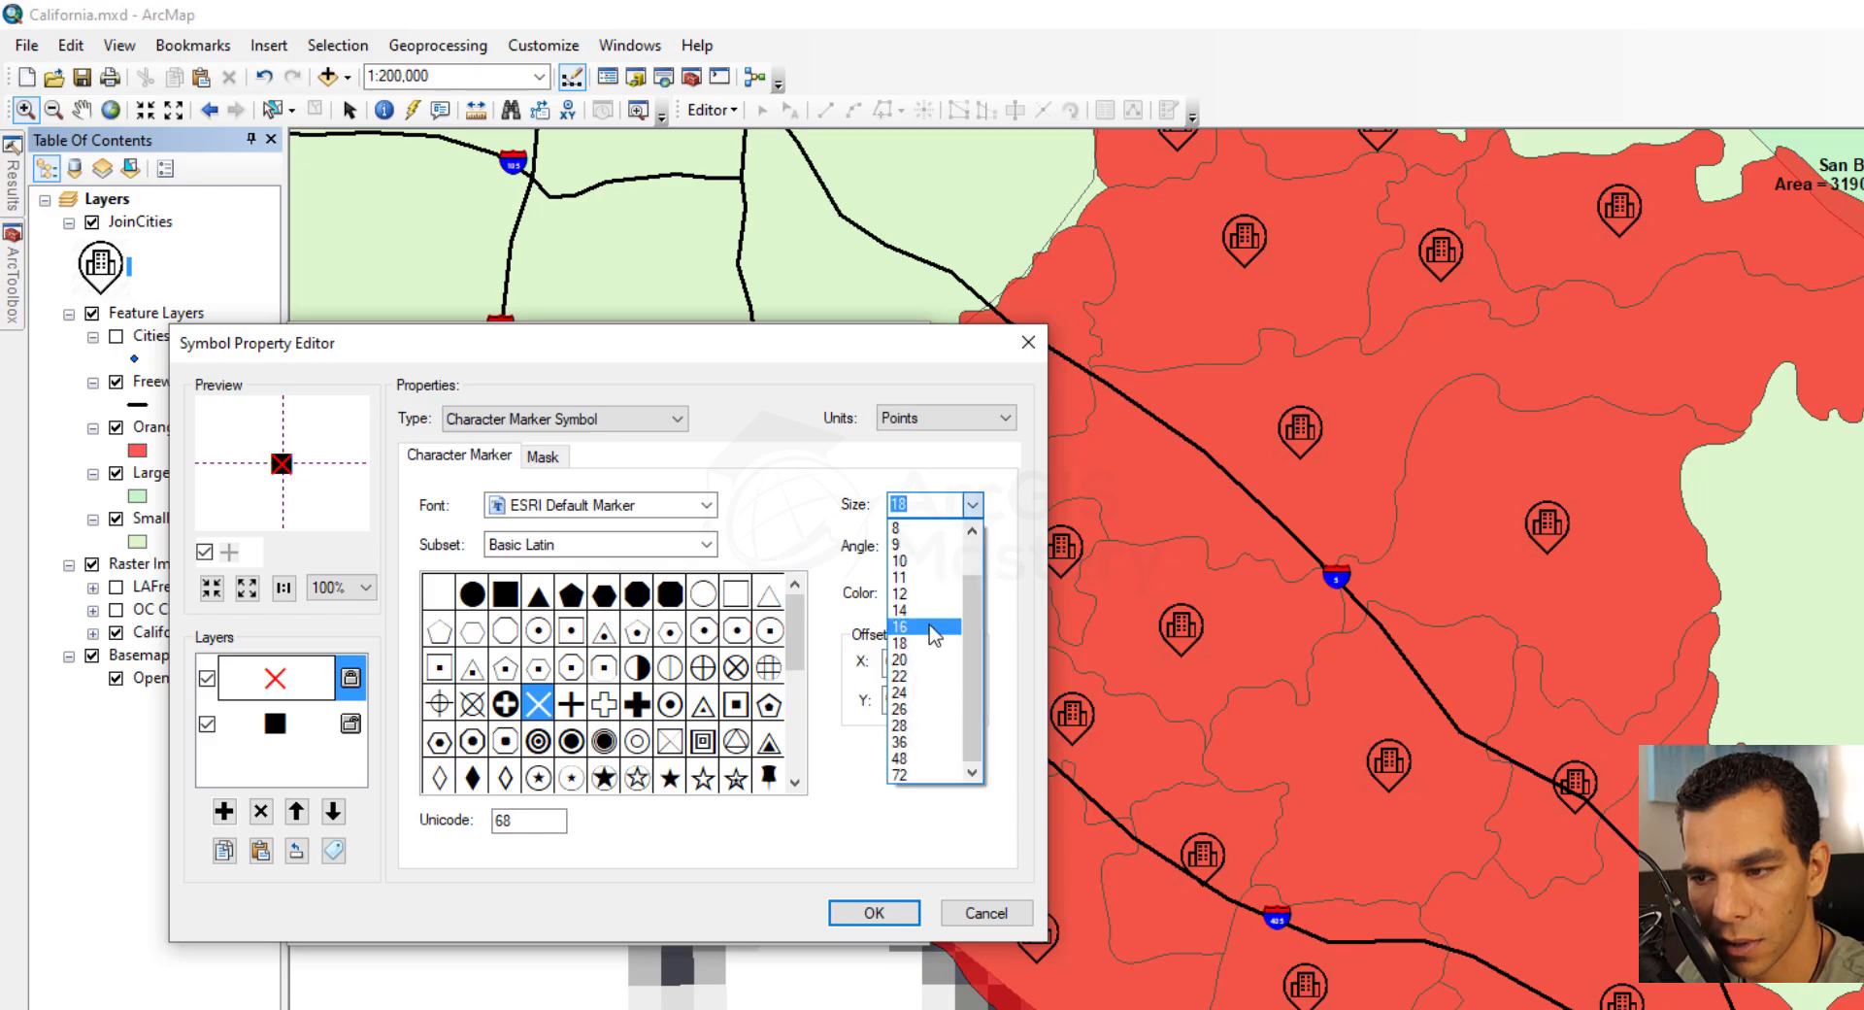
click(929, 629)
click(872, 911)
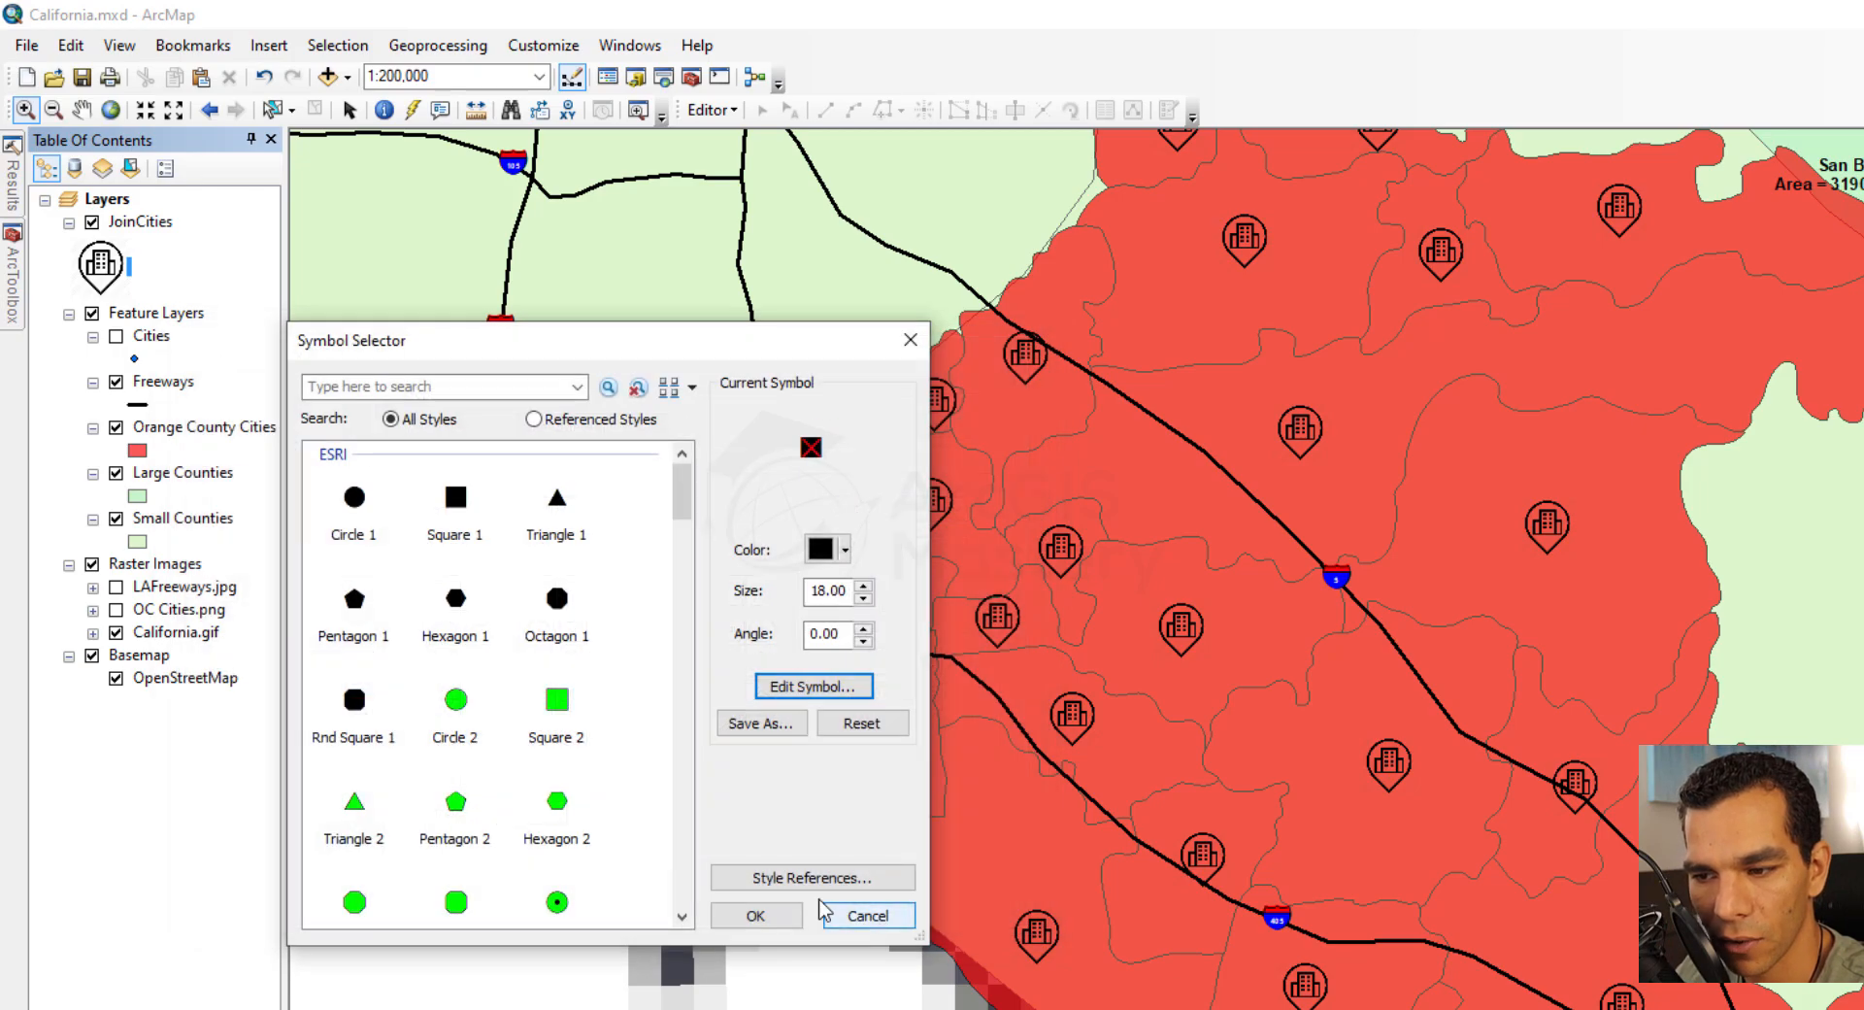
click(767, 916)
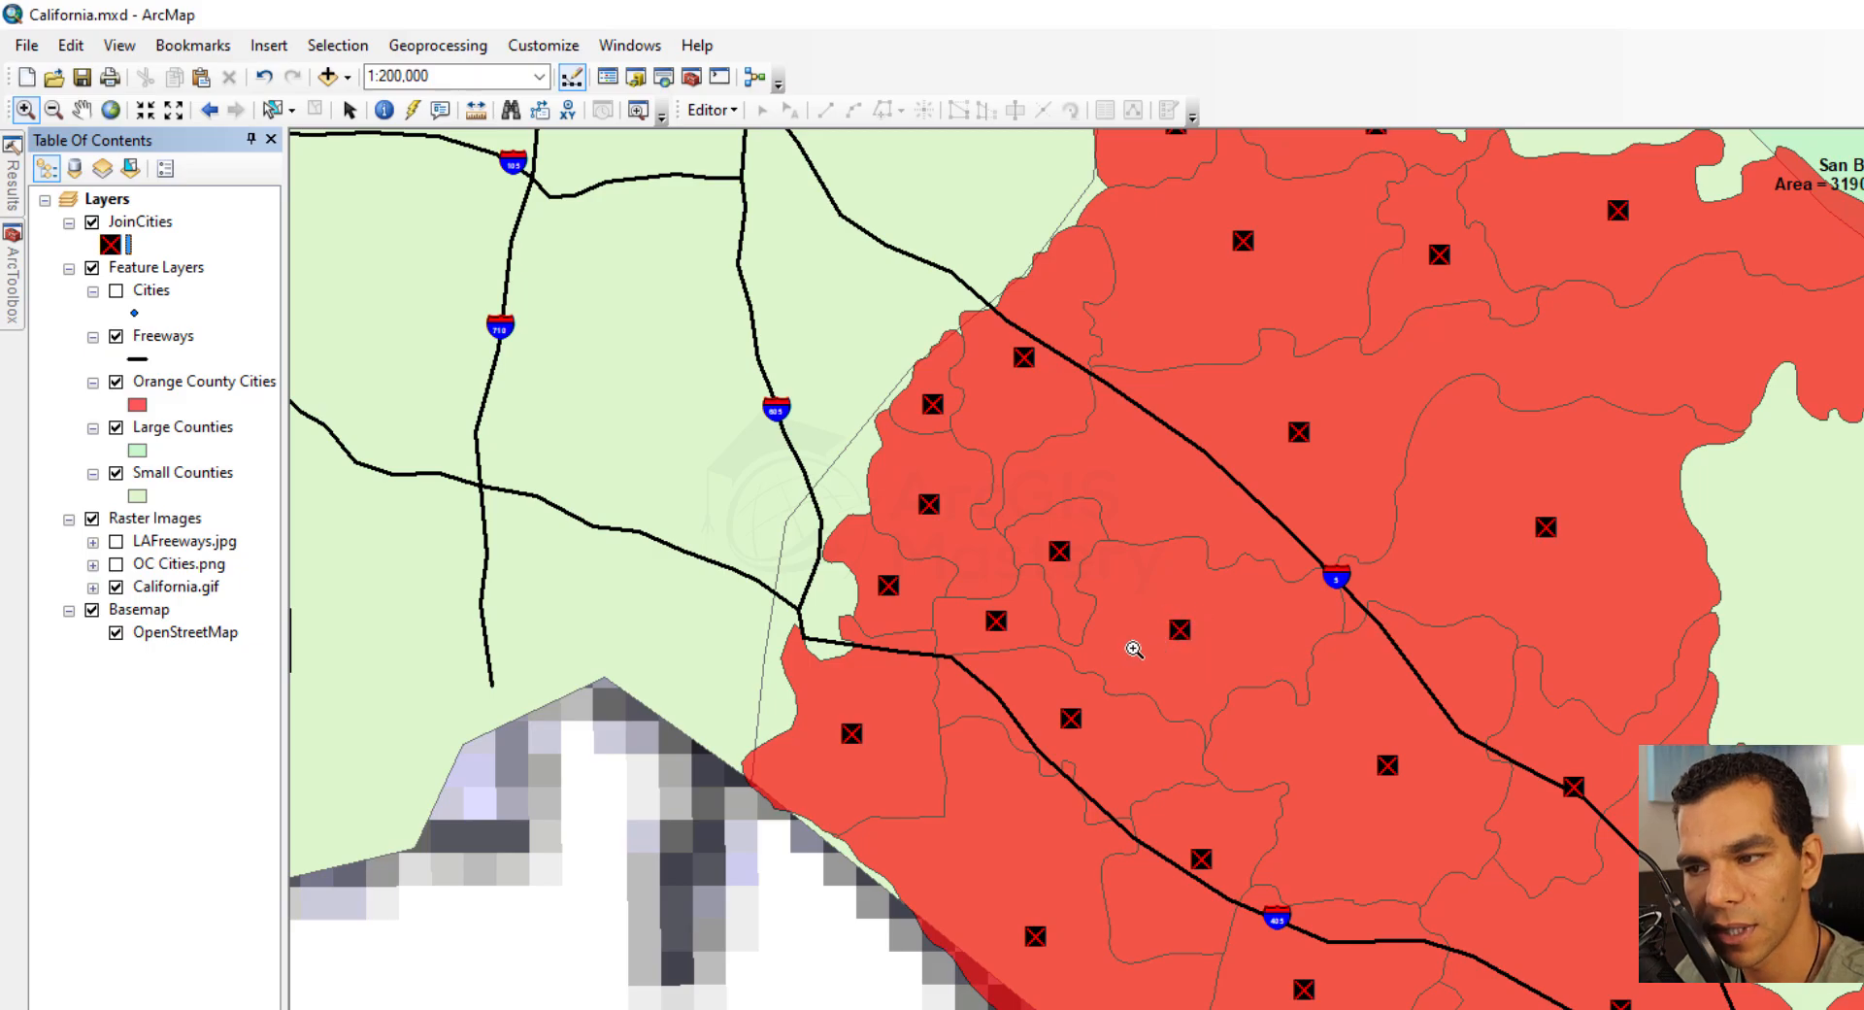
Edit the JoinCities symbol again and change the red X layer to a black filled circle (Unicode 33)
click(113, 245)
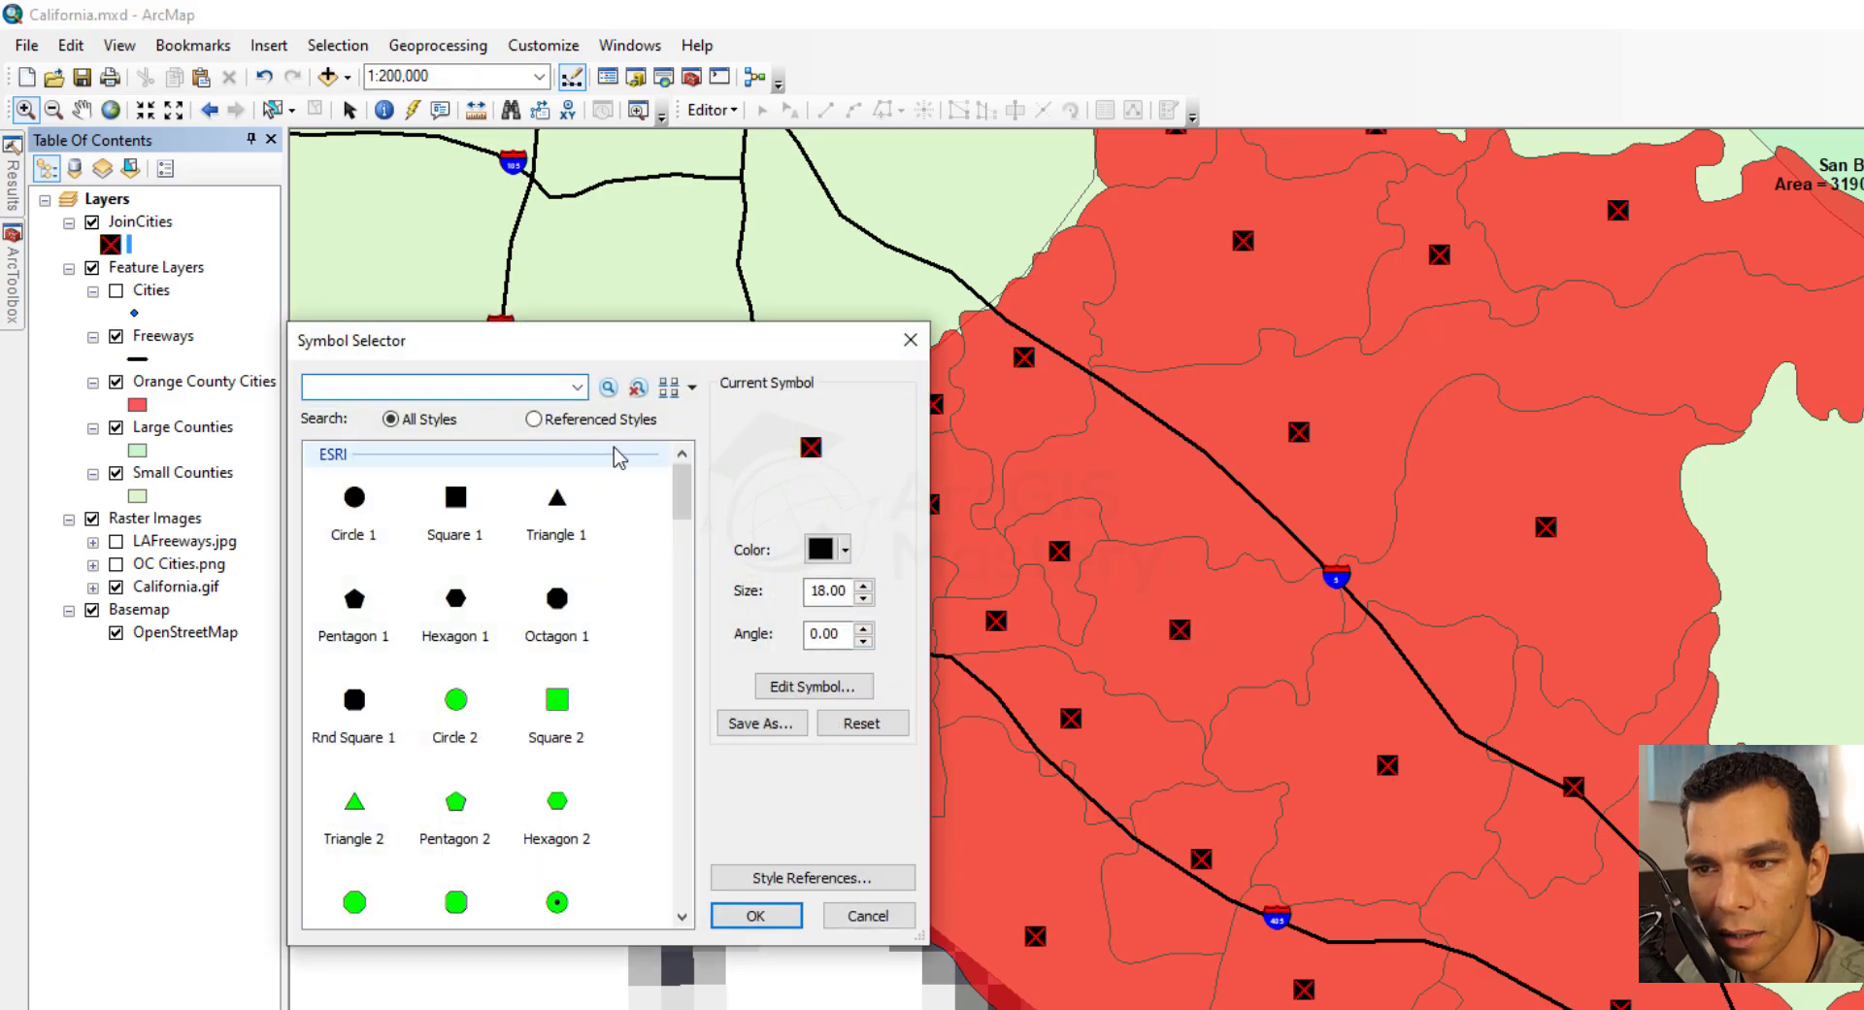
click(800, 693)
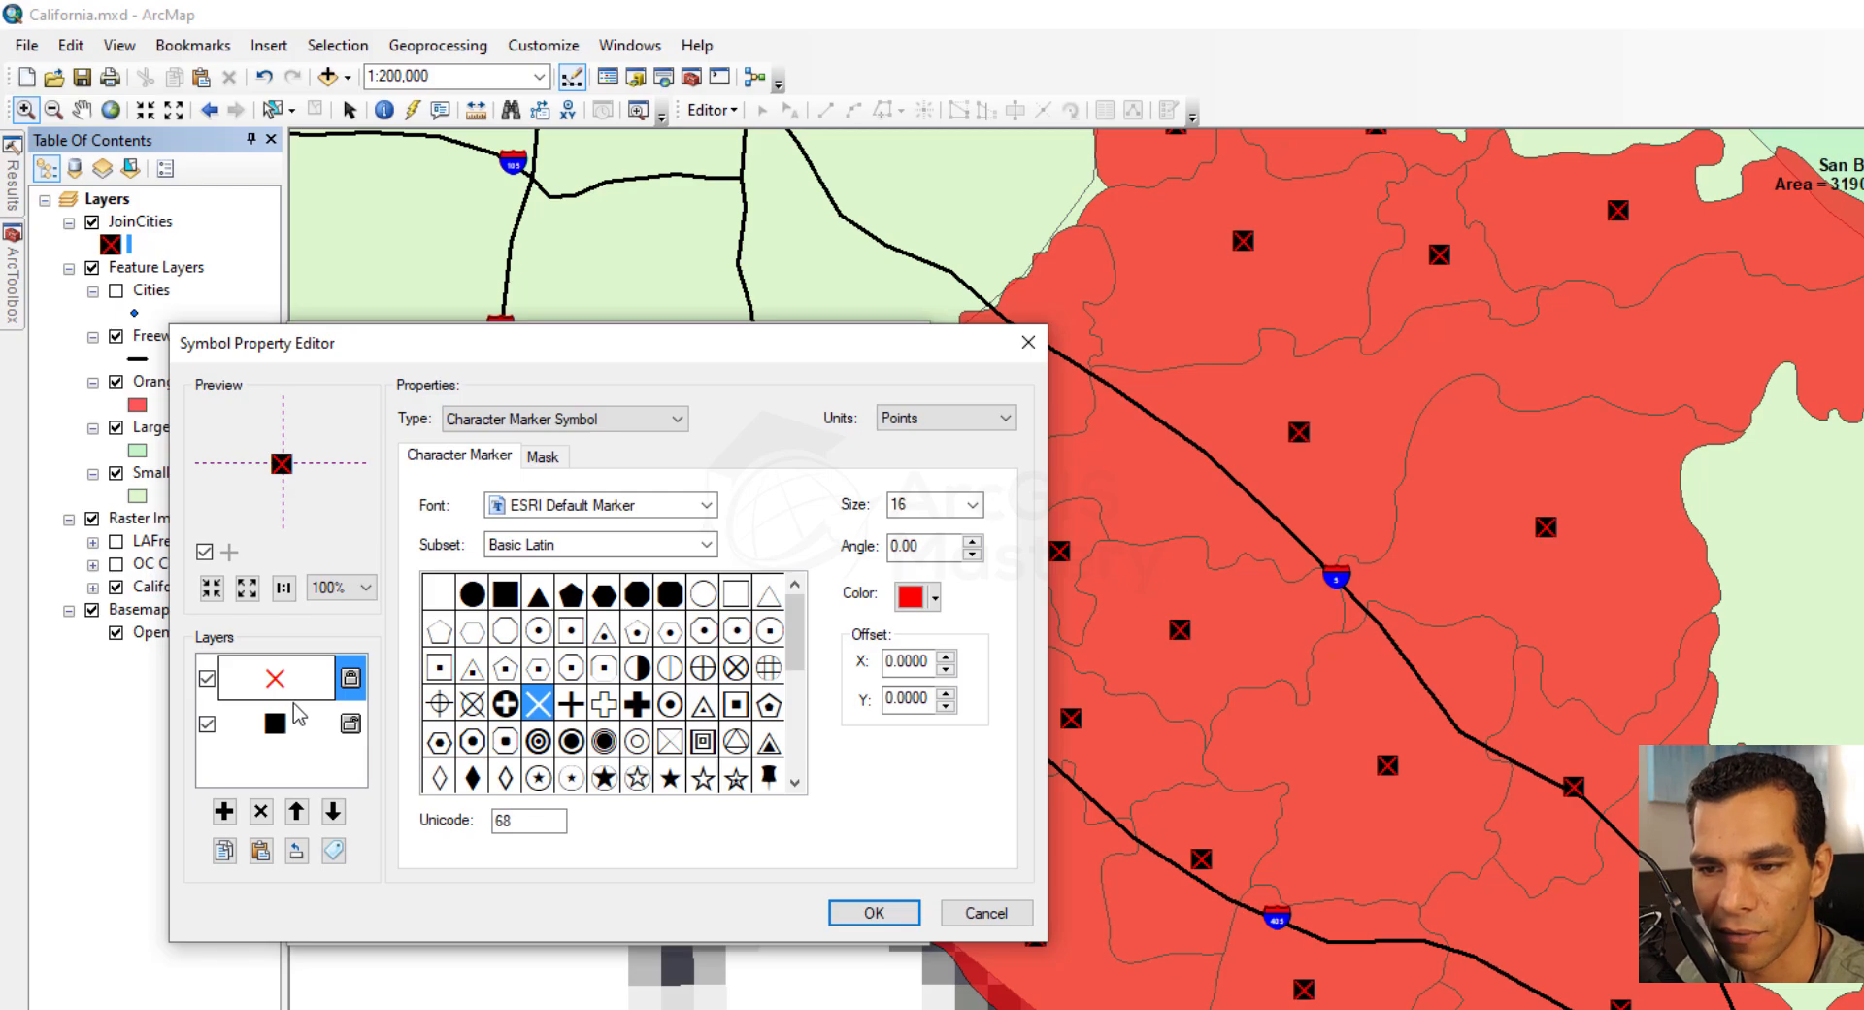
click(473, 595)
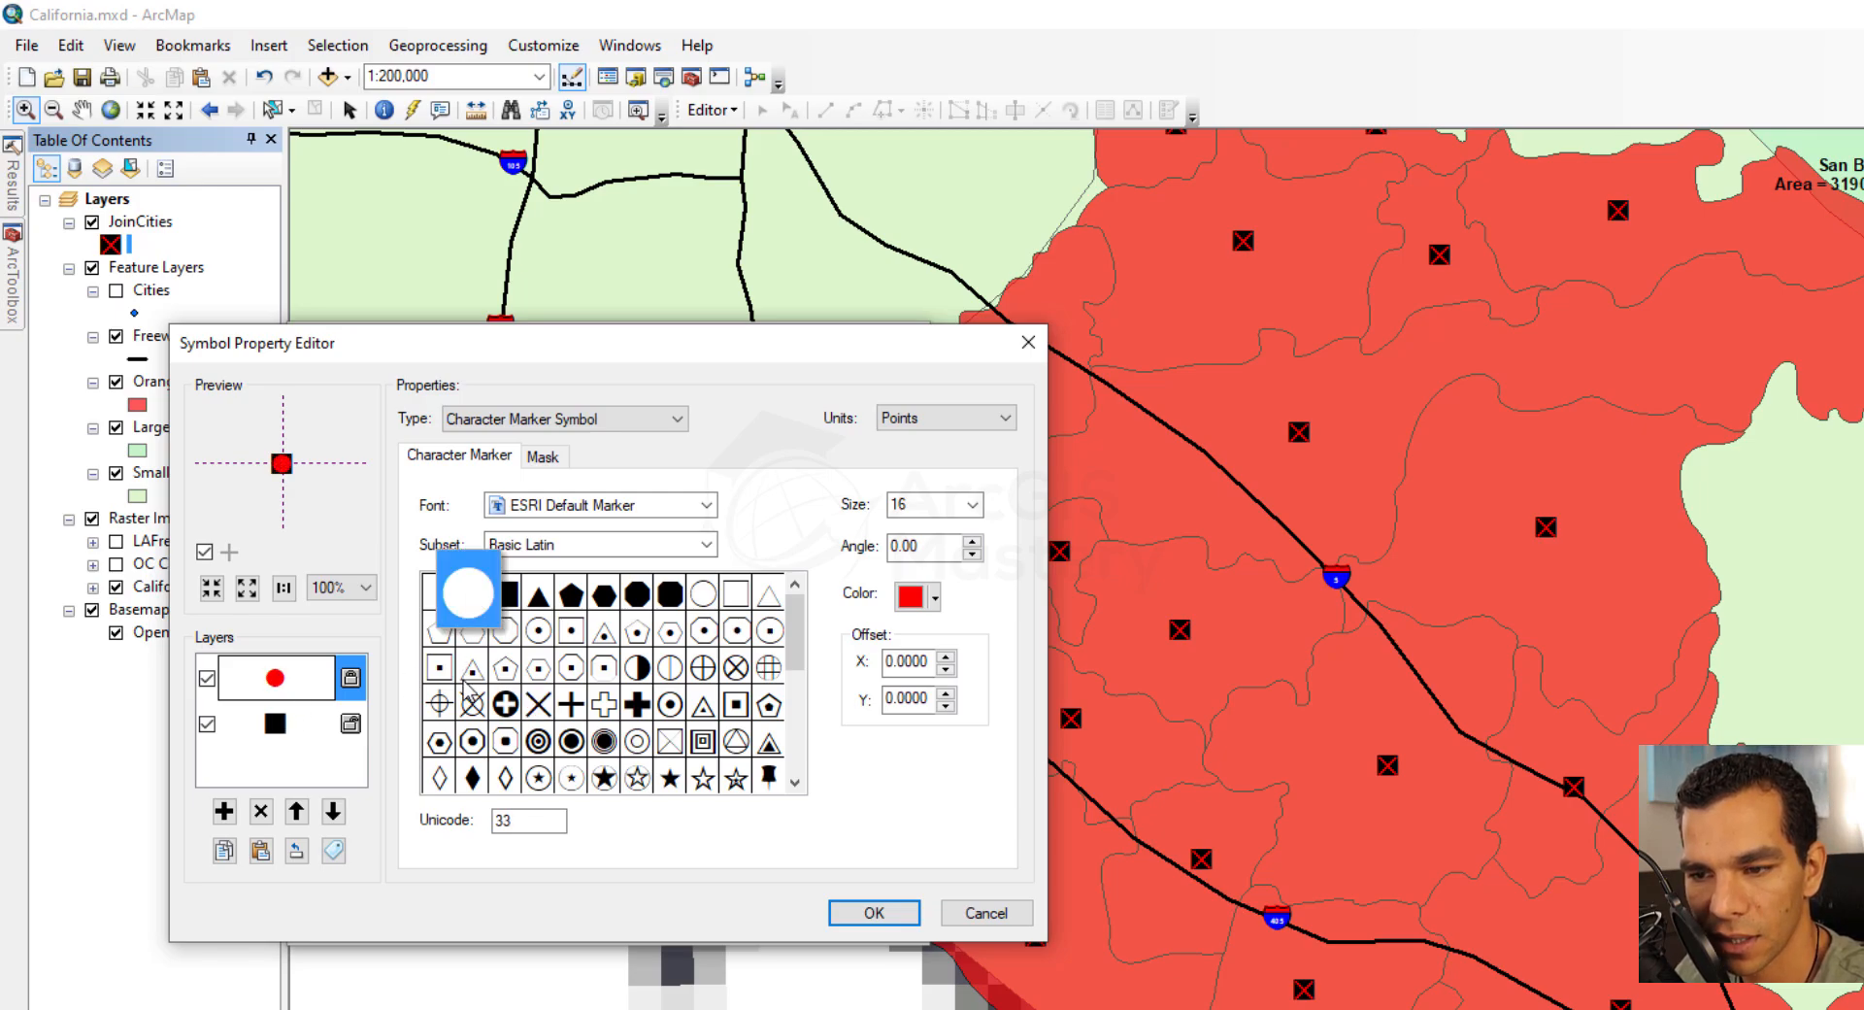
click(934, 597)
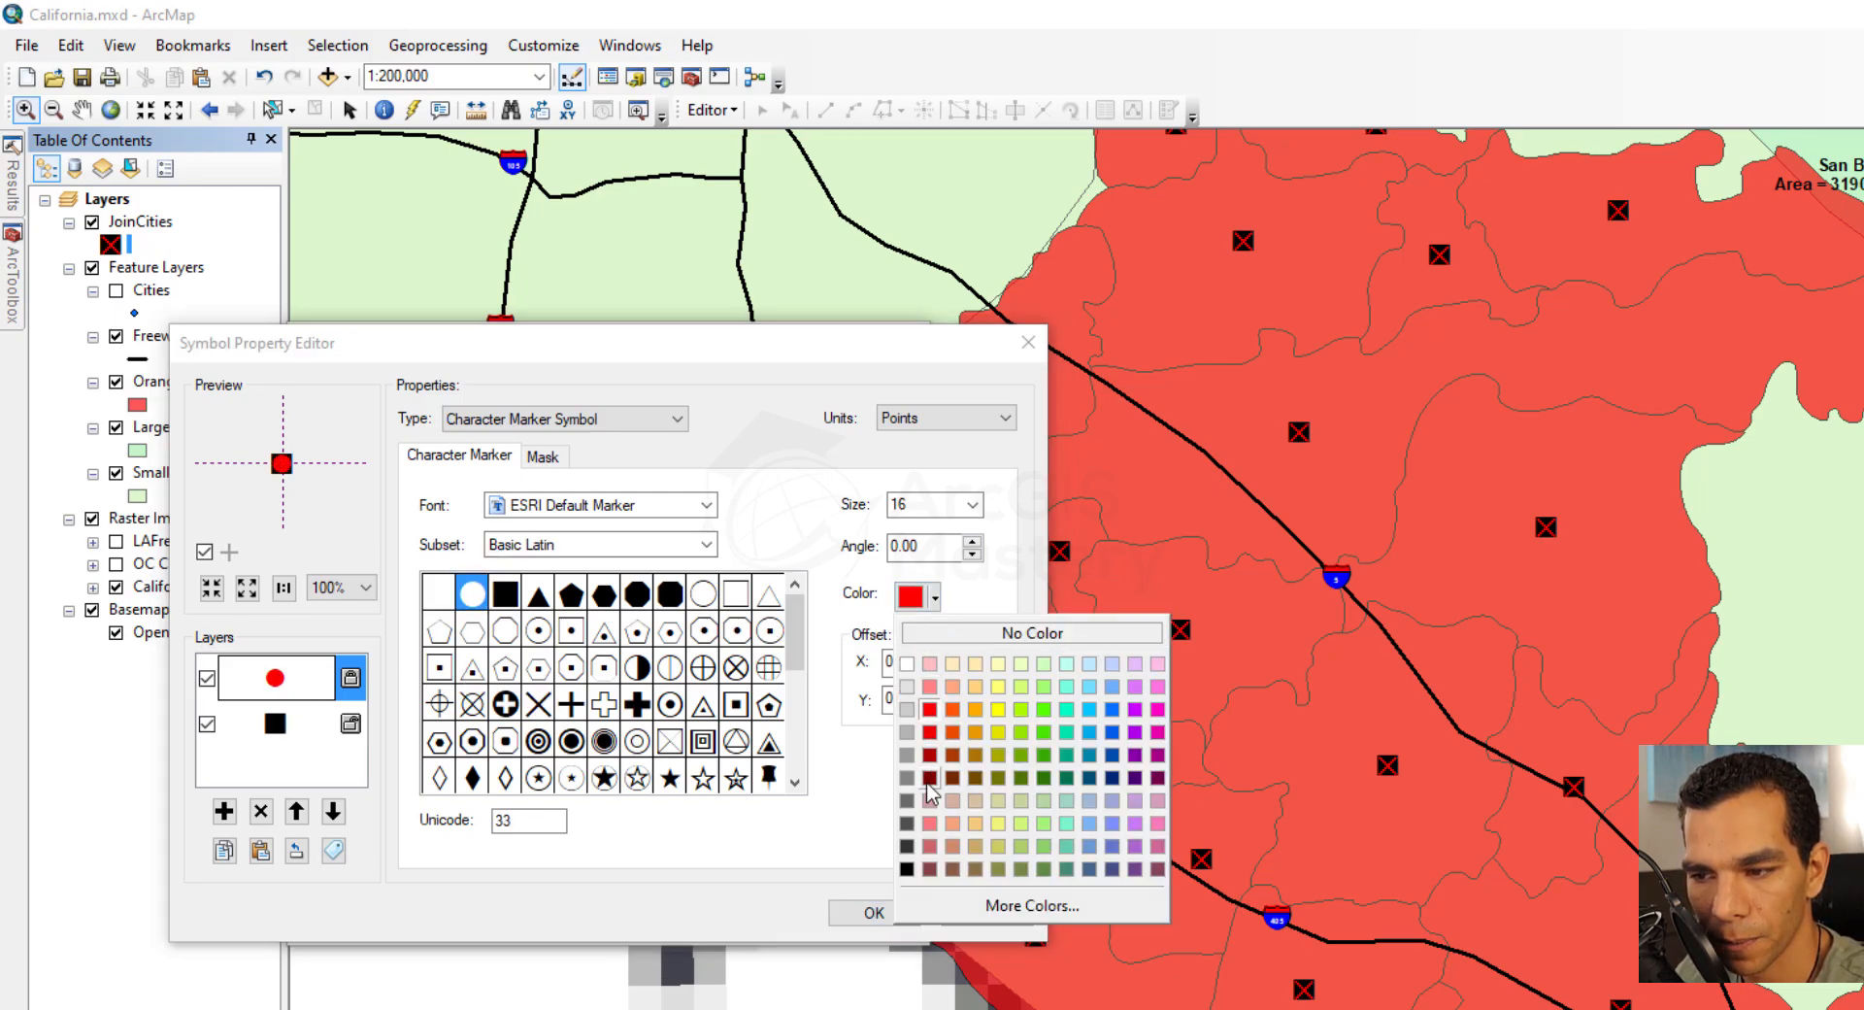
click(905, 868)
Change the square layer to the plus character (Unicode 69) and set its Y offset to -7
click(283, 733)
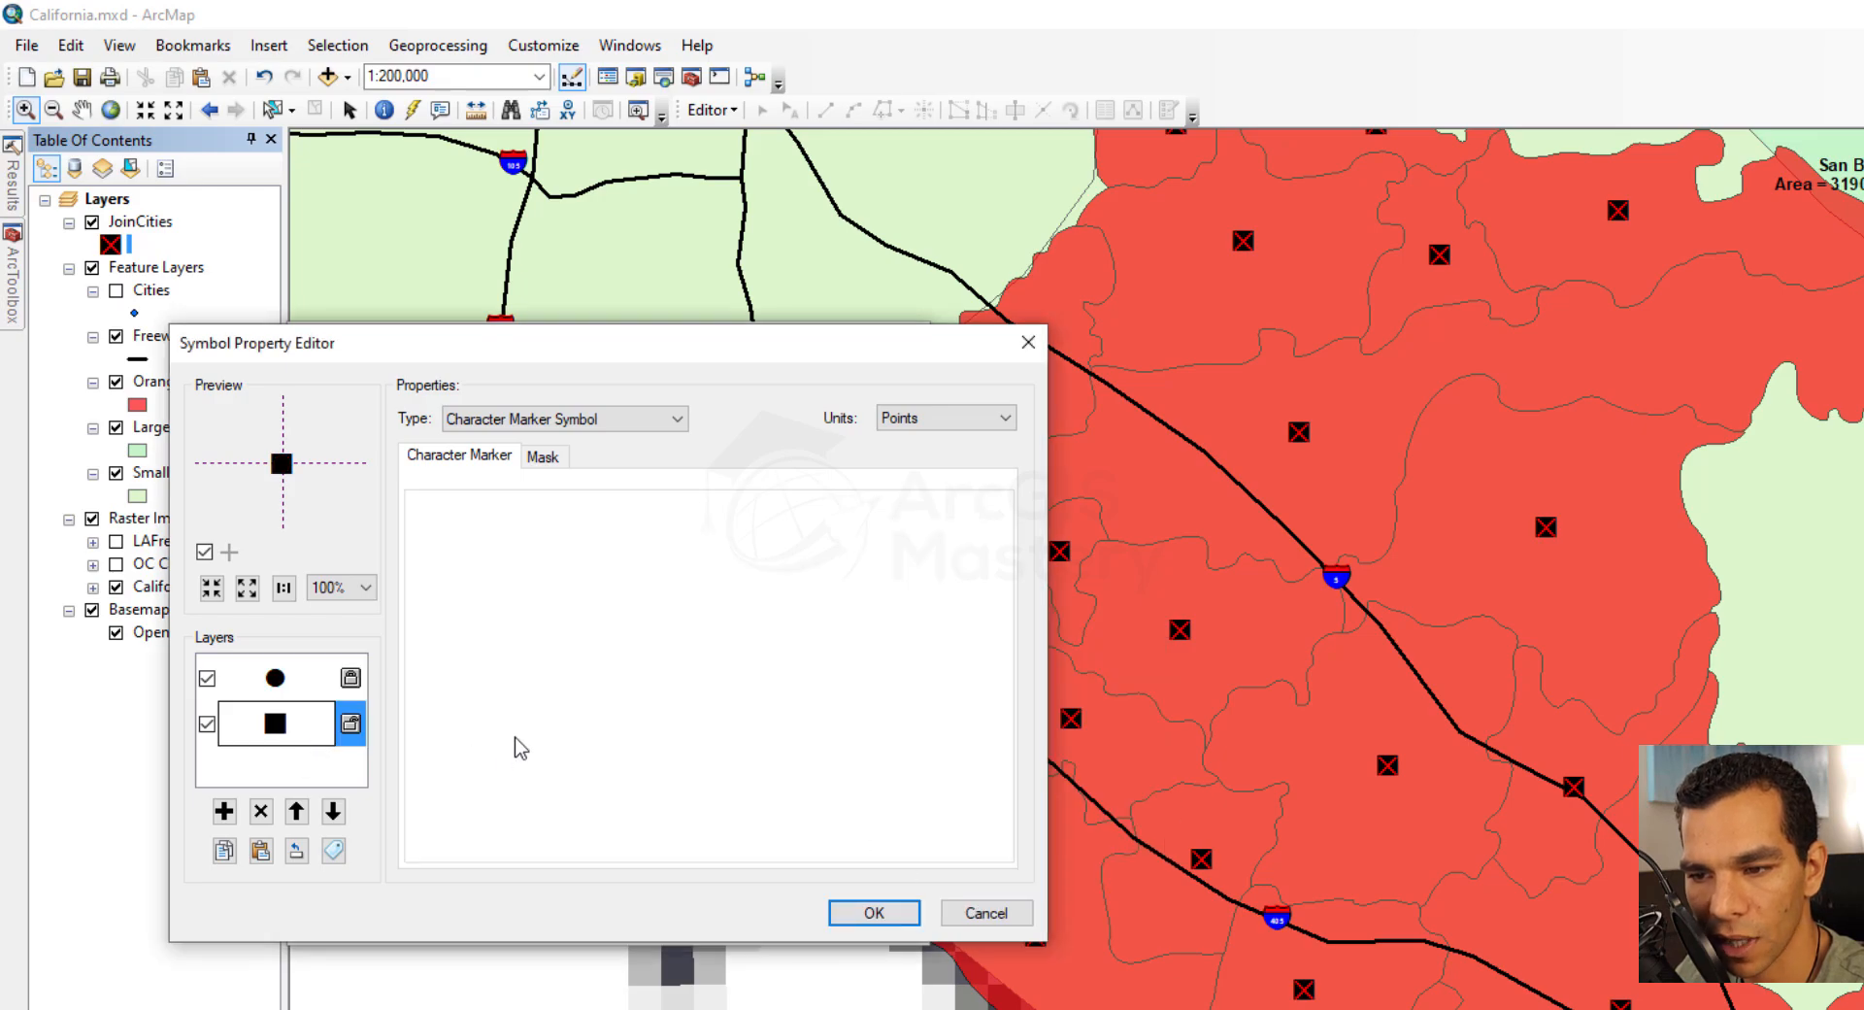
click(570, 703)
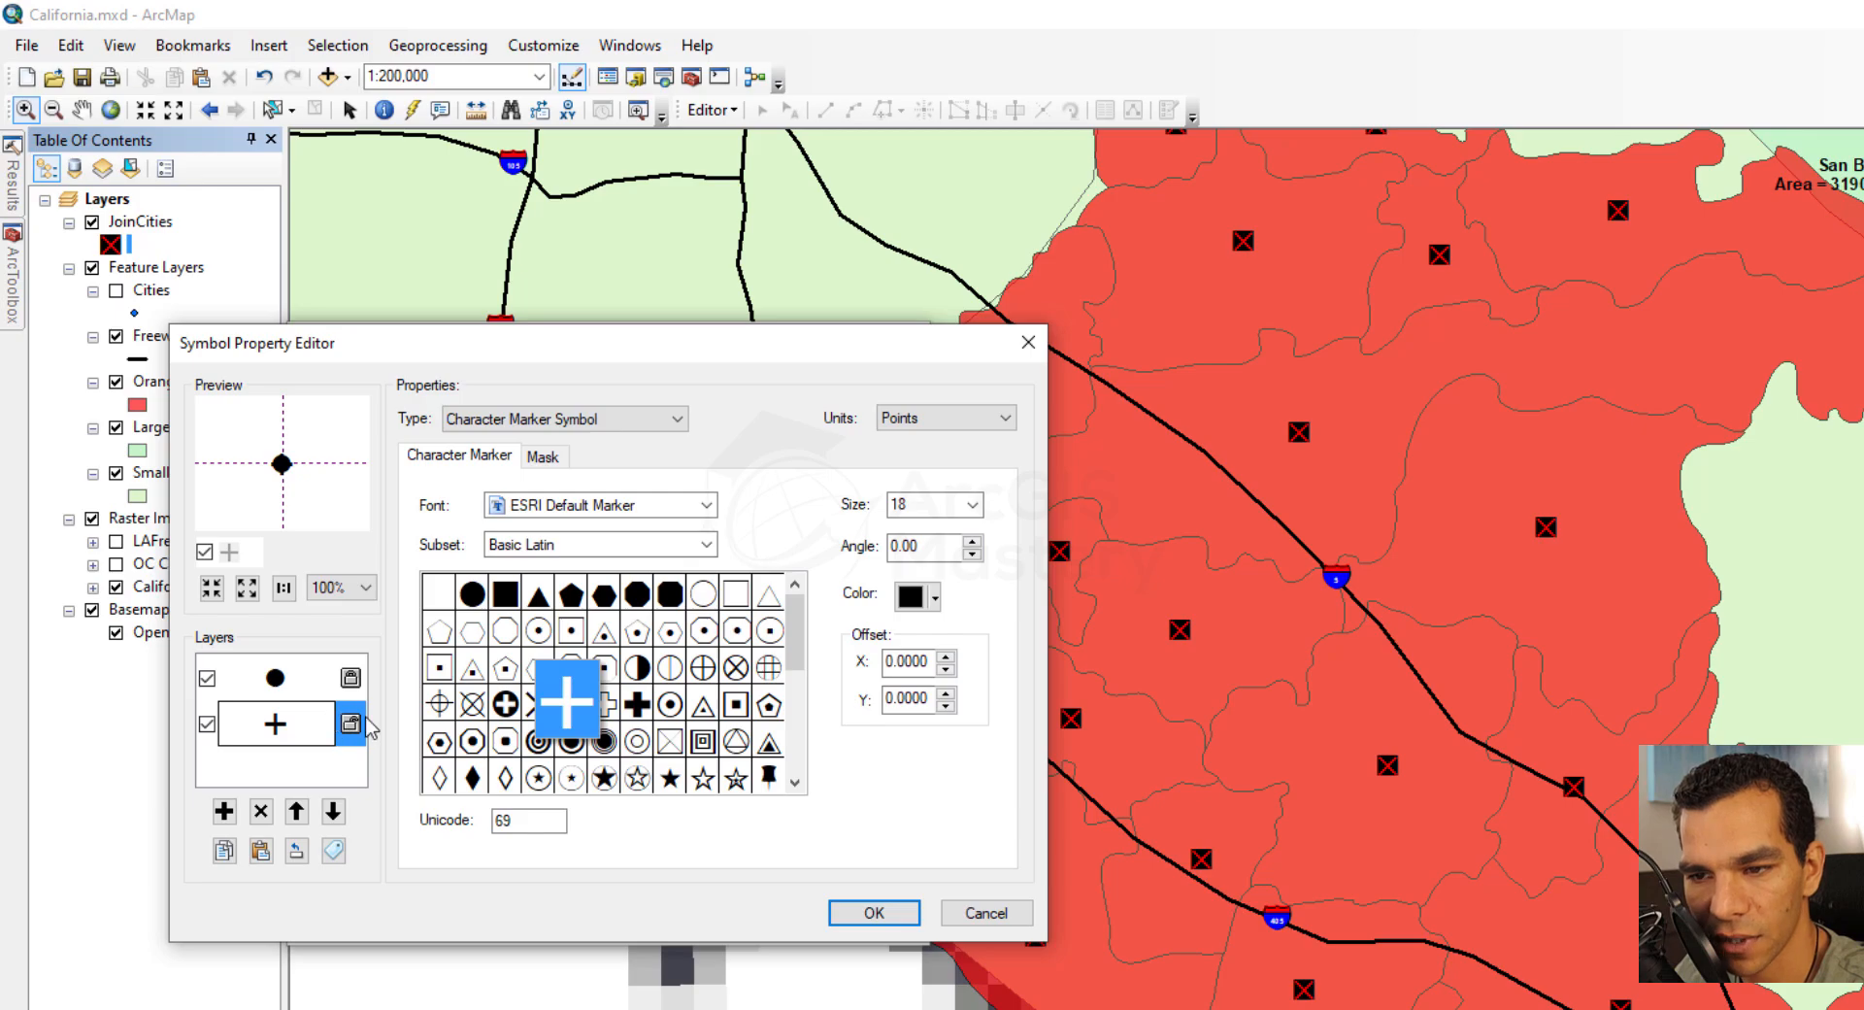
double_click(947, 708)
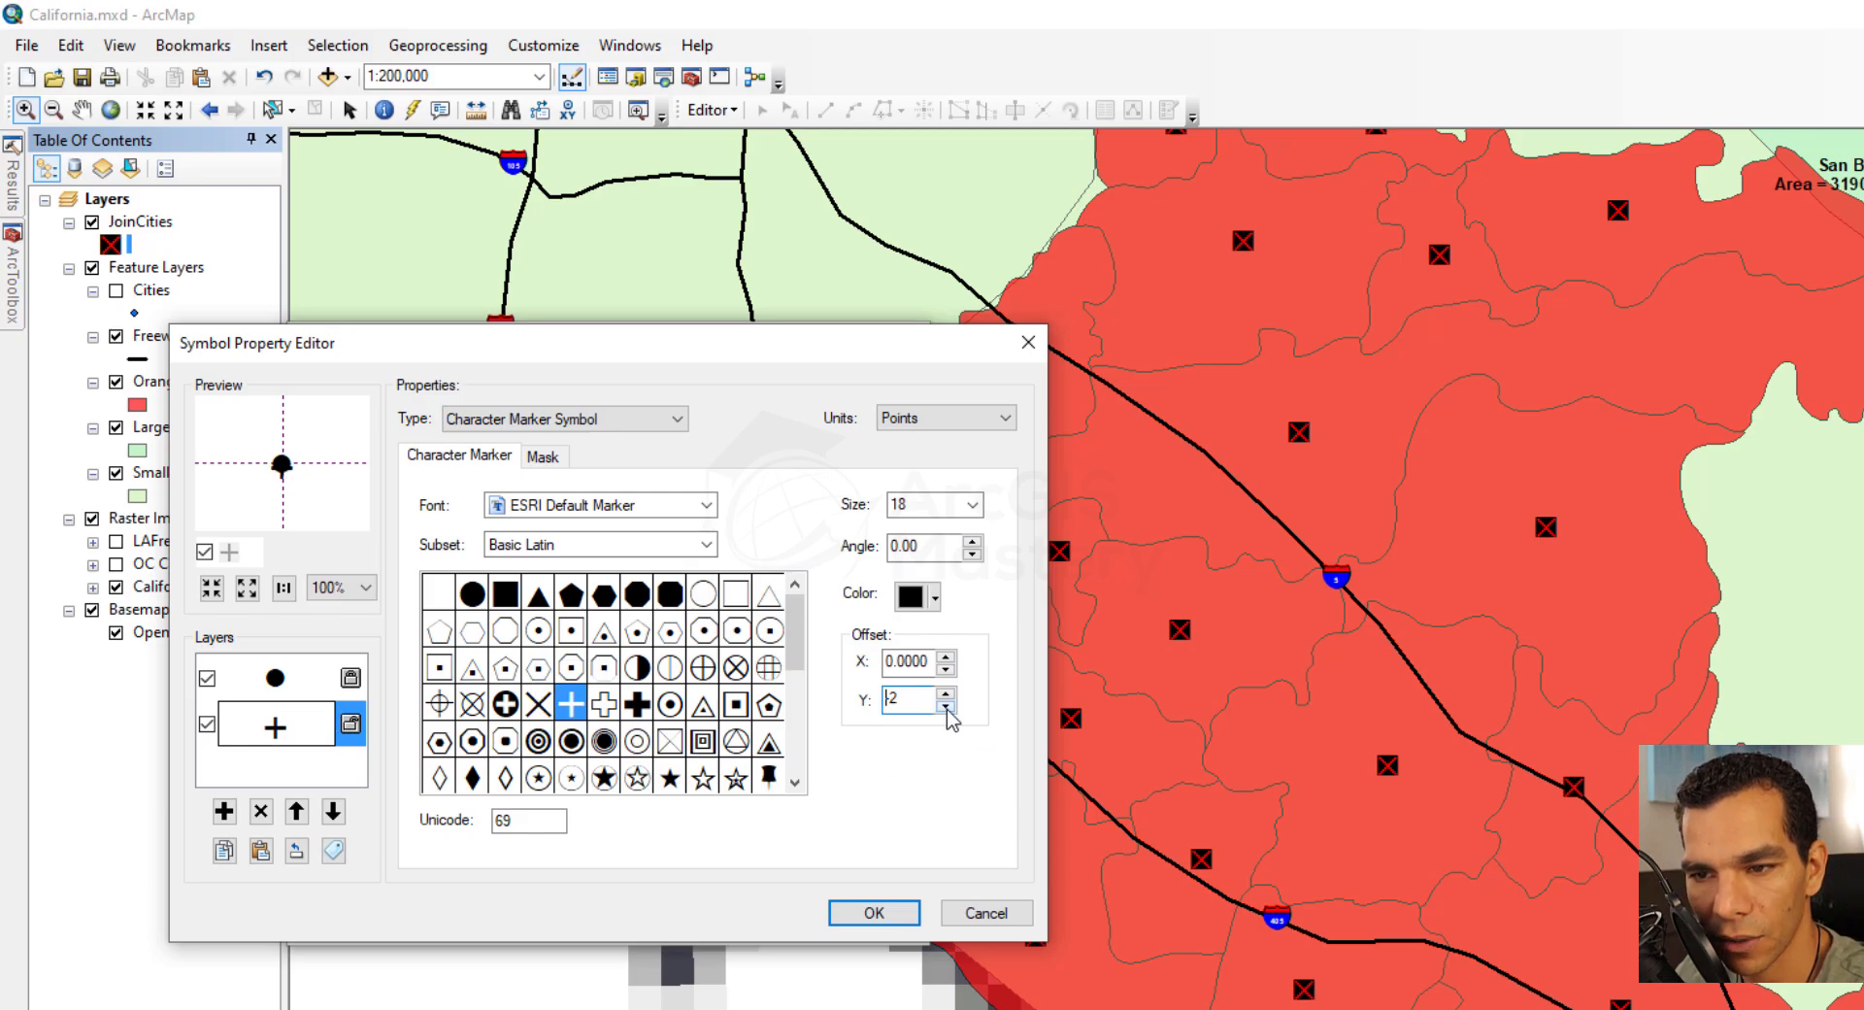
double_click(947, 709)
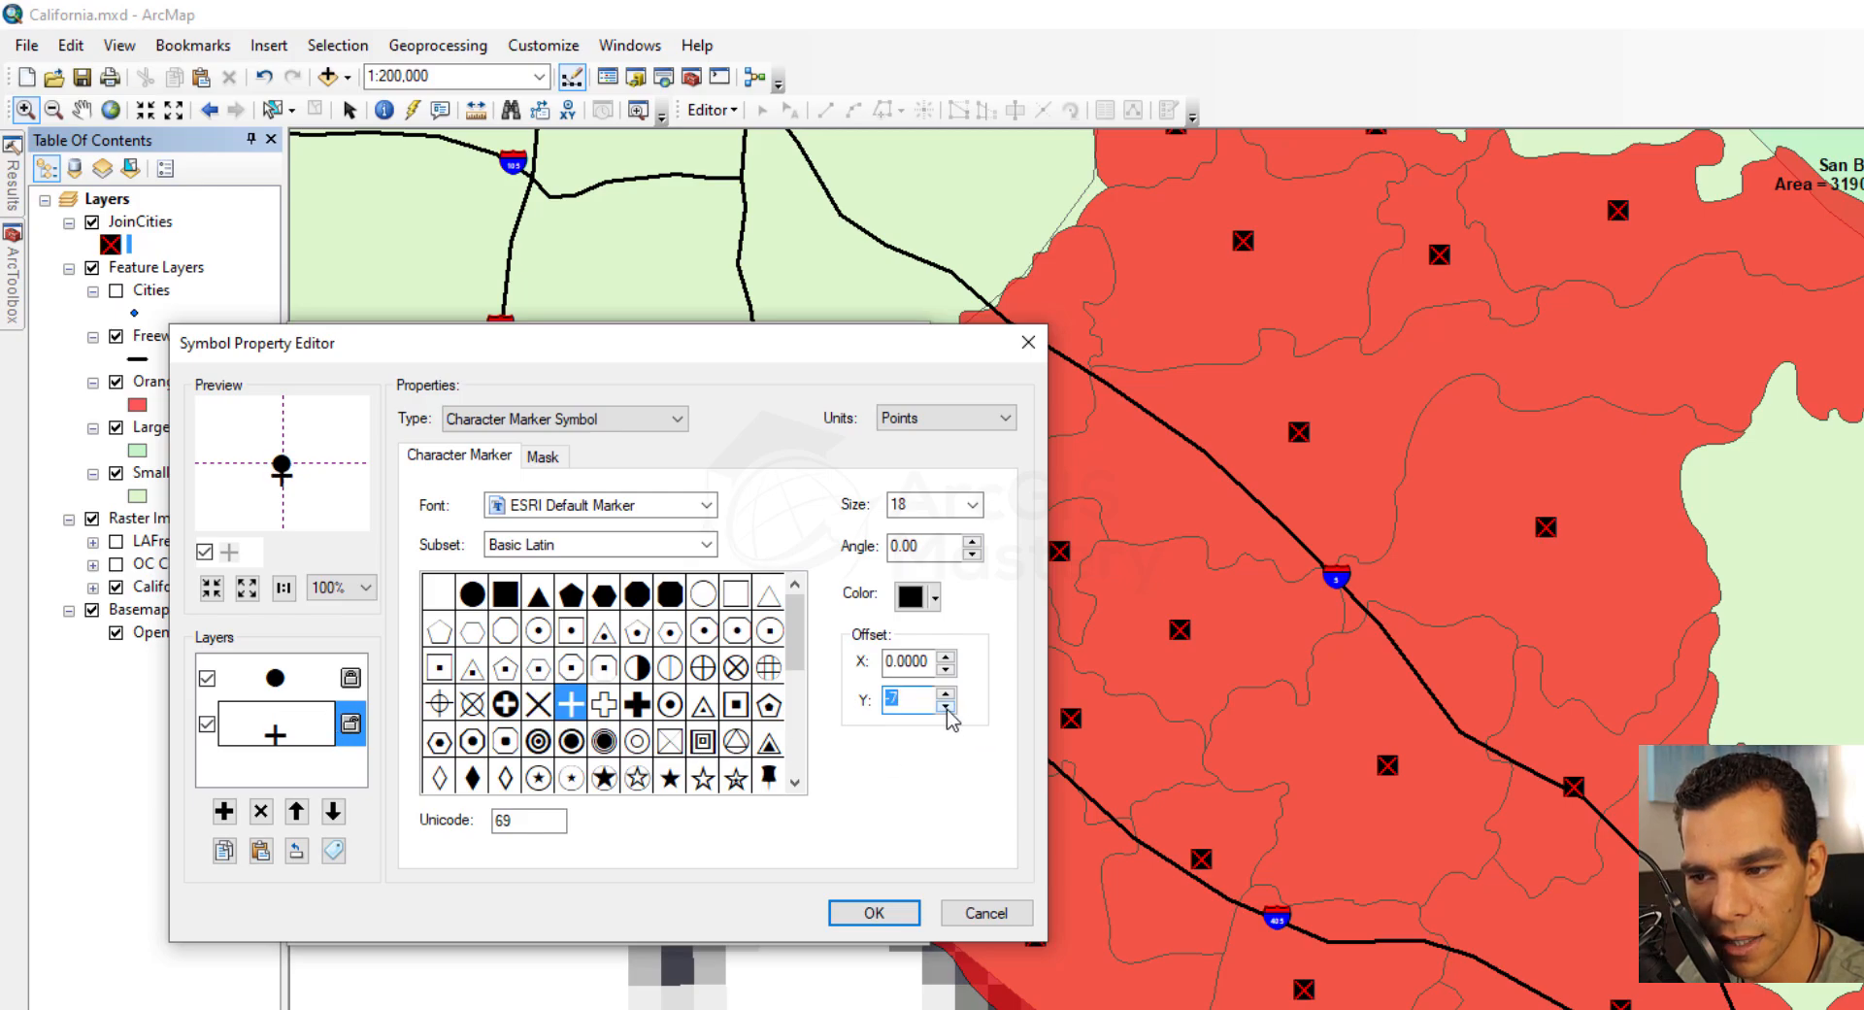
Color the filled circle layer blue and apply the circle-and-plus symbol to JoinCities
click(275, 677)
click(935, 598)
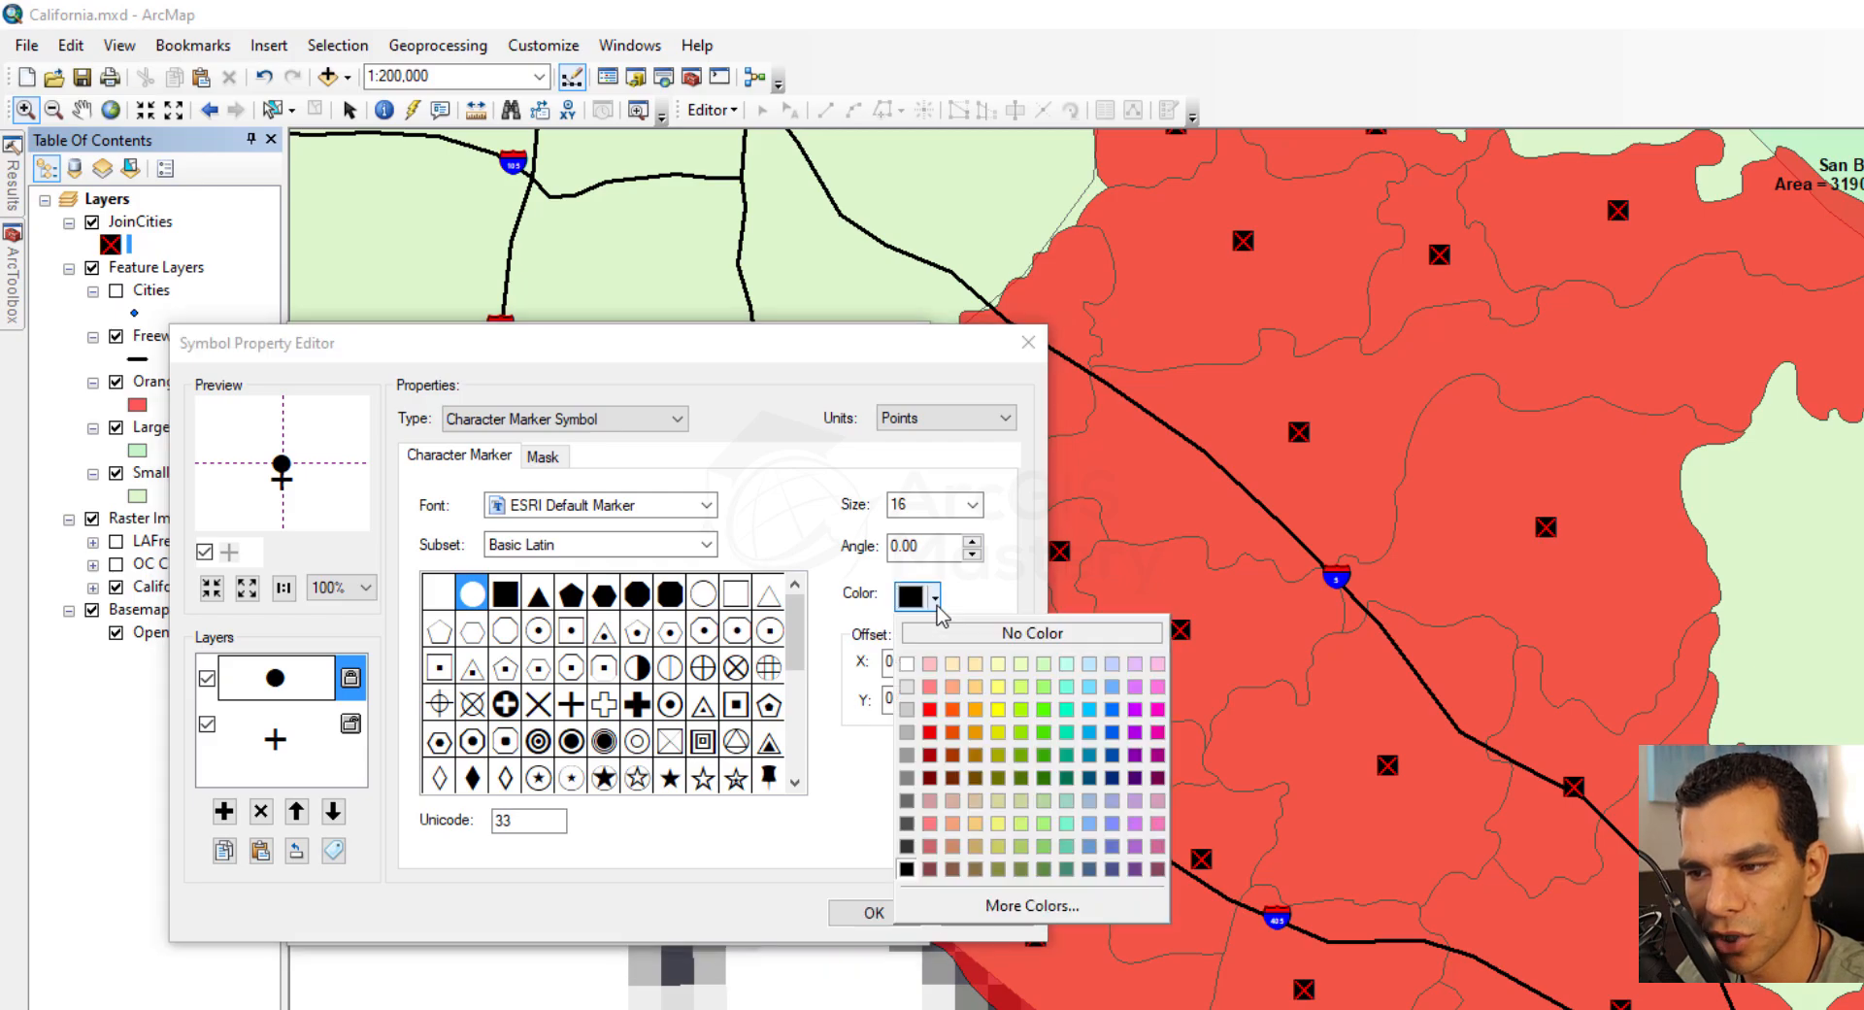
click(1112, 731)
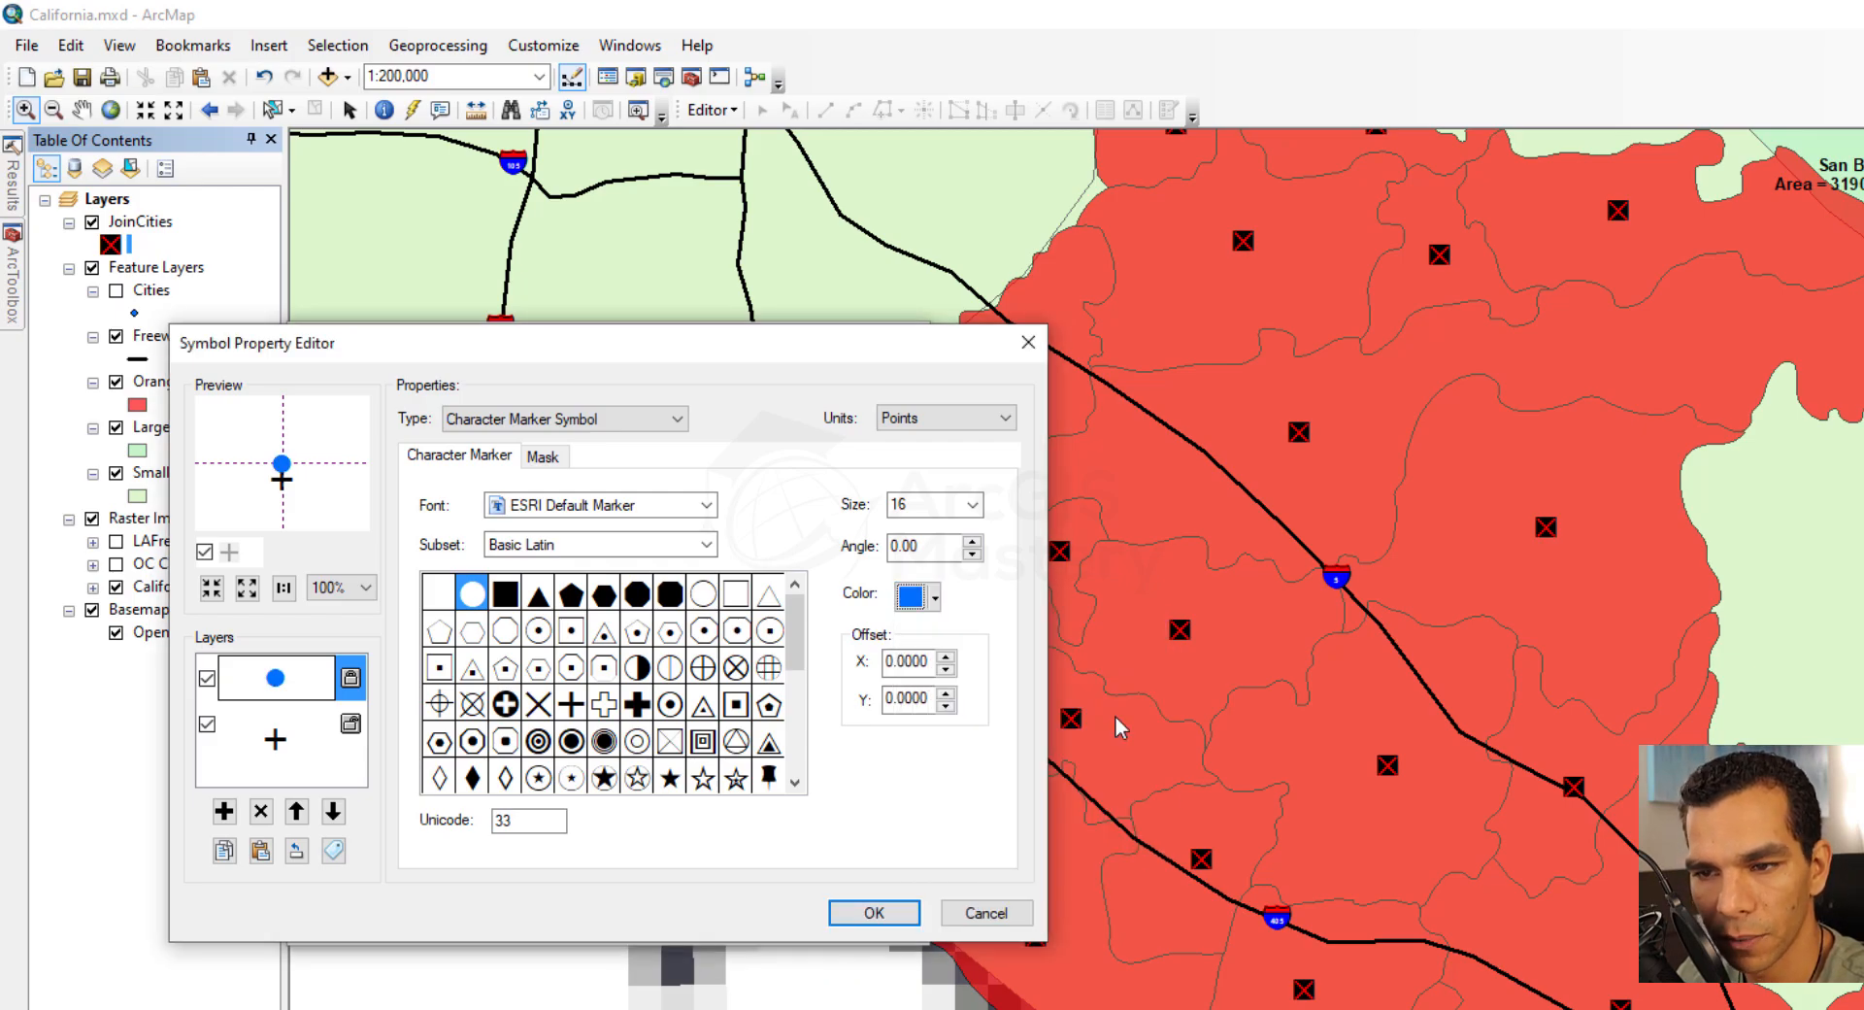
click(903, 895)
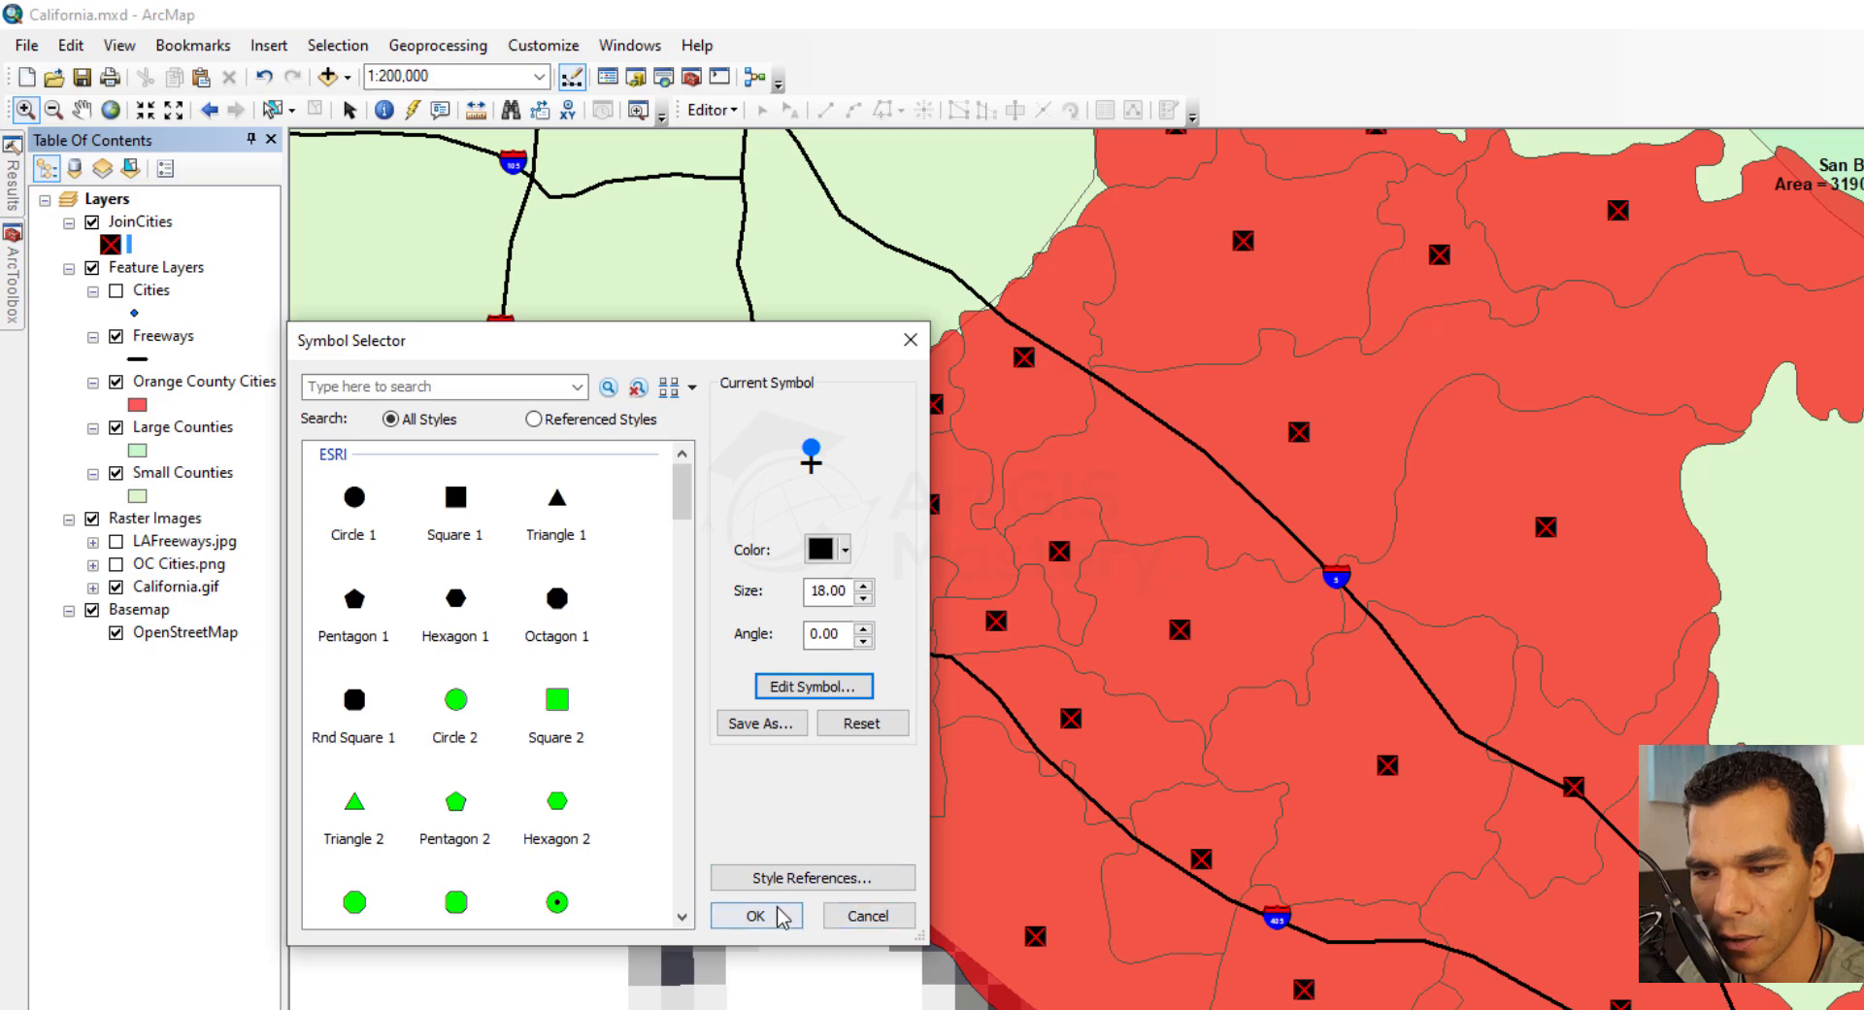
click(776, 911)
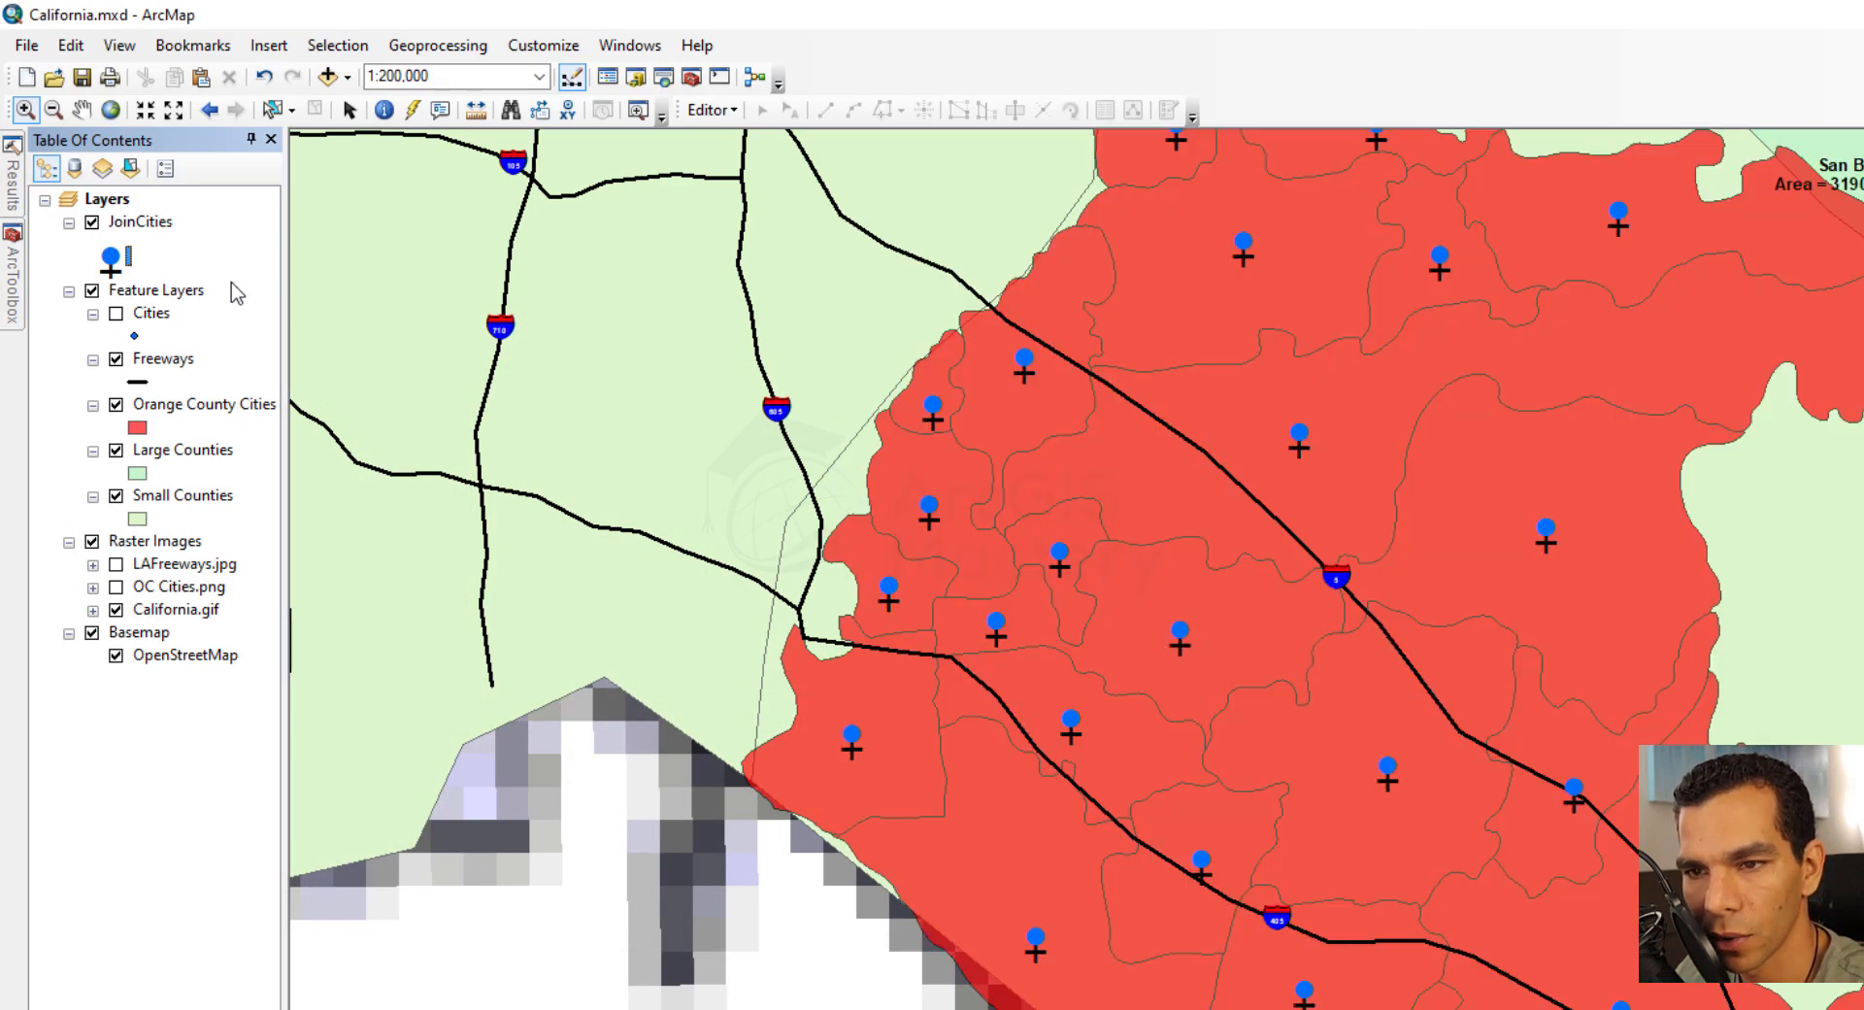
Edit the JoinCities symbol again and change the blue circle layer to an Arrow Marker Symbol with length 13 and width 8
click(110, 270)
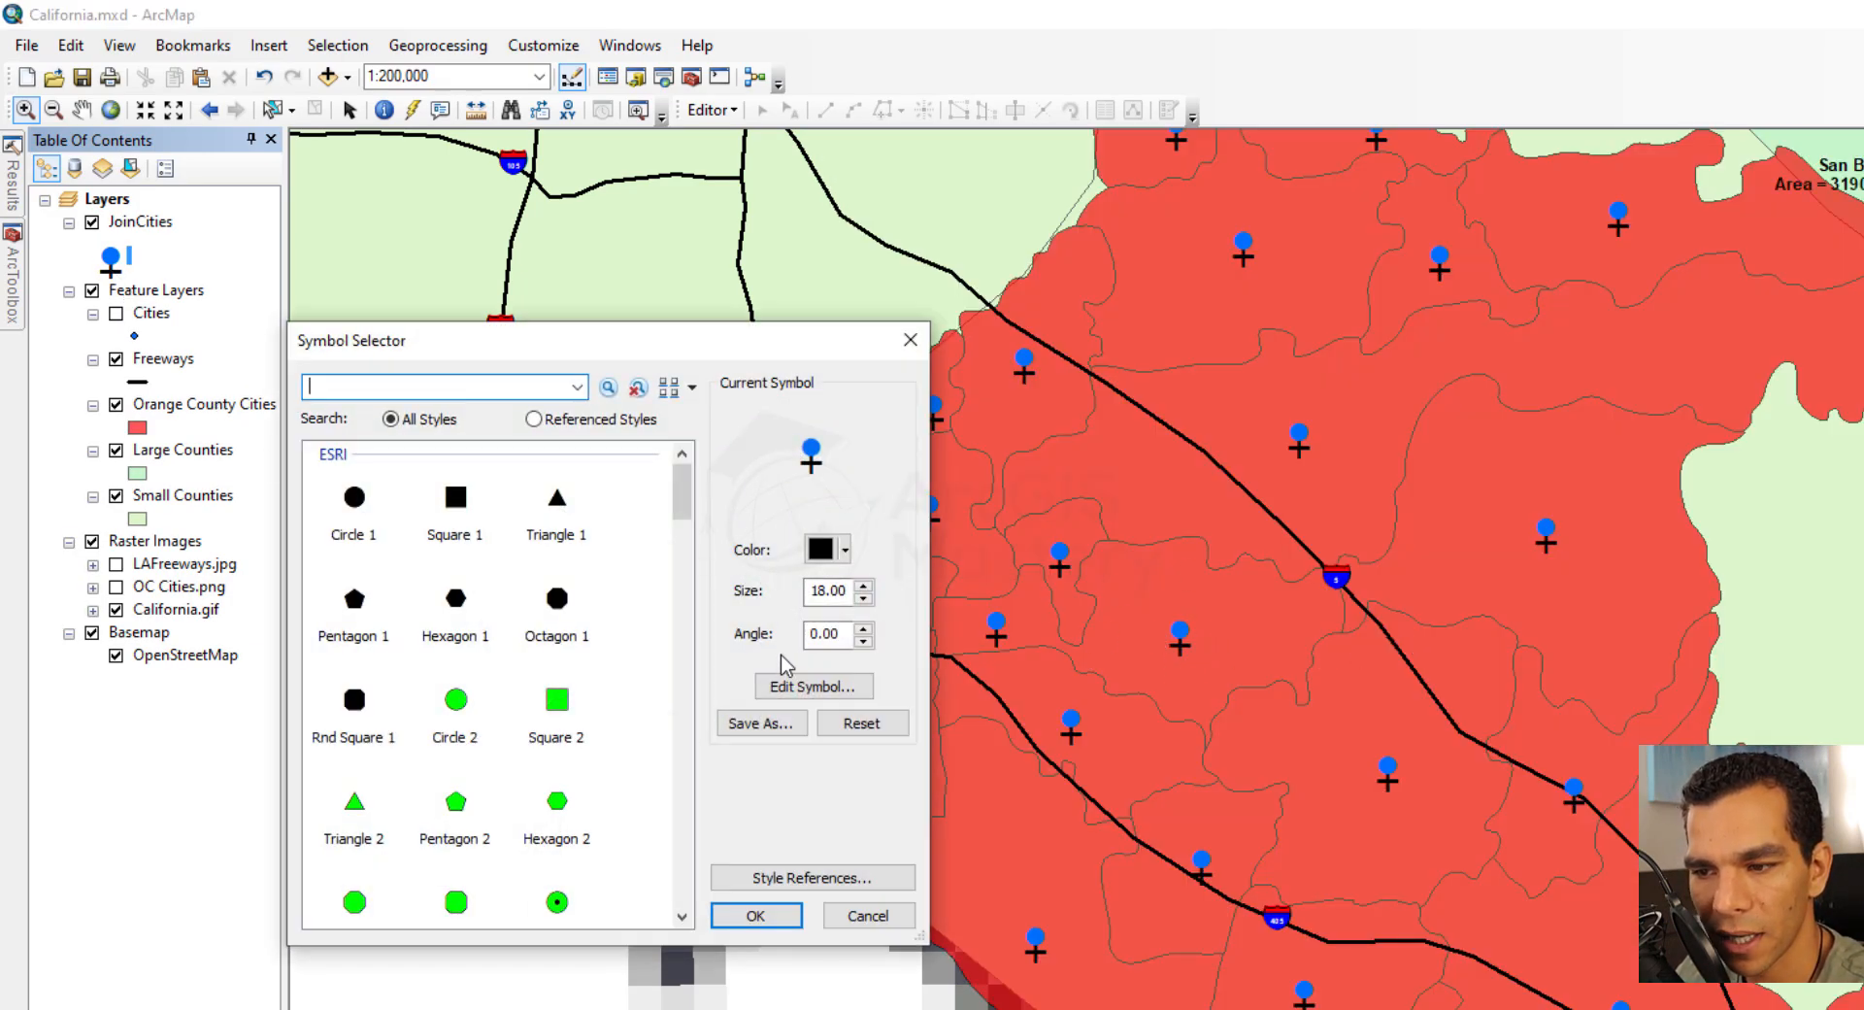
click(813, 685)
click(640, 419)
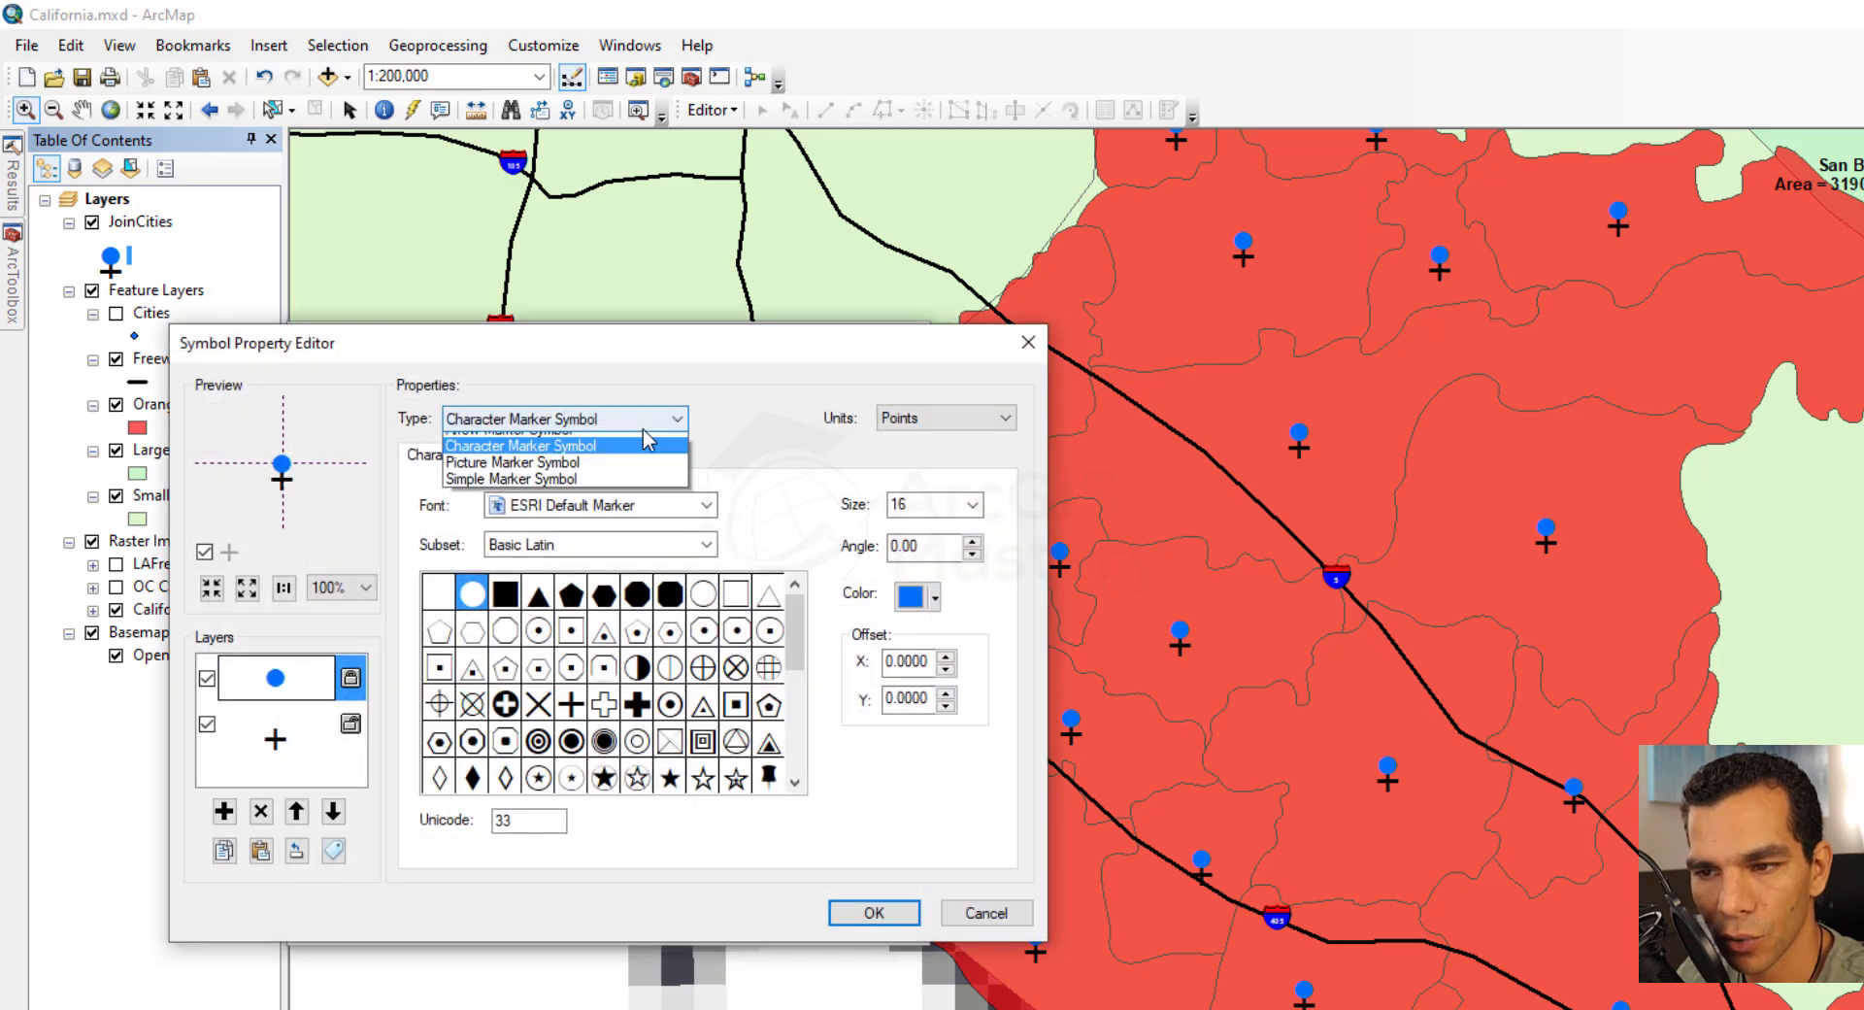
click(600, 492)
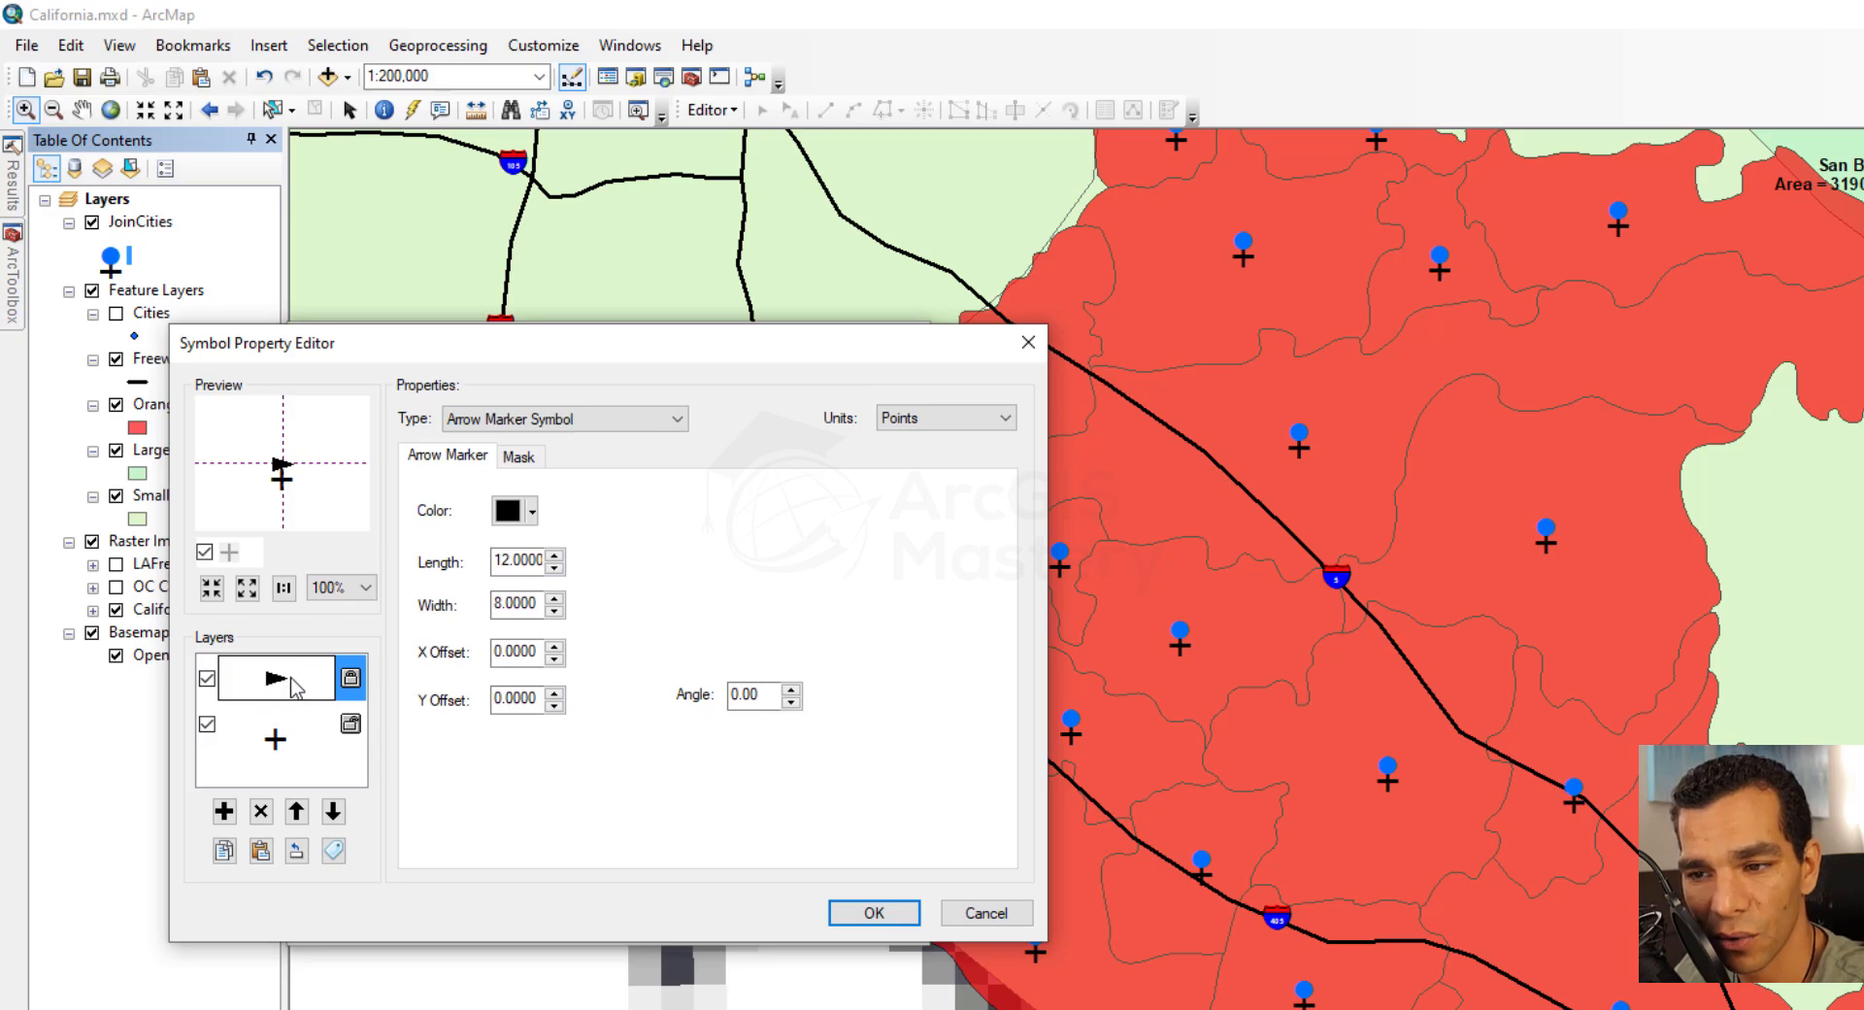
click(554, 555)
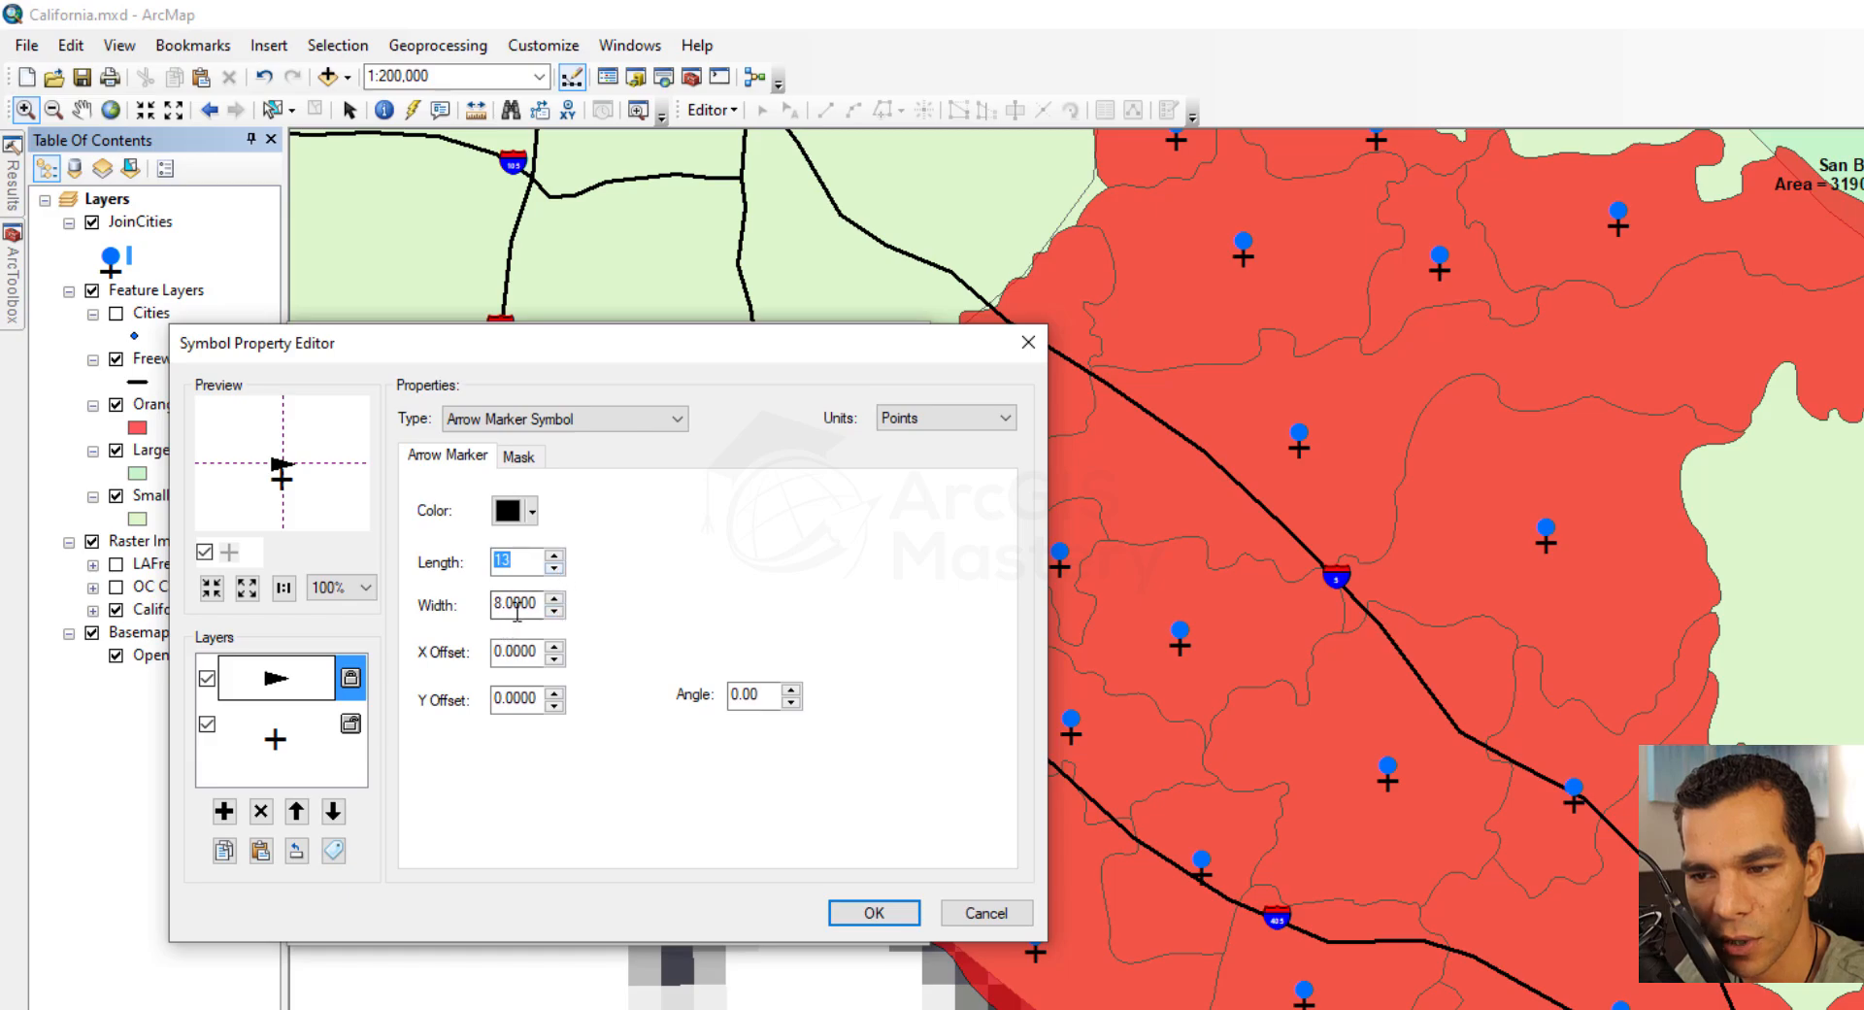
click(555, 598)
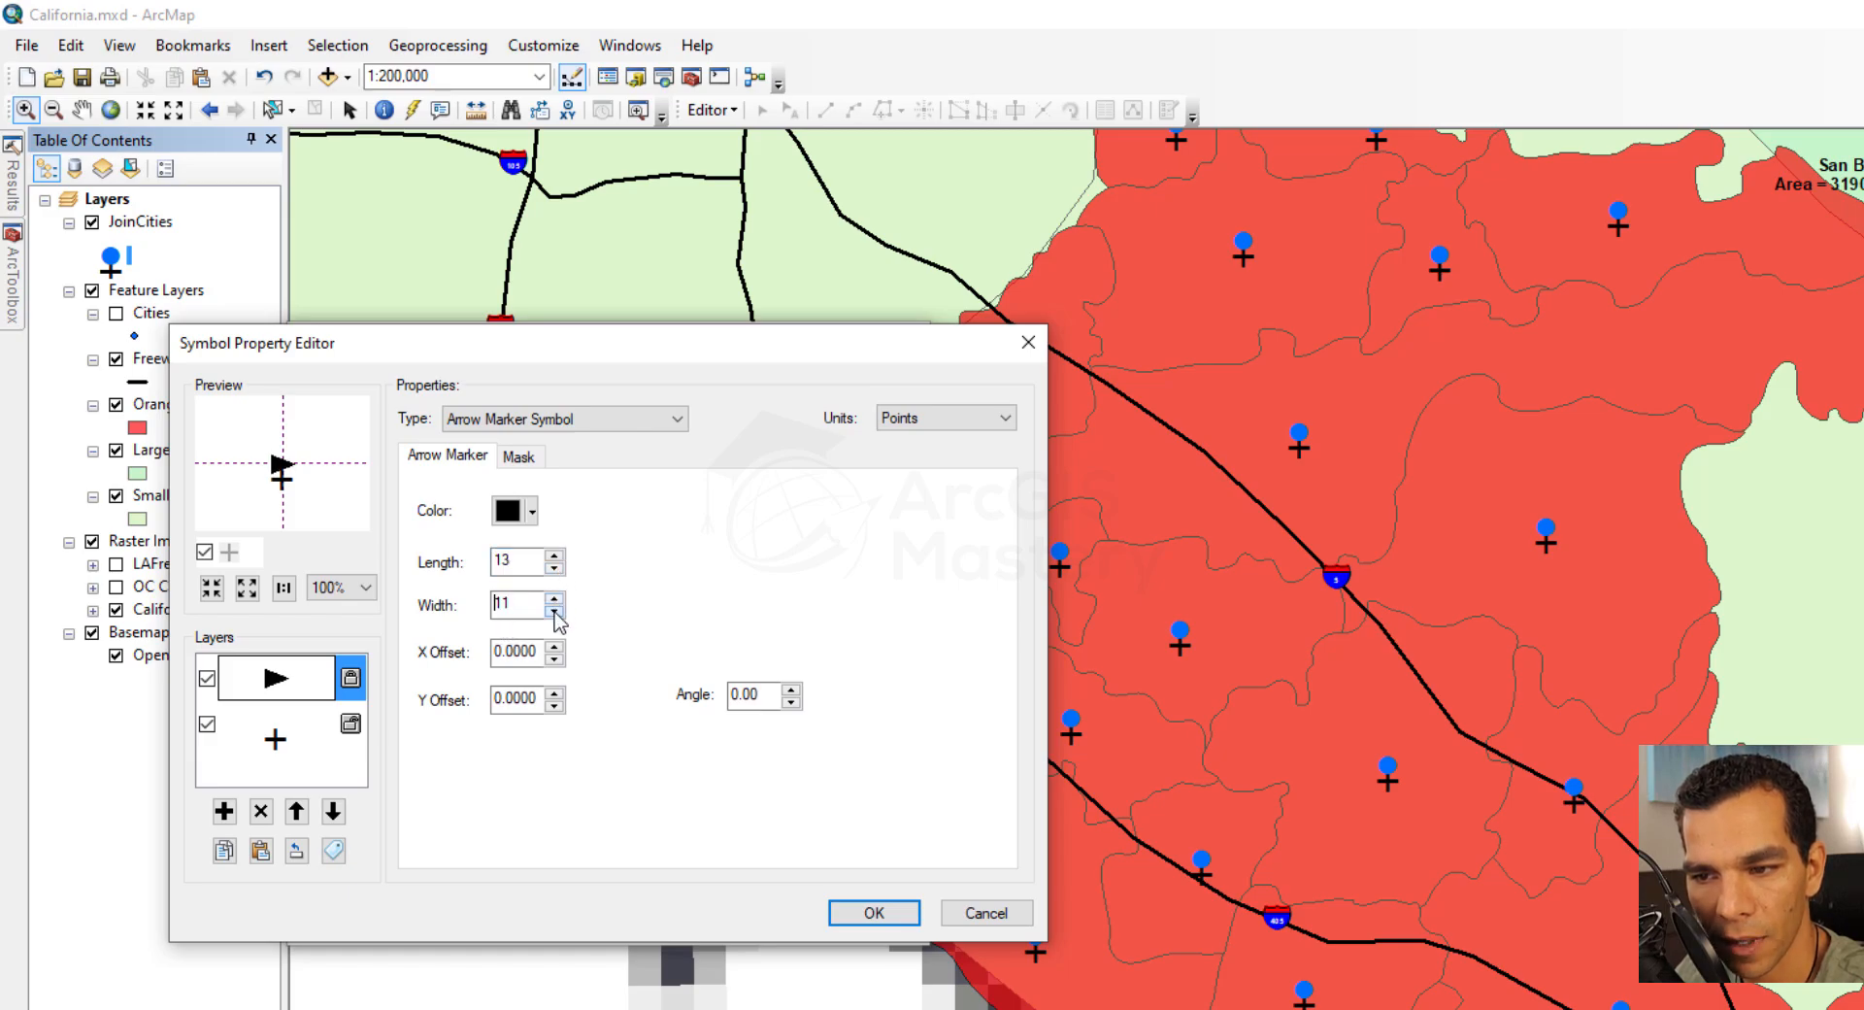
Set the arrow layer's angle to 90, its X offset to -1 and its Y offset to 4
click(792, 703)
click(792, 703)
click(792, 704)
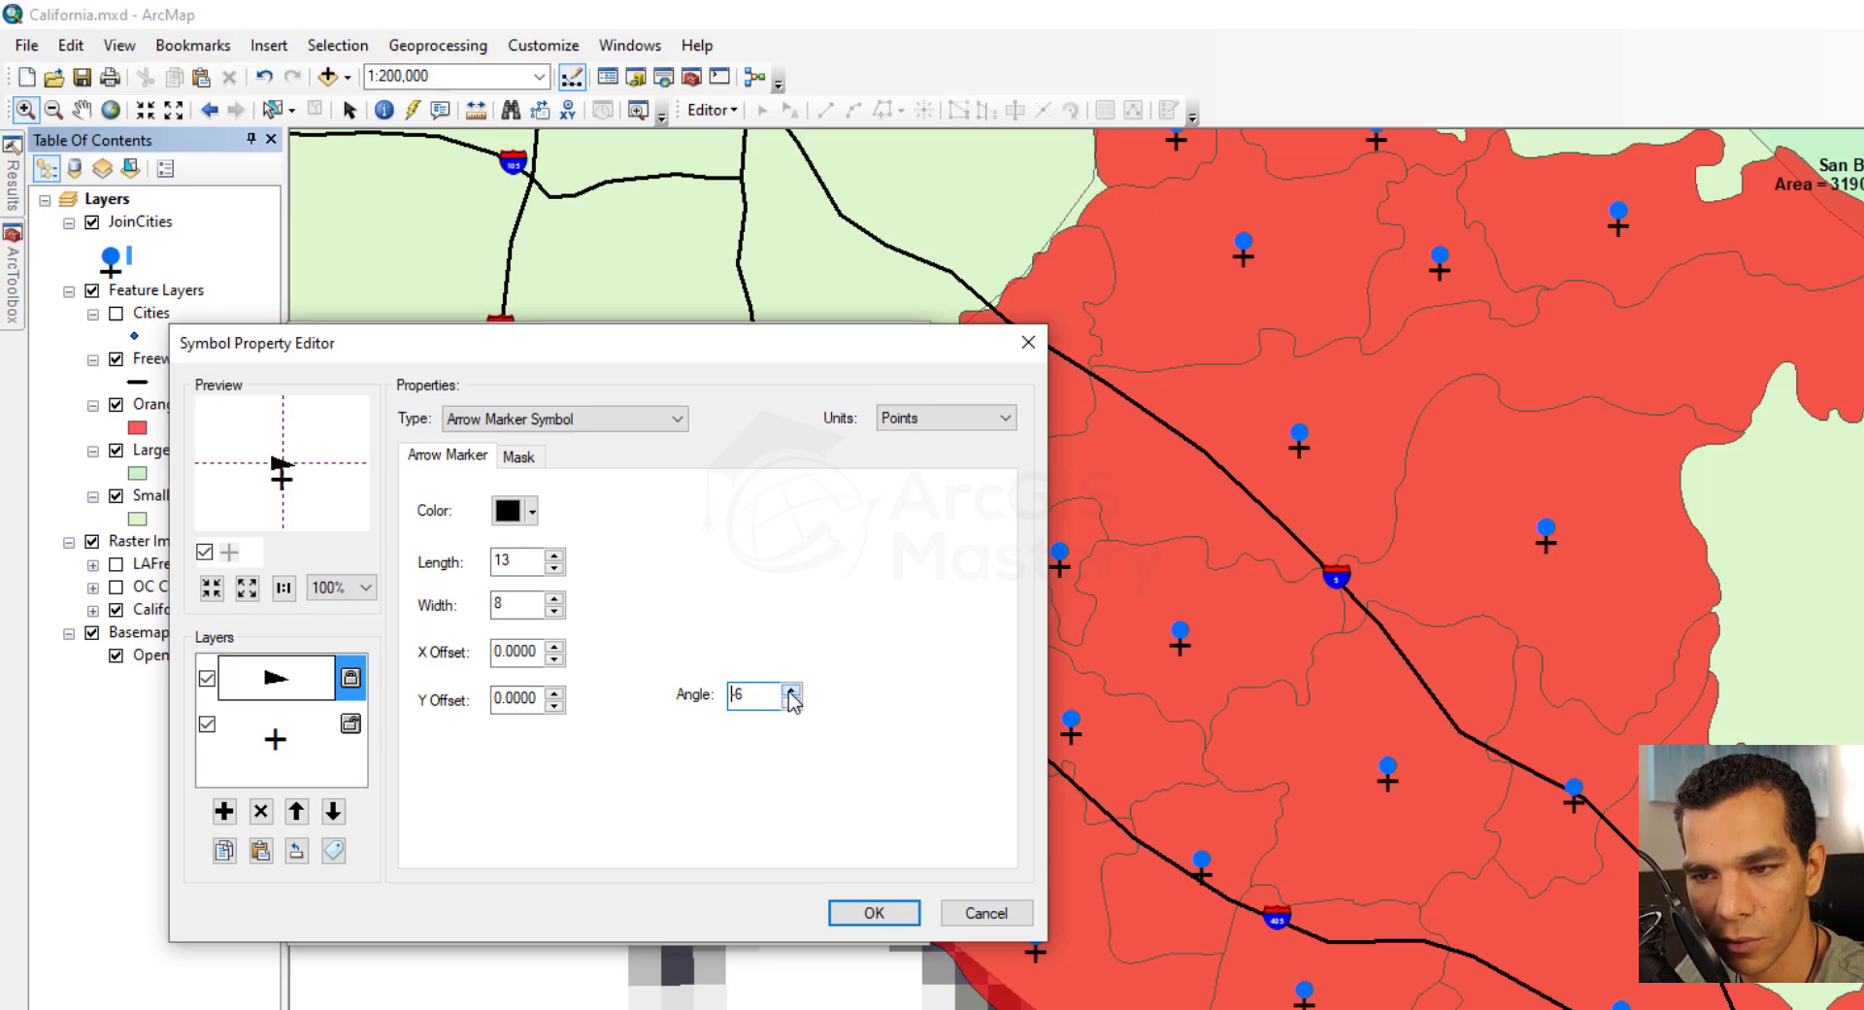
double_click(733, 697)
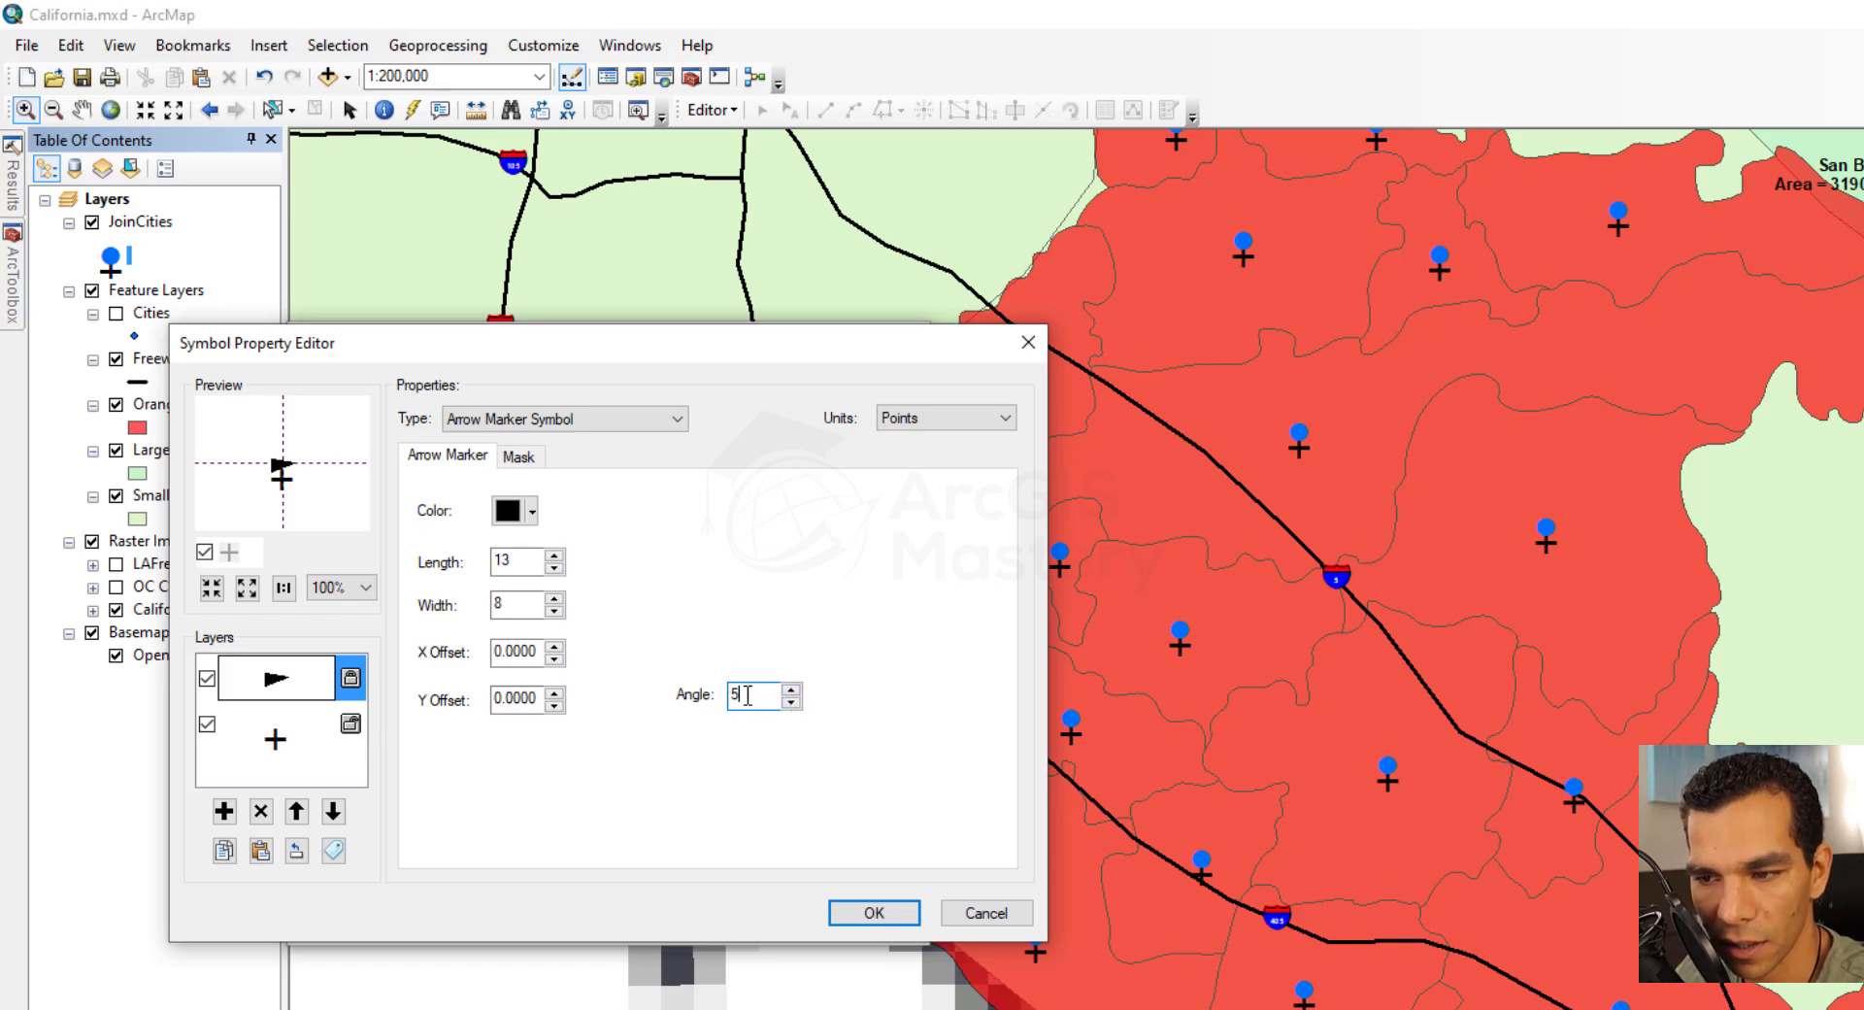
text(90)
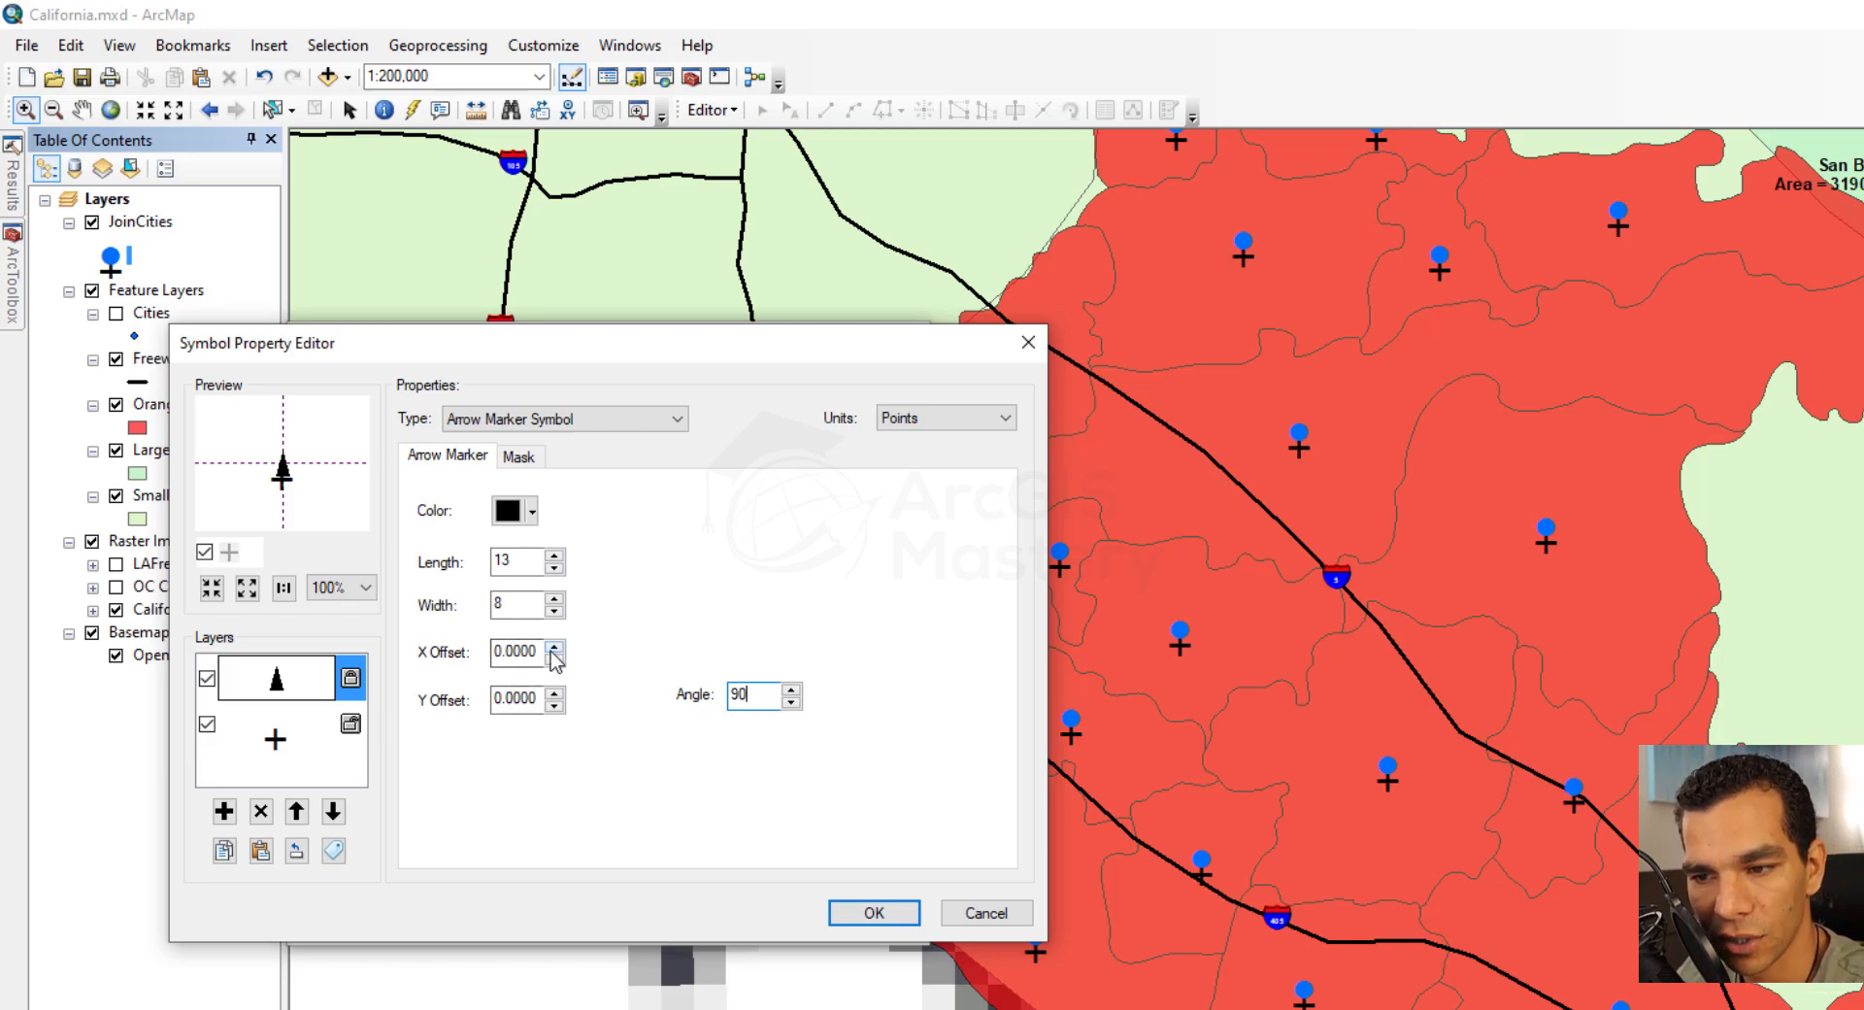
click(554, 694)
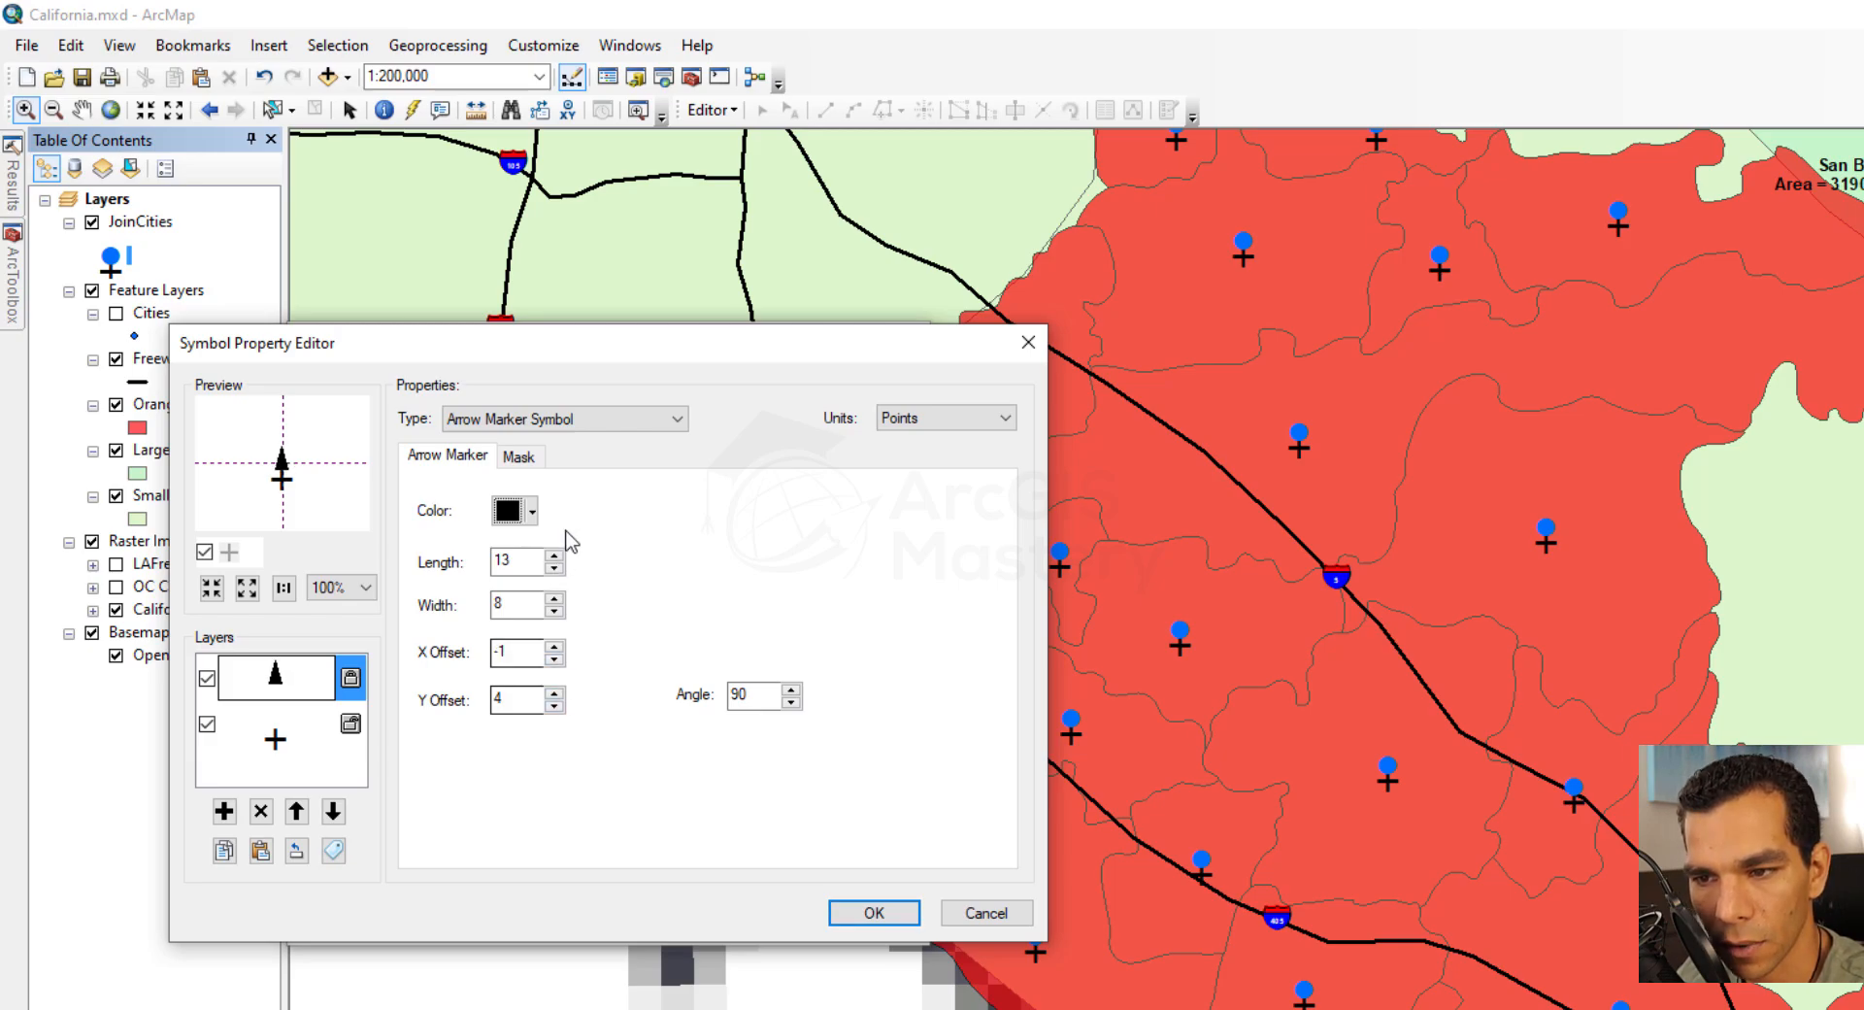
Color the arrow layer green and apply the arrow-and-plus symbol to JoinCities
click(515, 510)
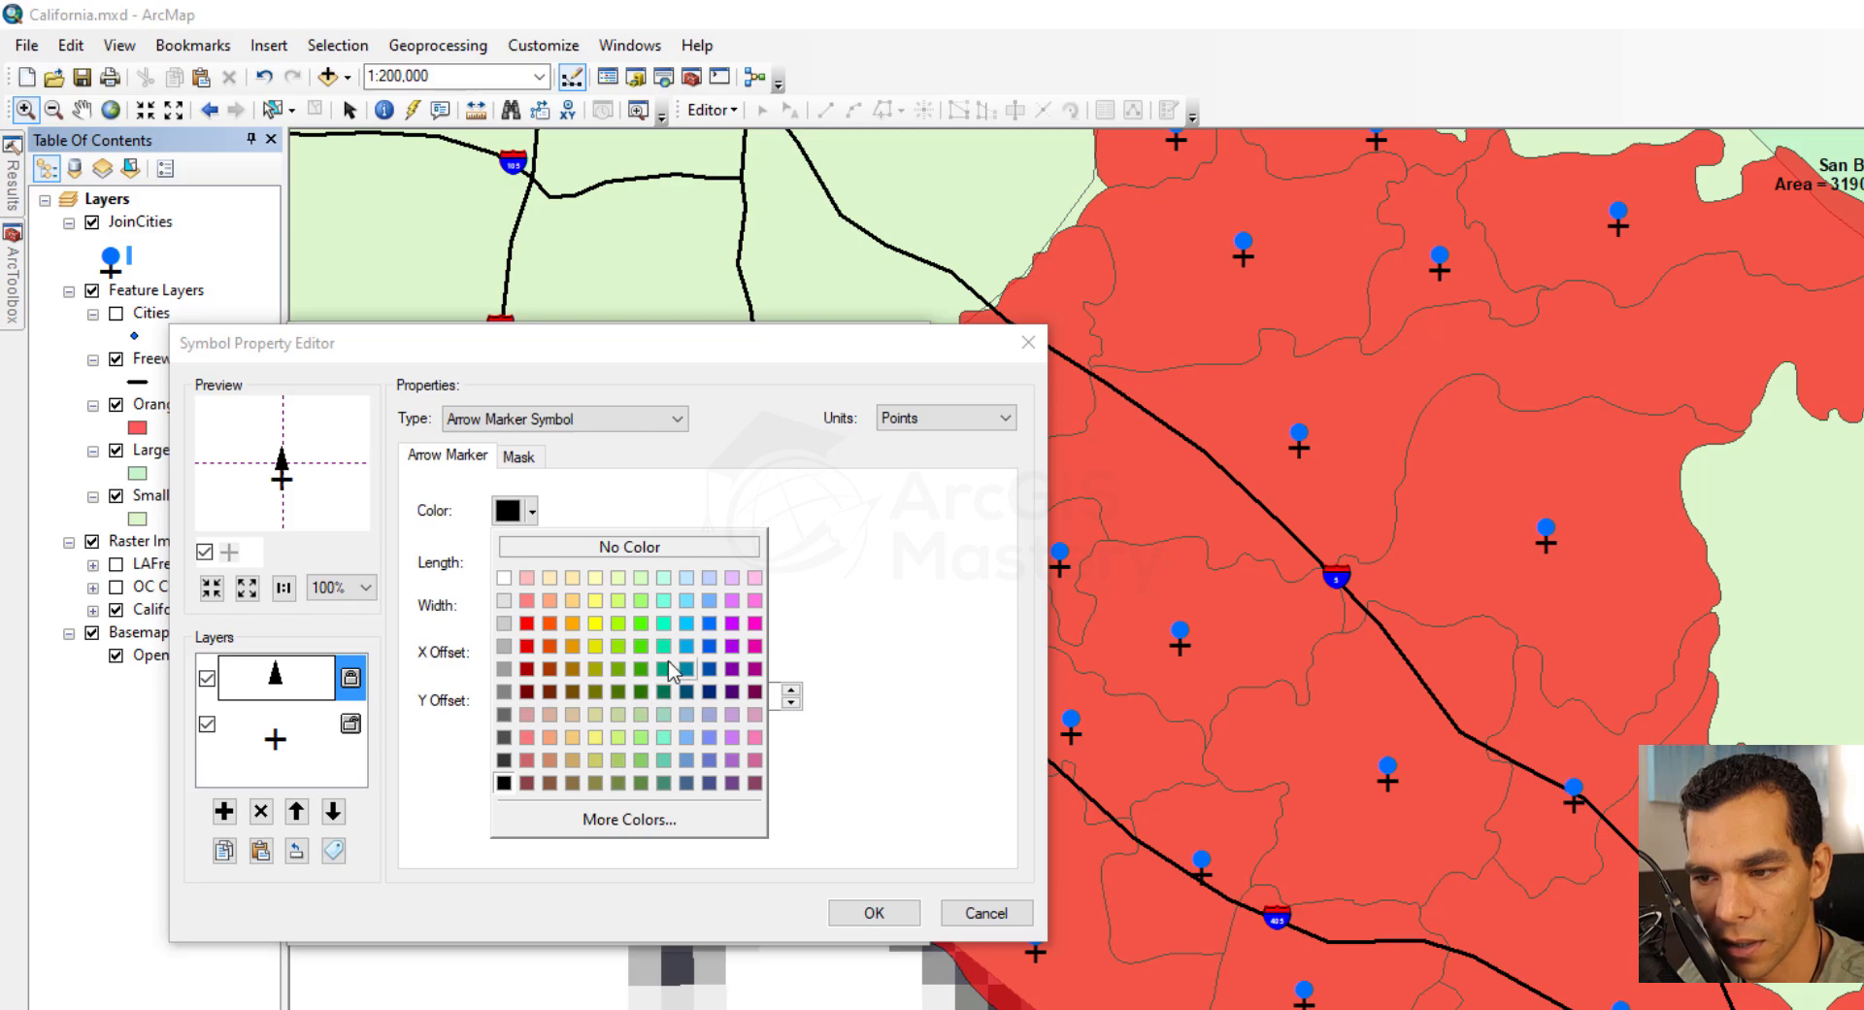
click(641, 645)
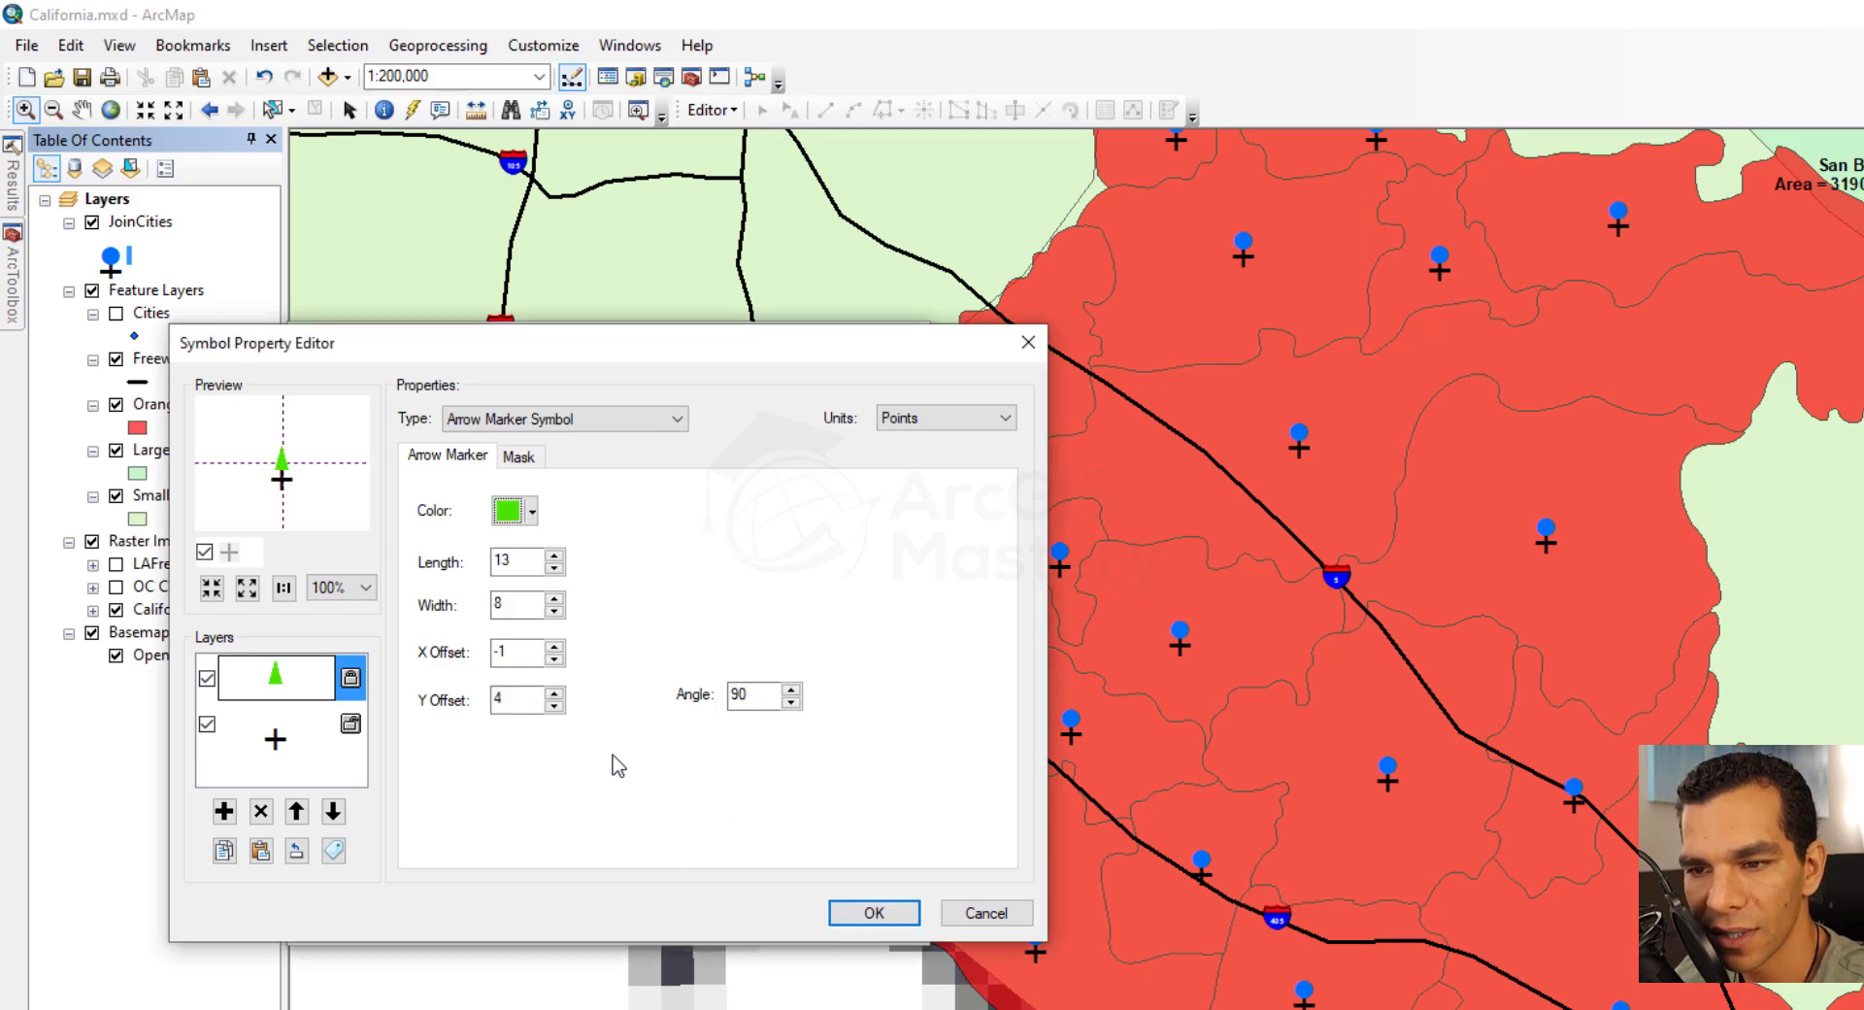
click(874, 914)
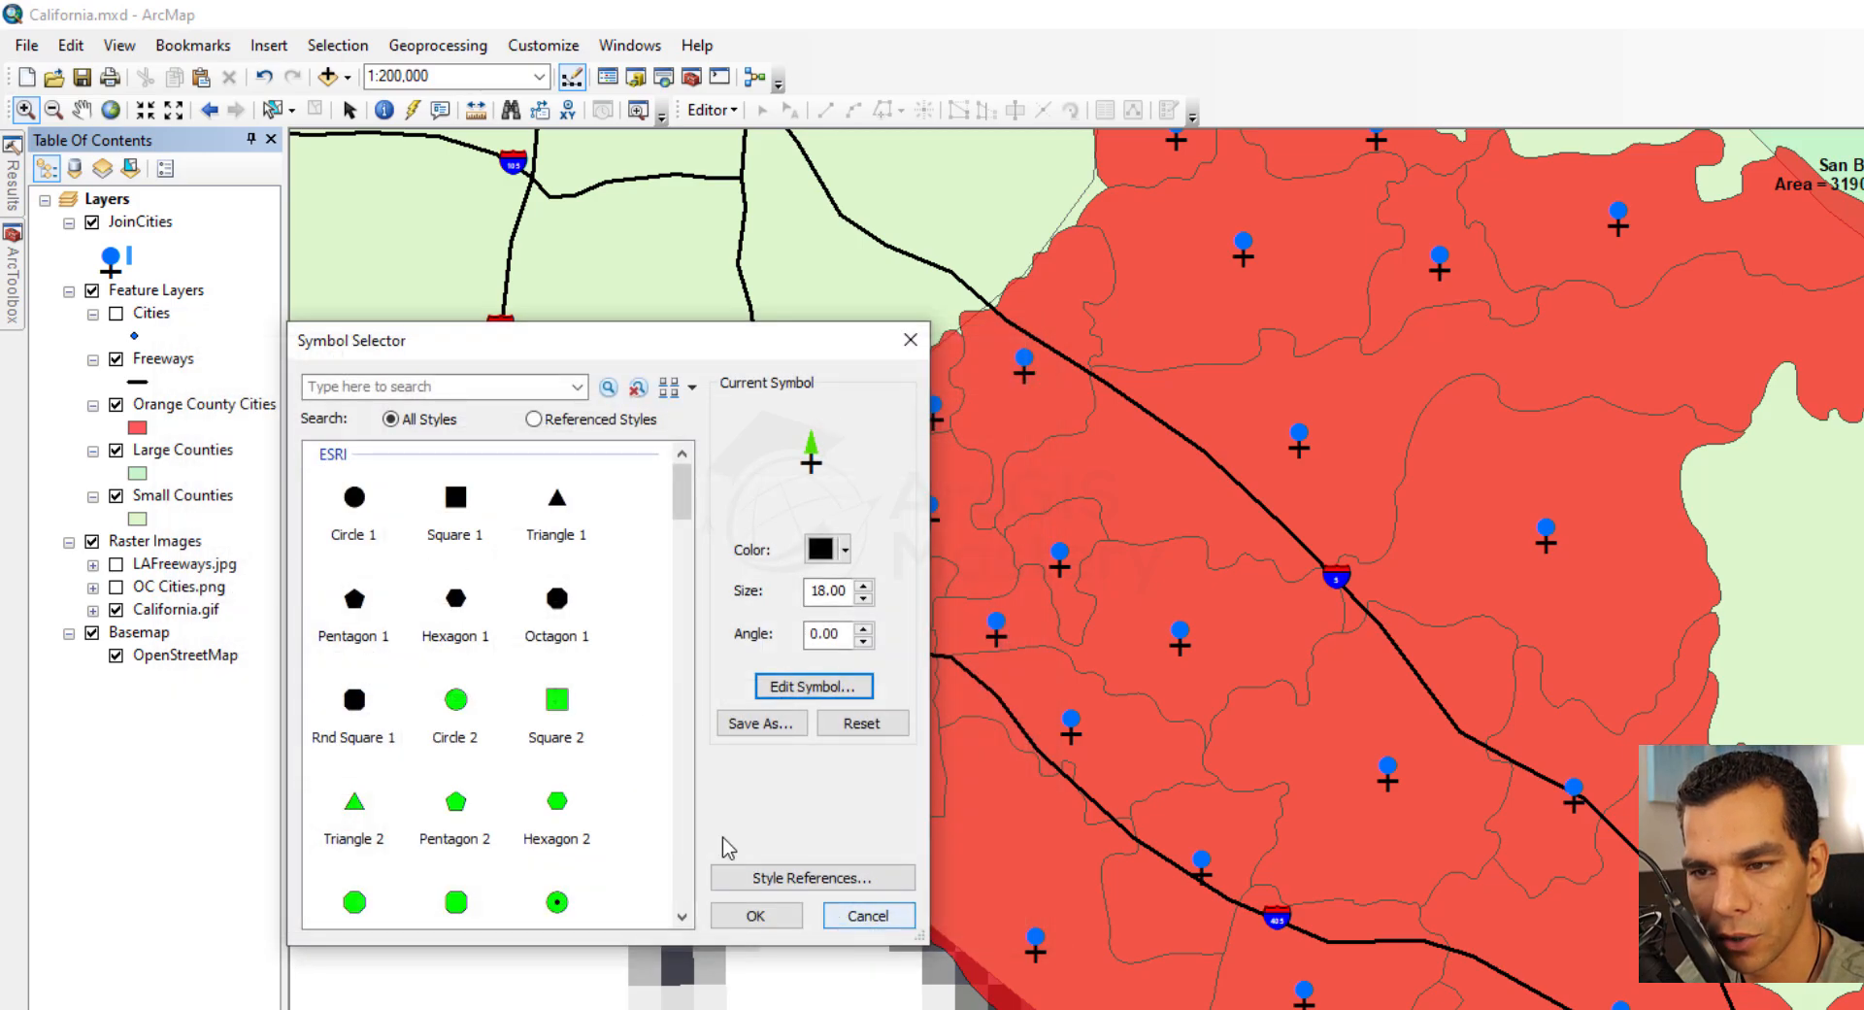
click(754, 916)
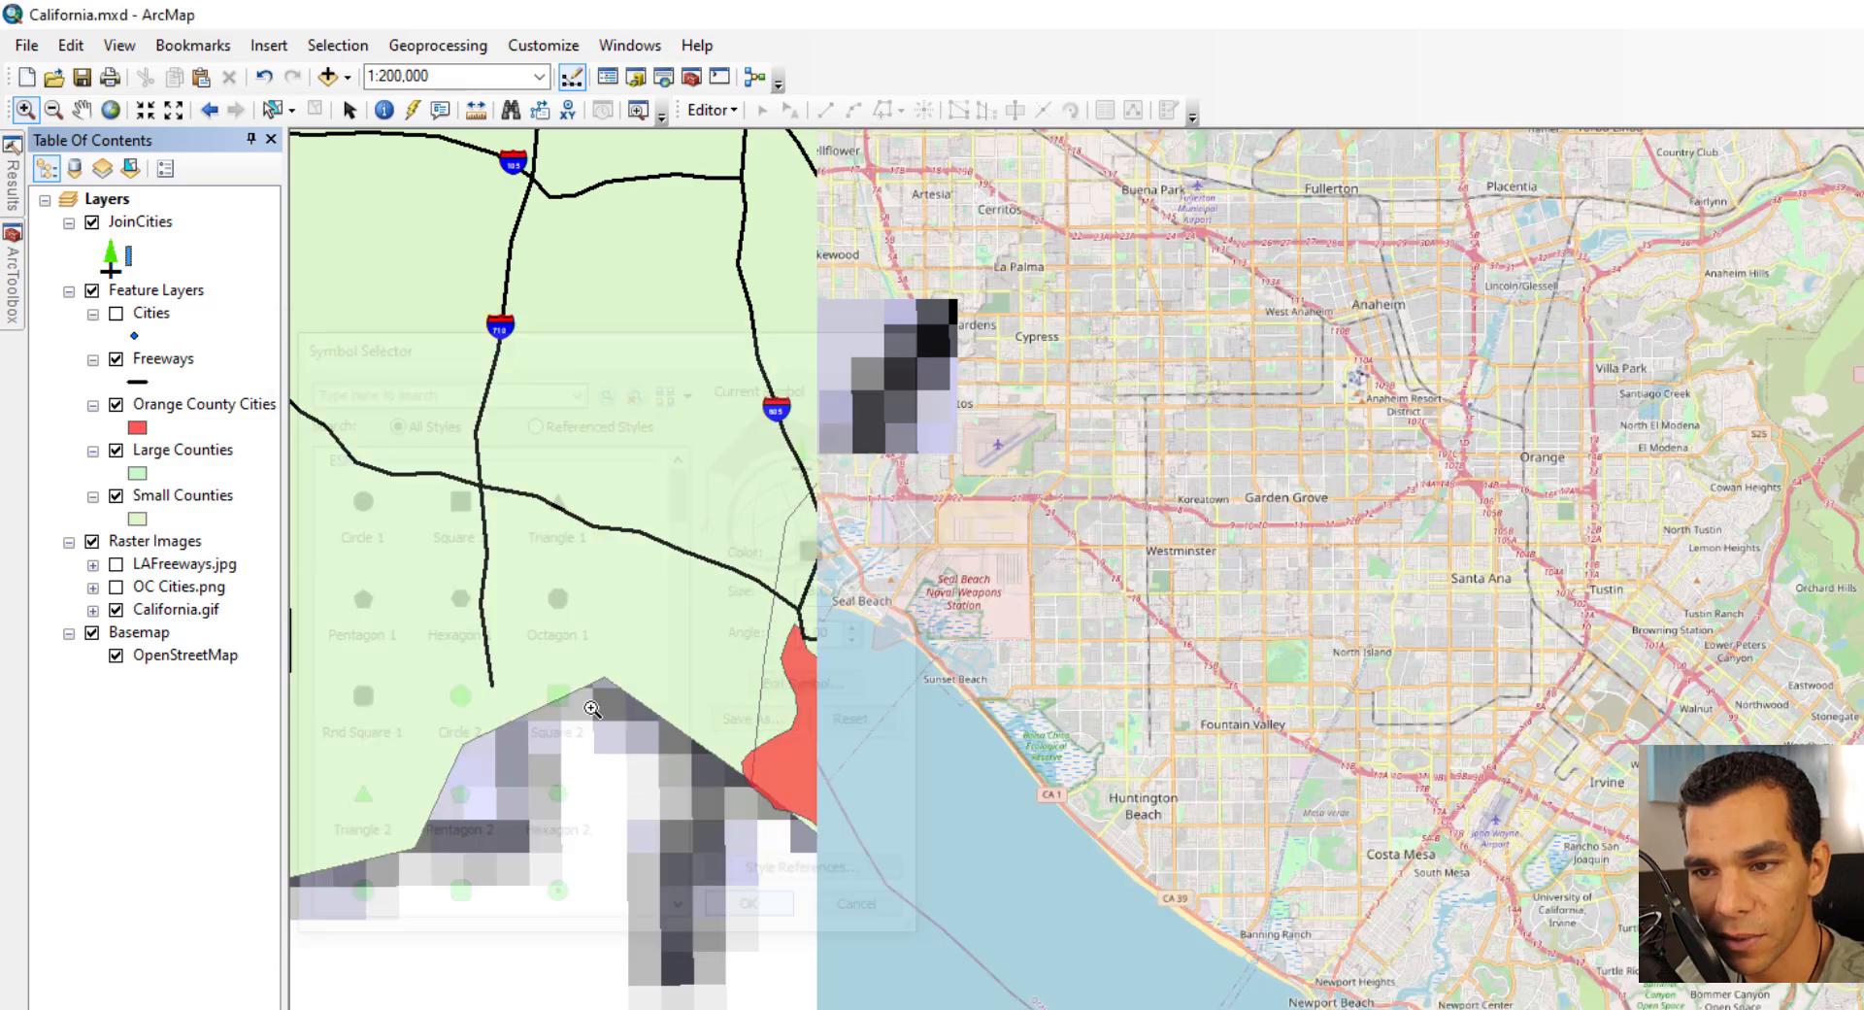
Try a Hash Line Symbol for the Freeways layer and lengthen its template pattern by one square
double_click(138, 382)
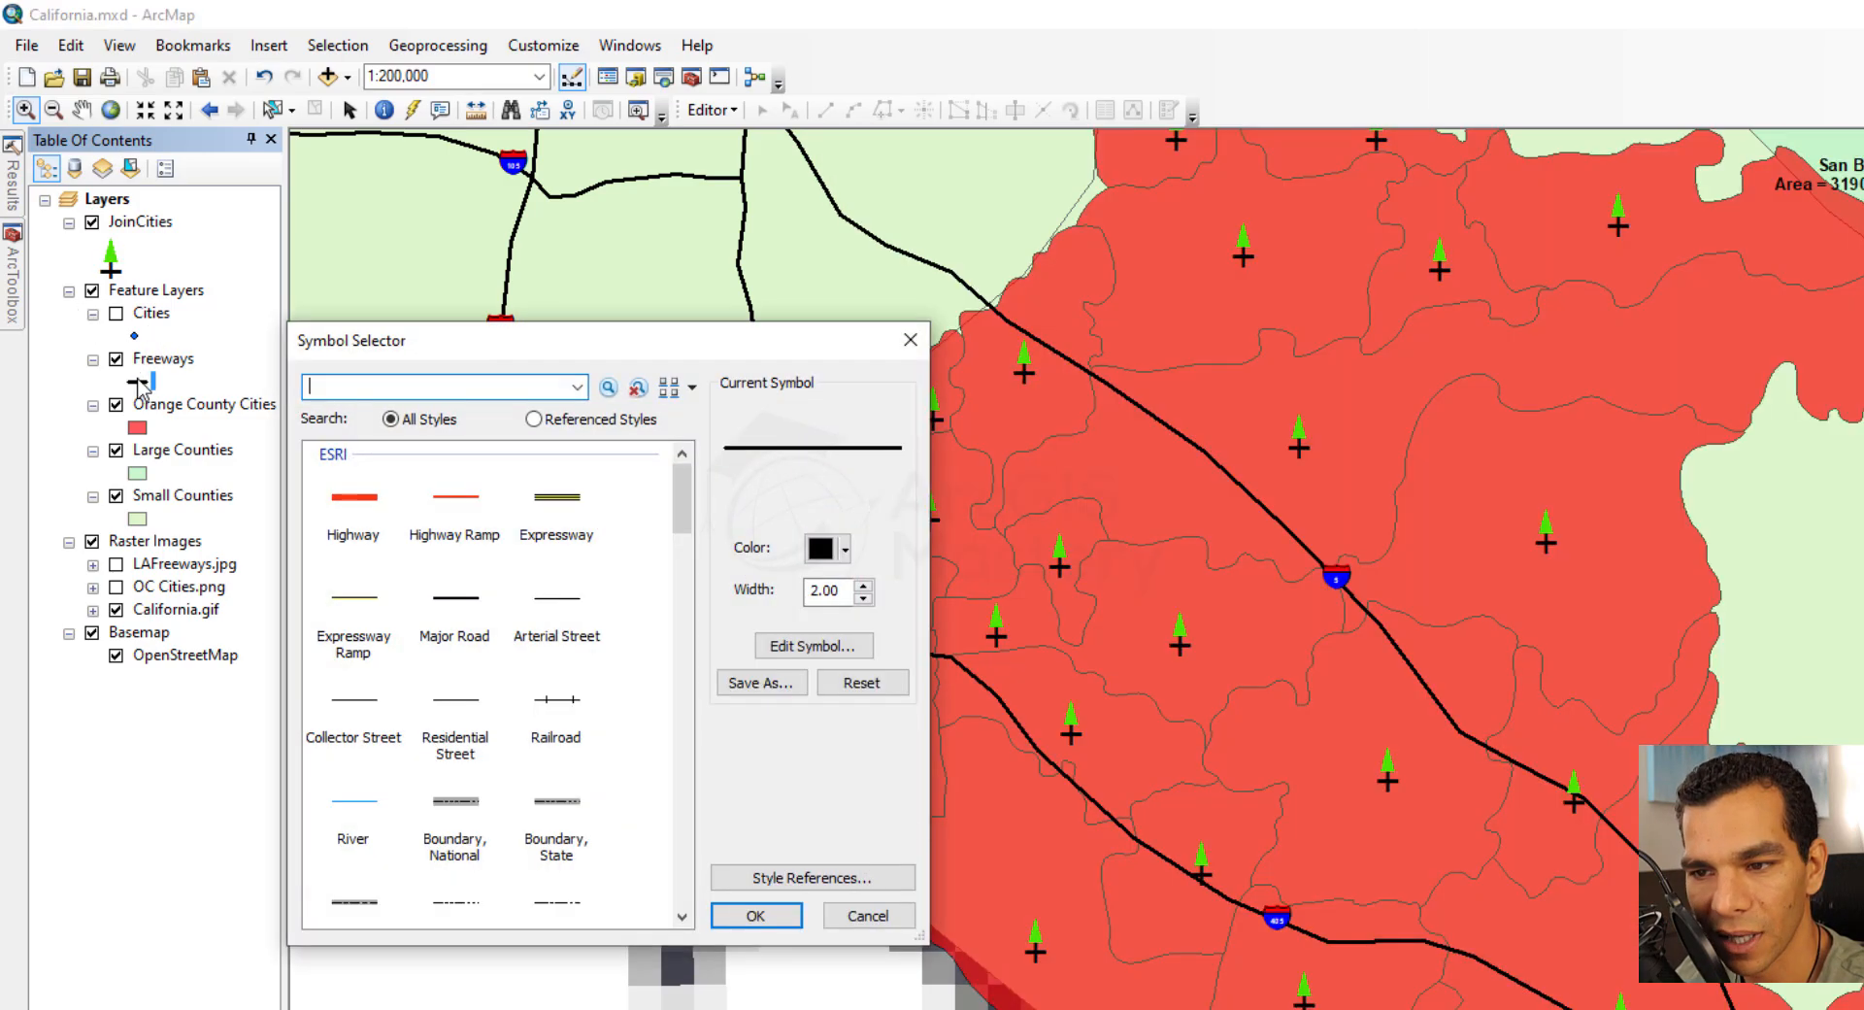
click(840, 528)
click(563, 418)
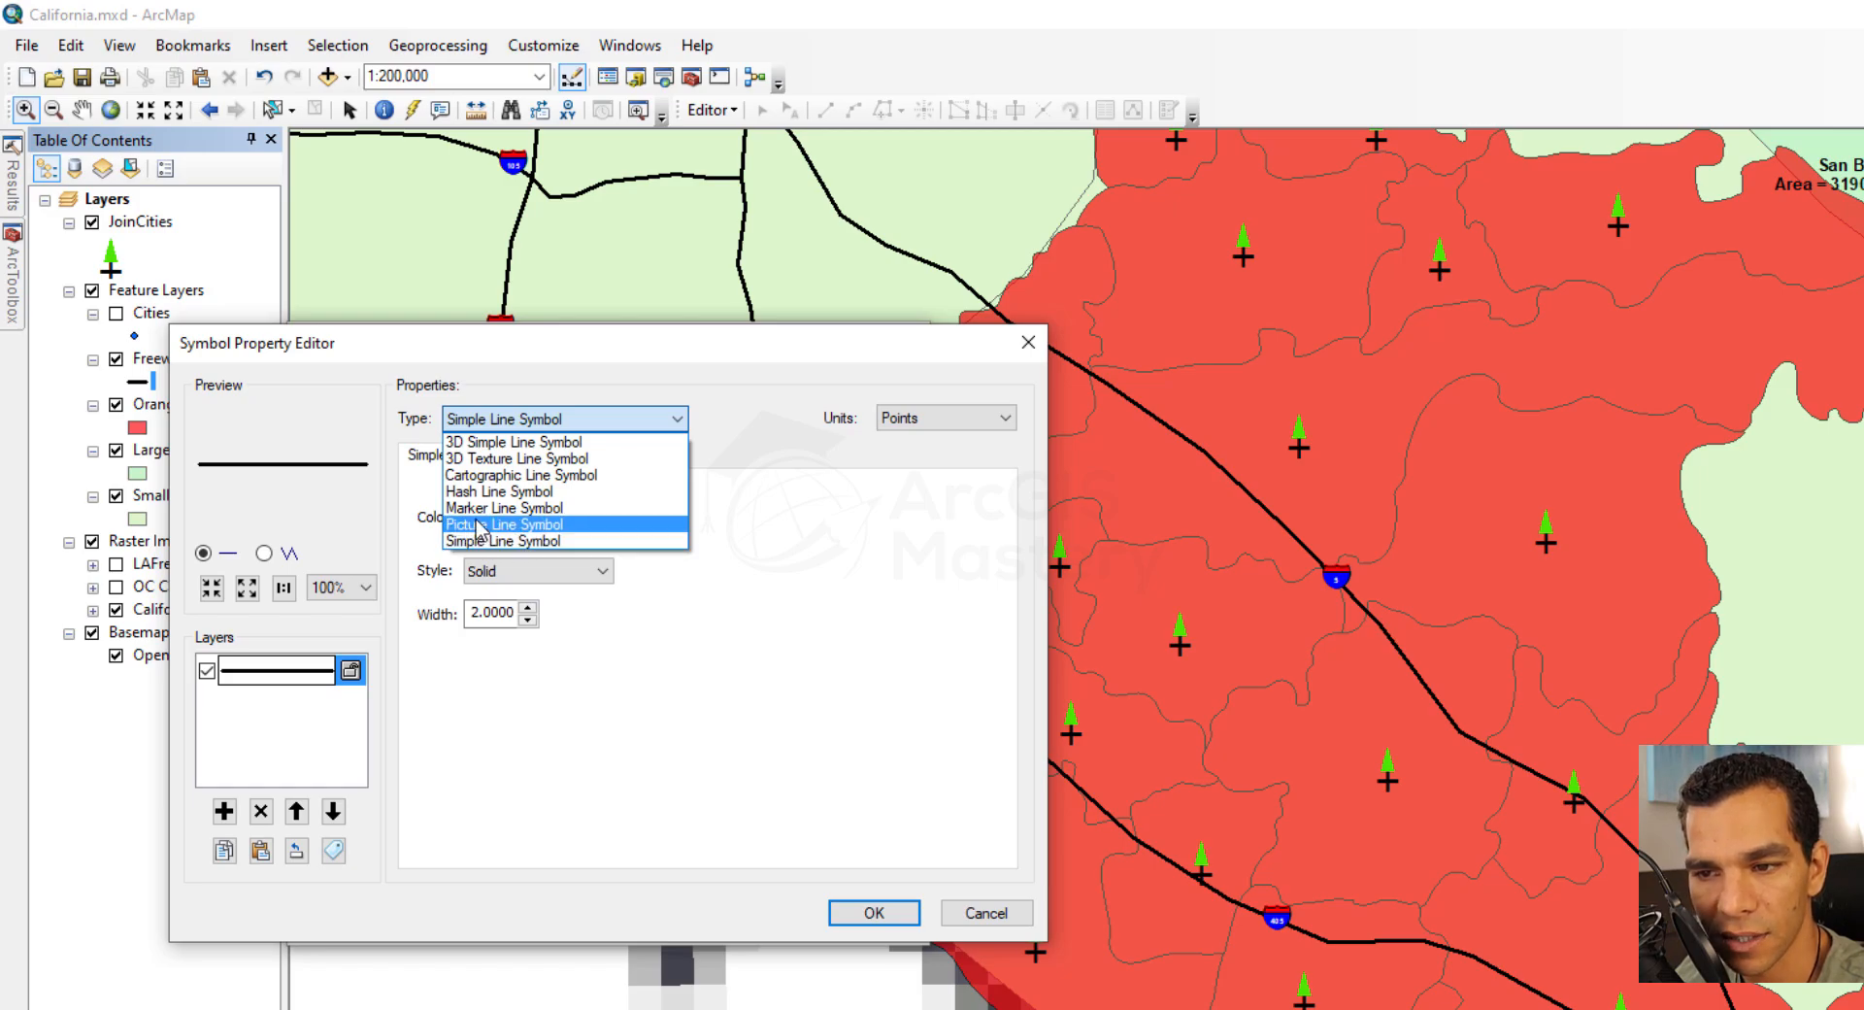
click(471, 491)
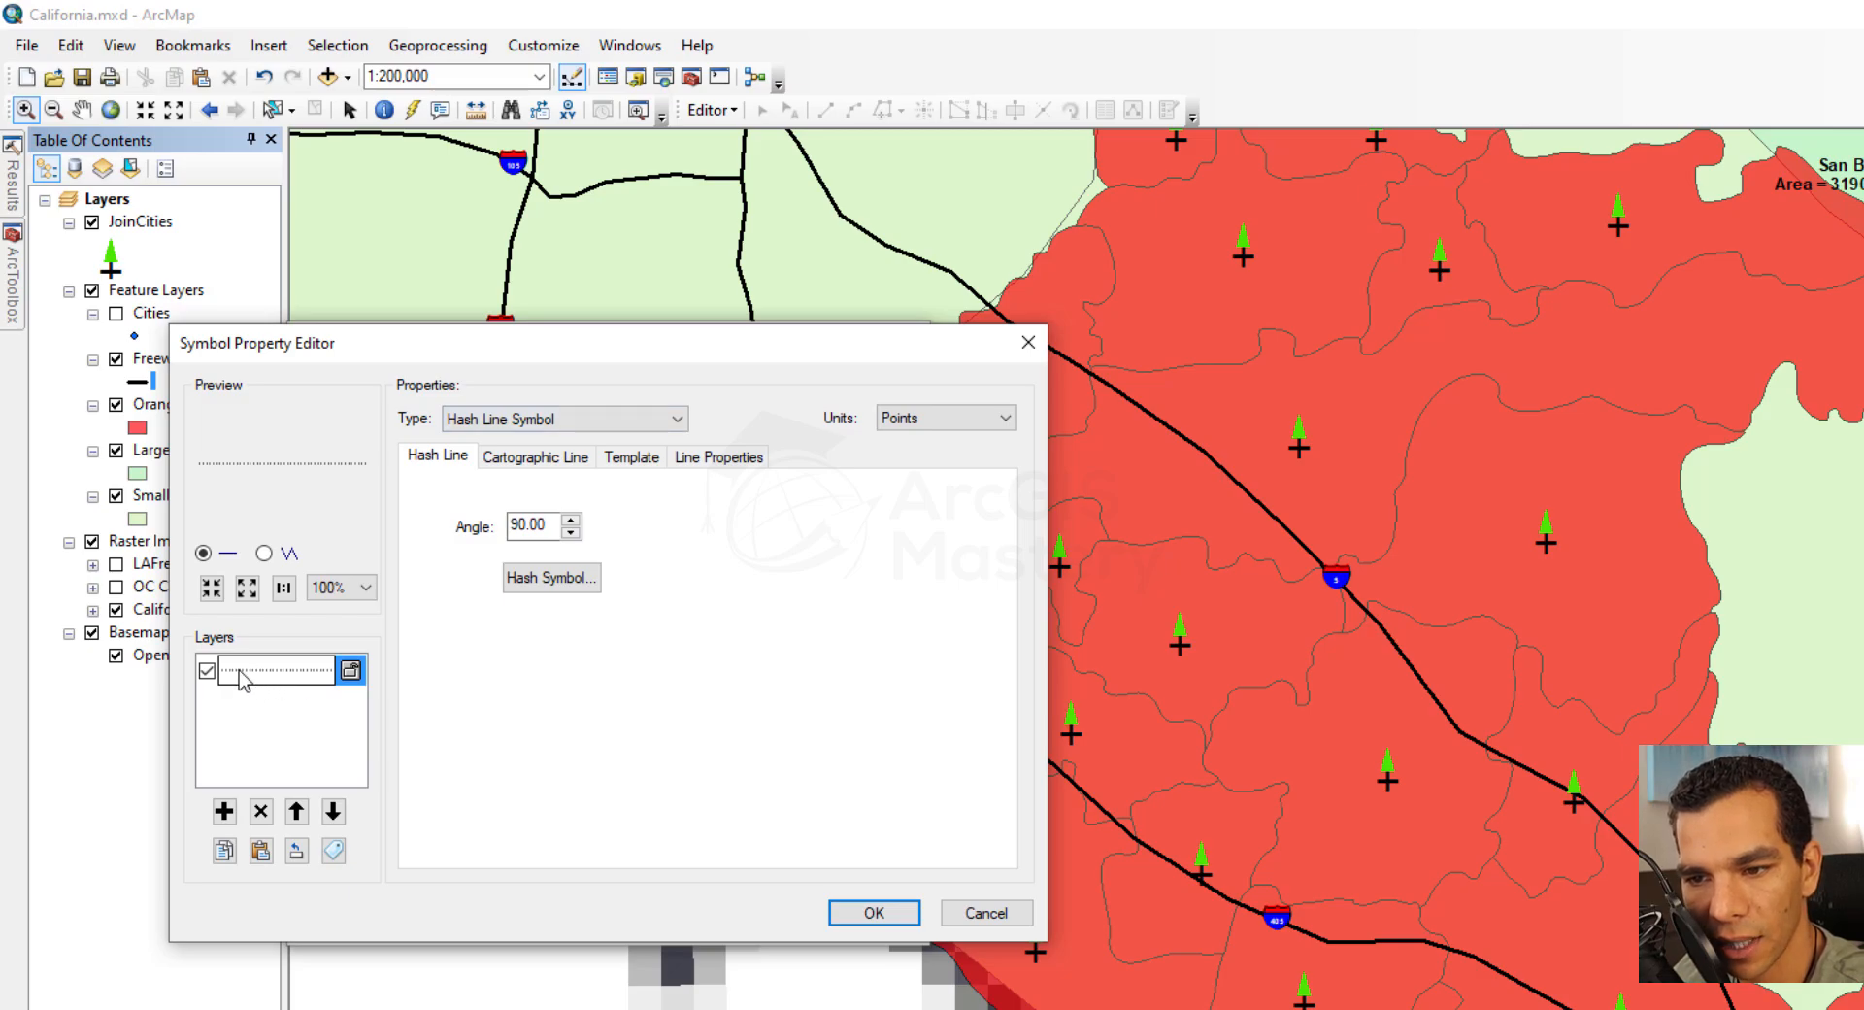
click(711, 458)
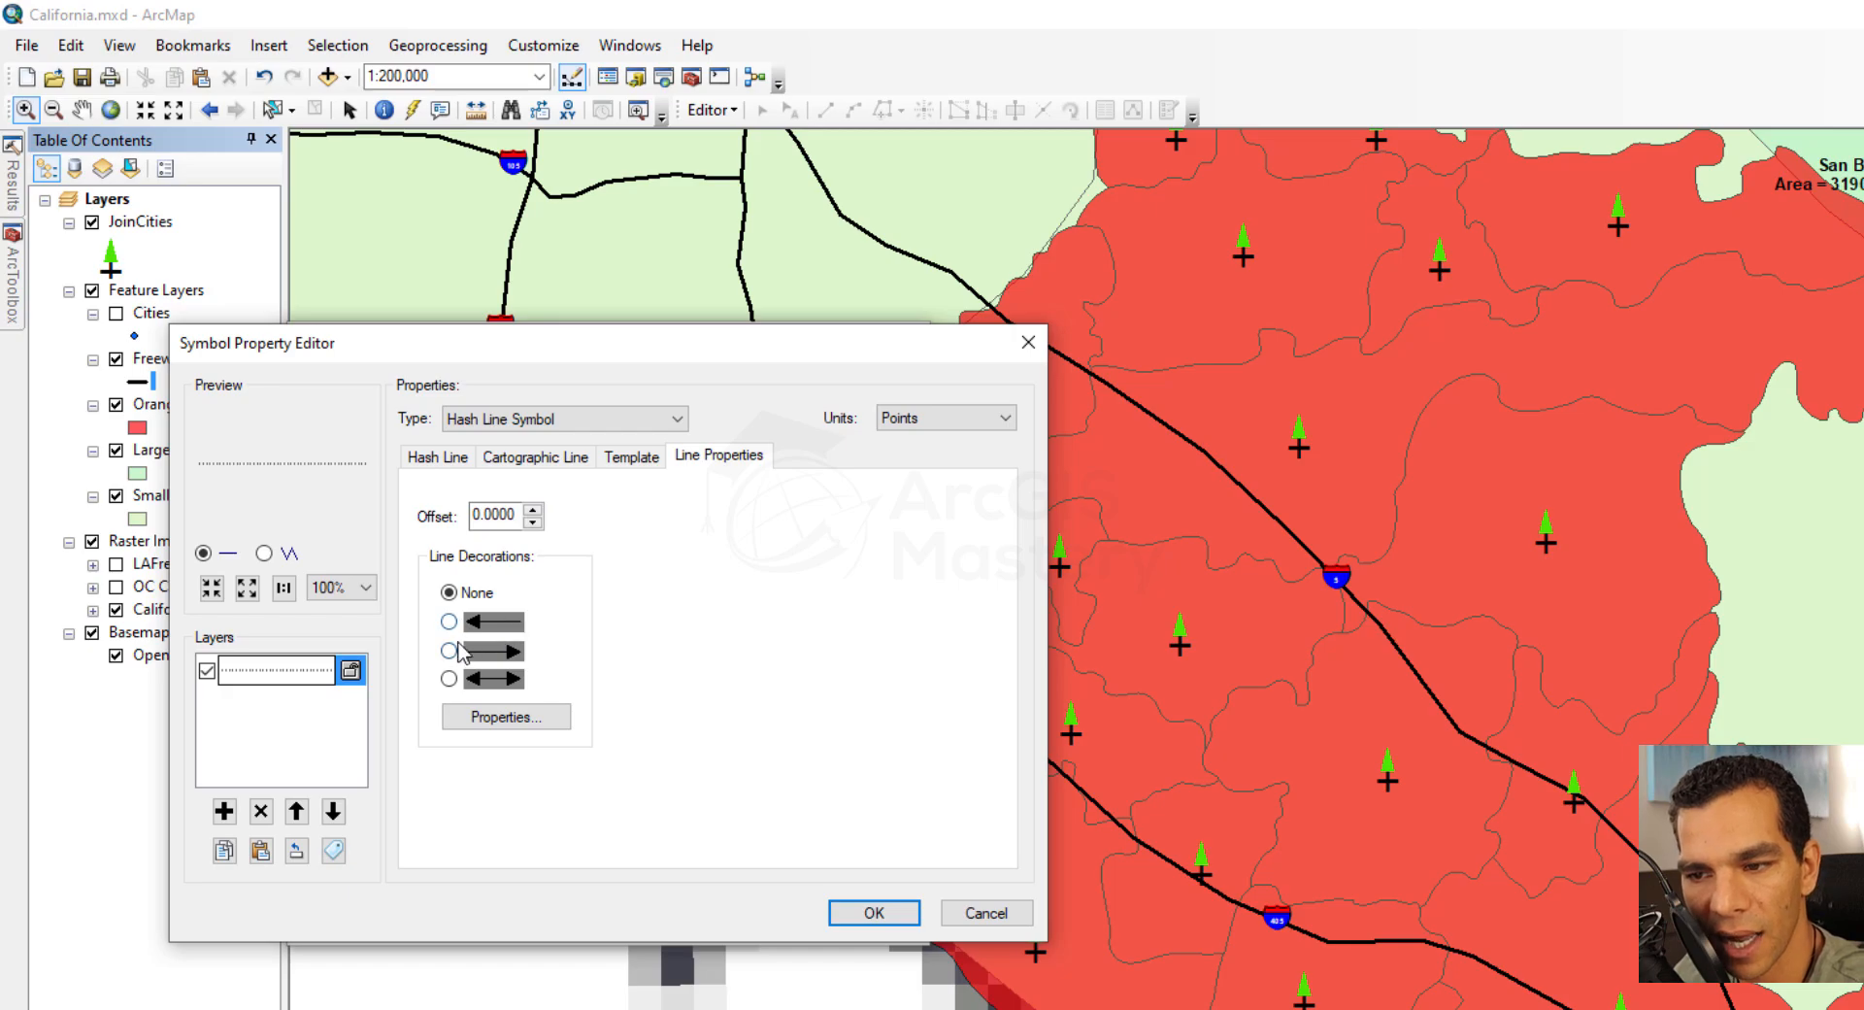
click(629, 464)
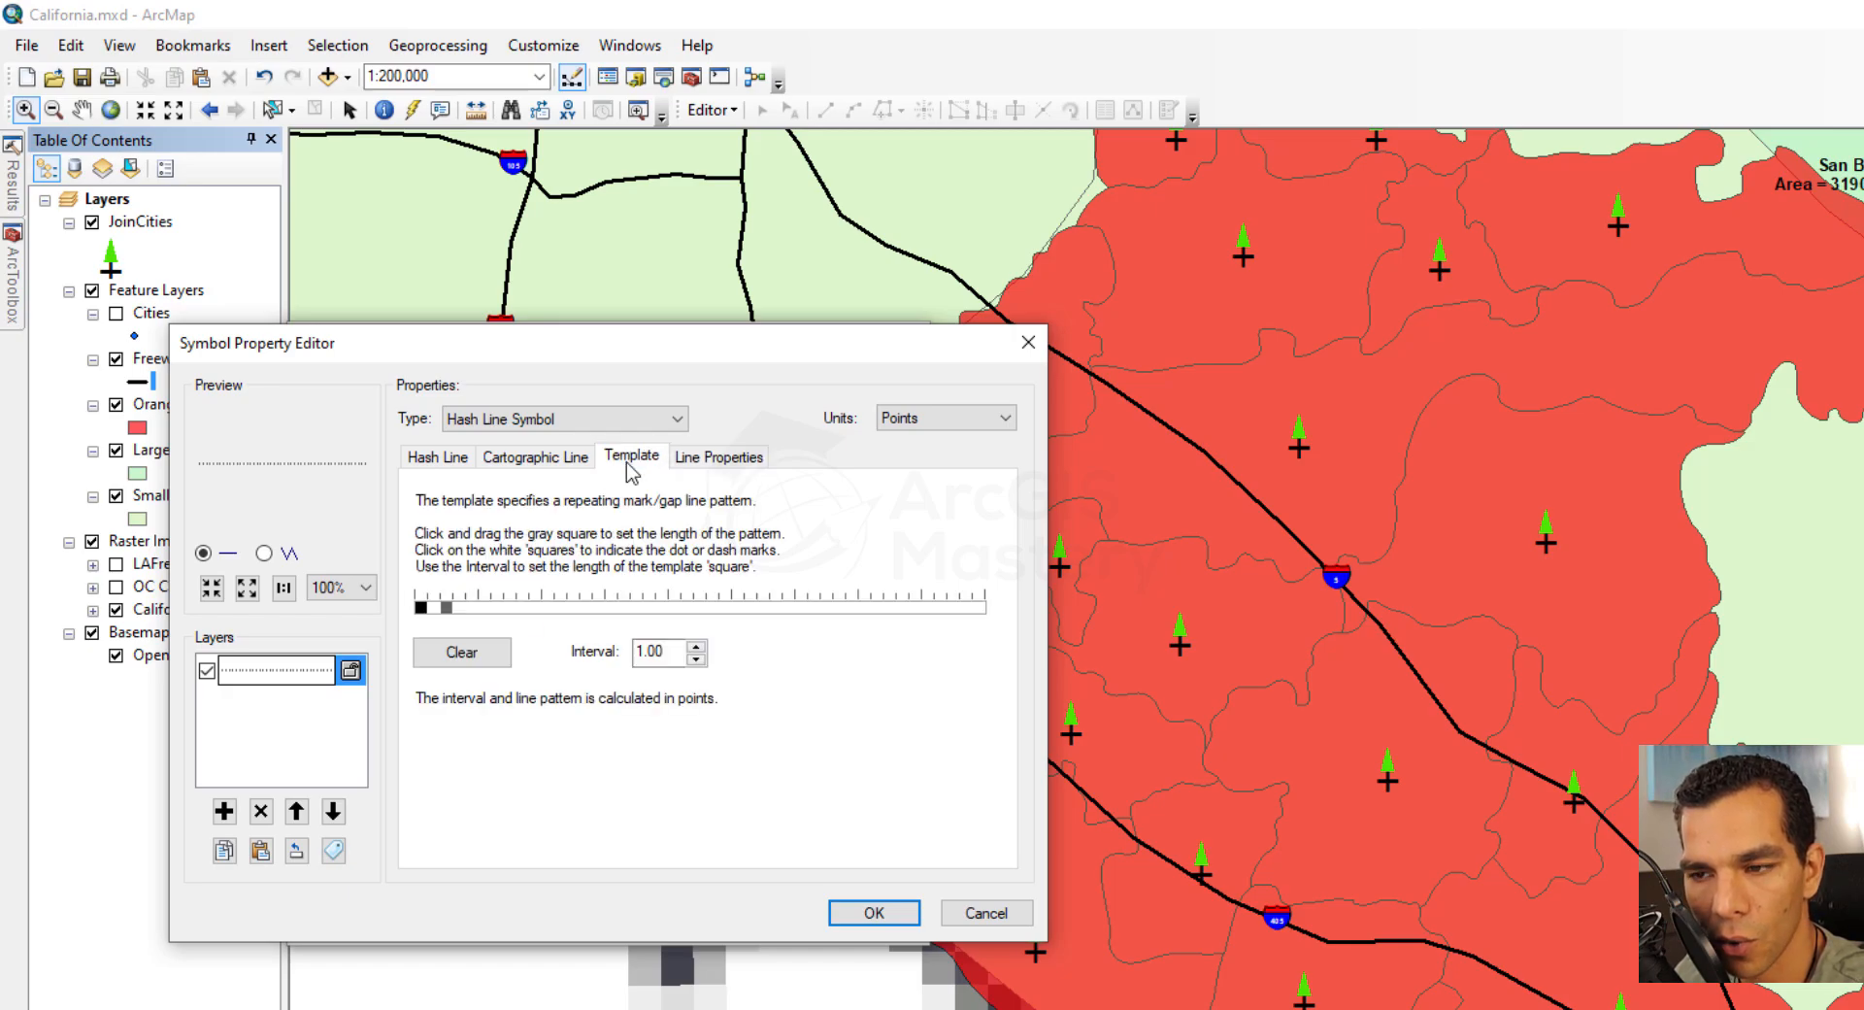
drag(447, 608, 461, 609)
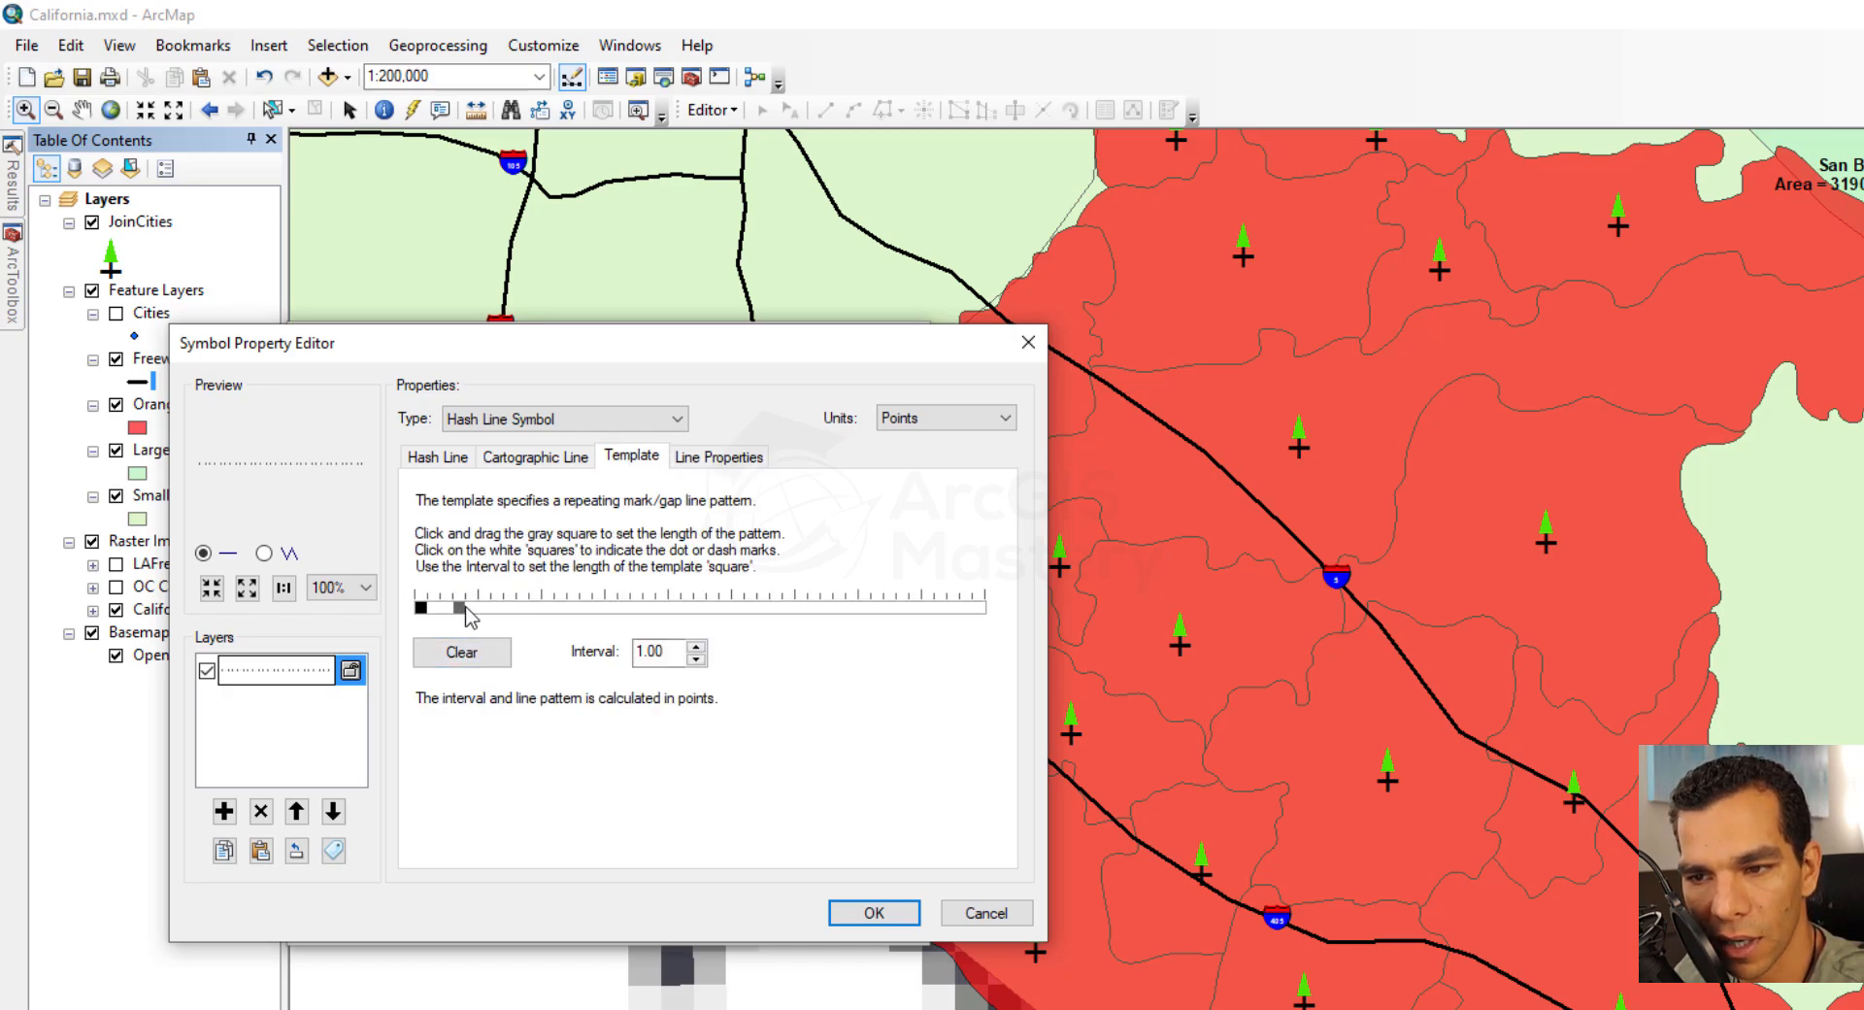
click(442, 458)
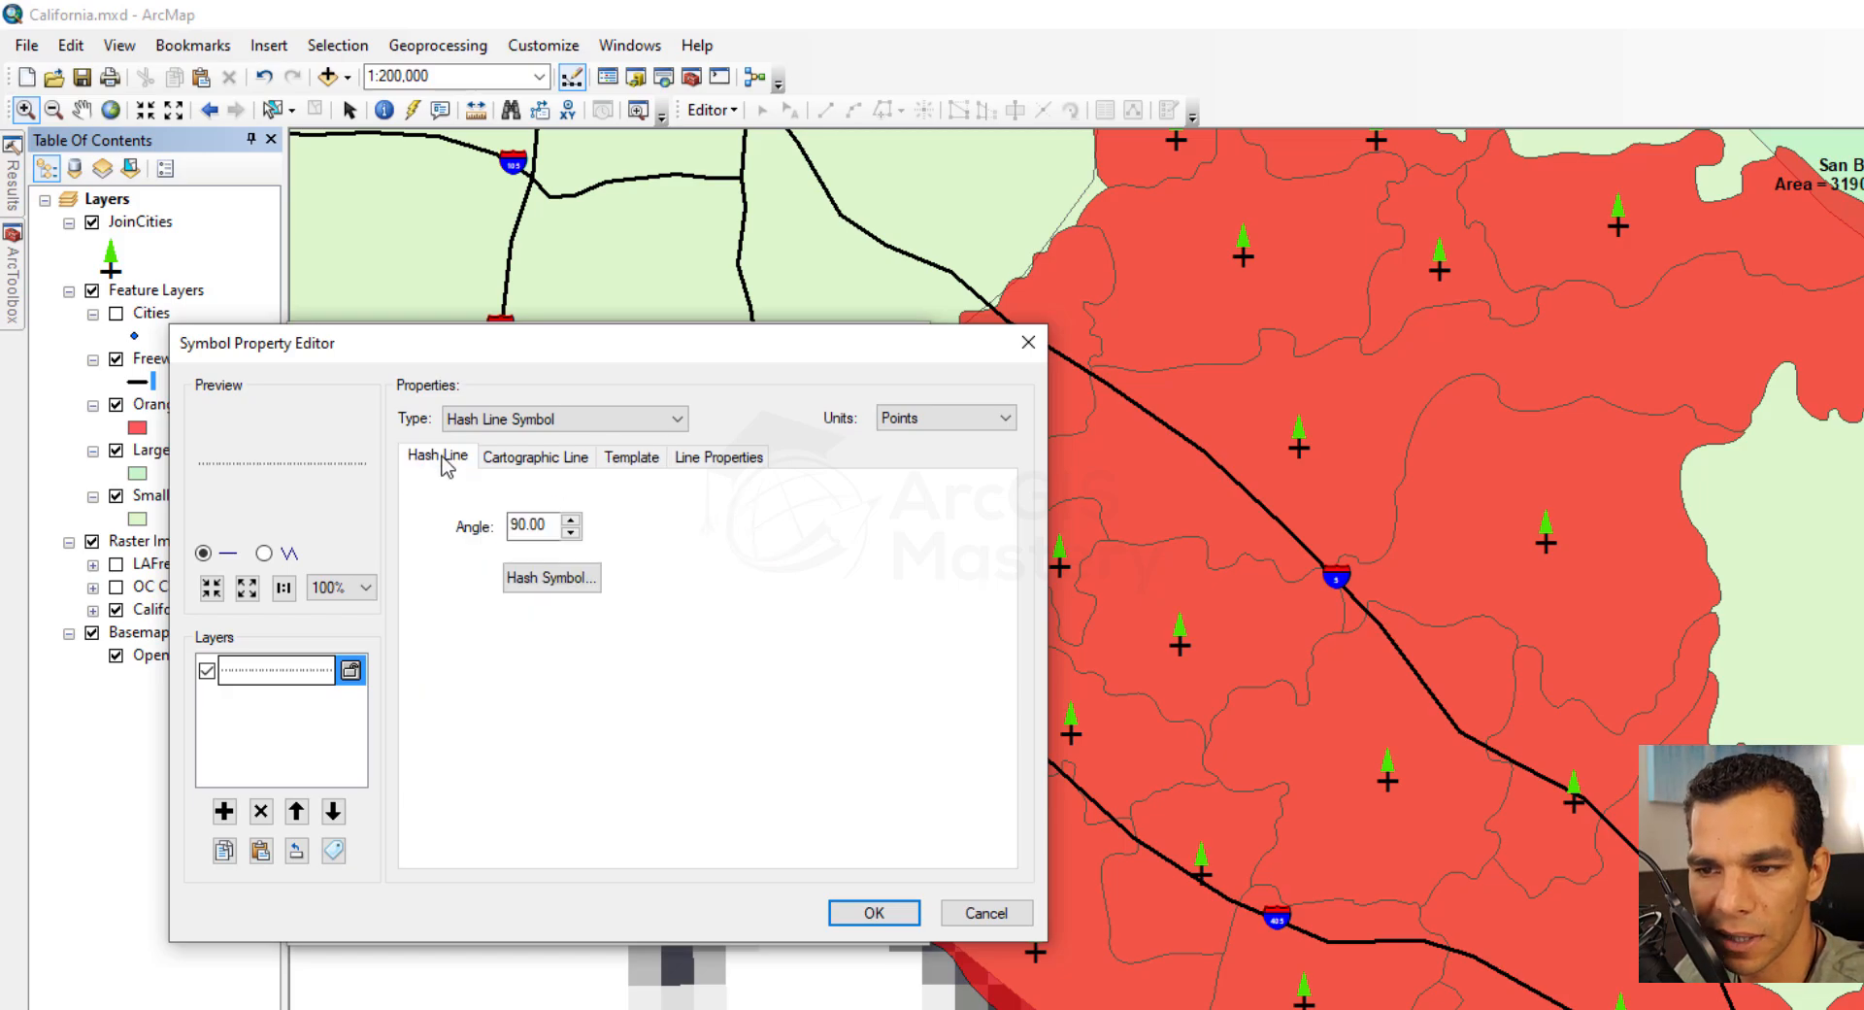
Try a Marker Line Symbol for the Freeways line, using the green Circle 2 marker
click(583, 419)
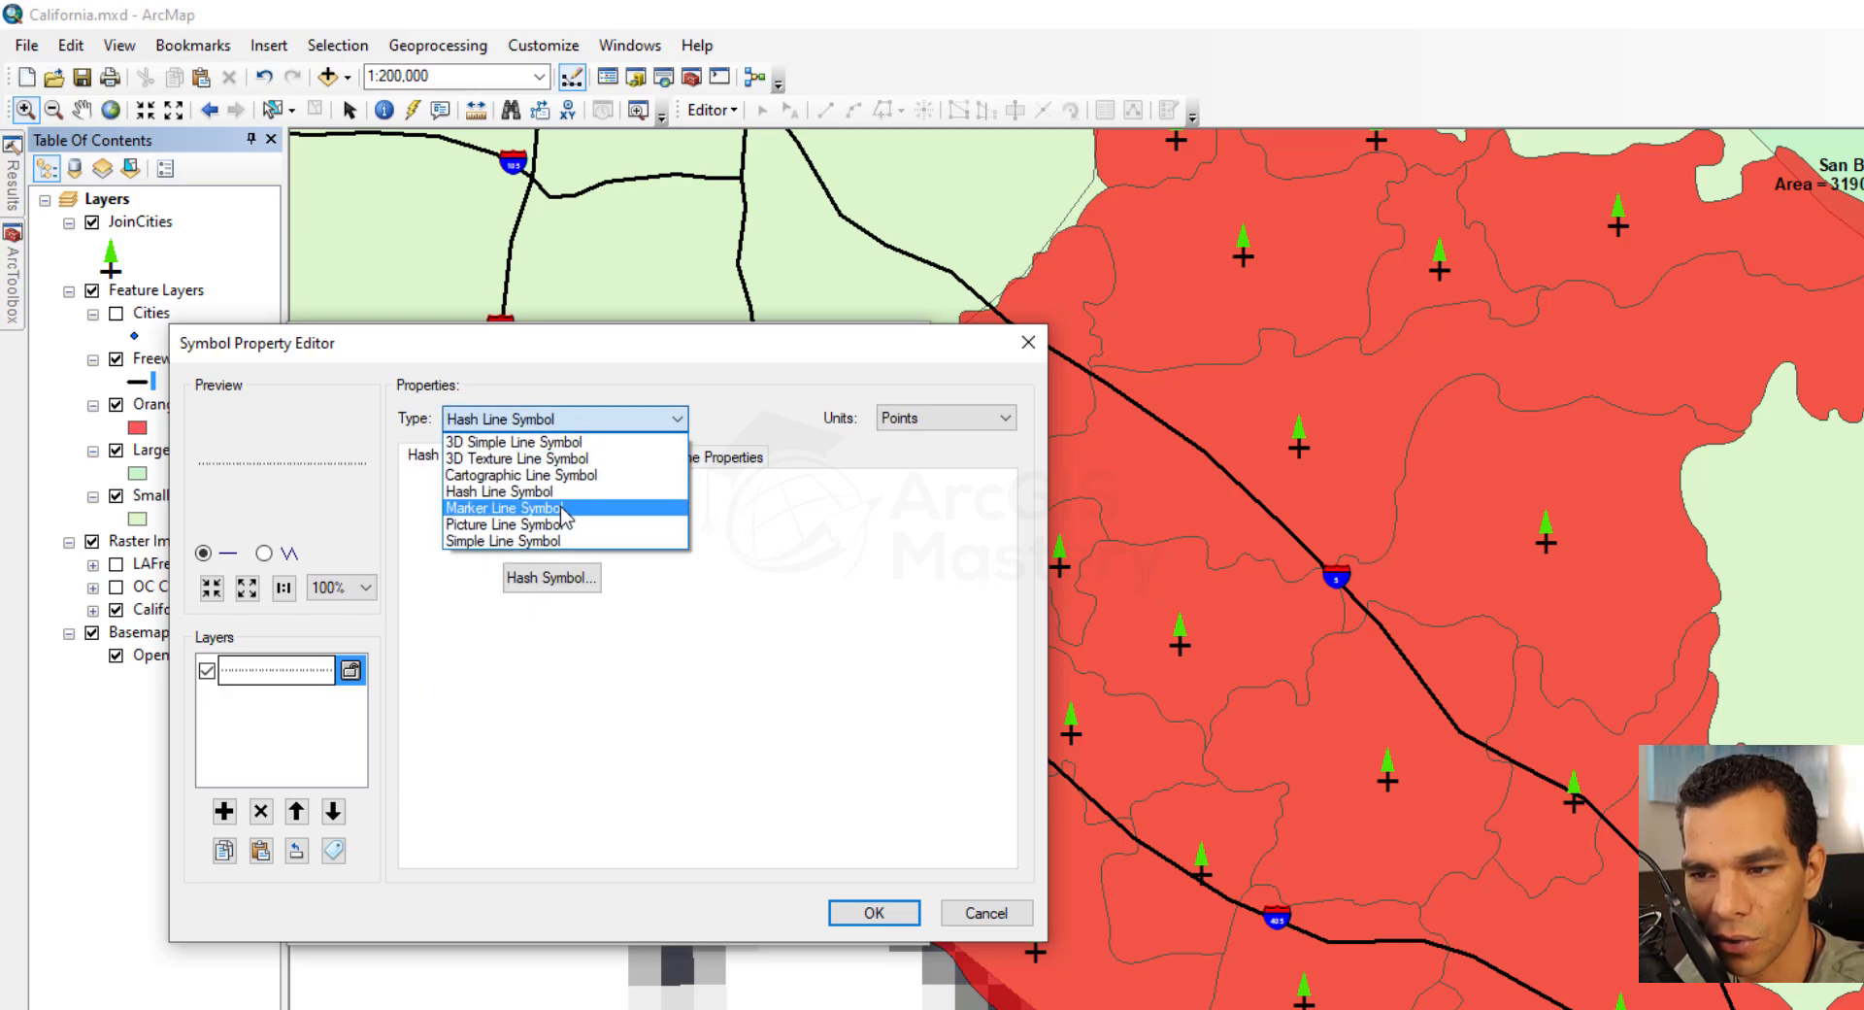
click(561, 508)
click(525, 537)
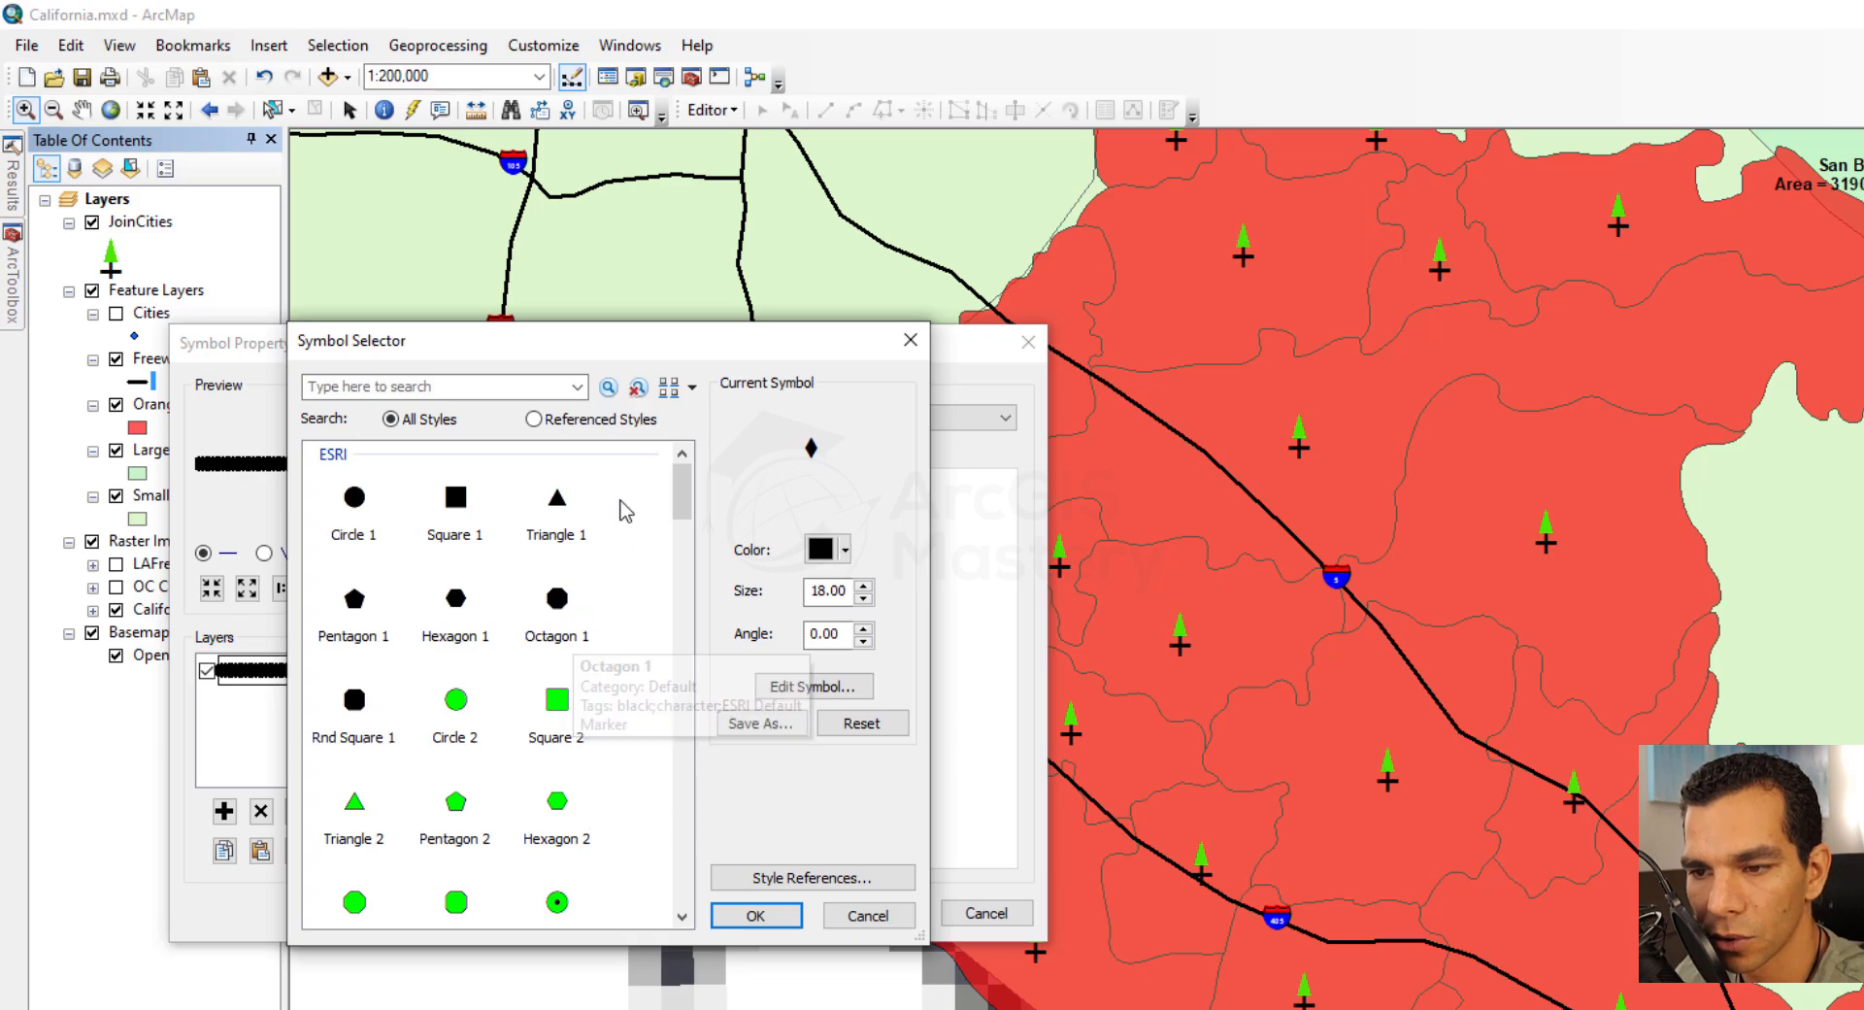
double_click(460, 711)
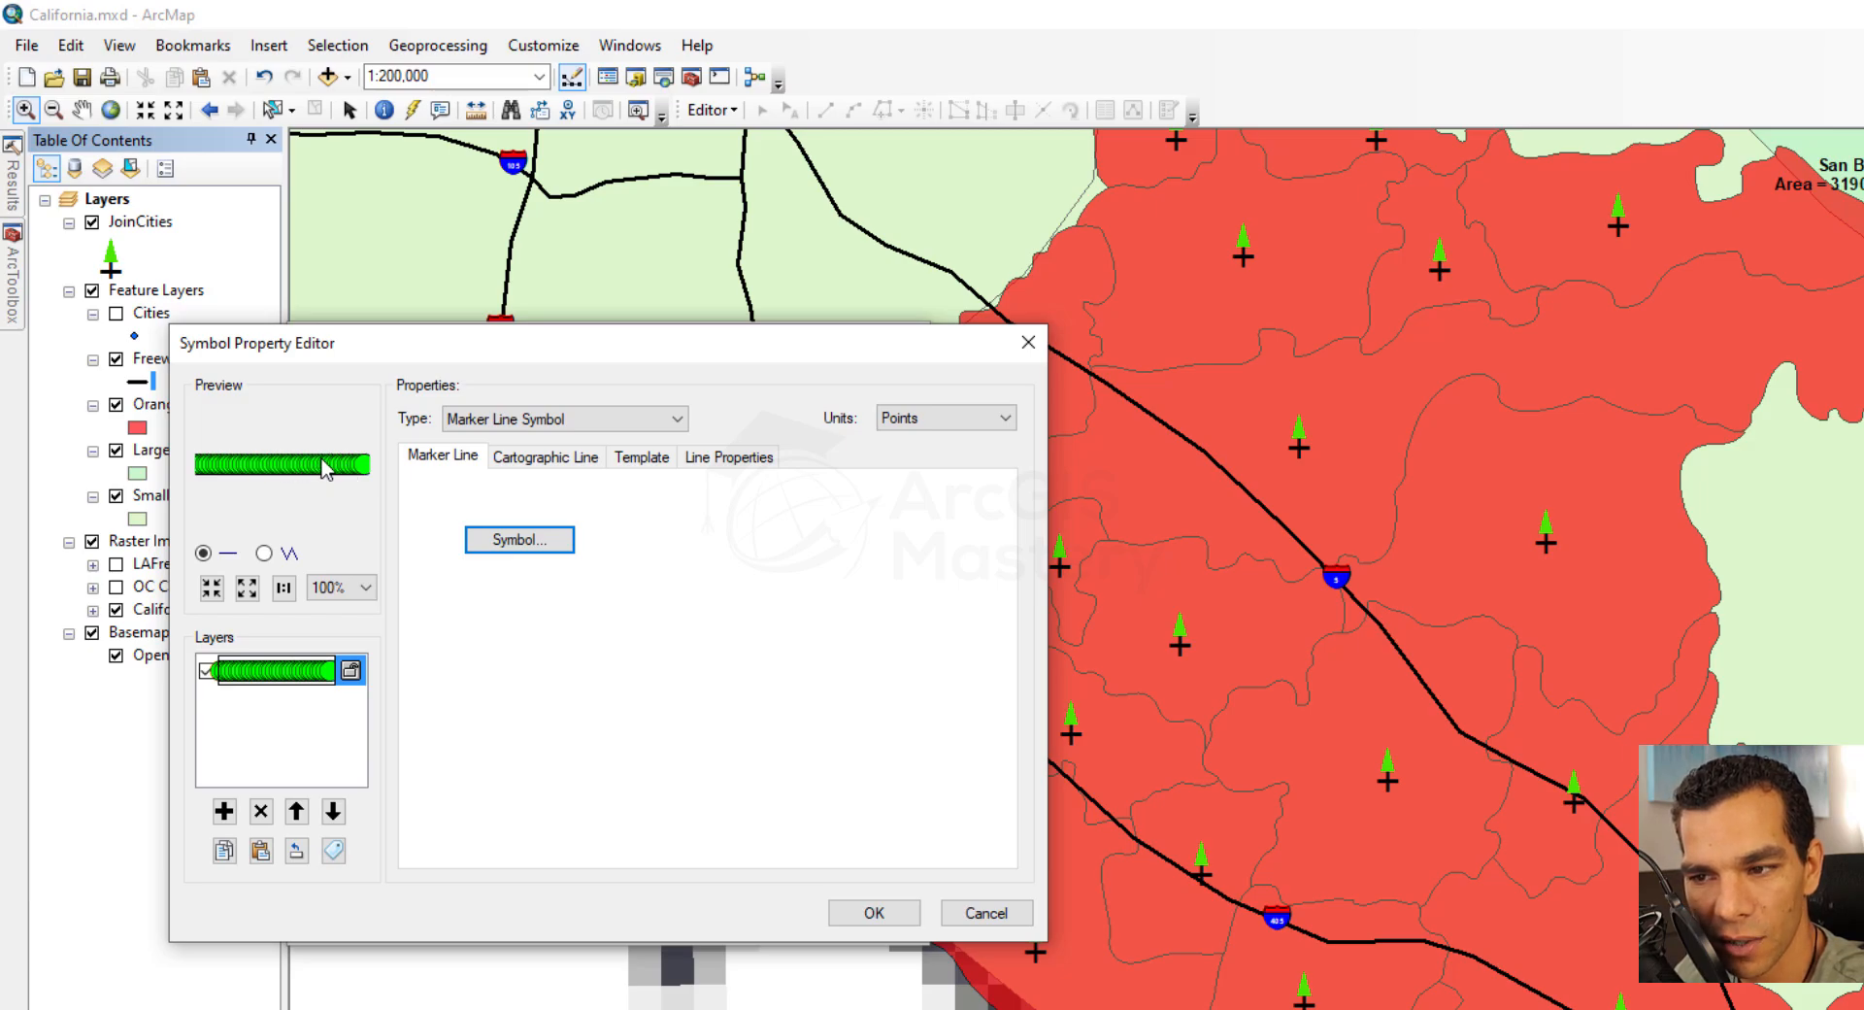
Lengthen the marker line's template pattern until the circles sit side by side, then try interval 2 and return it to 1
click(630, 464)
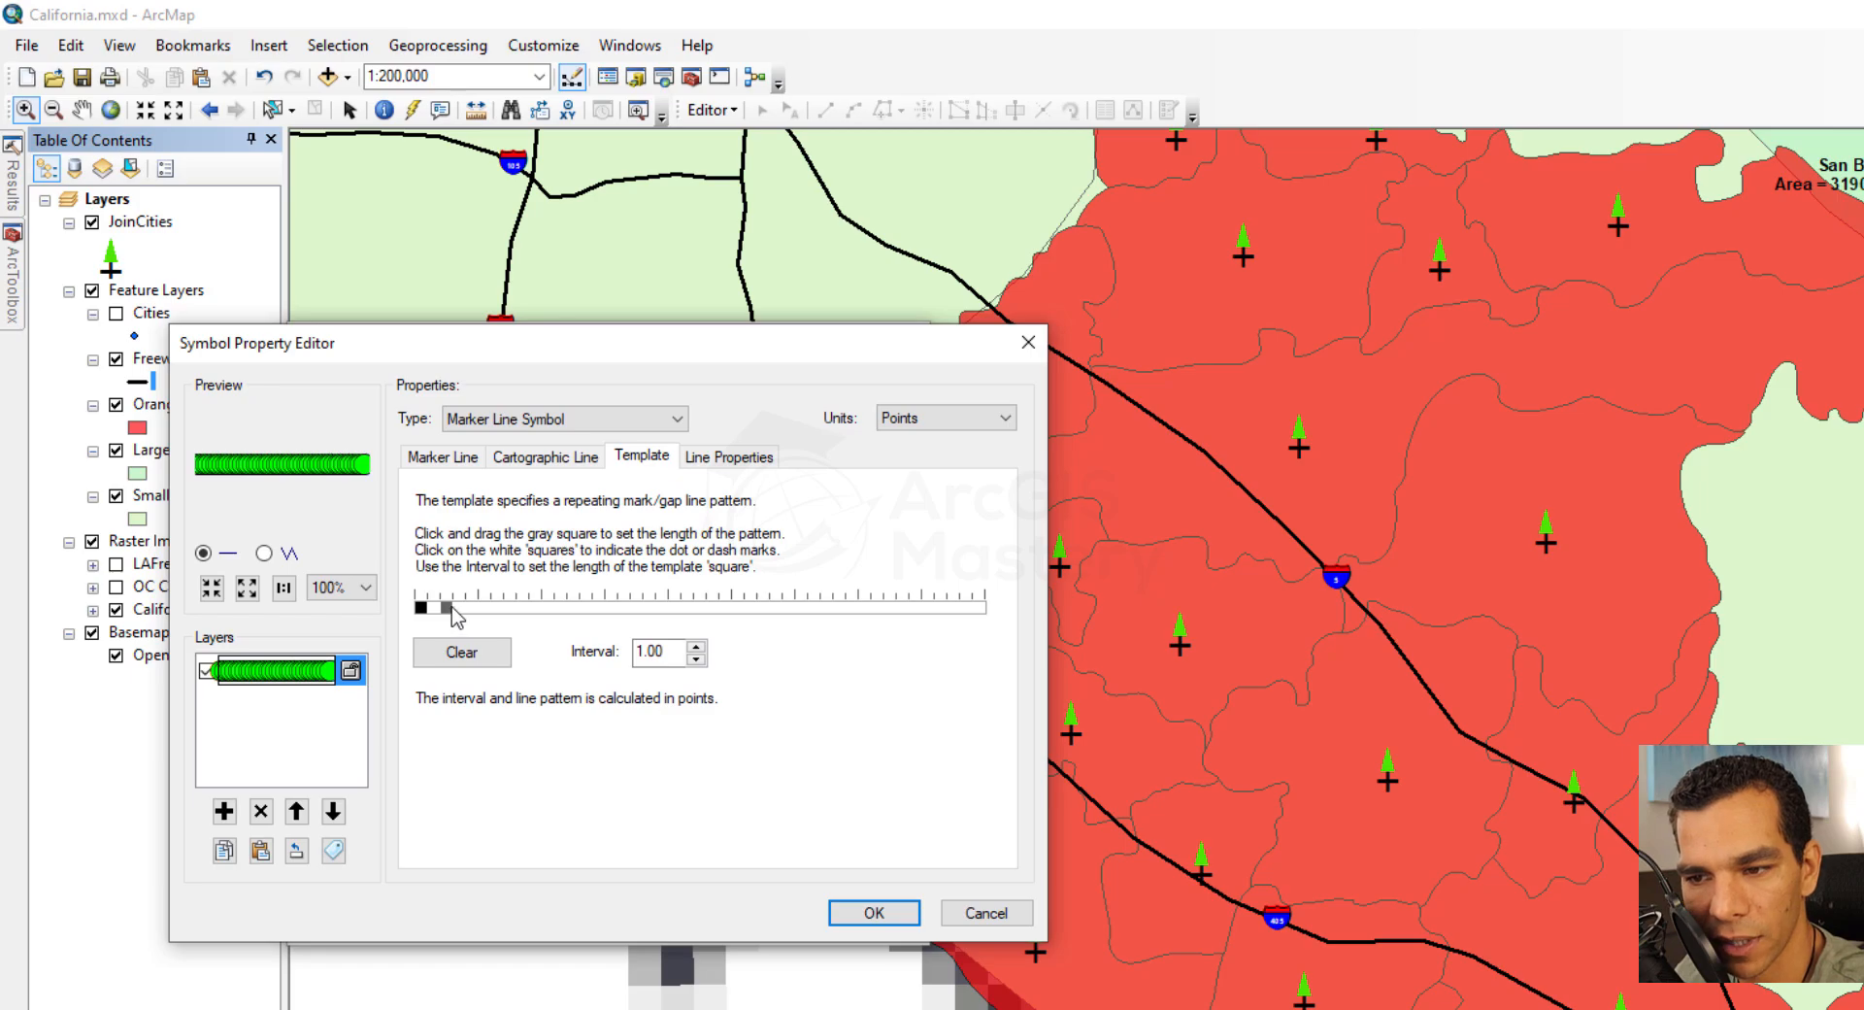
drag(452, 608, 587, 612)
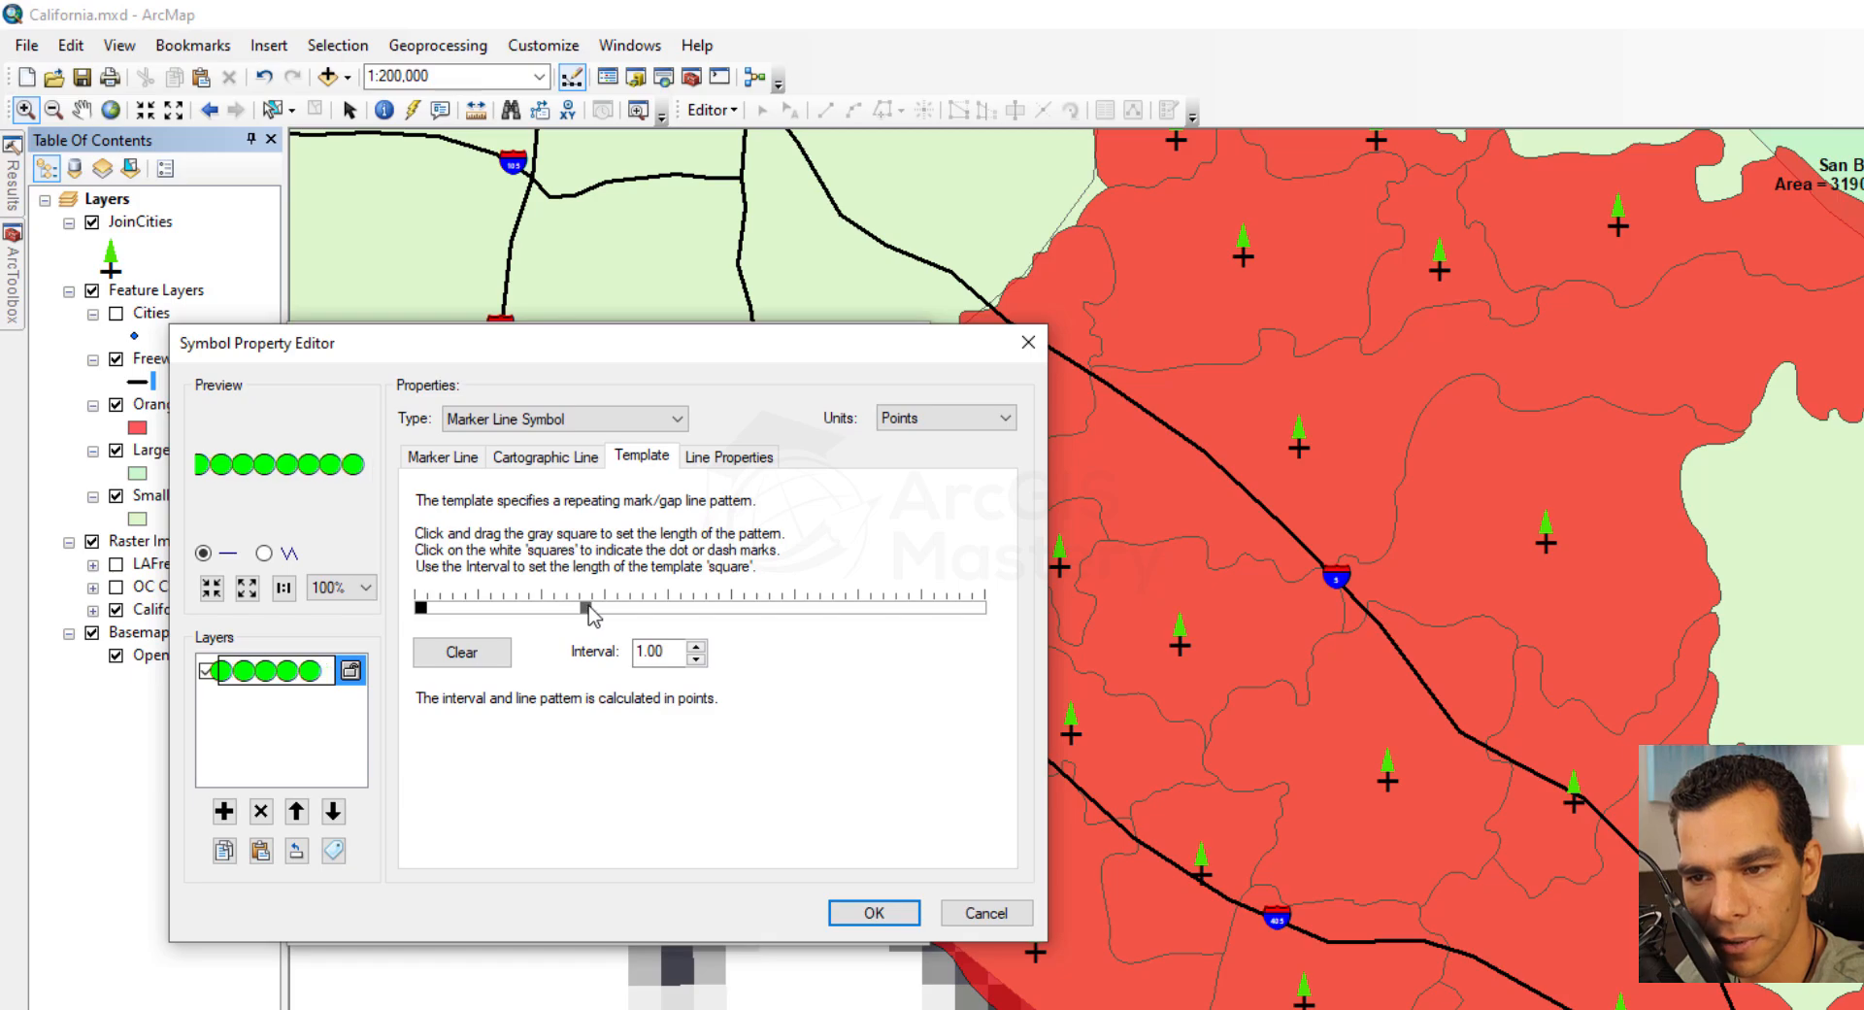
click(695, 649)
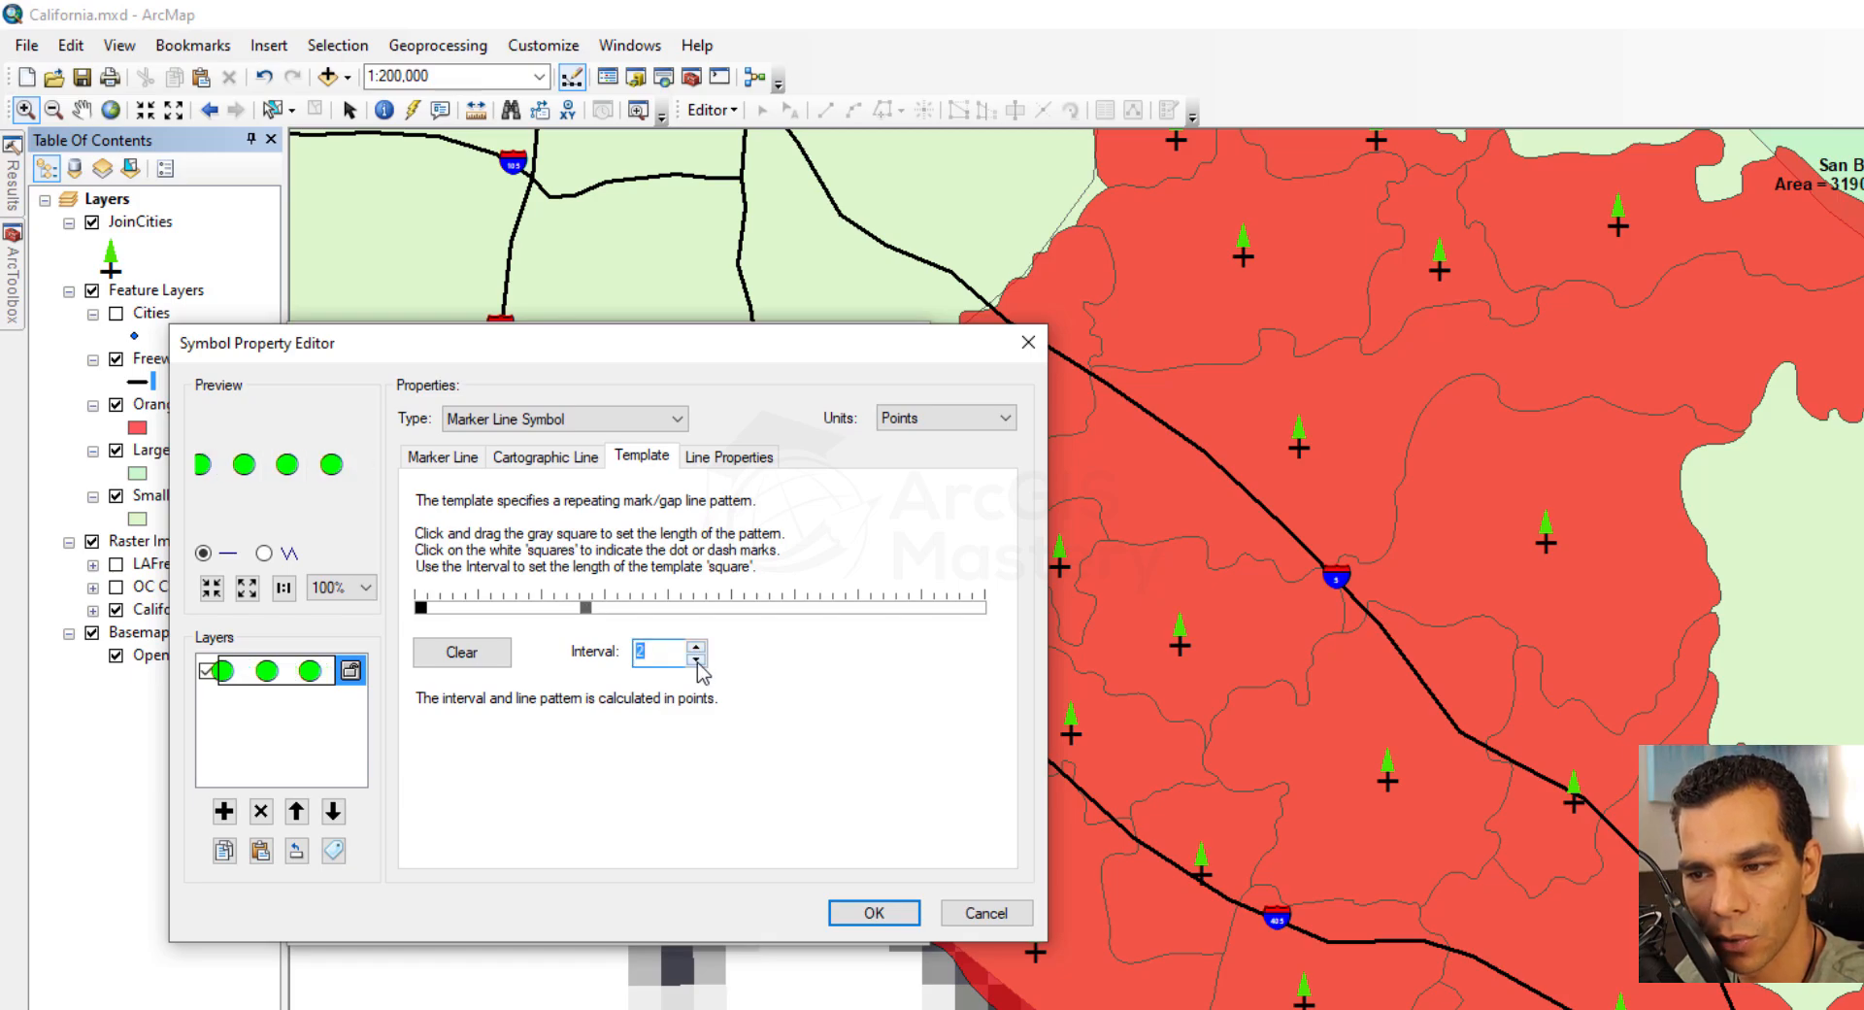
click(696, 660)
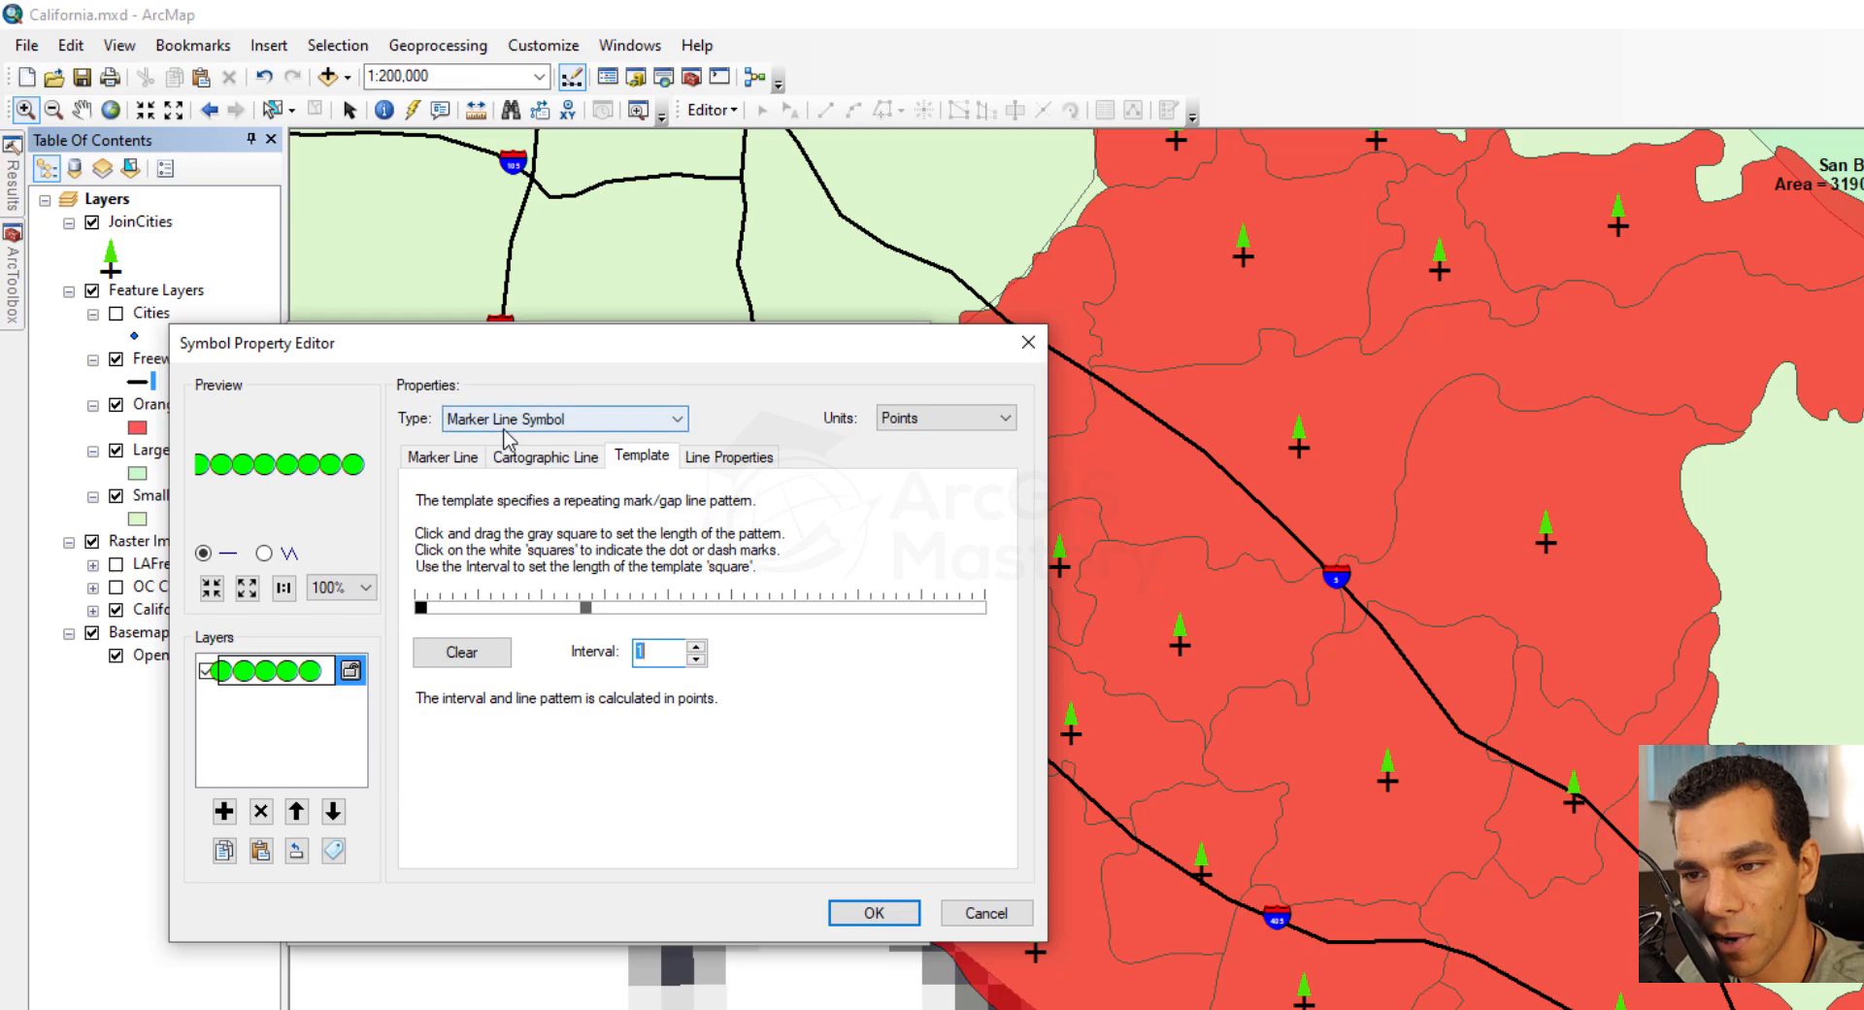
Review the marker line's cartographic and line decoration settings, and cancel the Freeways symbol changes
click(540, 460)
click(464, 460)
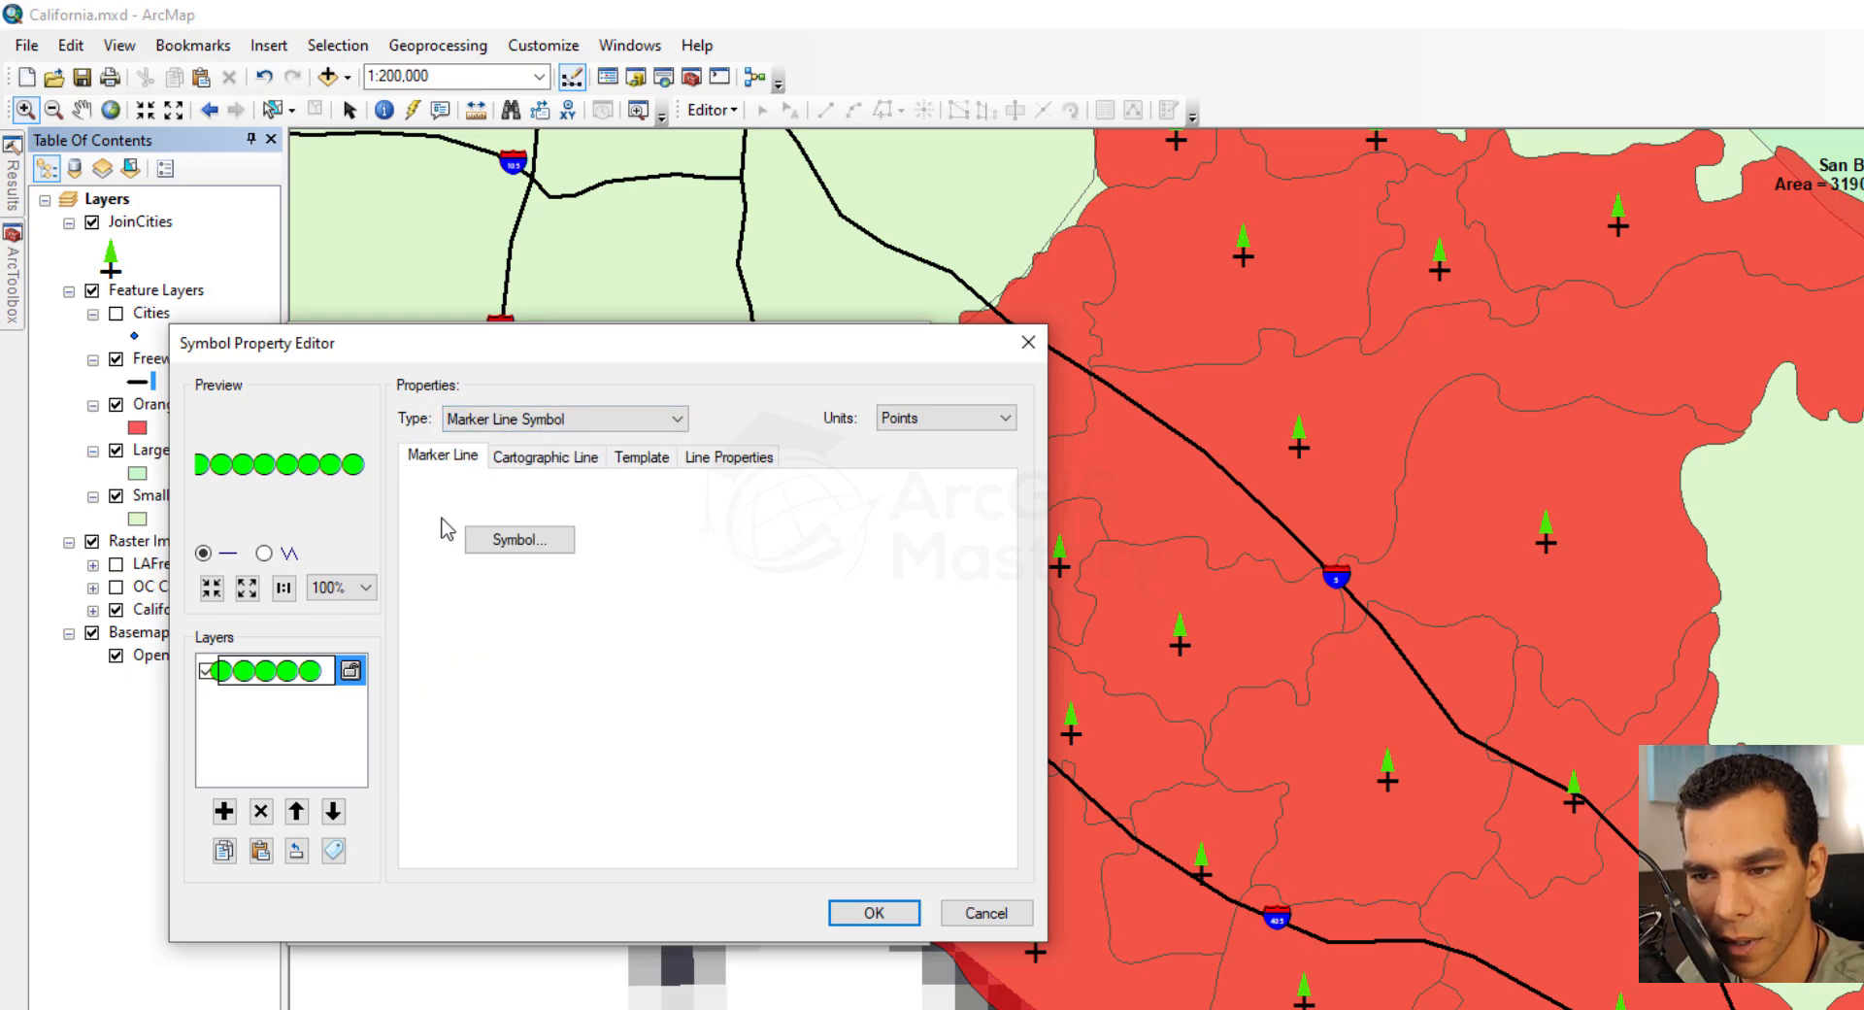
click(730, 459)
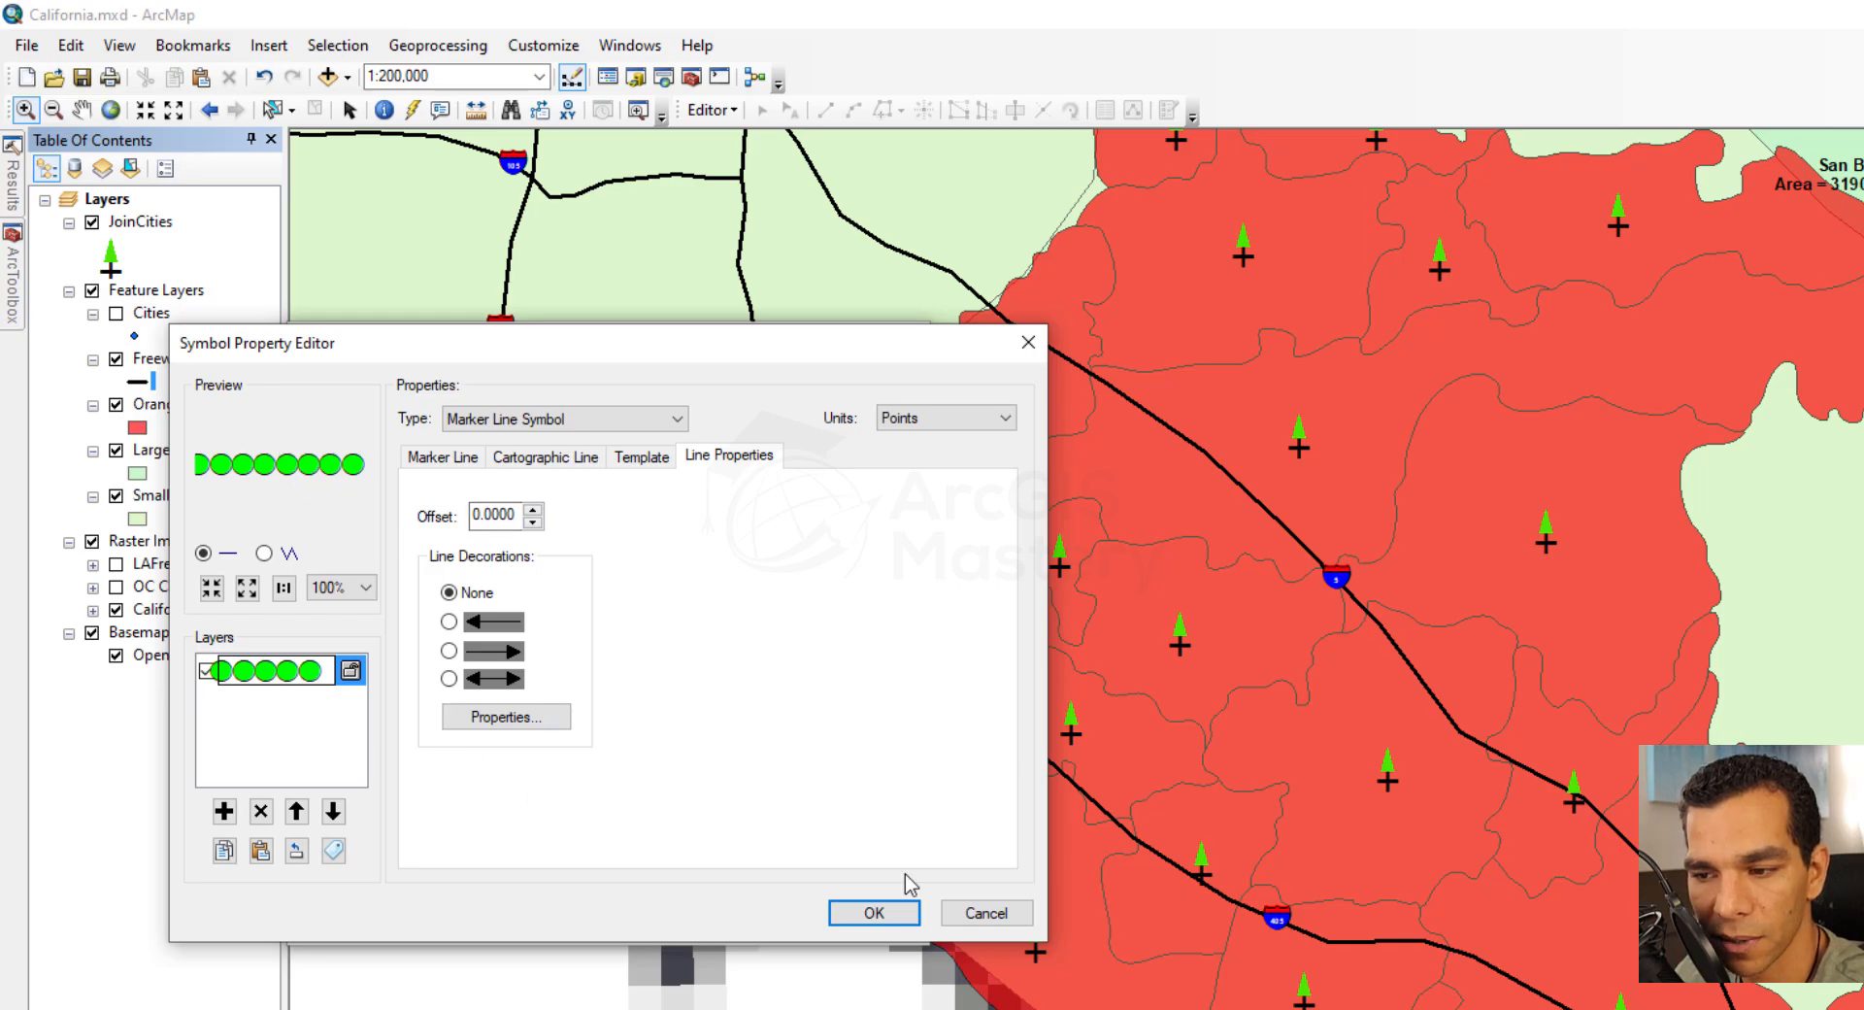
click(985, 913)
click(867, 916)
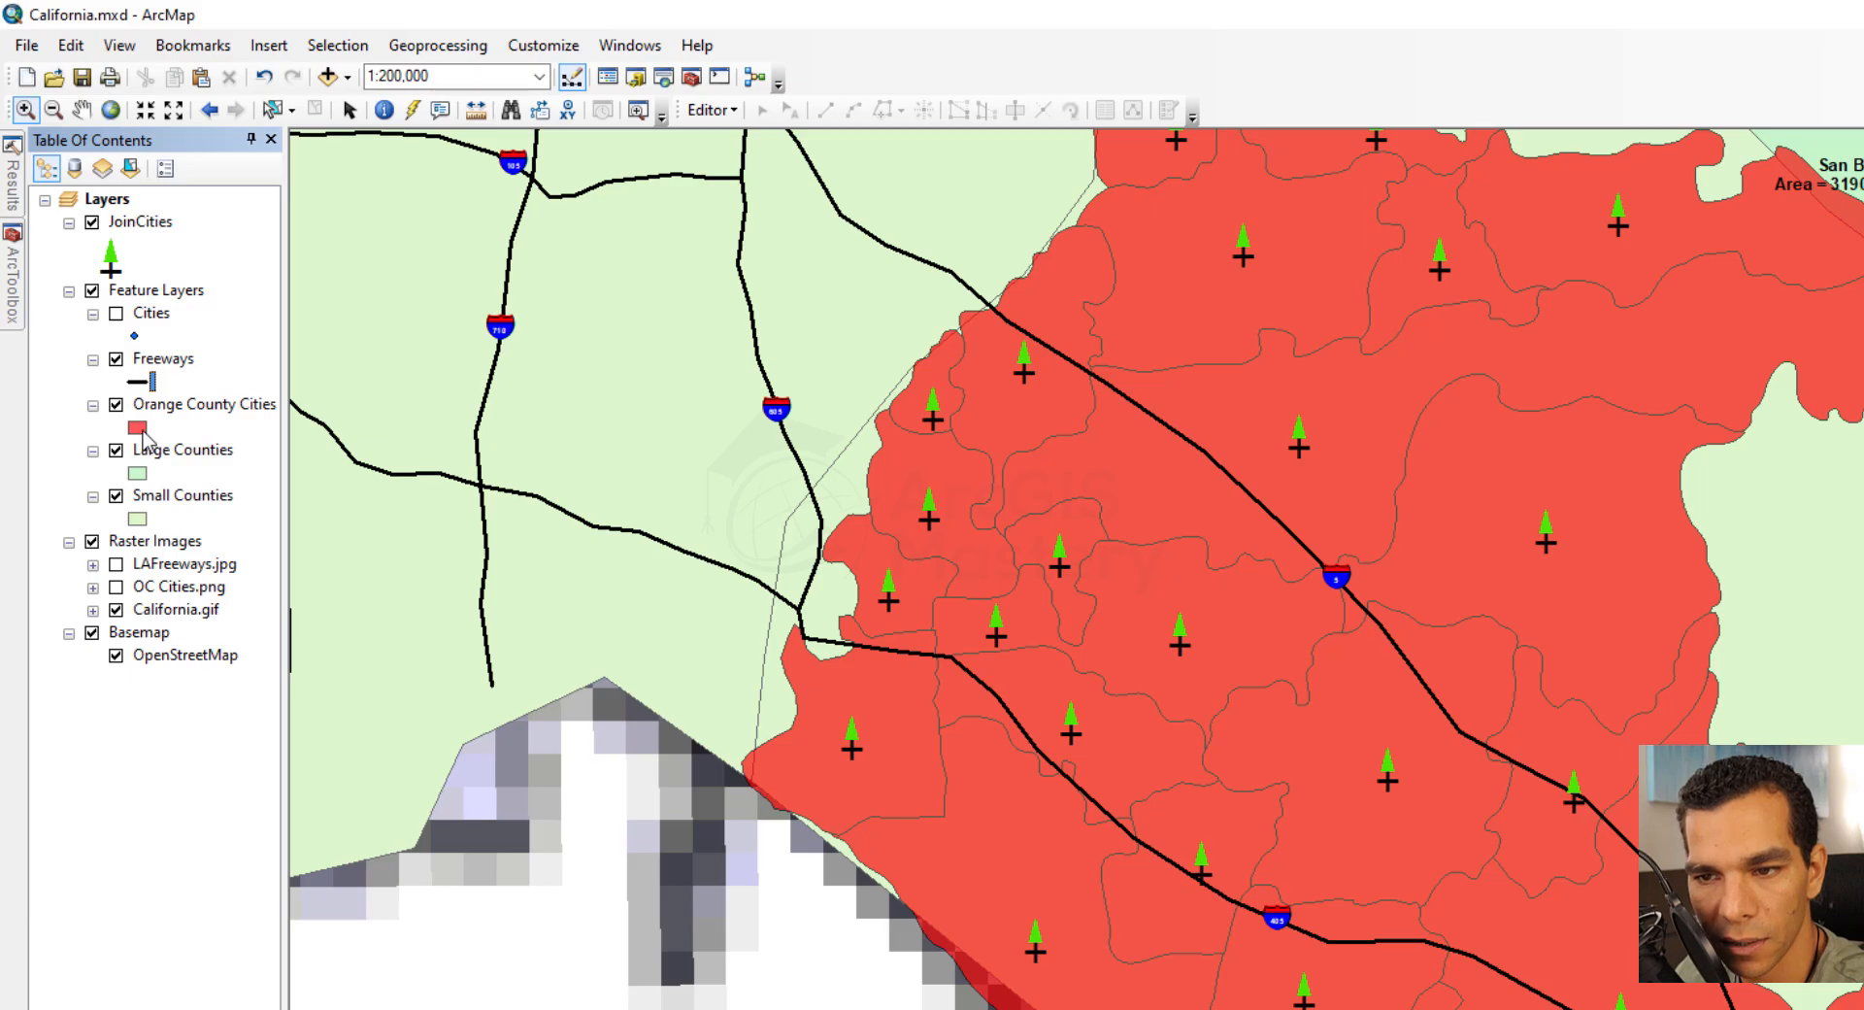
Give the Orange County Cities simple fill a green outline with a width of 4 points
click(142, 431)
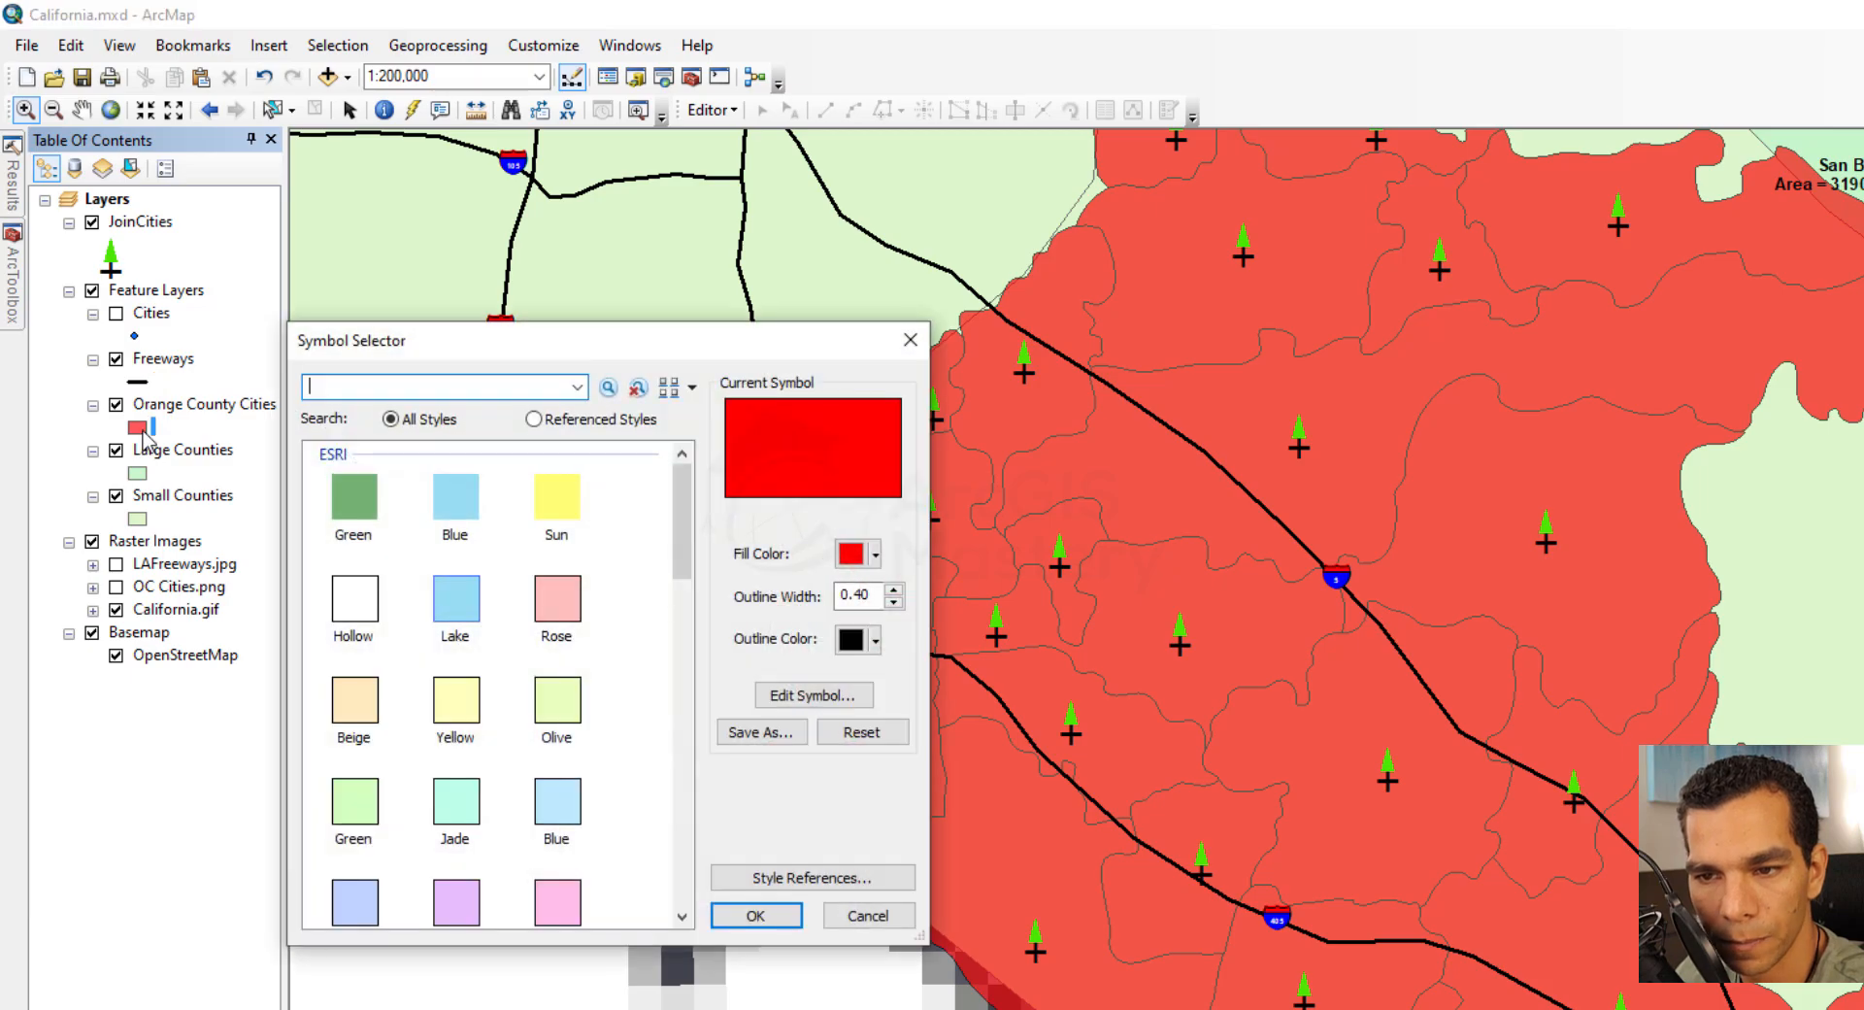
click(813, 695)
click(611, 418)
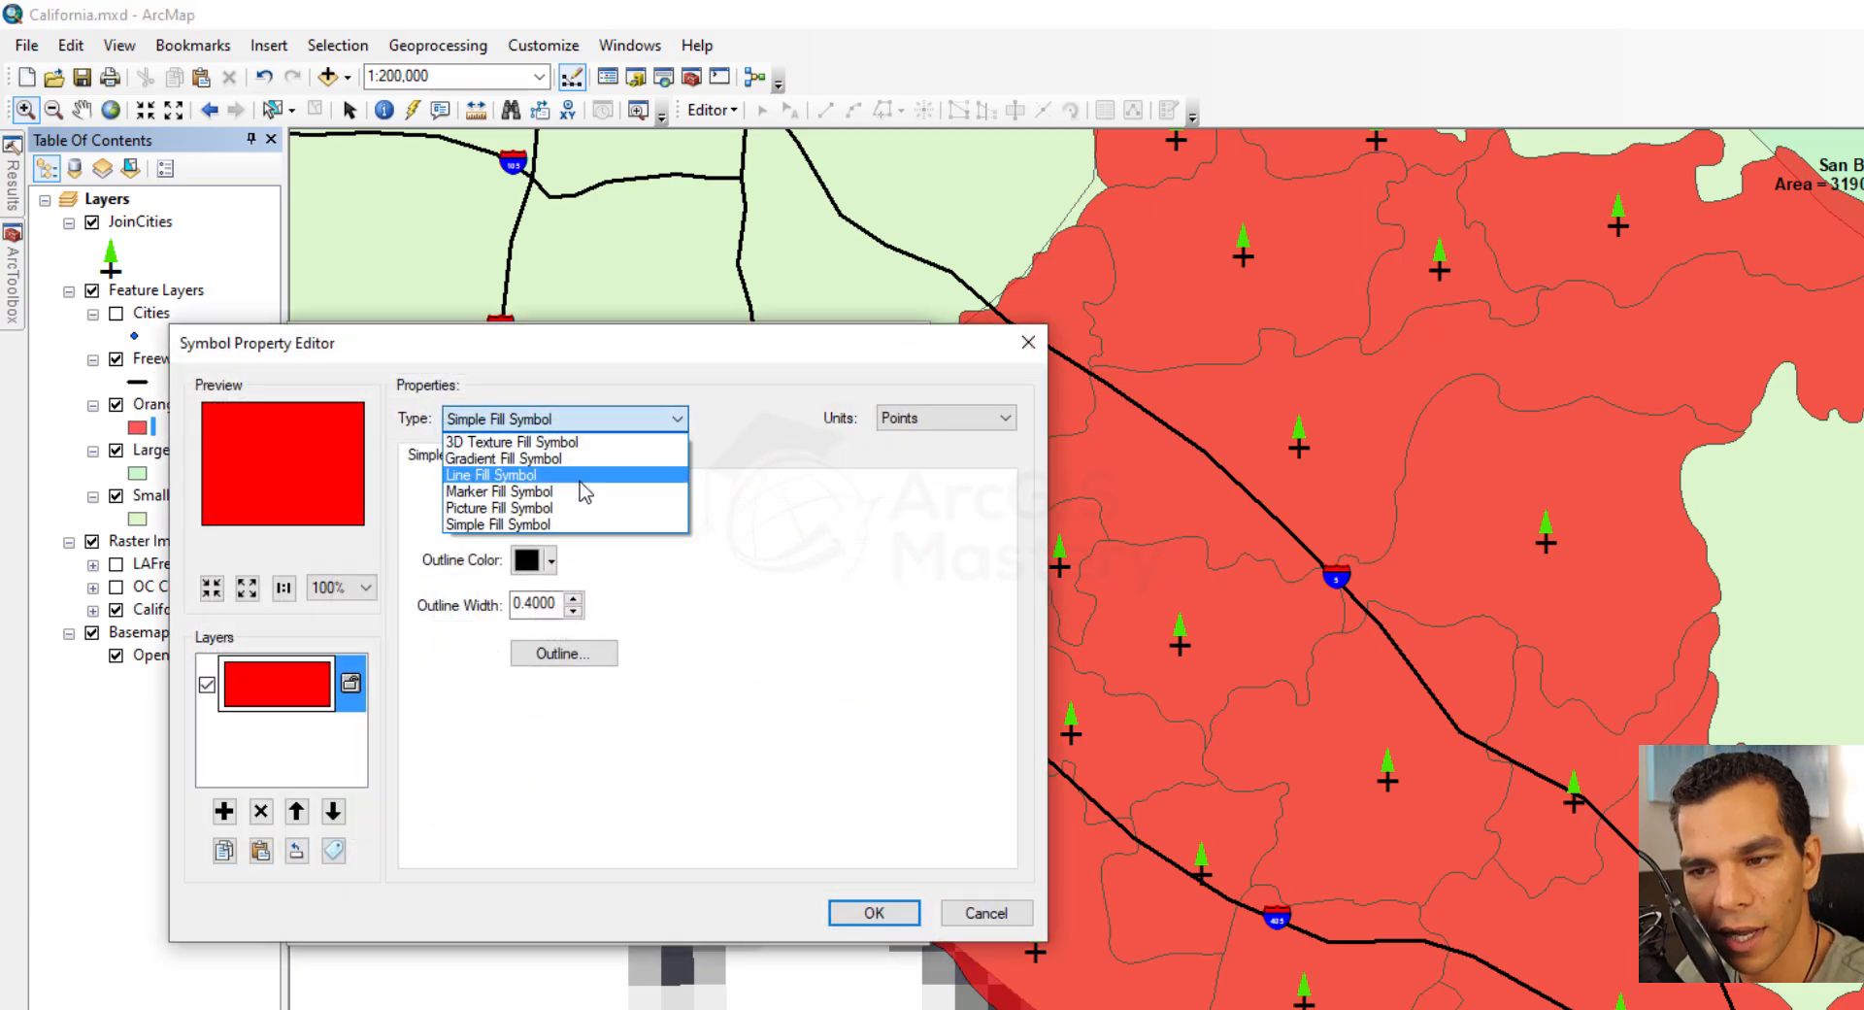
click(561, 525)
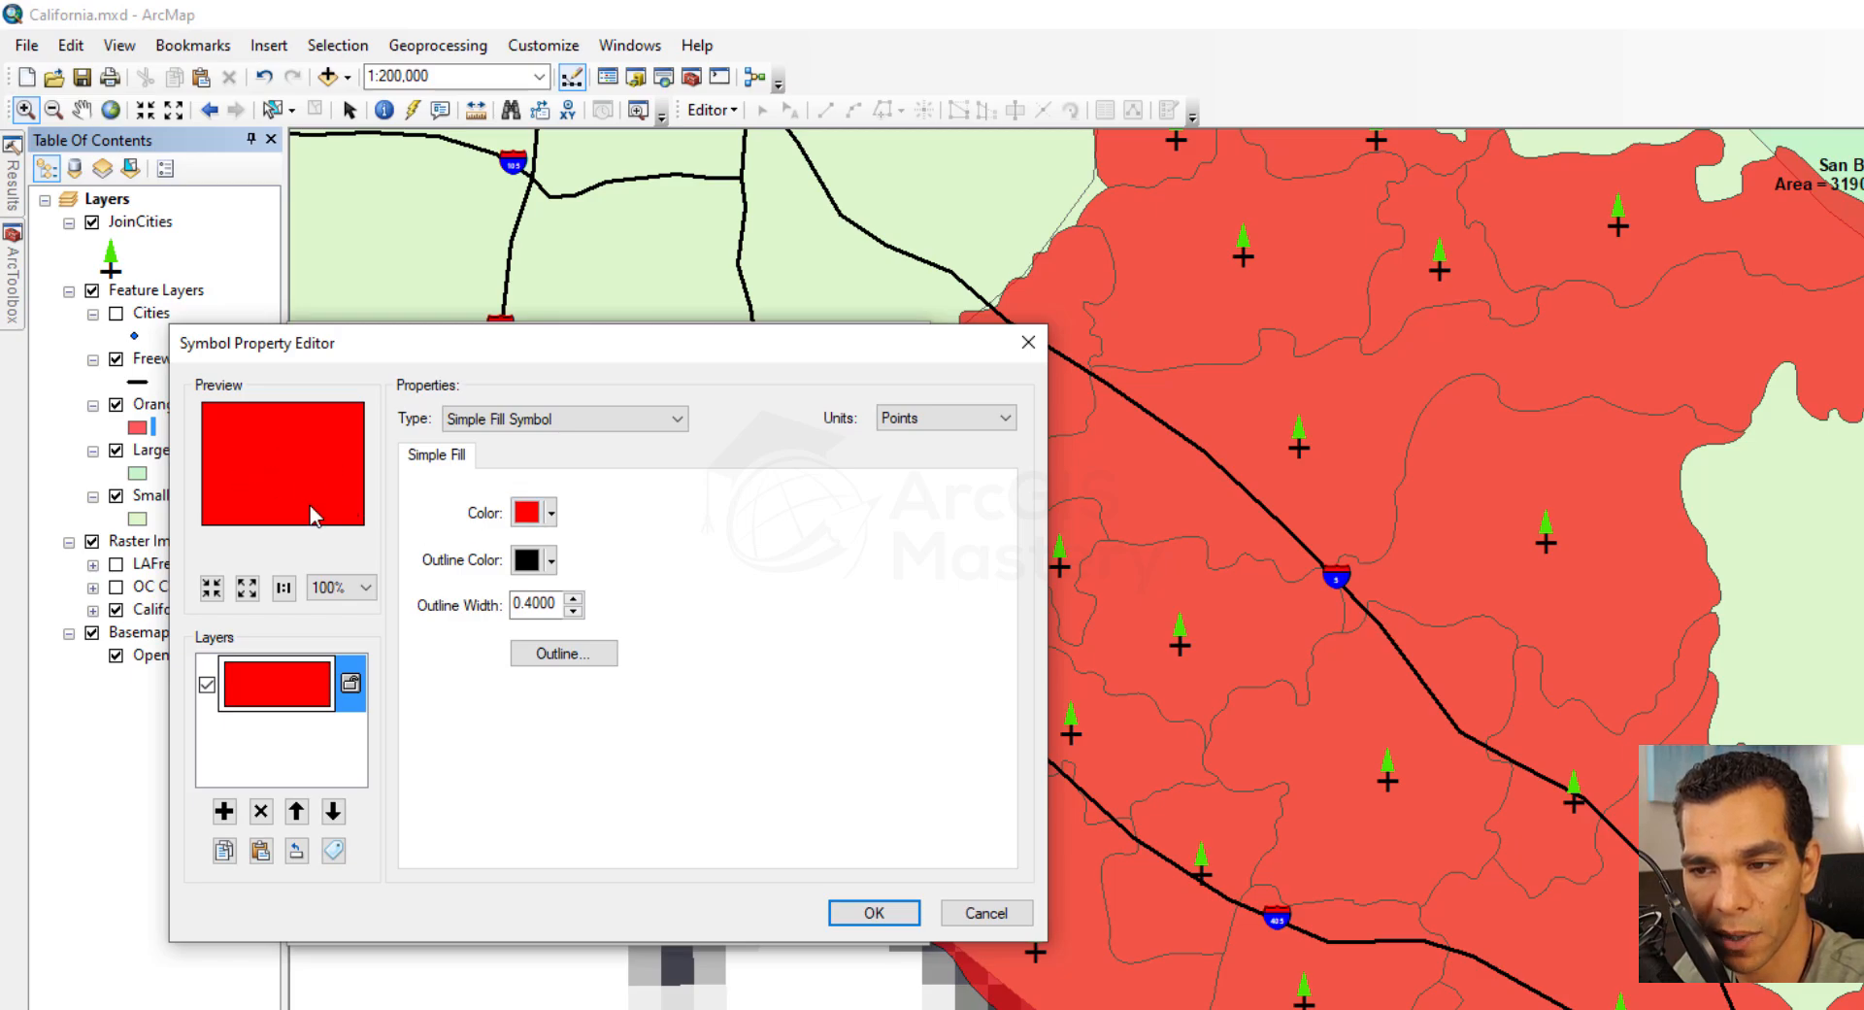
click(550, 560)
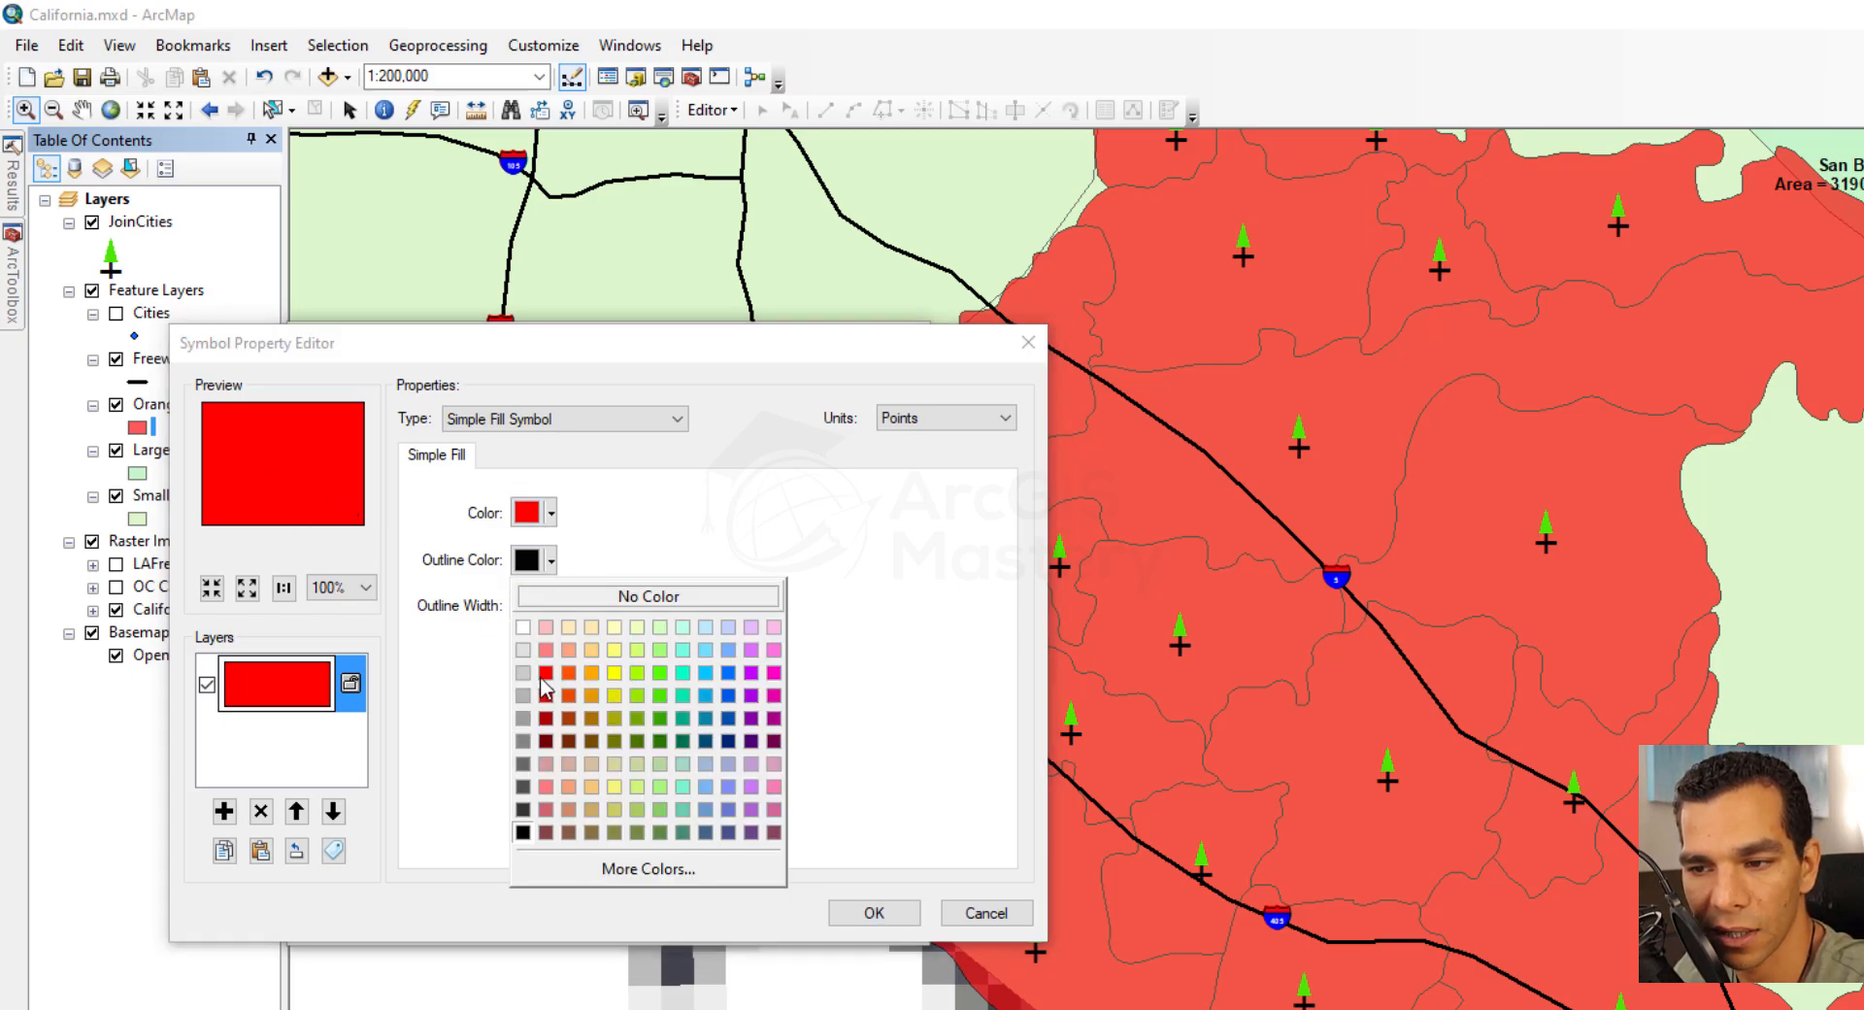
click(659, 698)
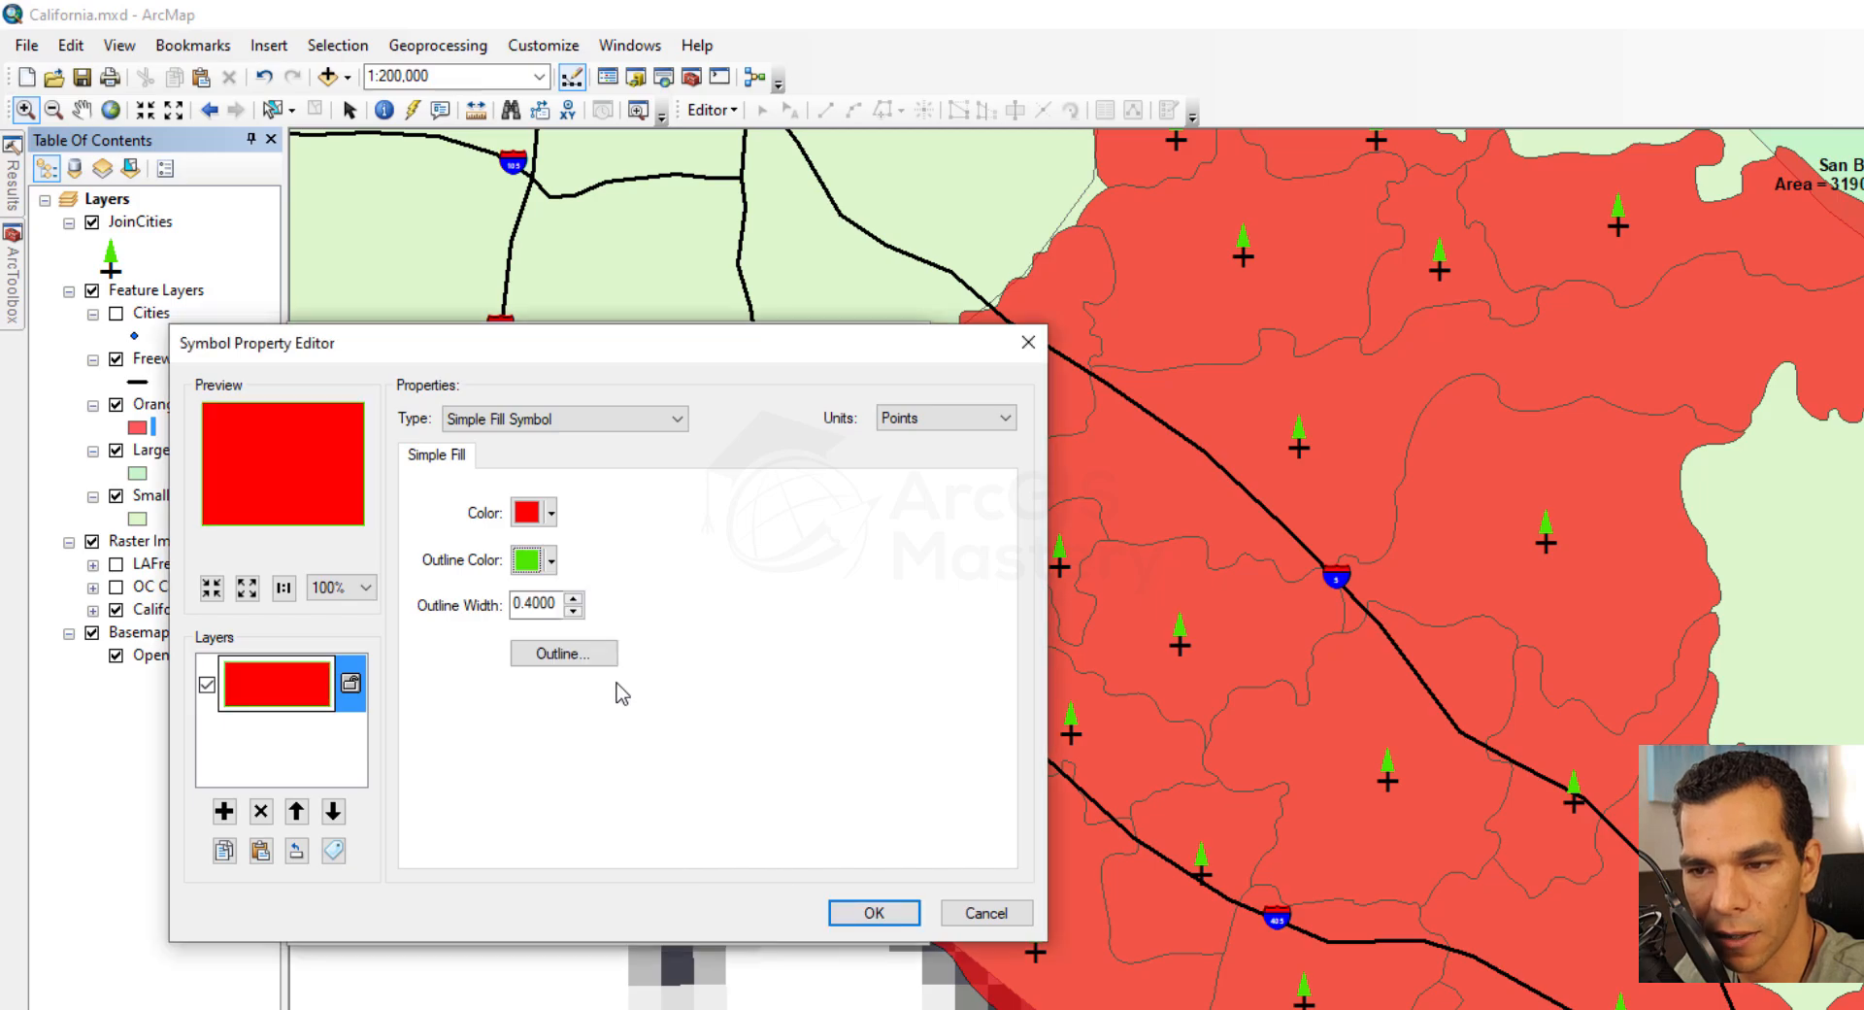
click(576, 599)
click(576, 599)
click(576, 599)
click(576, 599)
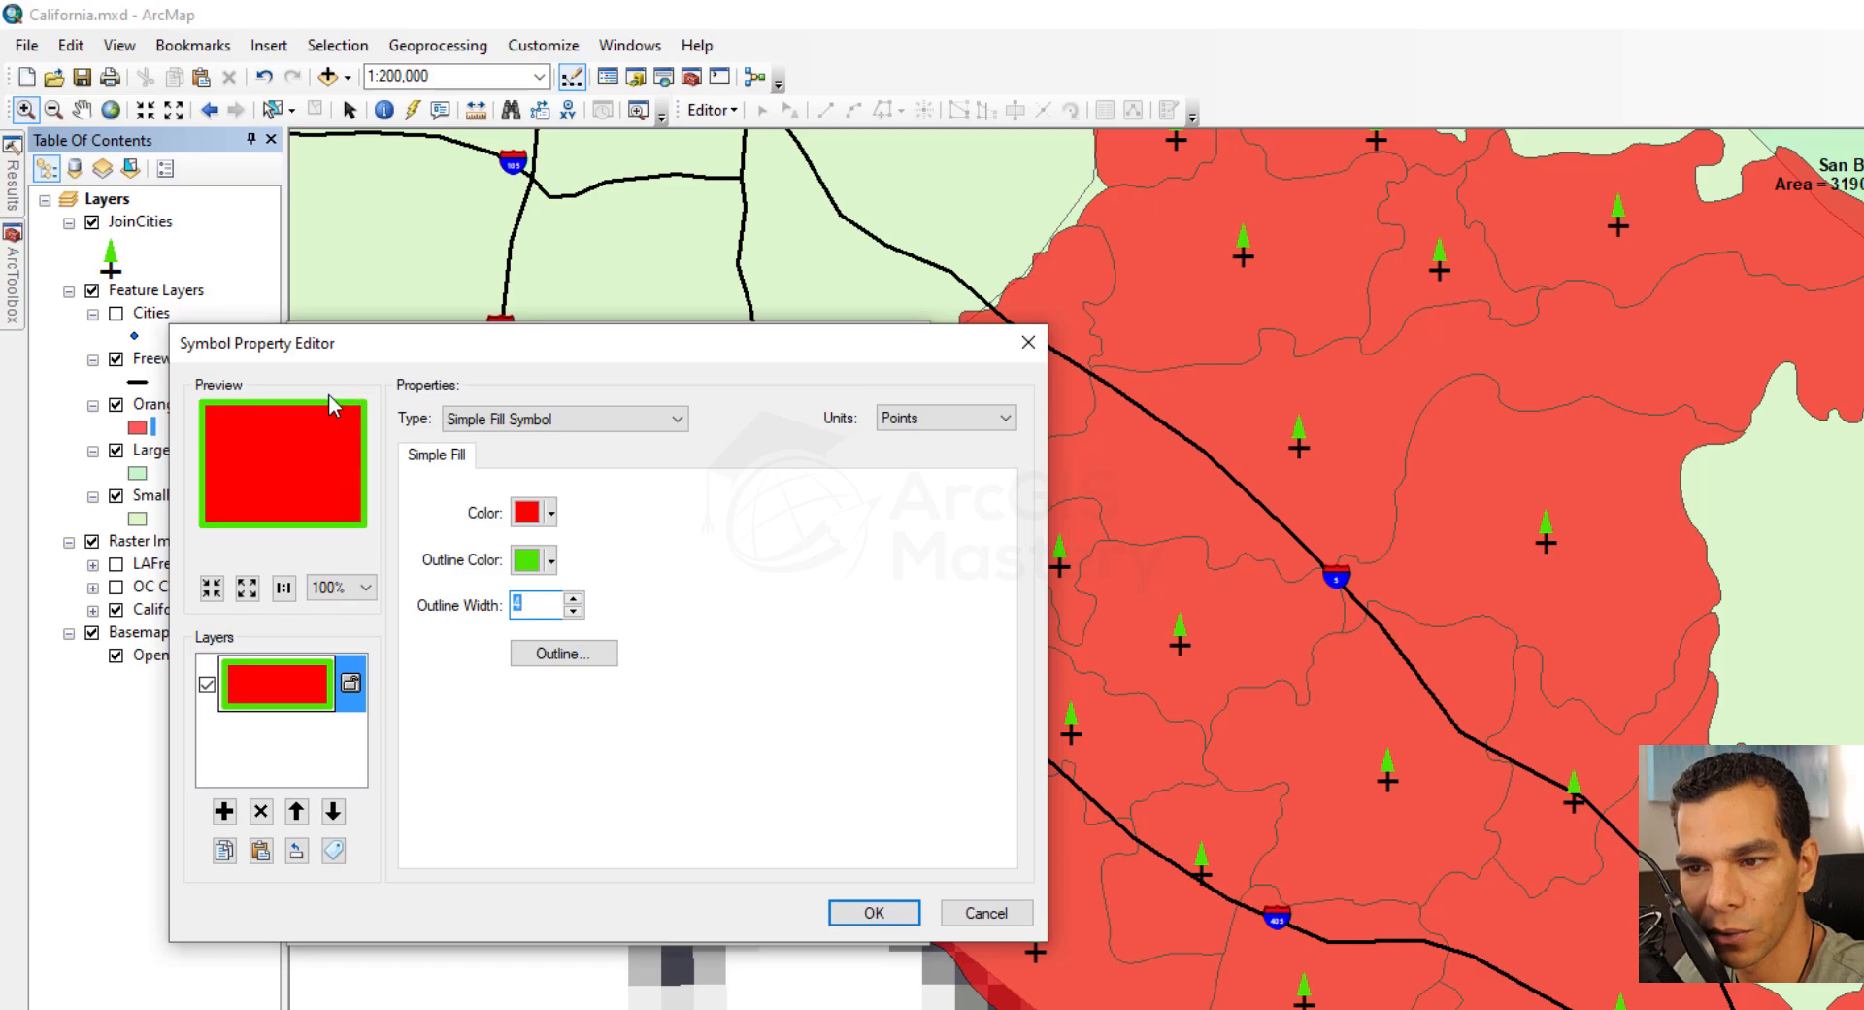
Apply a Picture Fill Symbol to Orange County Cities using the red city buildings PNG from the Symbology folder
click(581, 421)
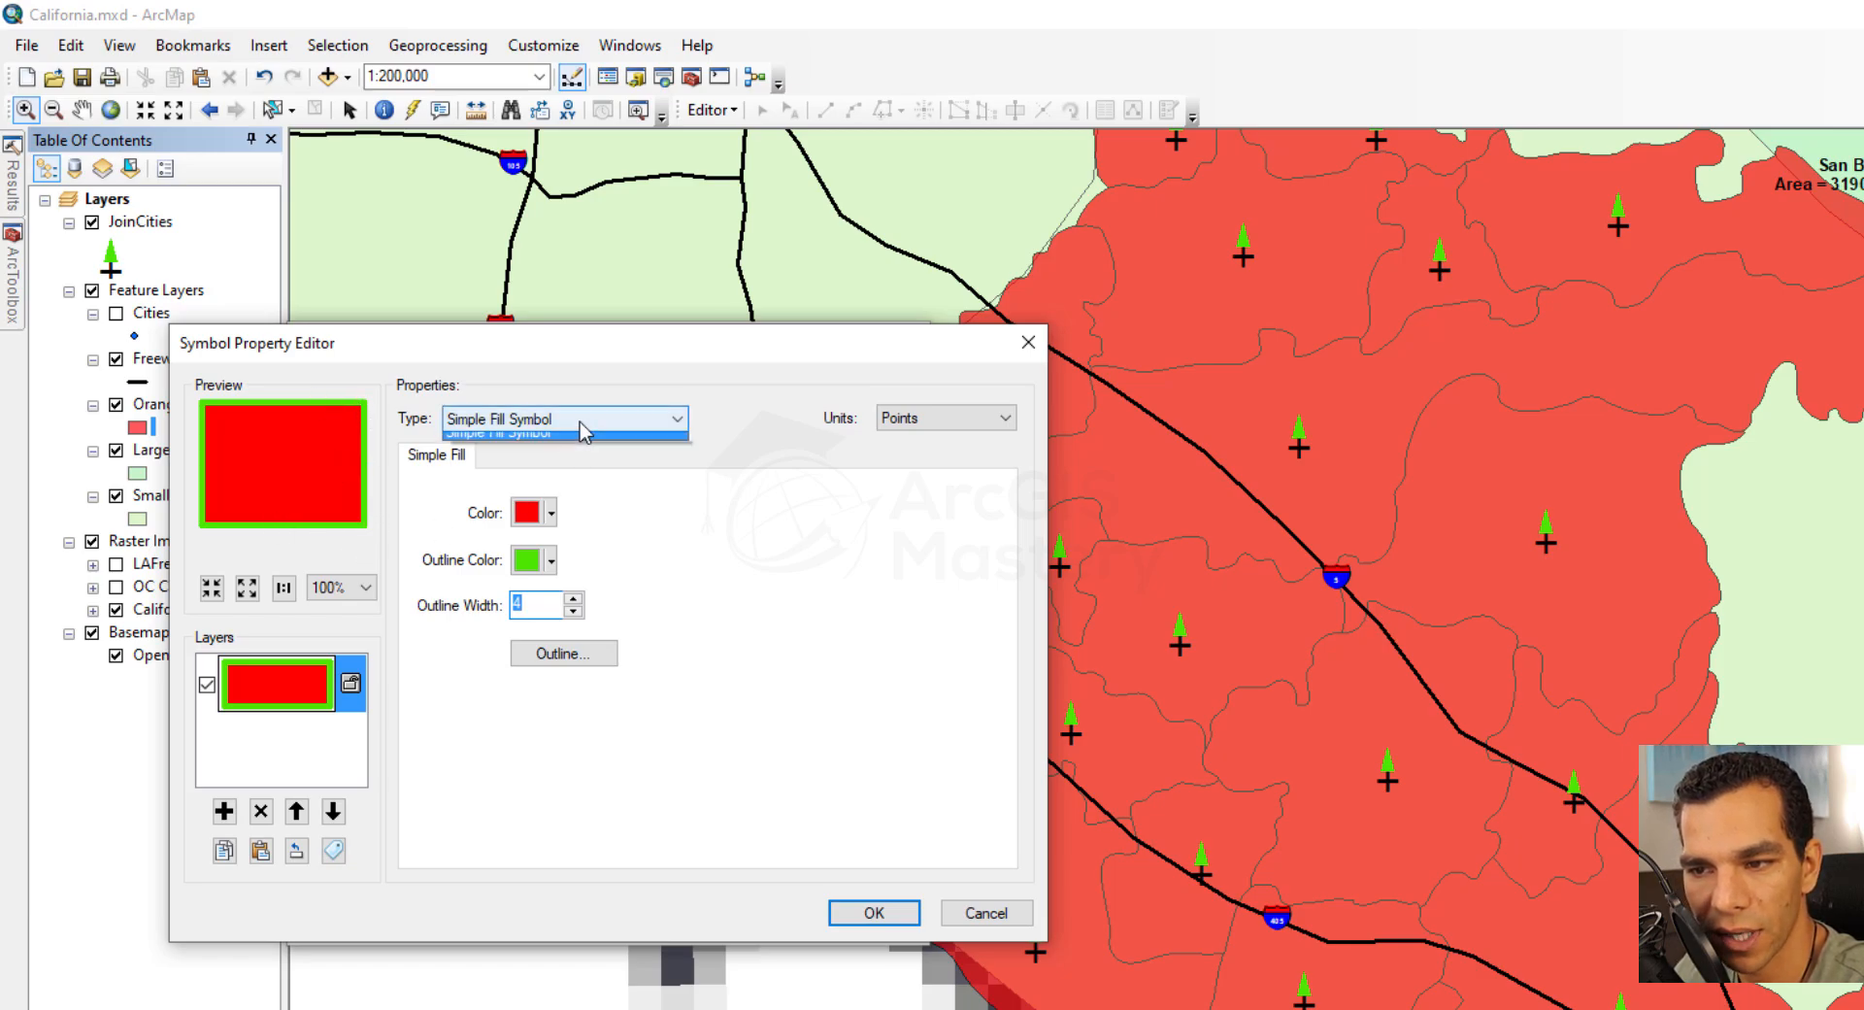
click(571, 512)
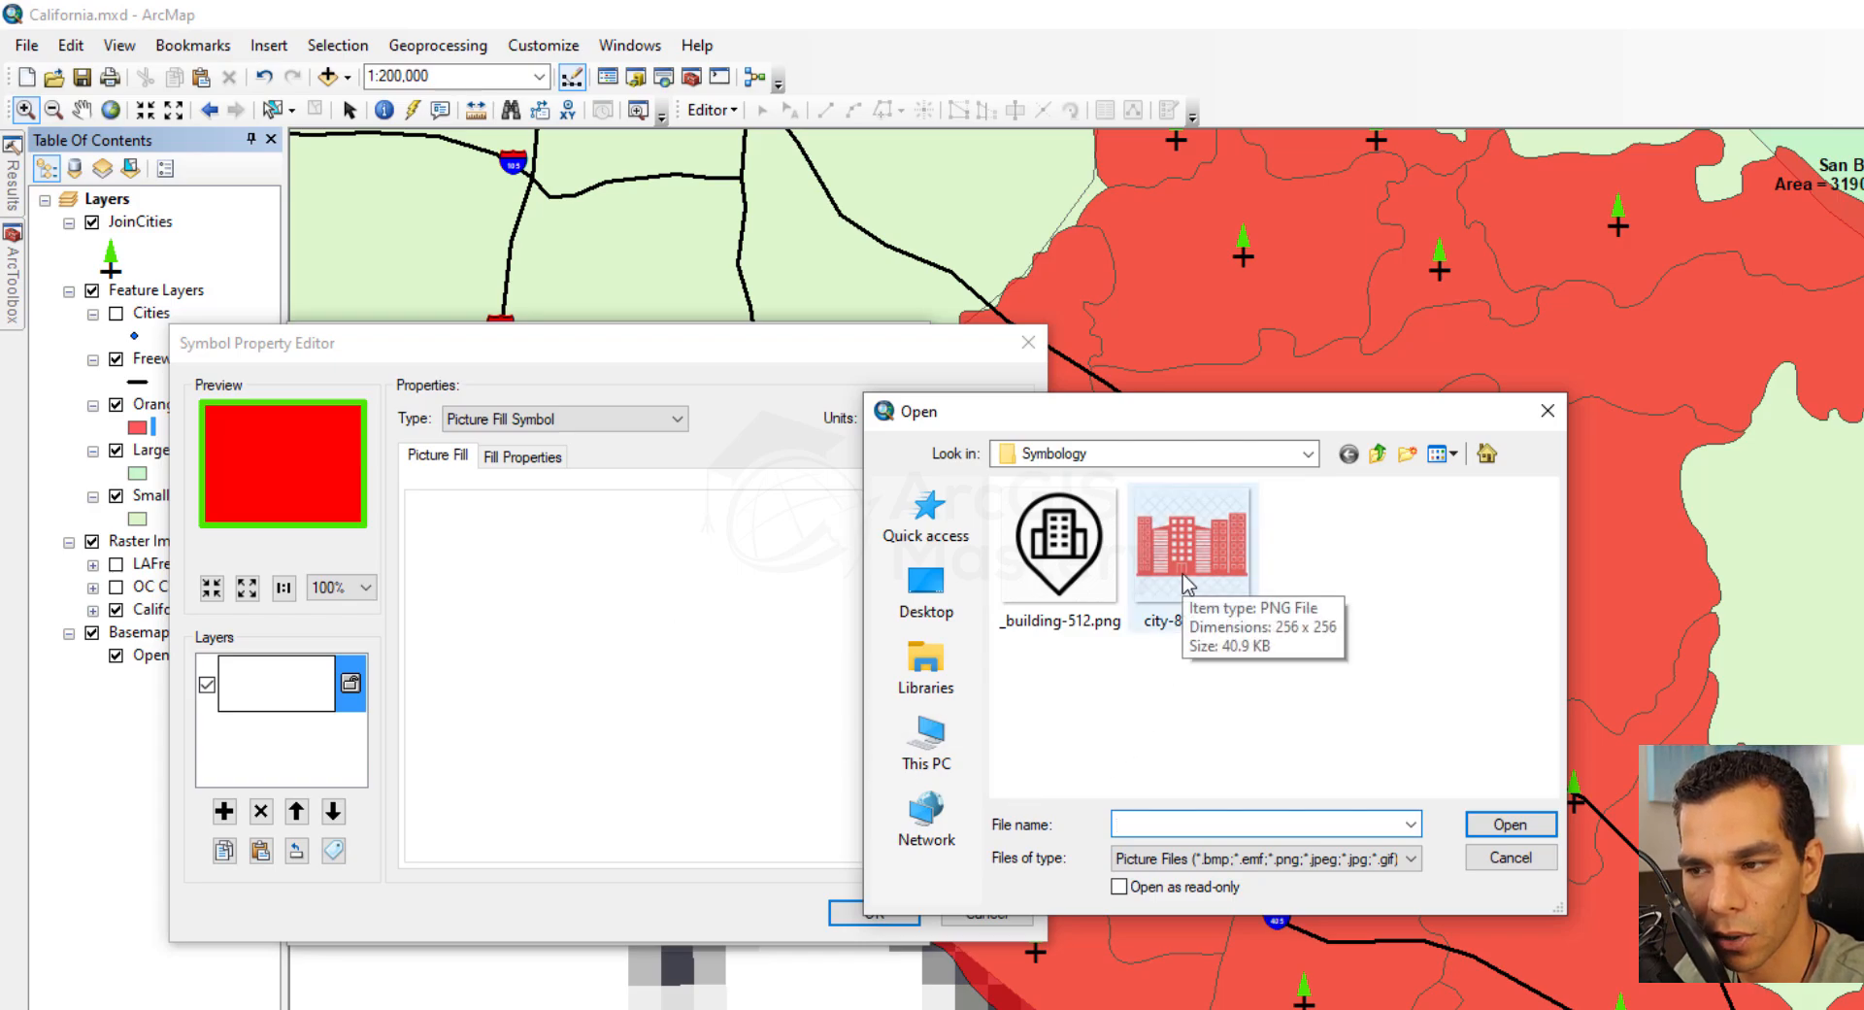
double_click(1184, 581)
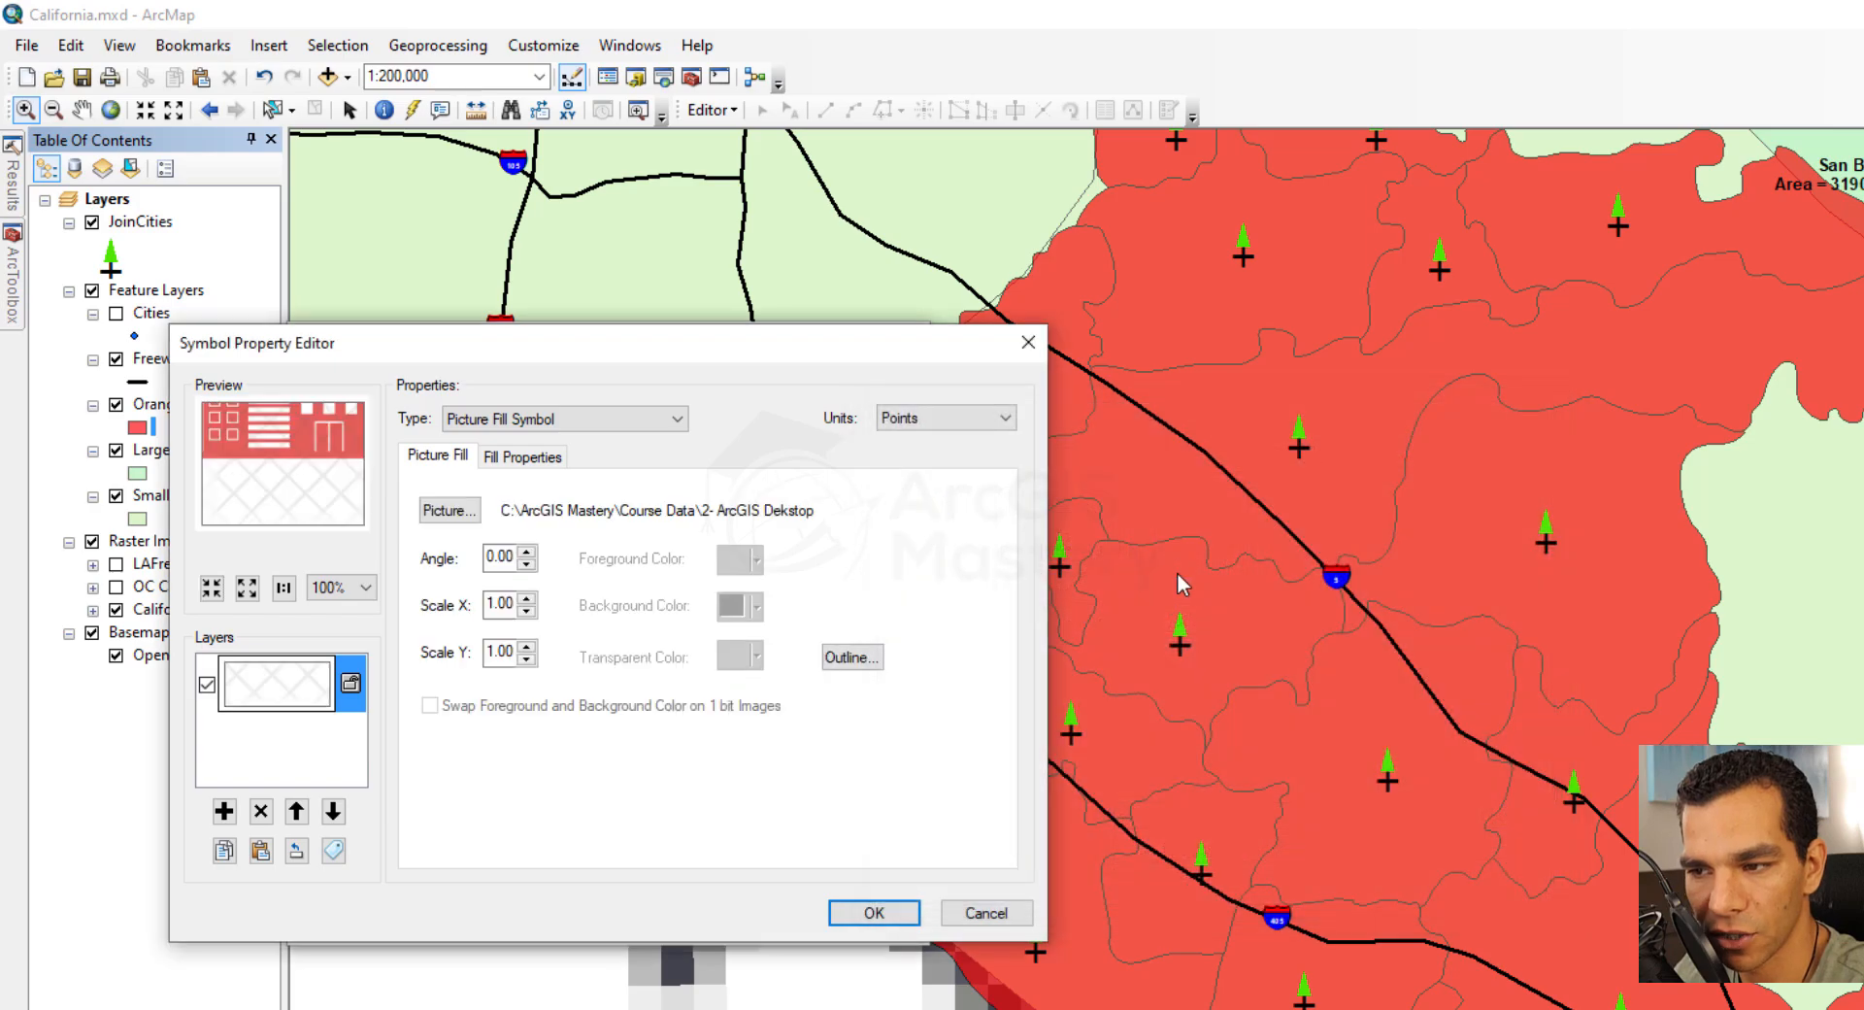
click(879, 914)
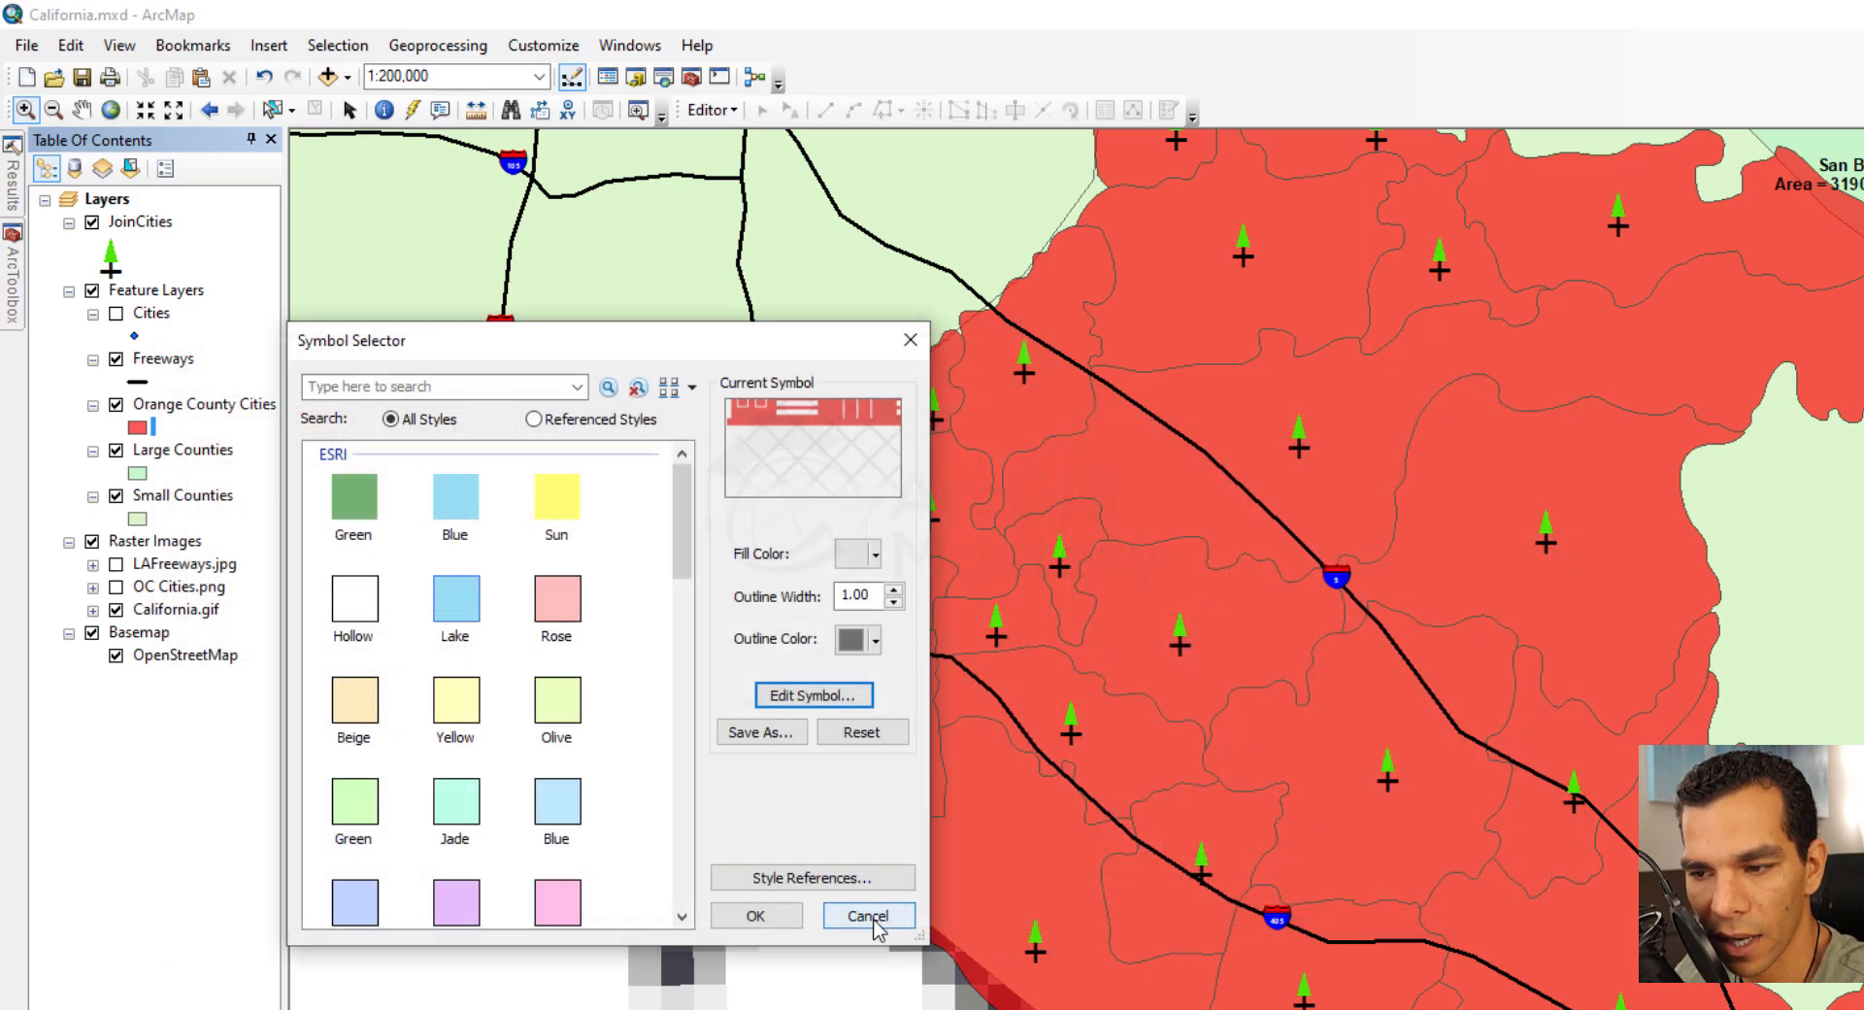
click(762, 918)
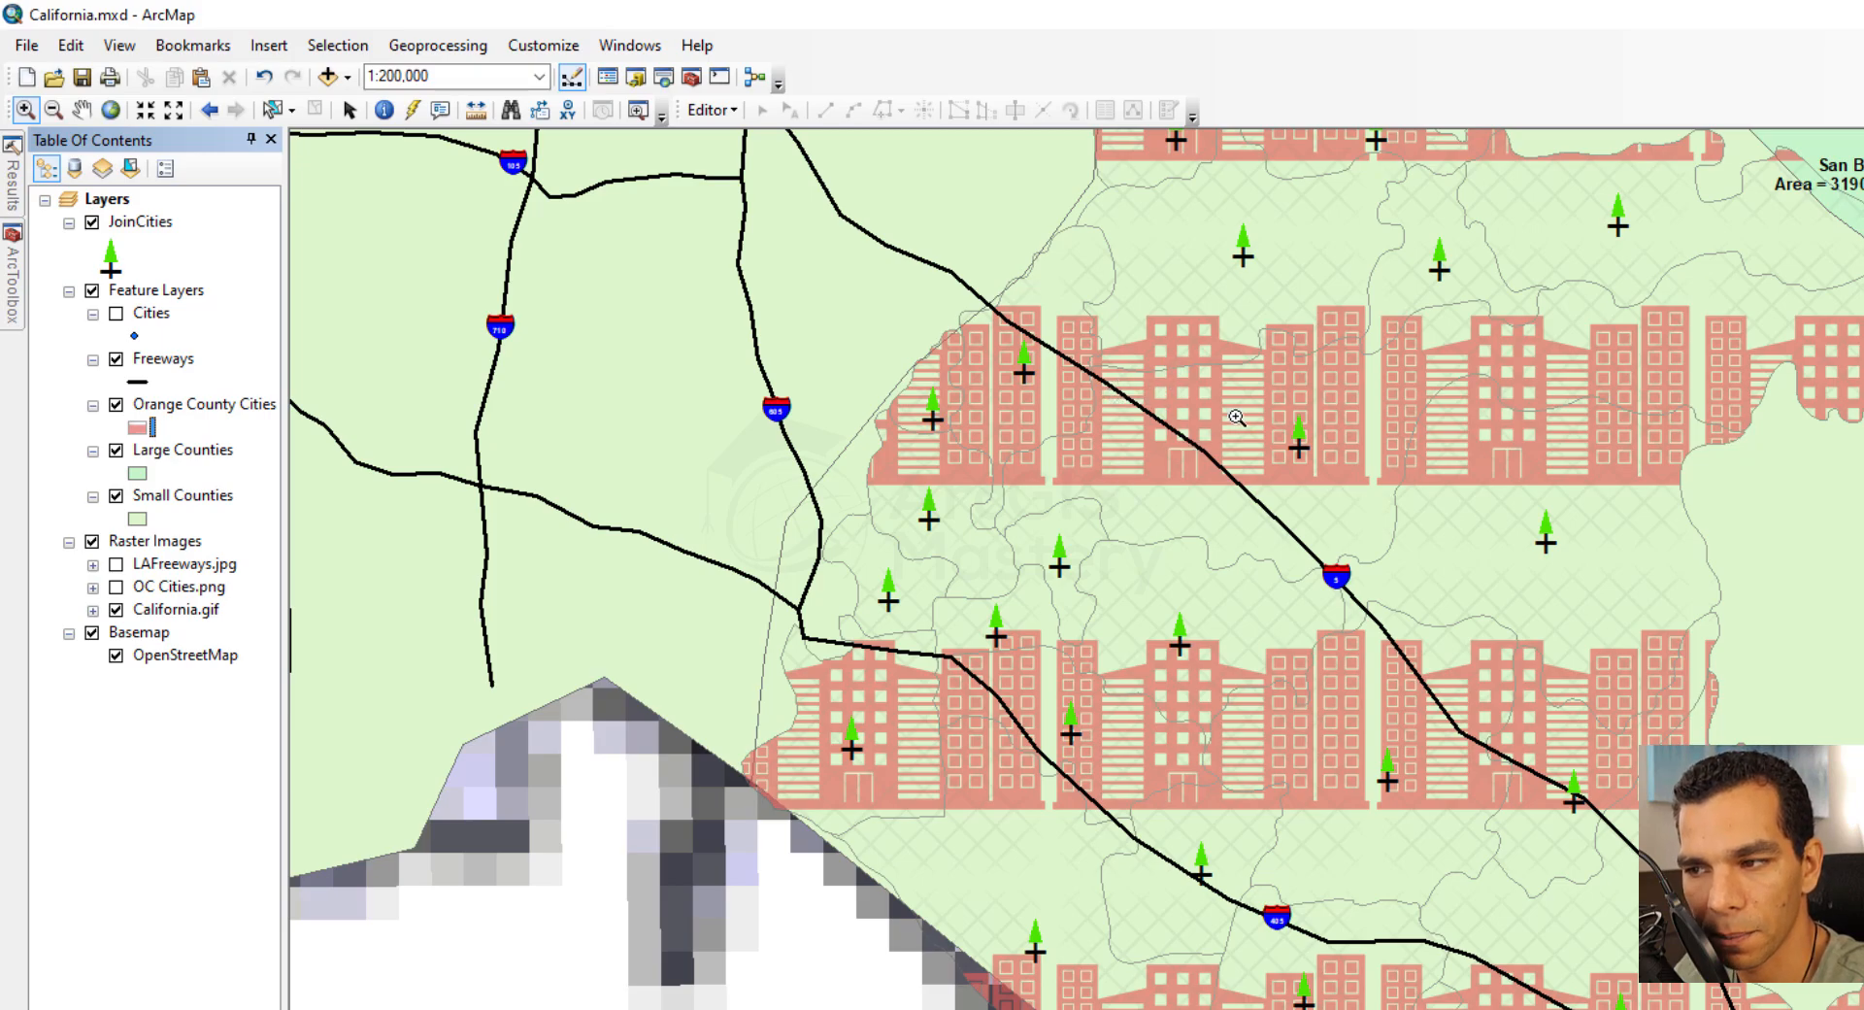
Switch the Orange County Cities fill to a Marker Fill Symbol with green Circle 2 markers, trying Random placement before returning to Grid
click(138, 427)
click(813, 695)
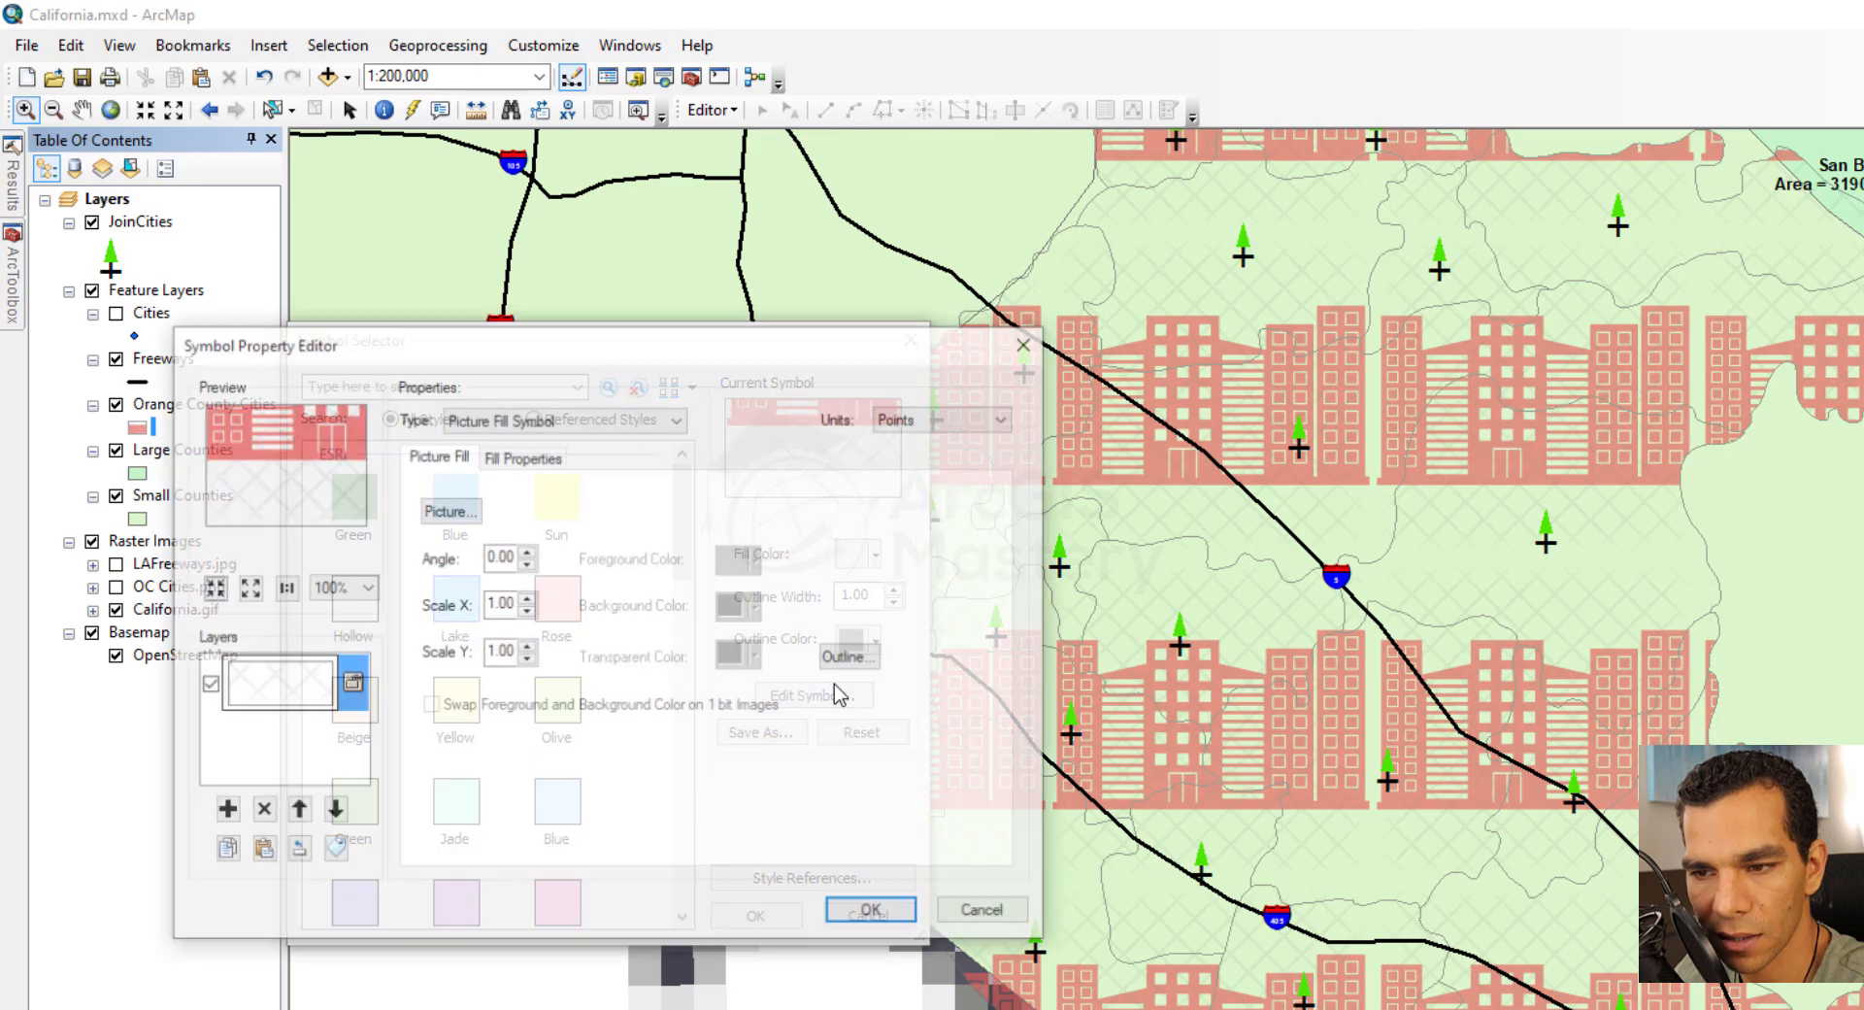
click(581, 419)
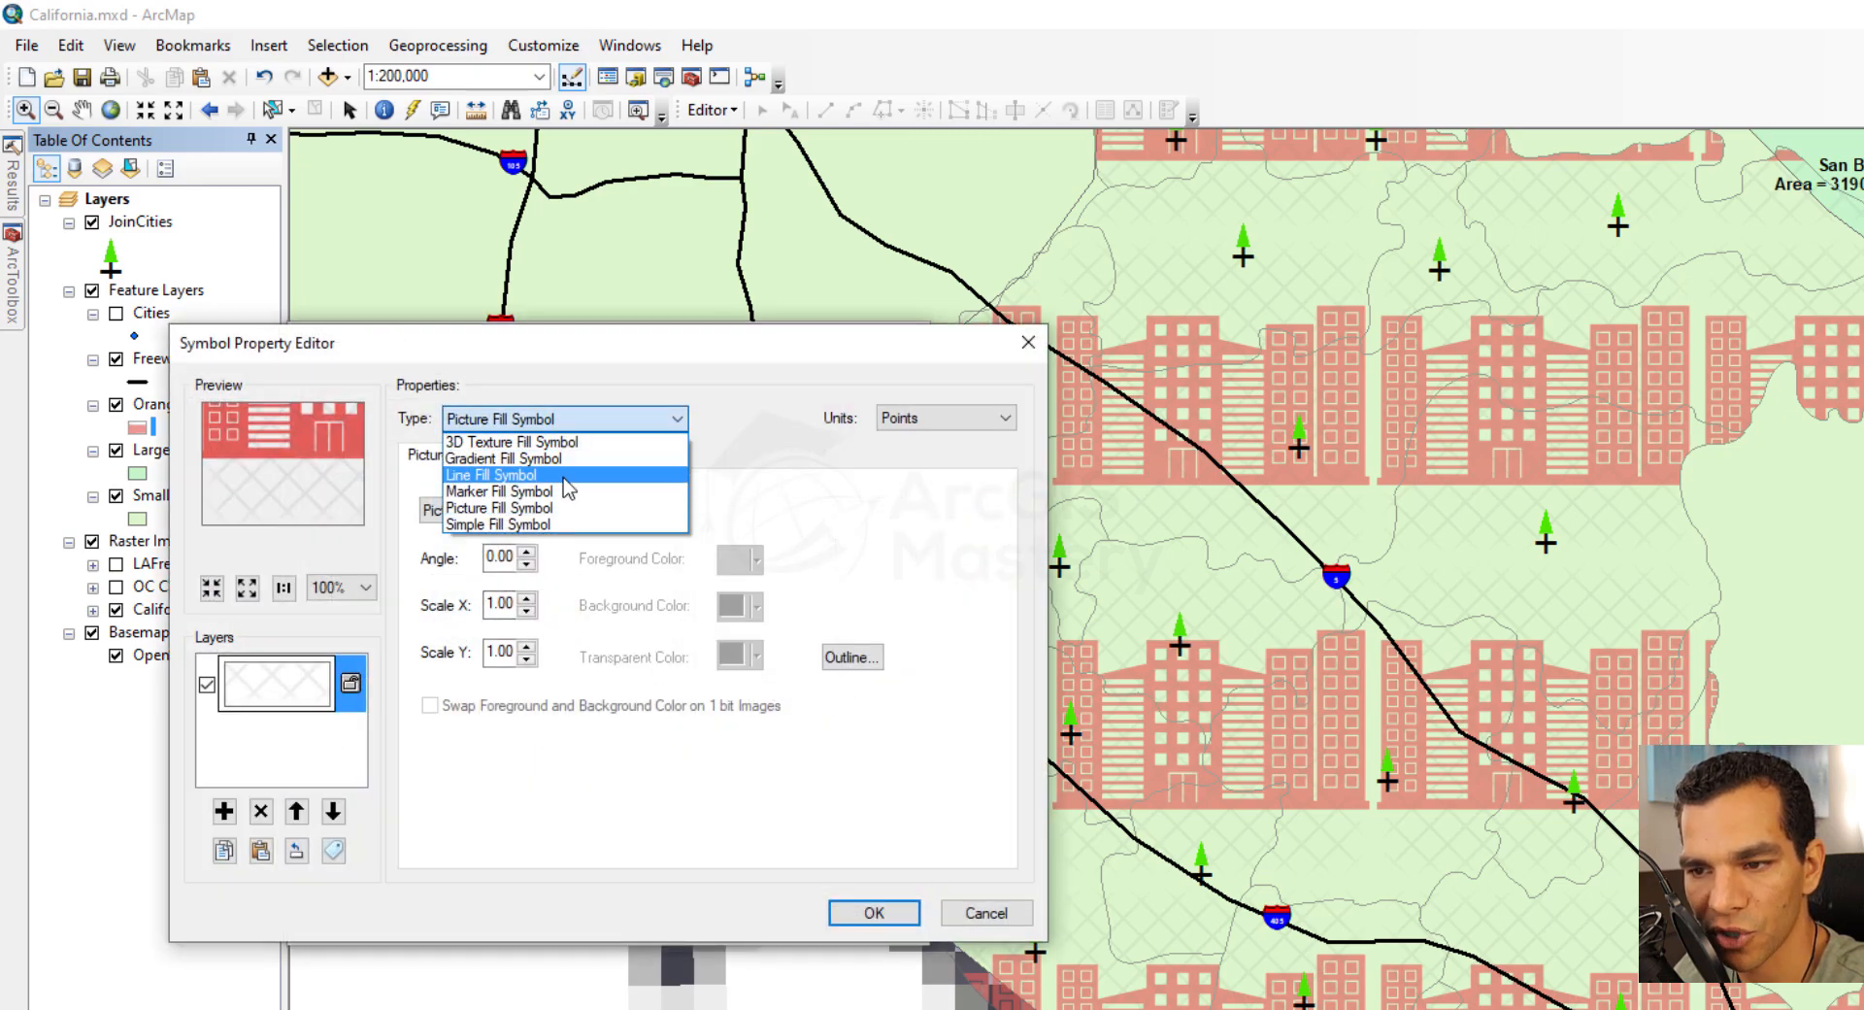
click(559, 491)
click(622, 512)
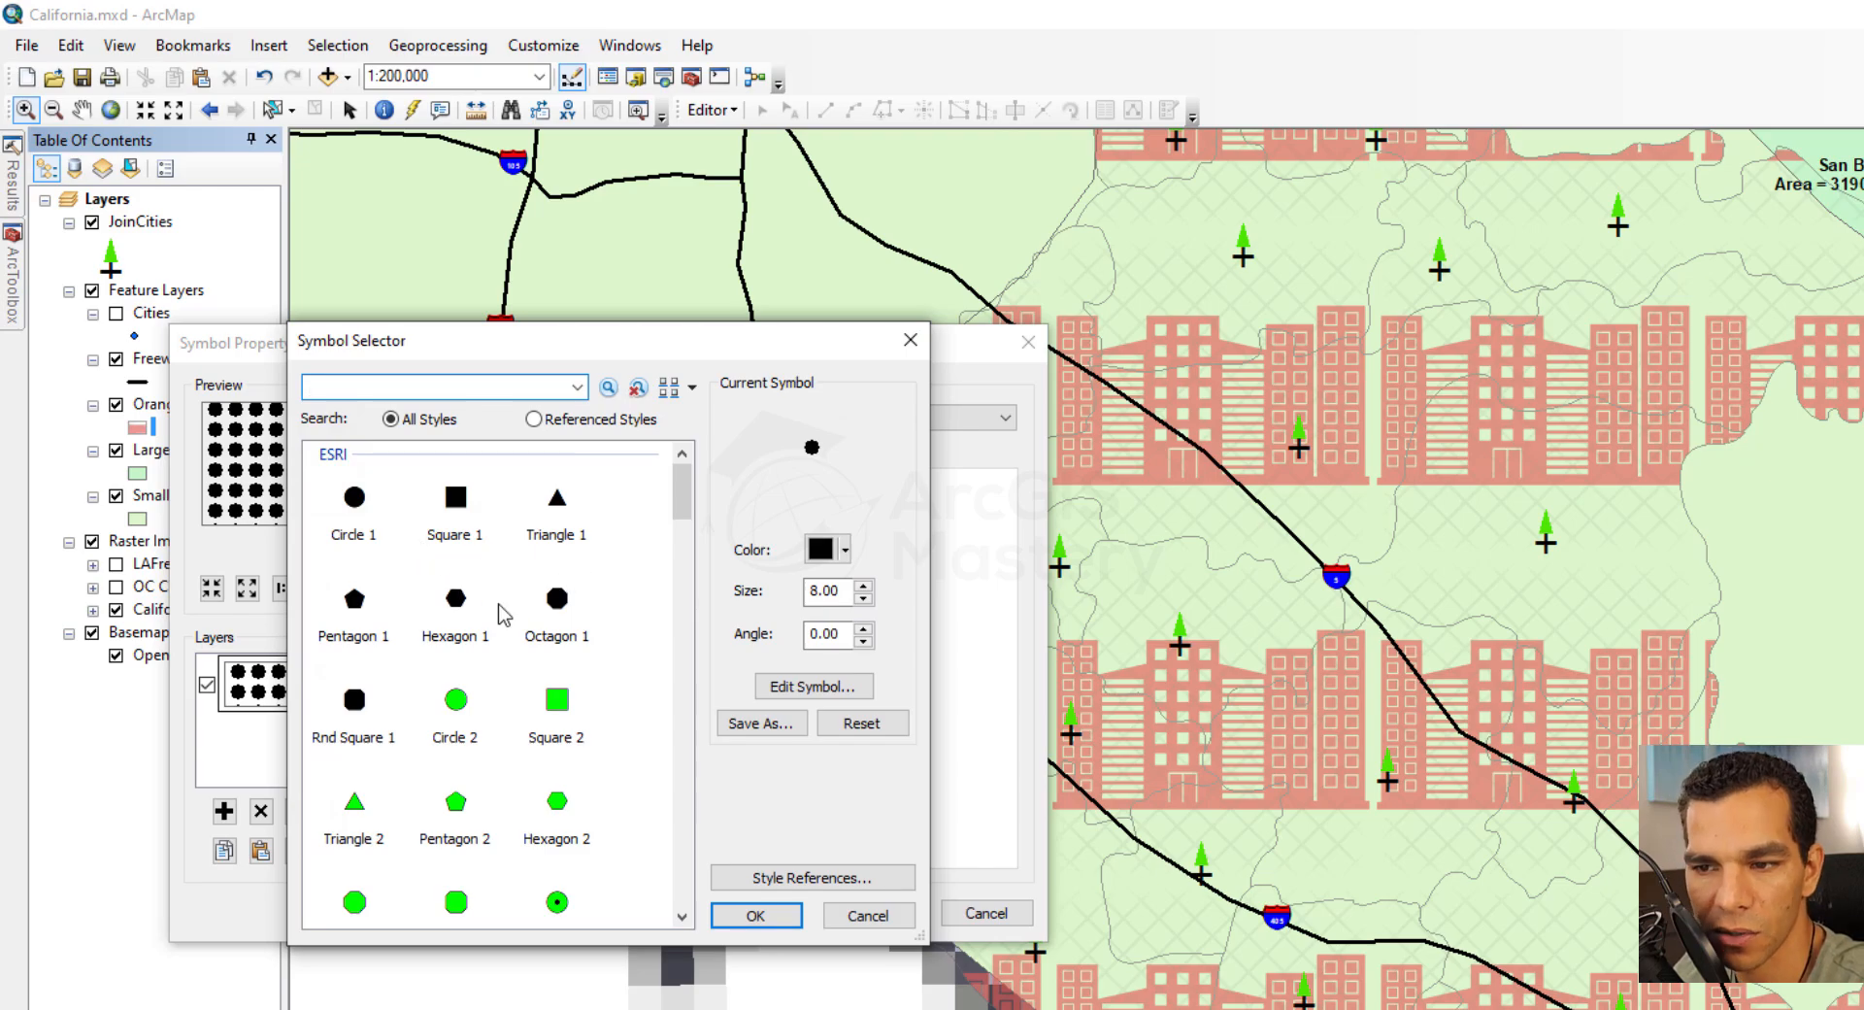
click(462, 706)
double_click(462, 706)
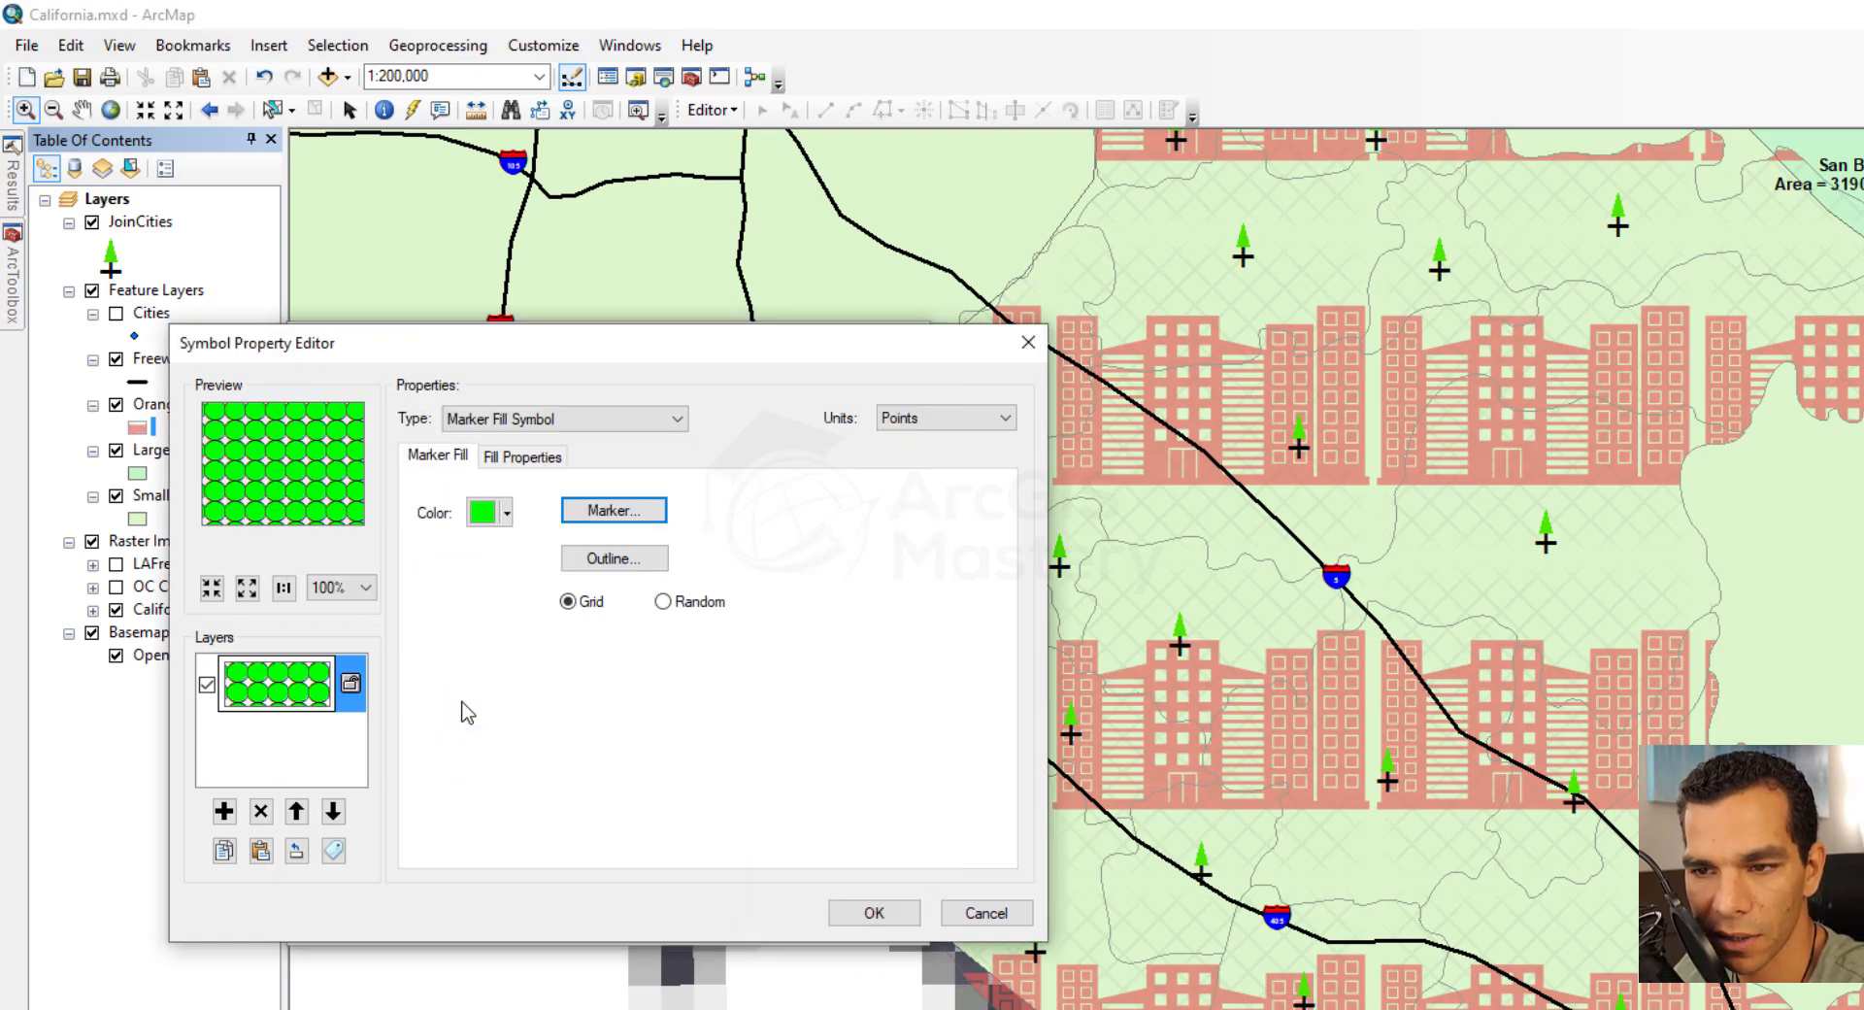
click(663, 601)
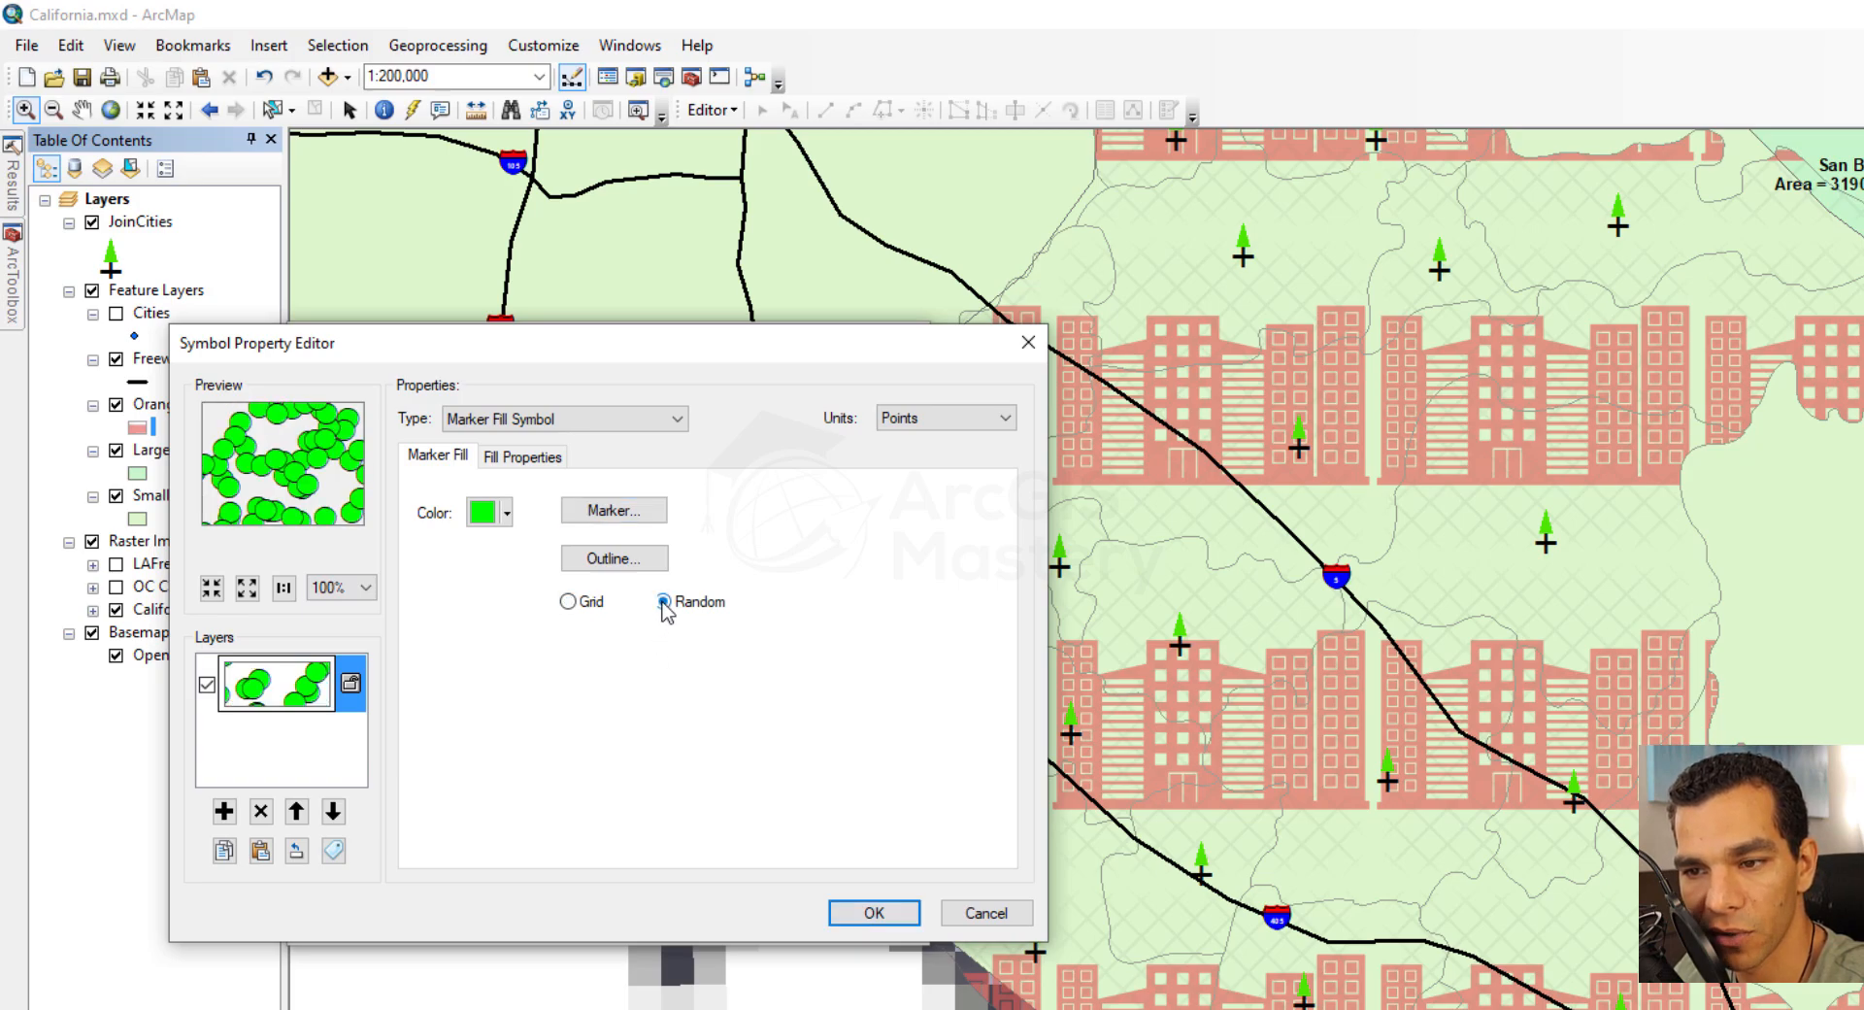
click(568, 601)
Give the marker fill a thicker red outline and Random marker placement, and apply it to Orange County Cities
click(614, 561)
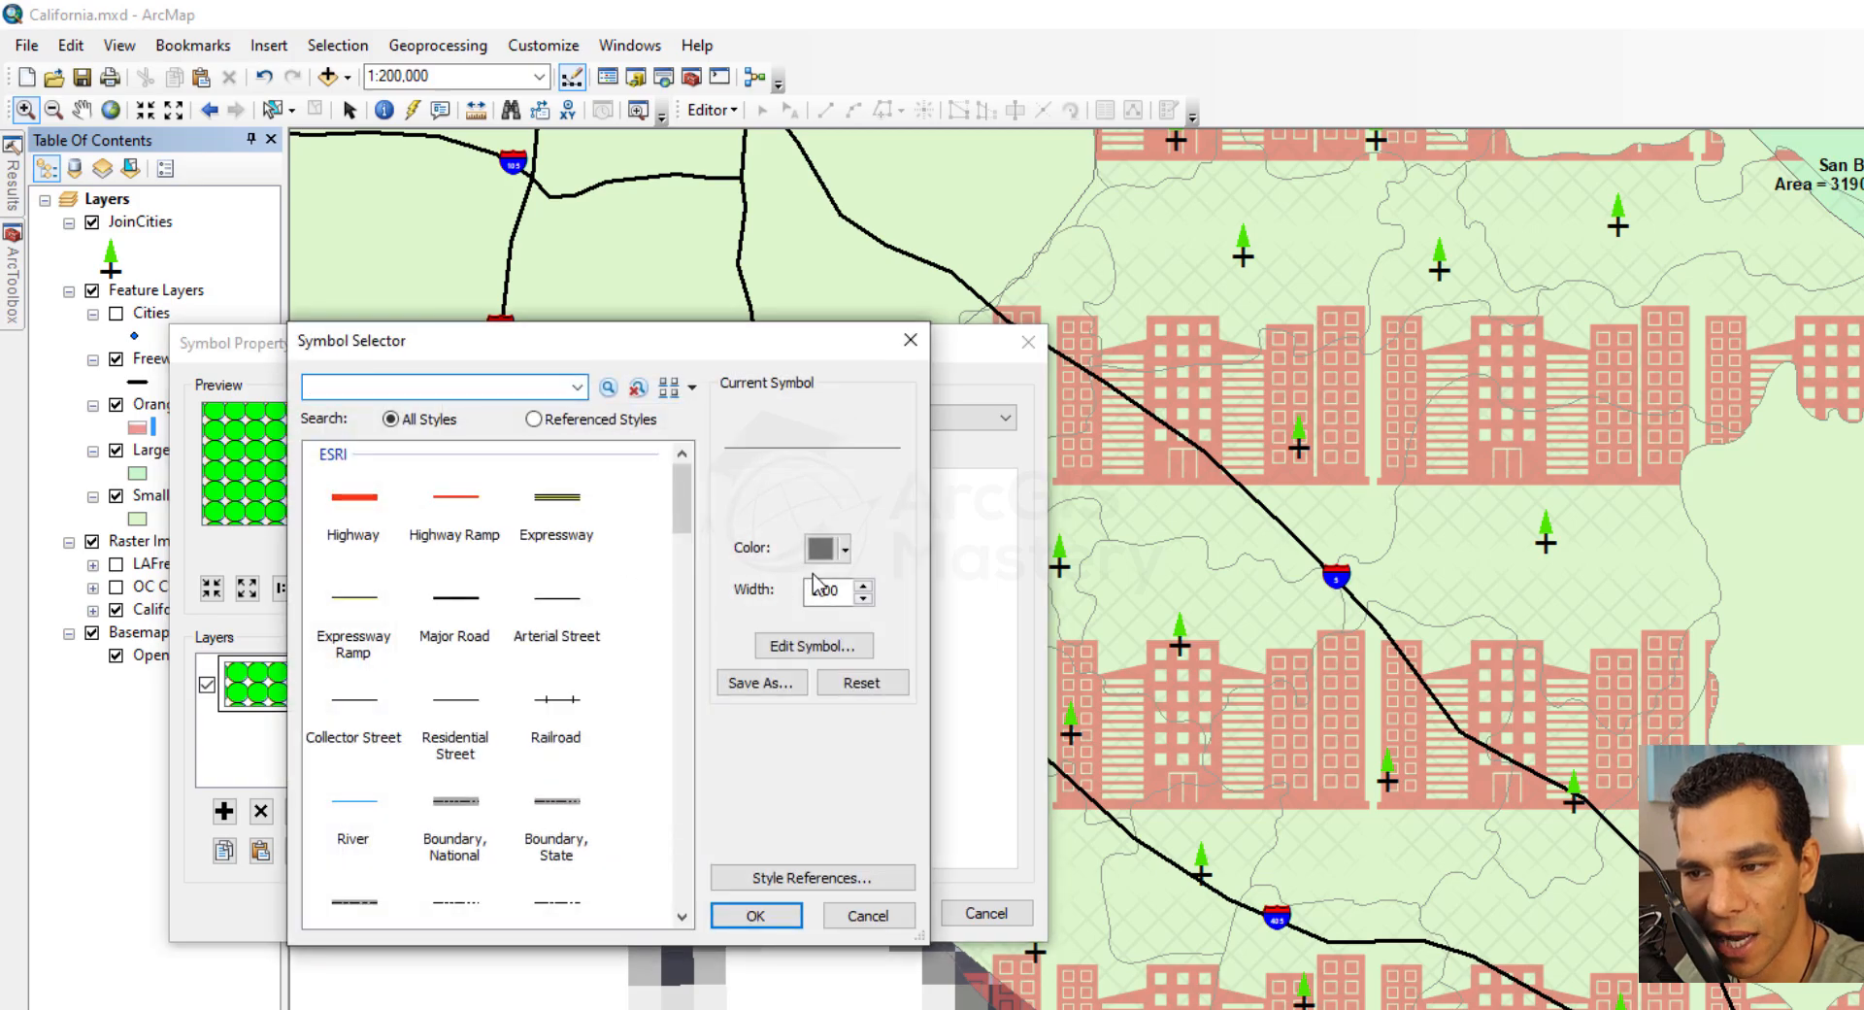
click(845, 549)
click(841, 662)
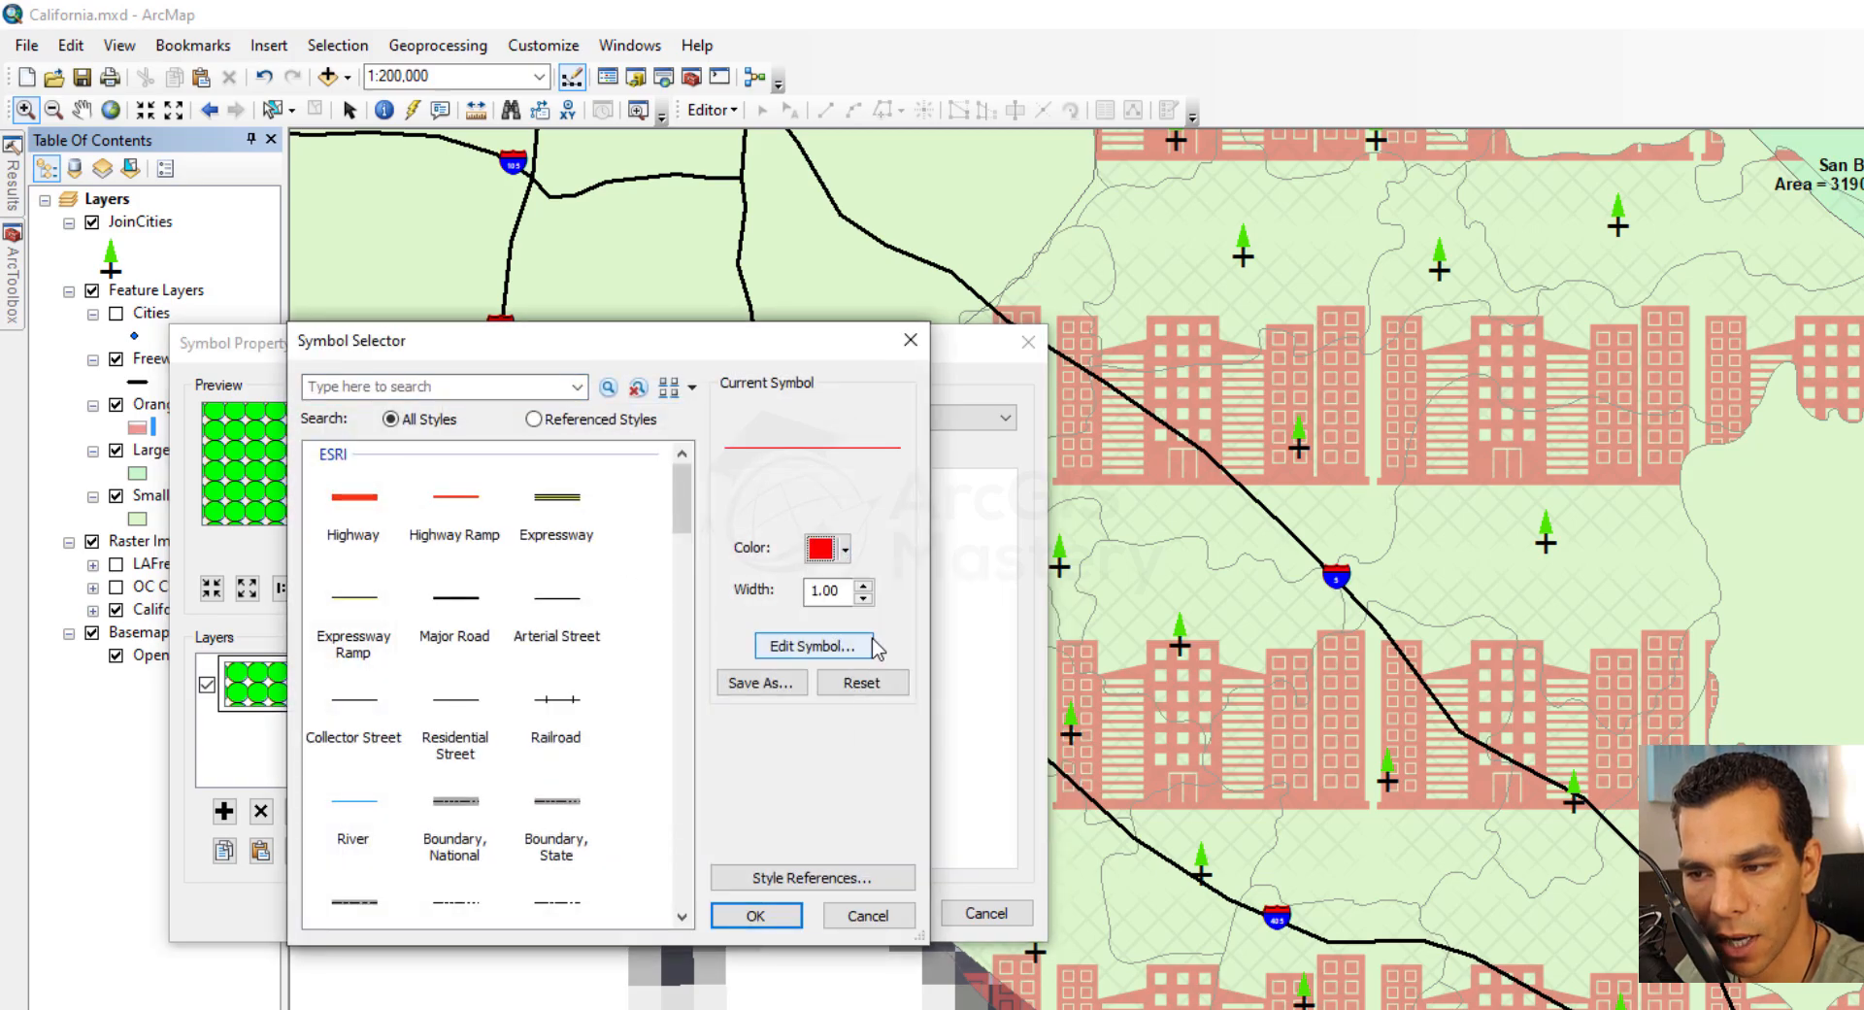
click(862, 586)
click(862, 586)
click(756, 915)
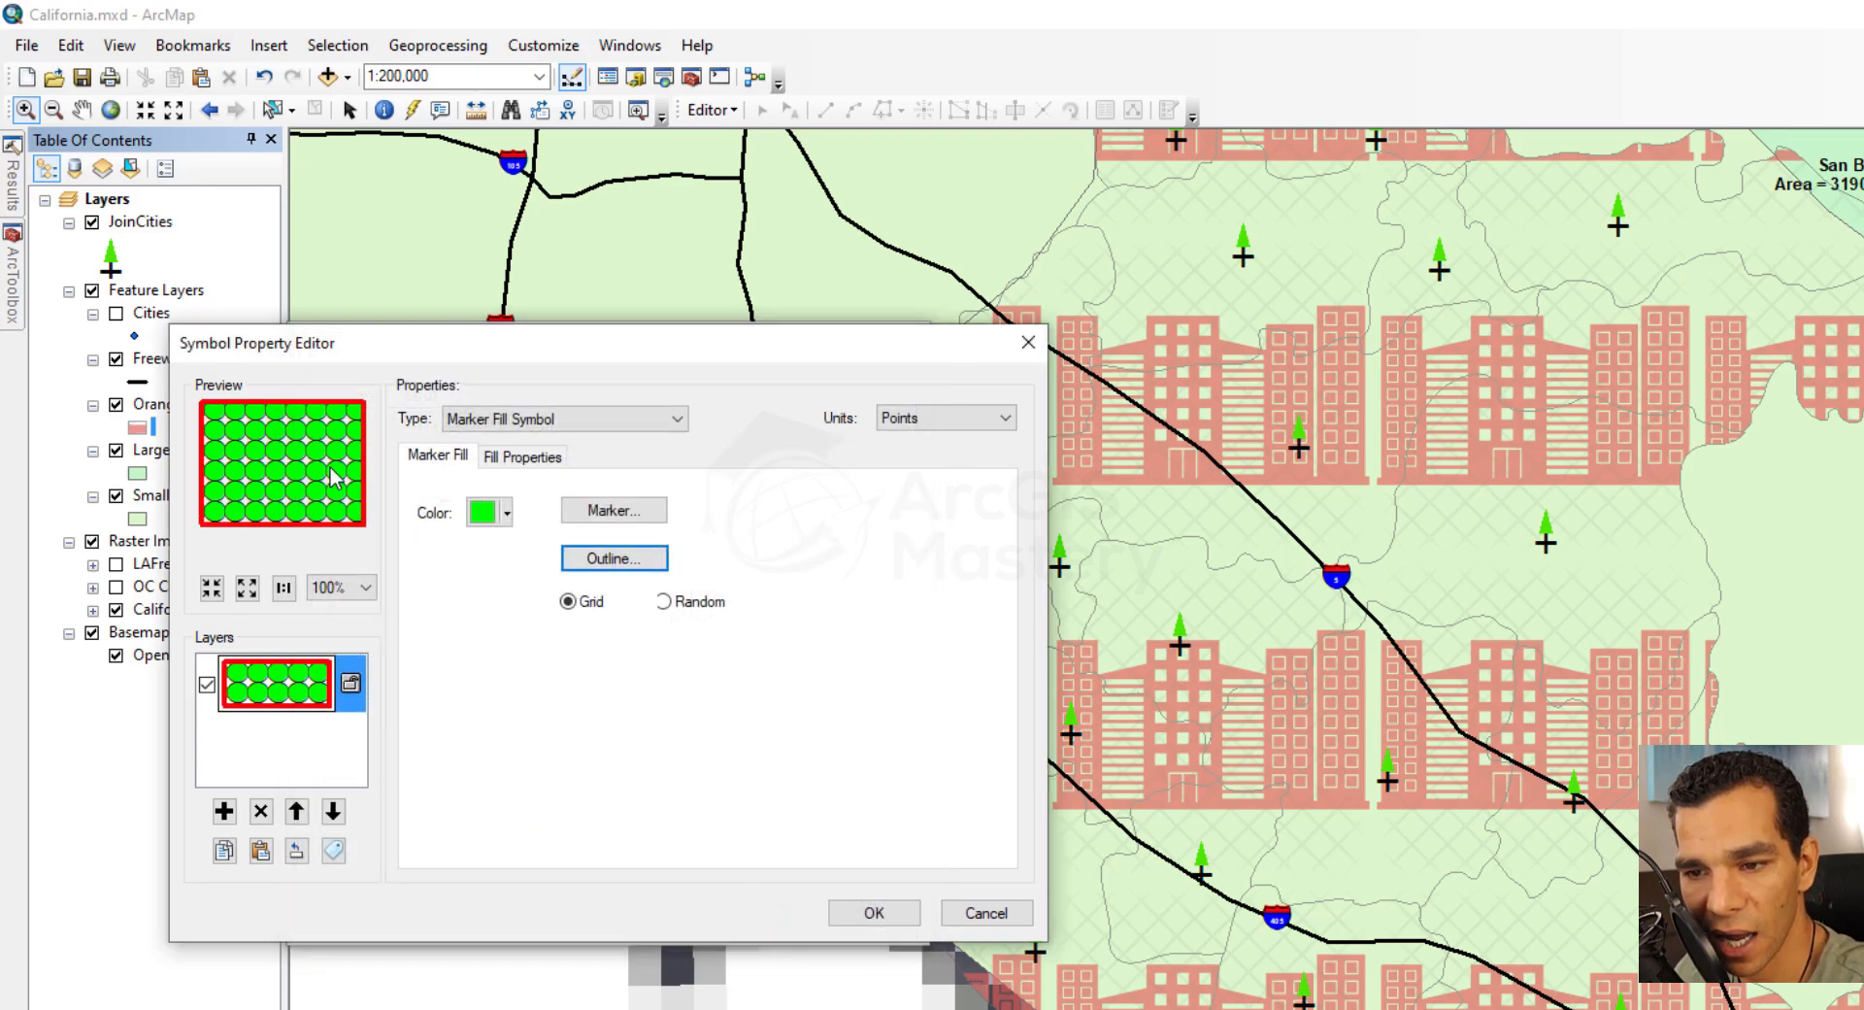
click(663, 601)
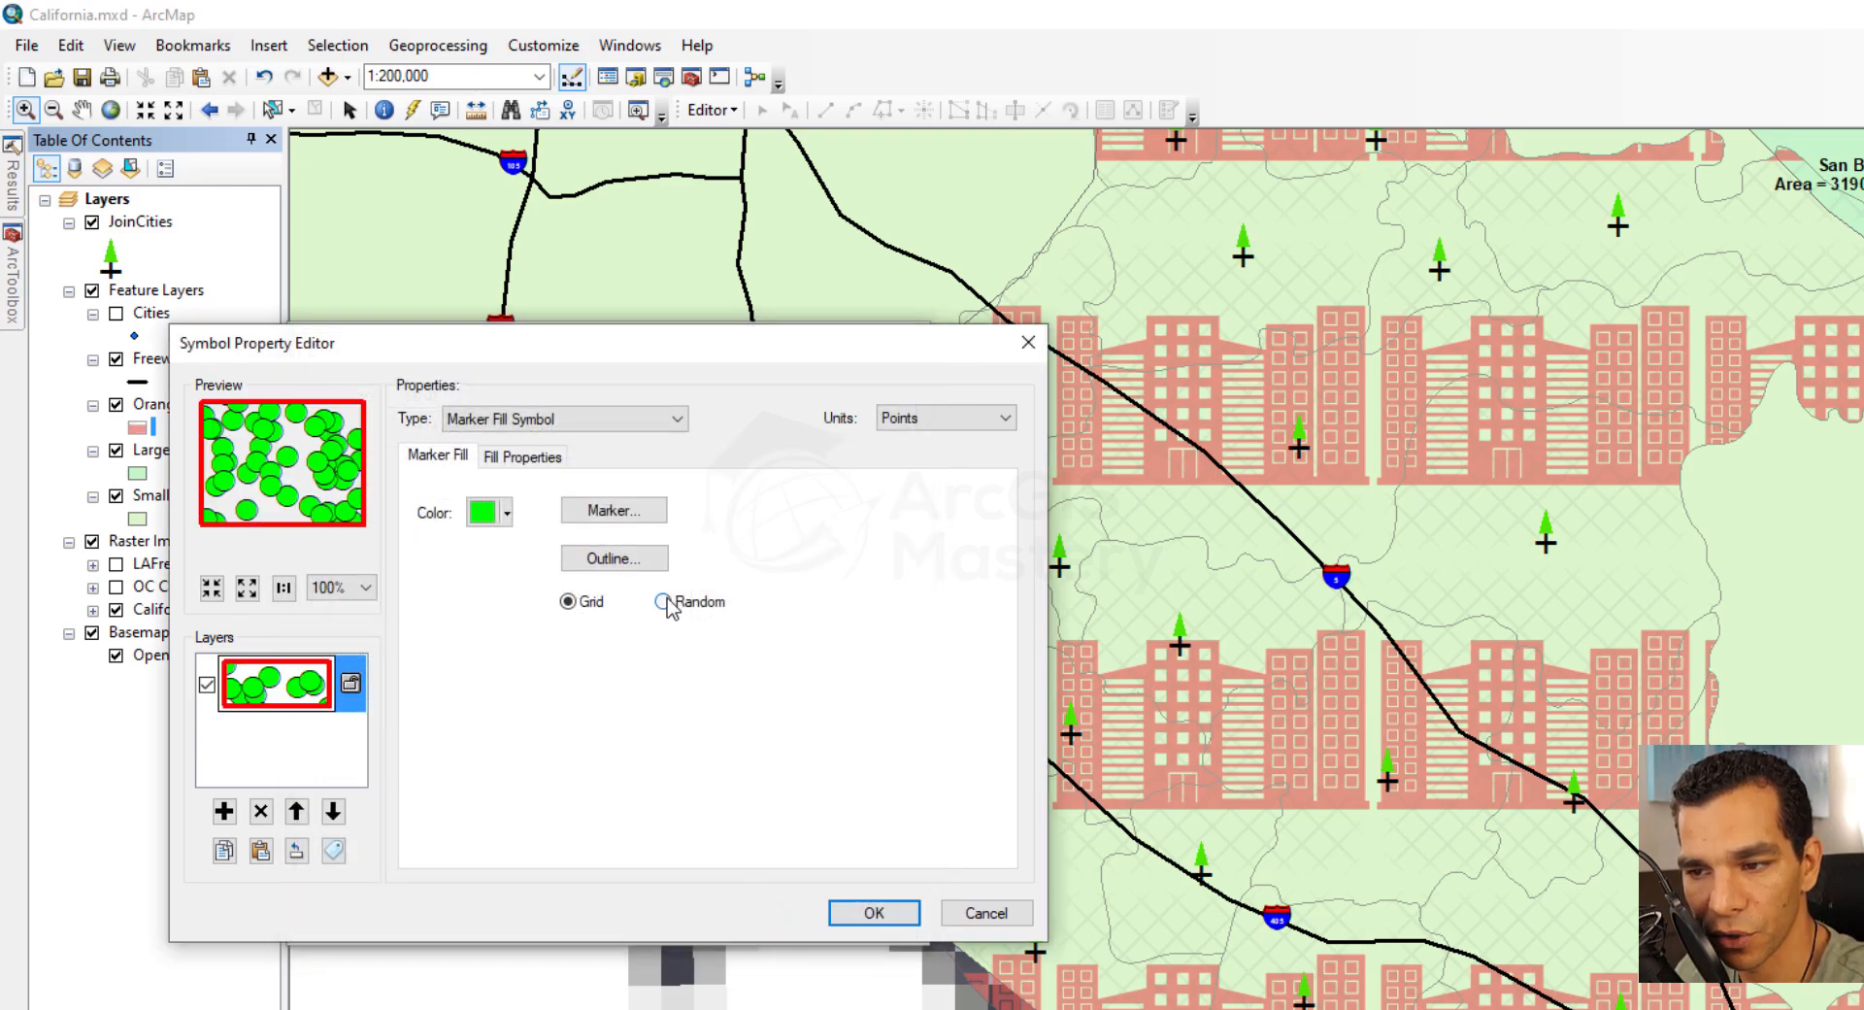
click(874, 912)
click(762, 914)
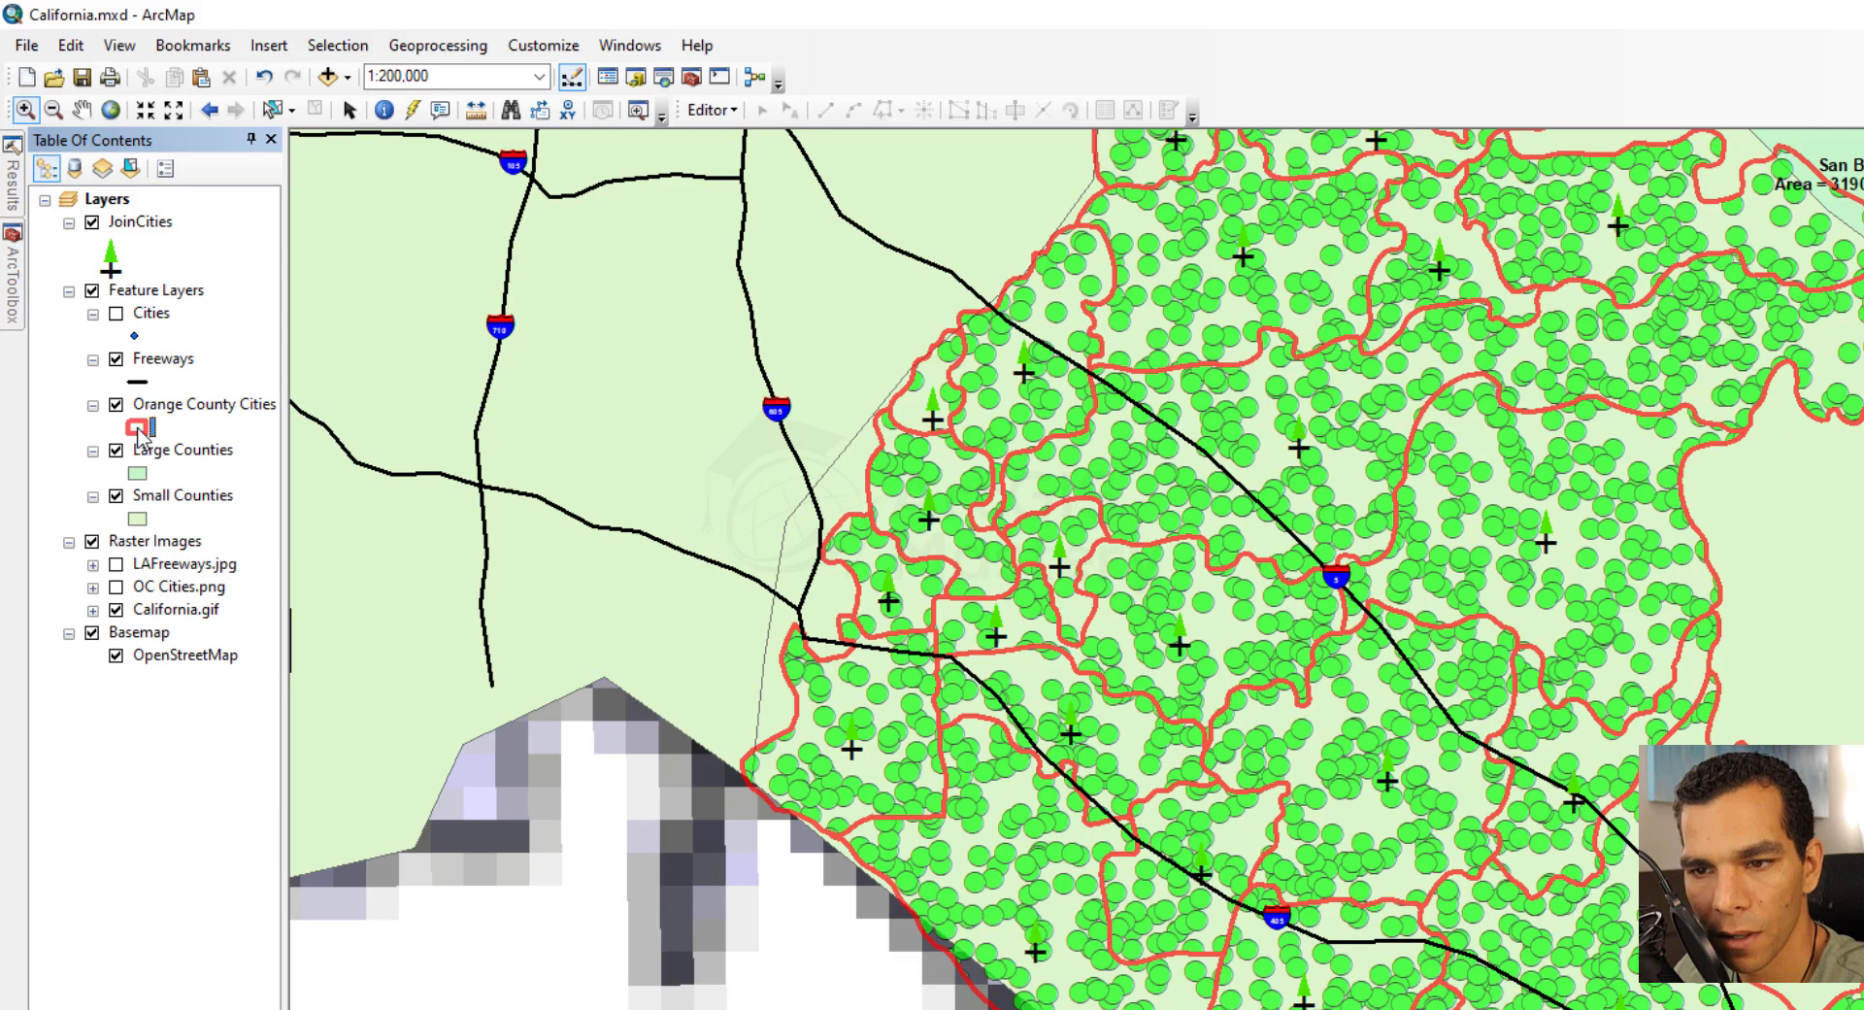
Apply a Line Fill Symbol to Orange County Cities using the red Highway Ramp line
click(137, 428)
click(849, 701)
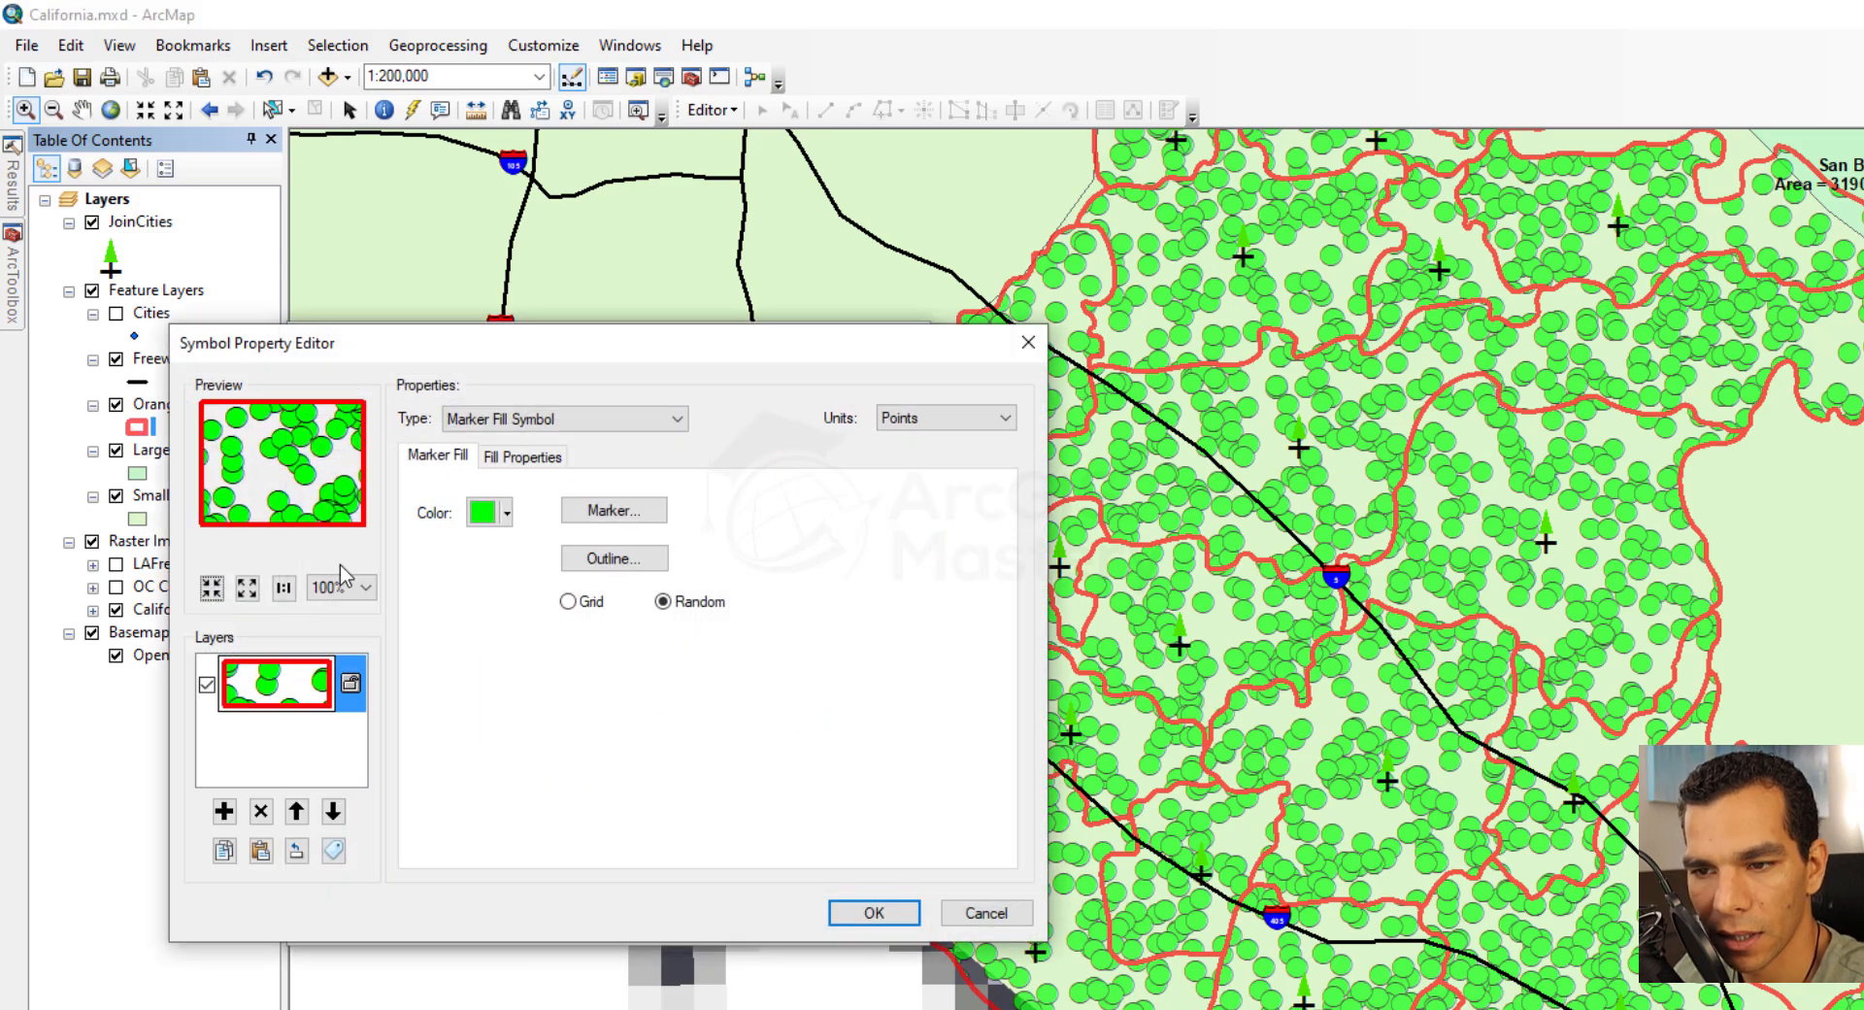
click(583, 419)
click(558, 474)
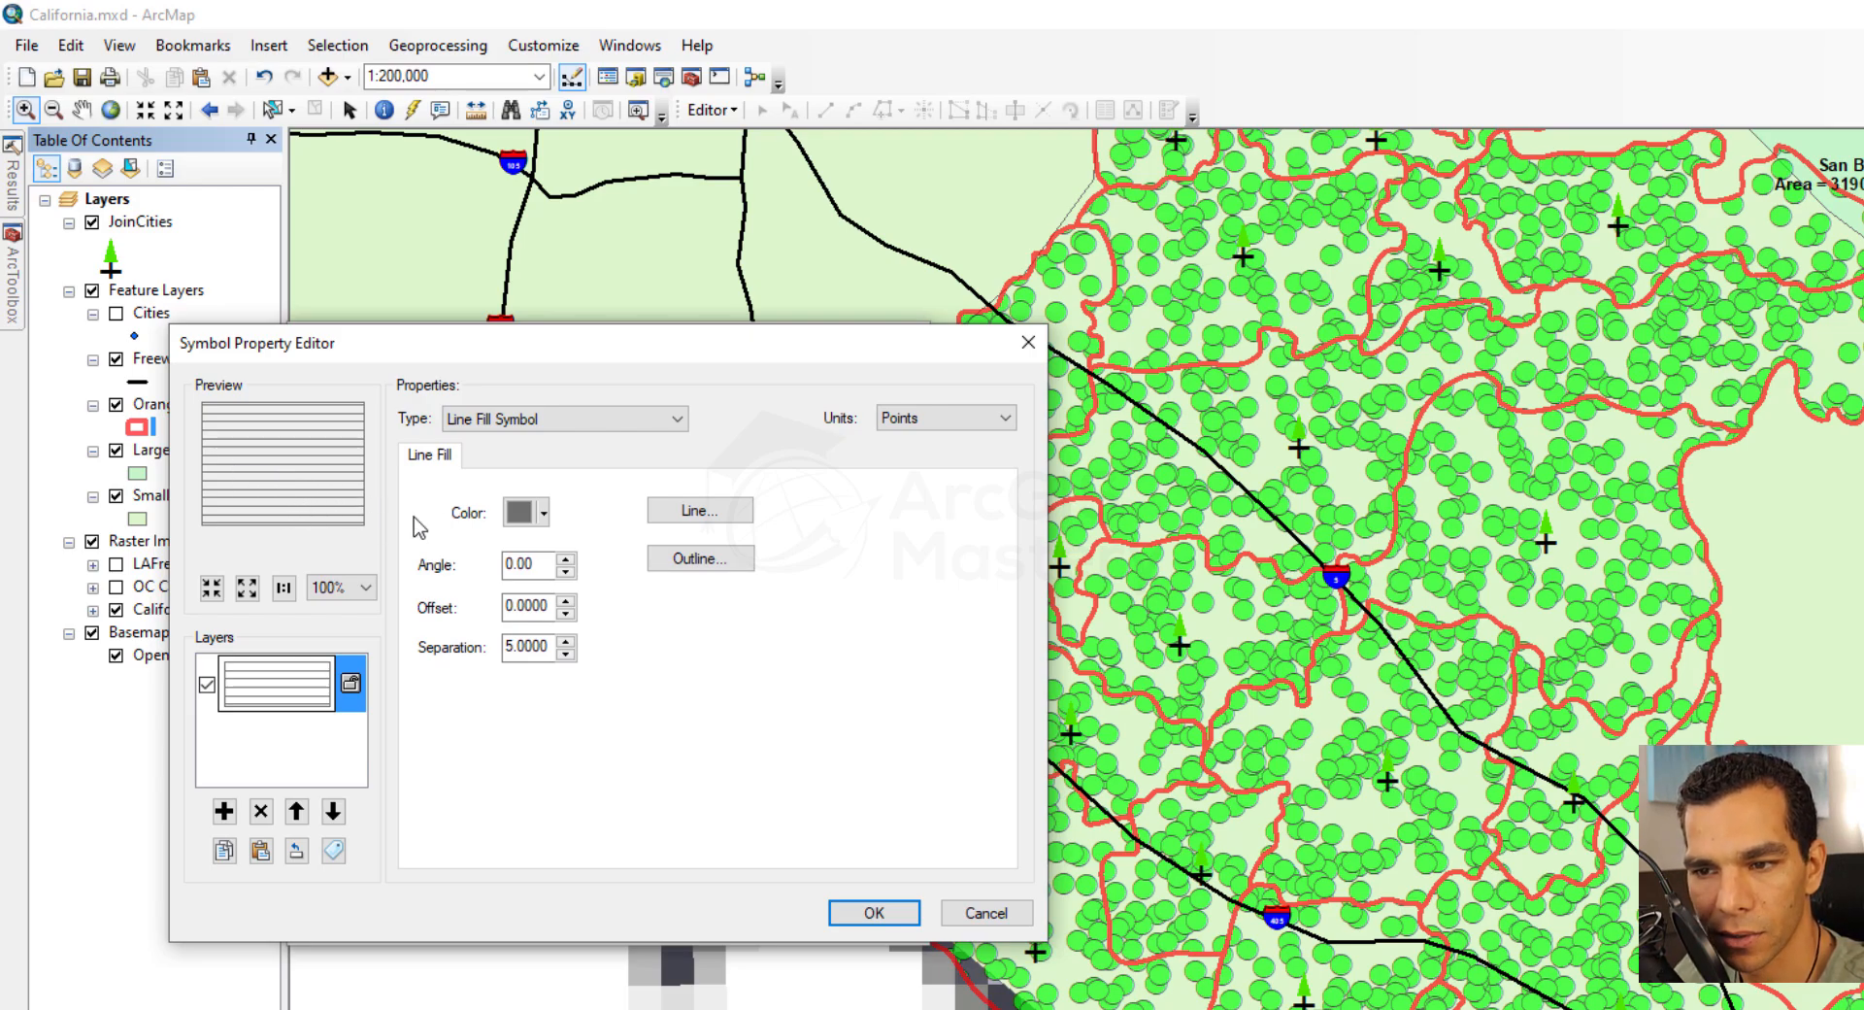
click(678, 514)
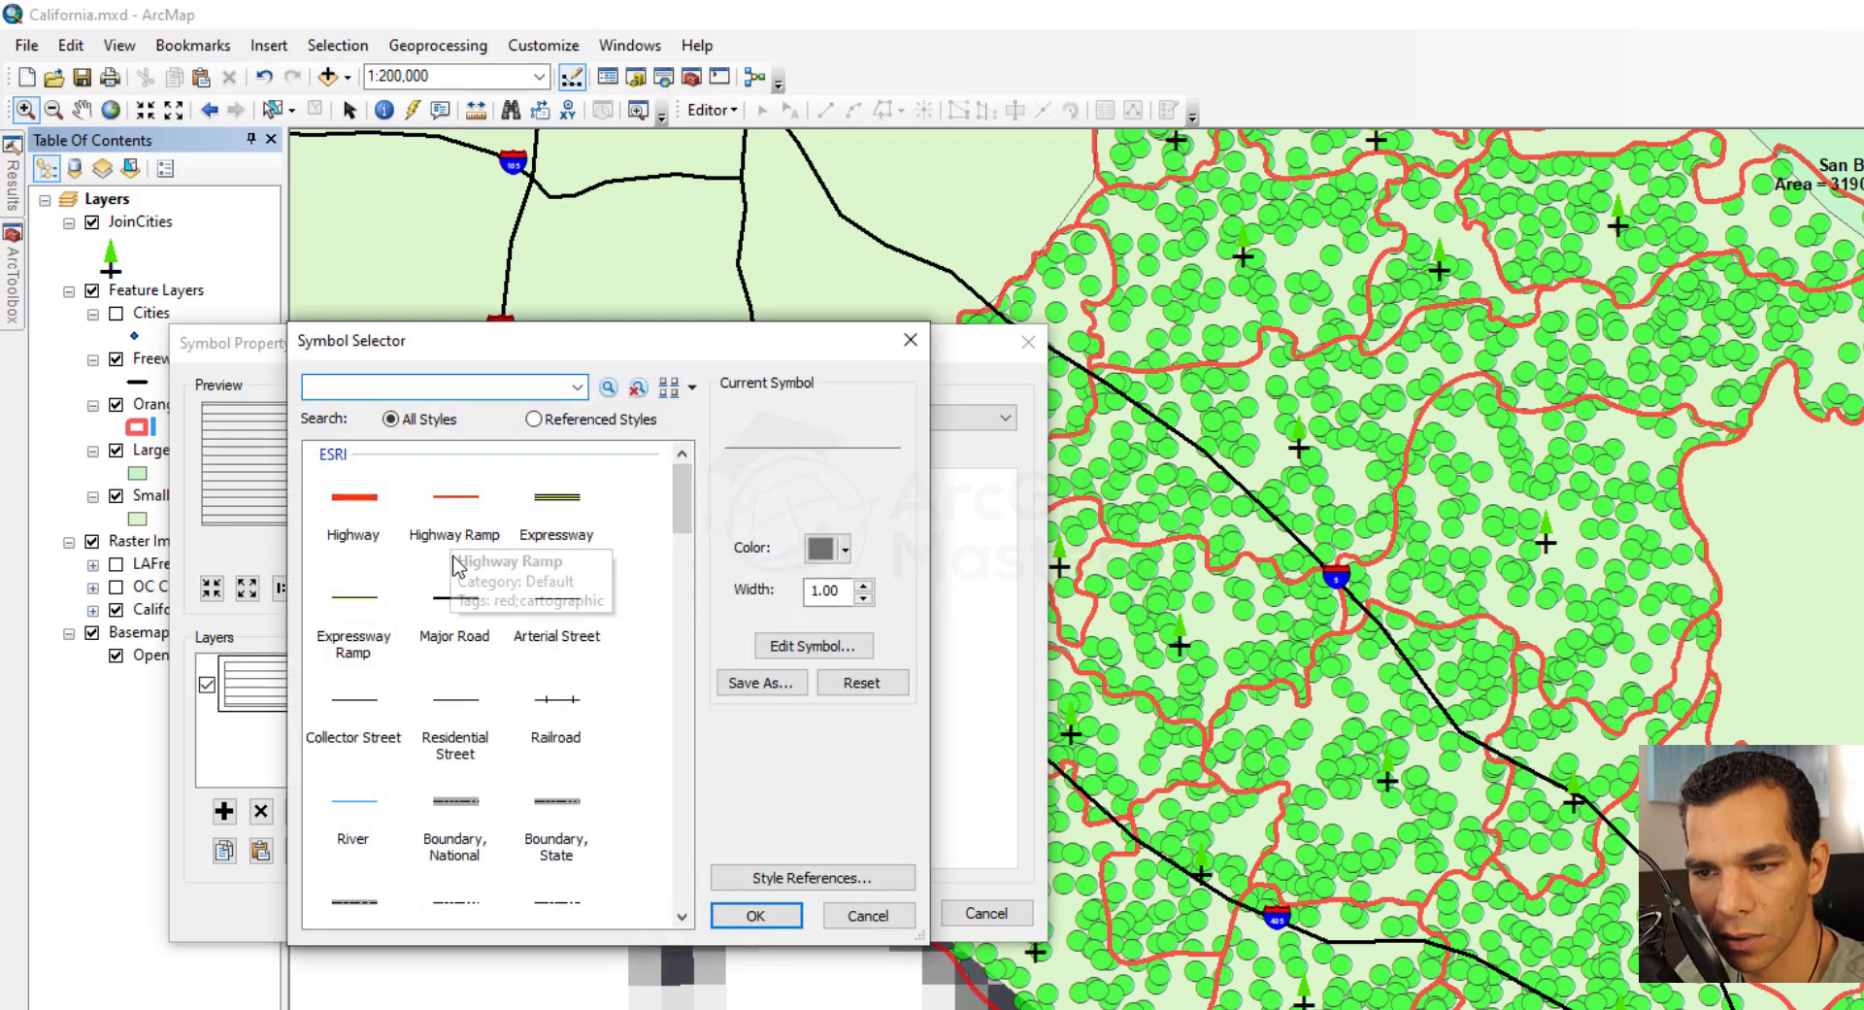
double_click(455, 524)
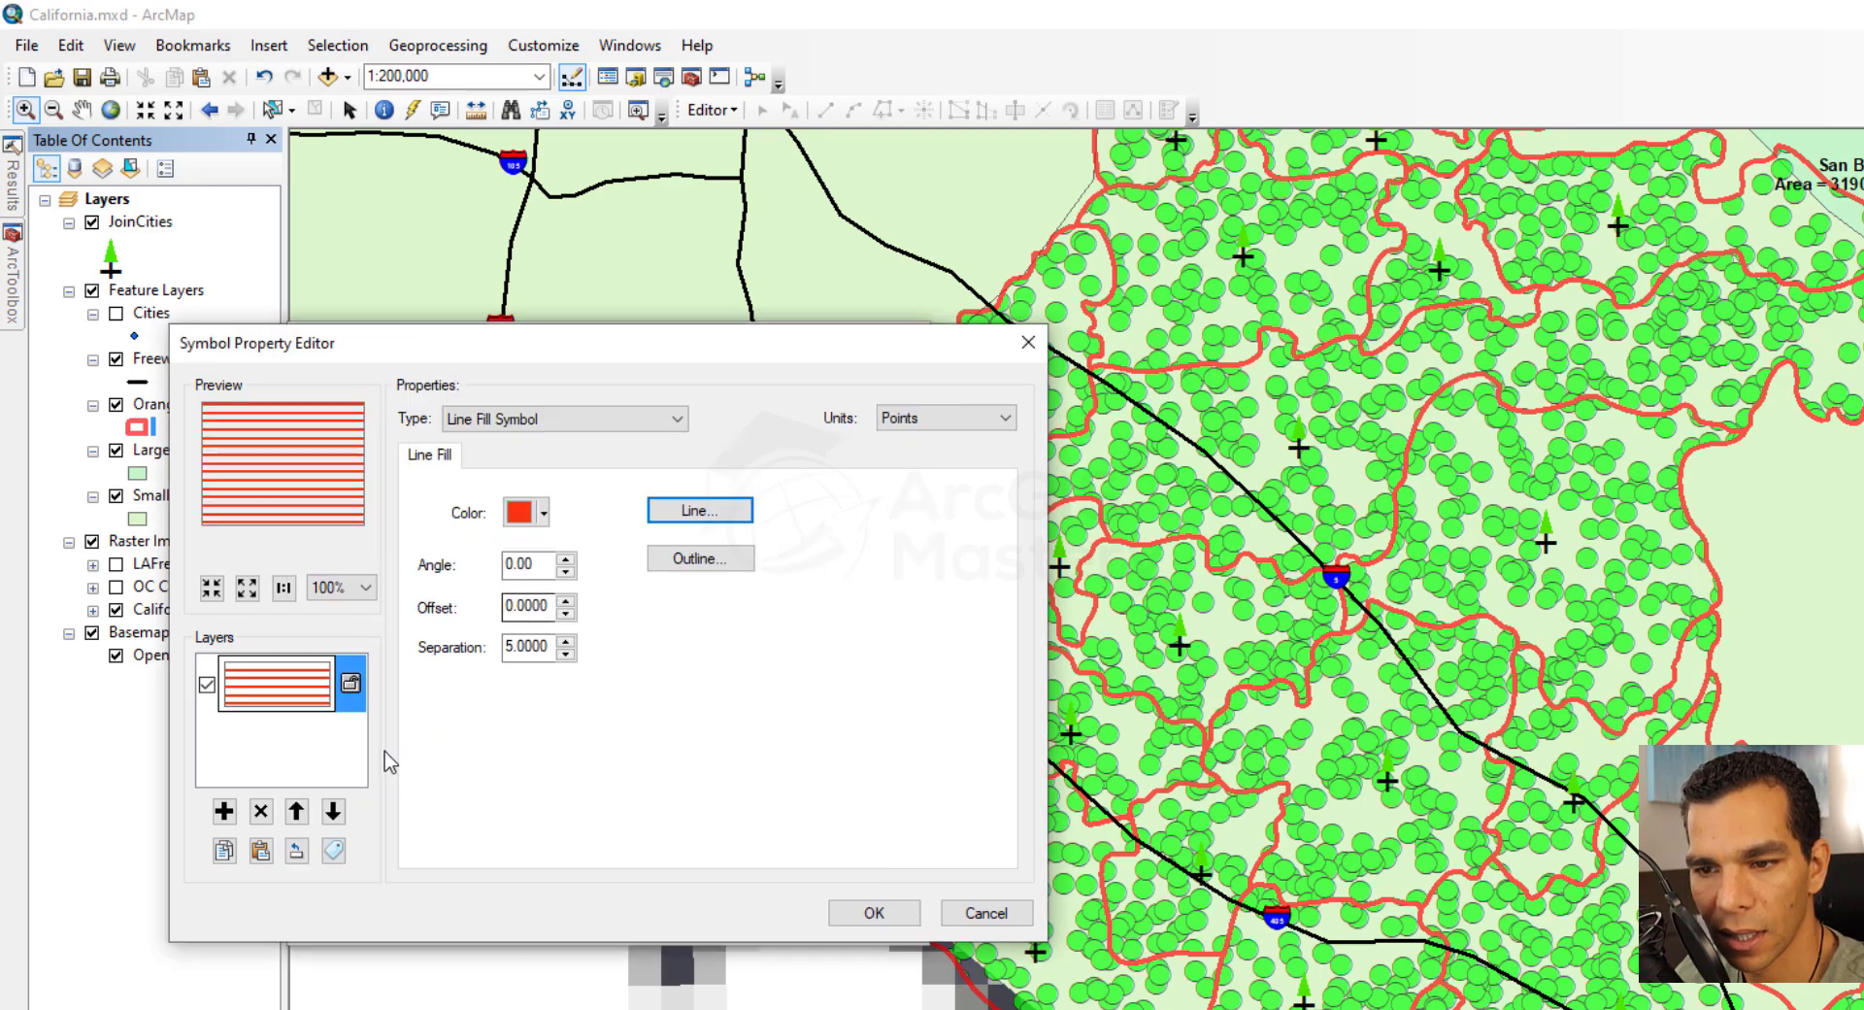
click(854, 914)
click(827, 913)
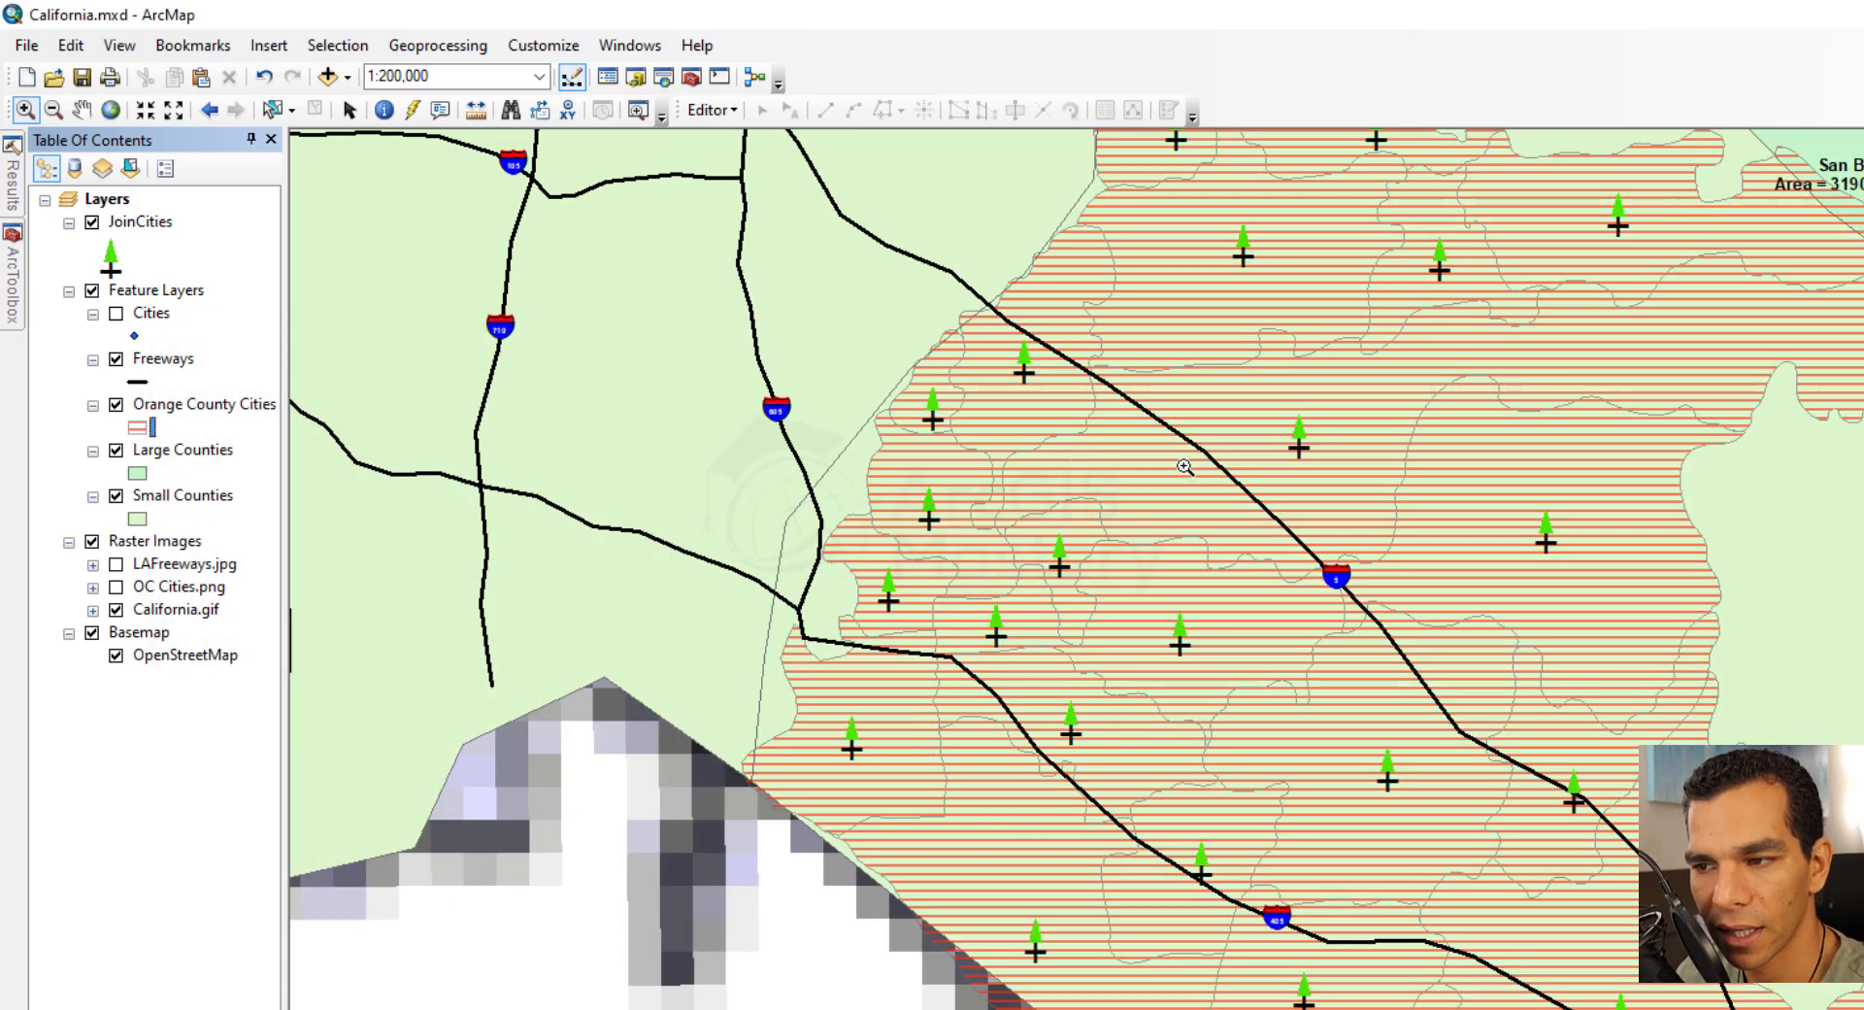
Switch the Orange County Cities symbol to a Gradient Fill Symbol with the green-yellow-red color ramp
click(139, 428)
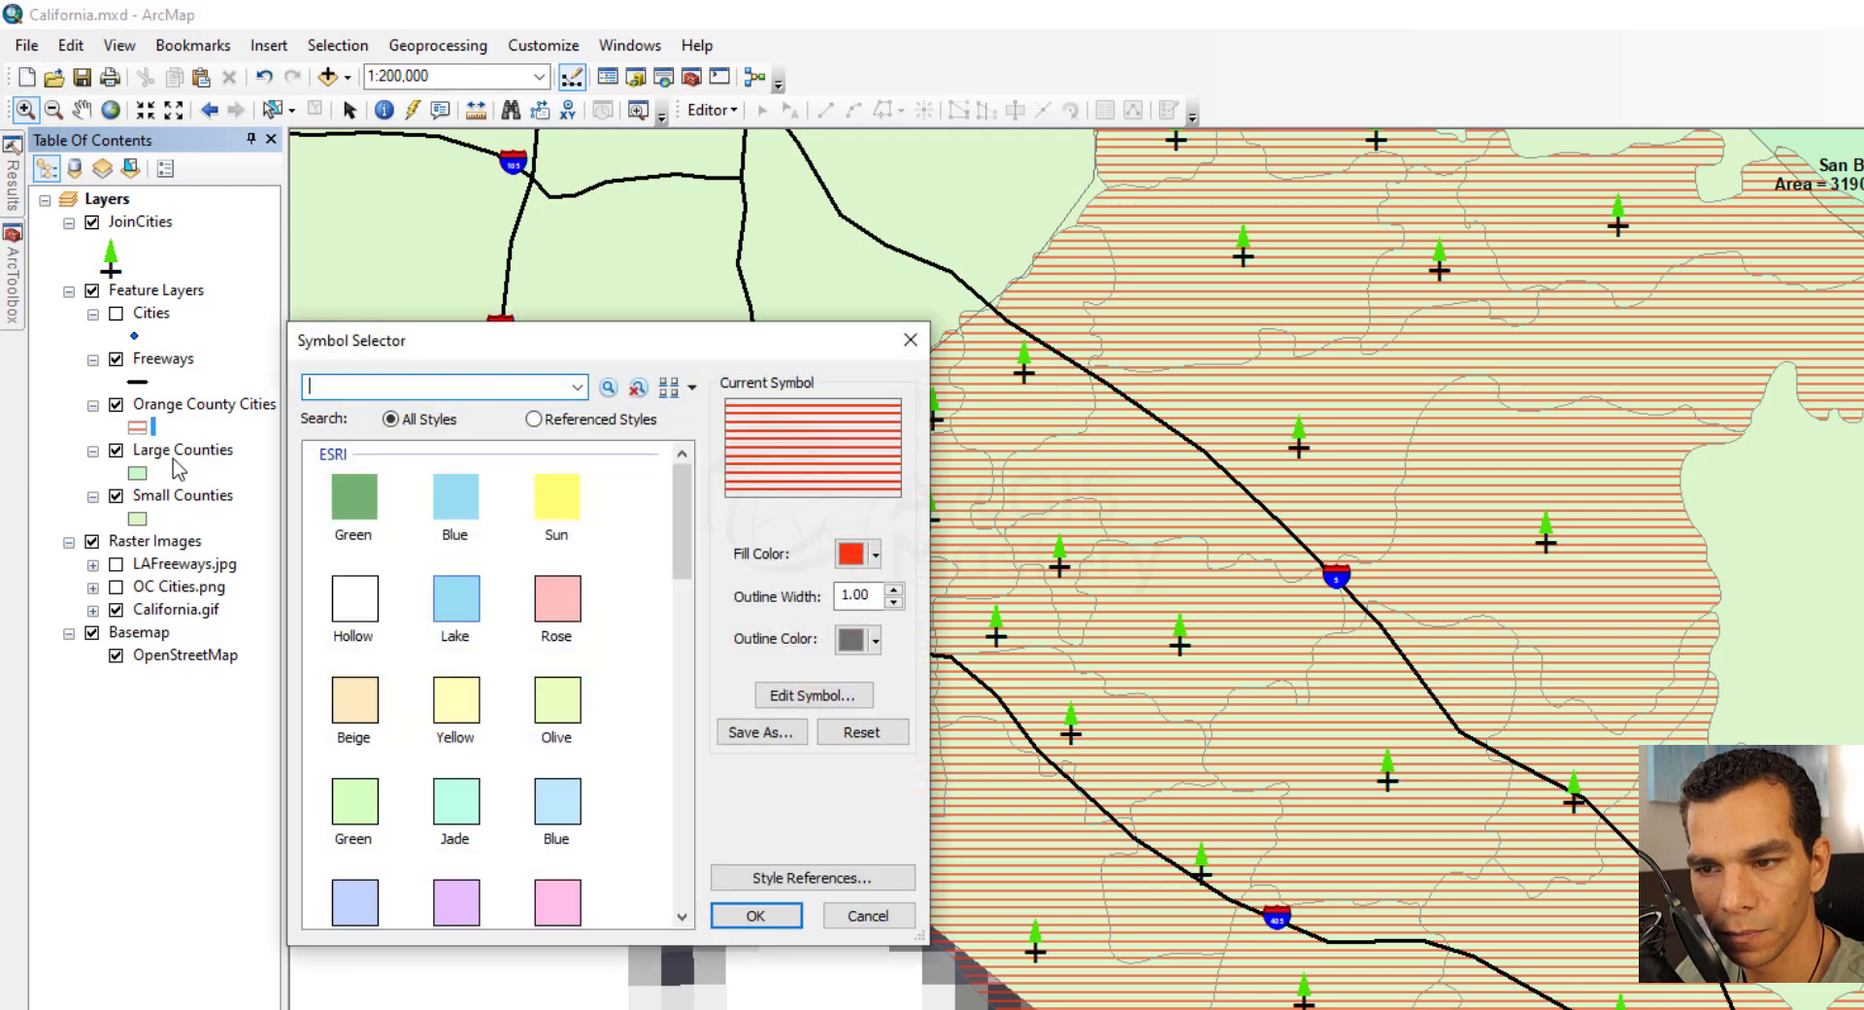
click(814, 695)
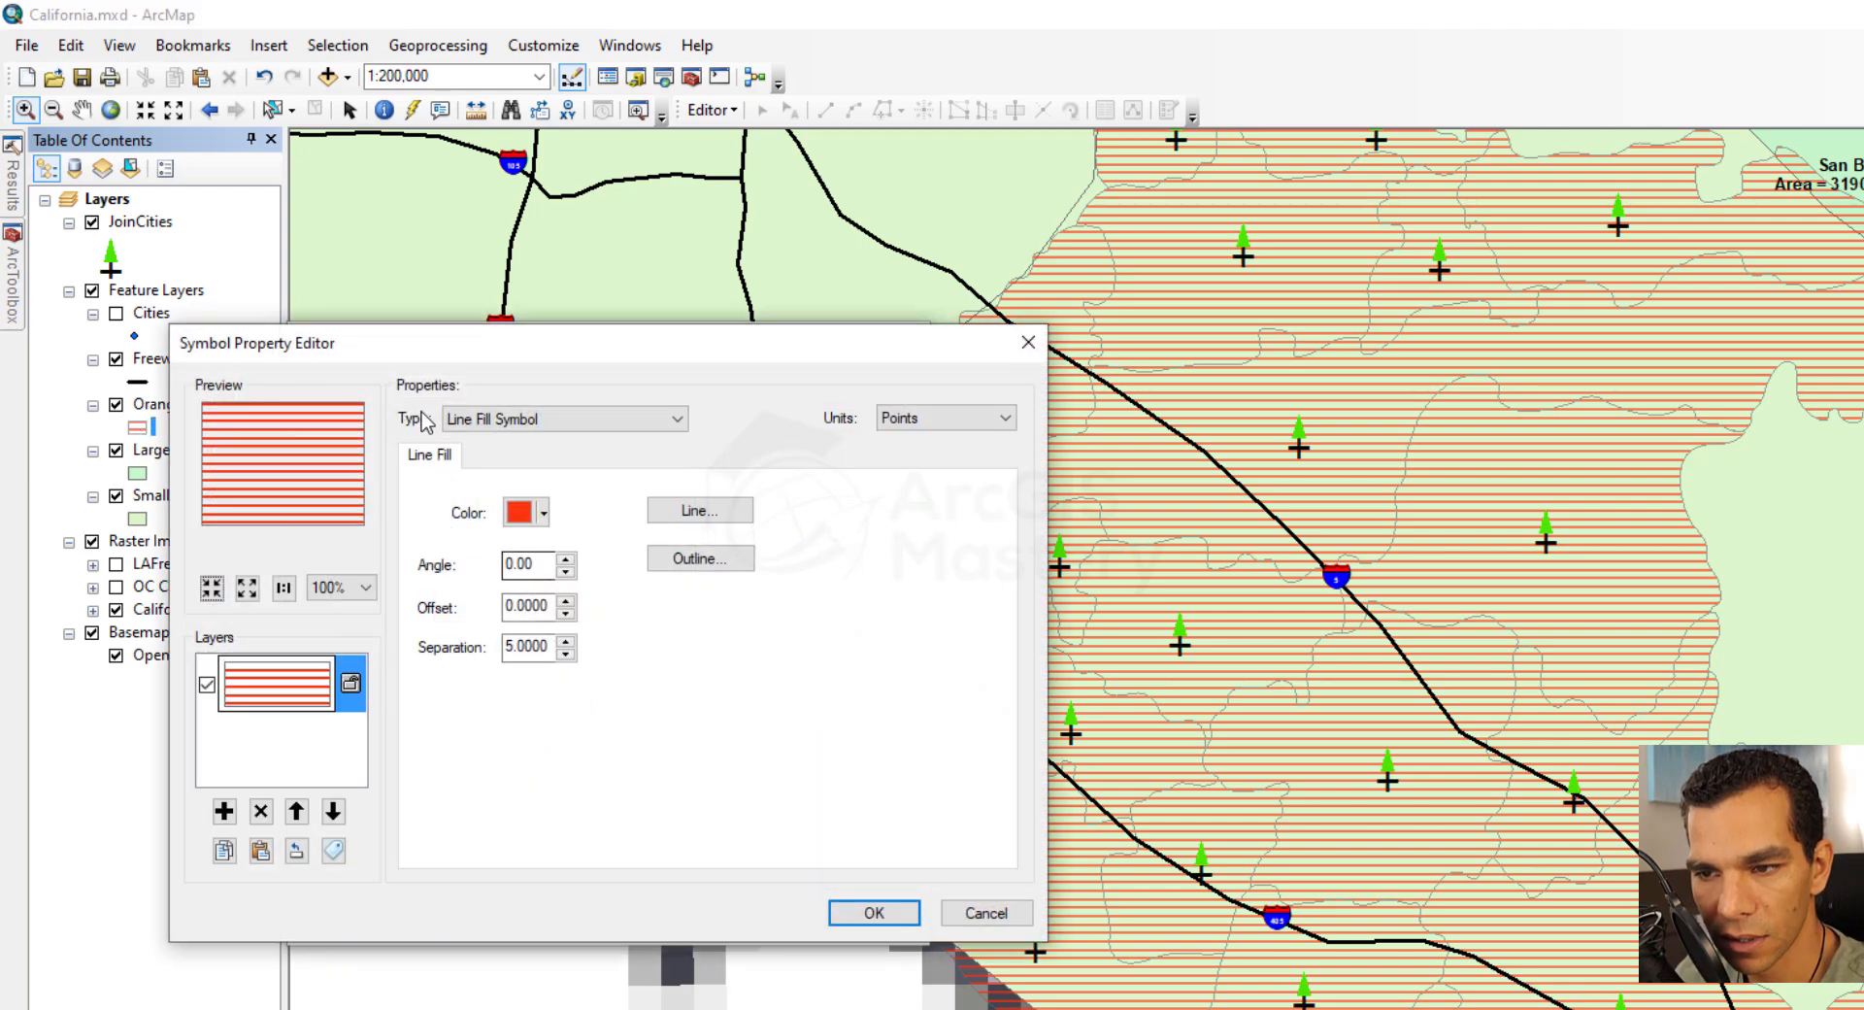
click(541, 420)
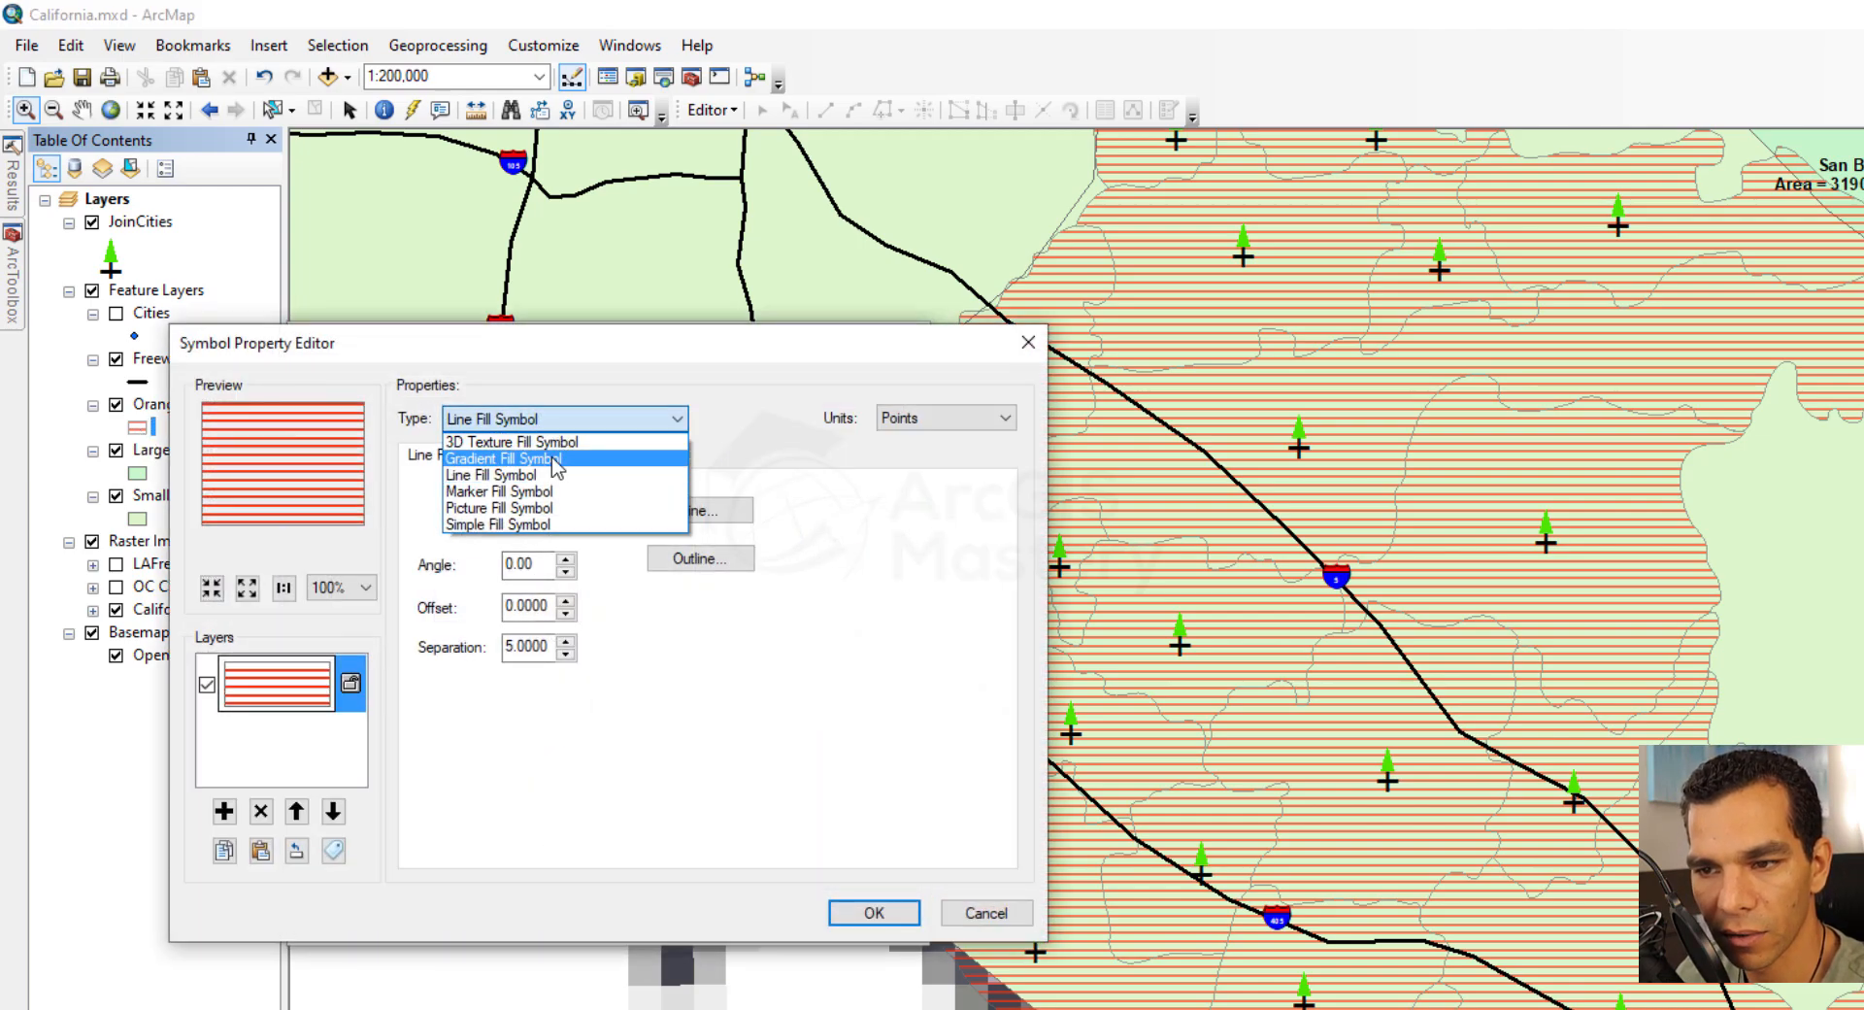
click(524, 459)
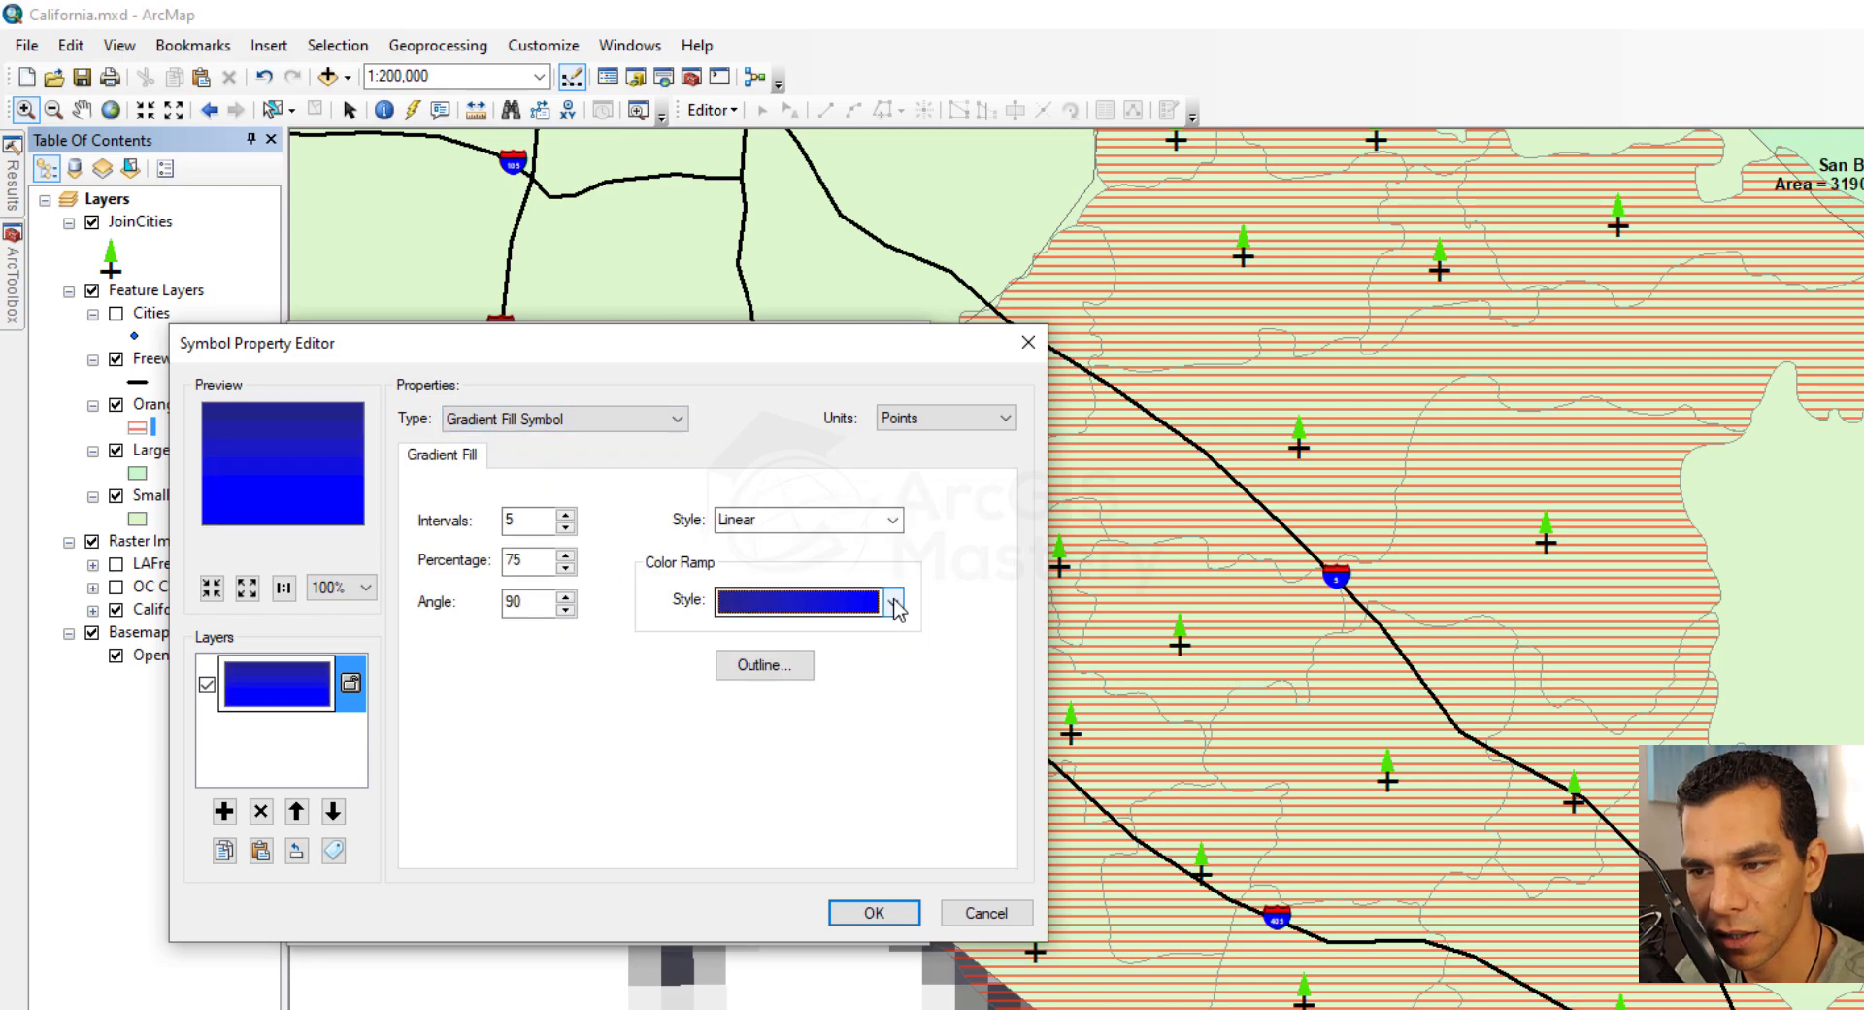
click(891, 603)
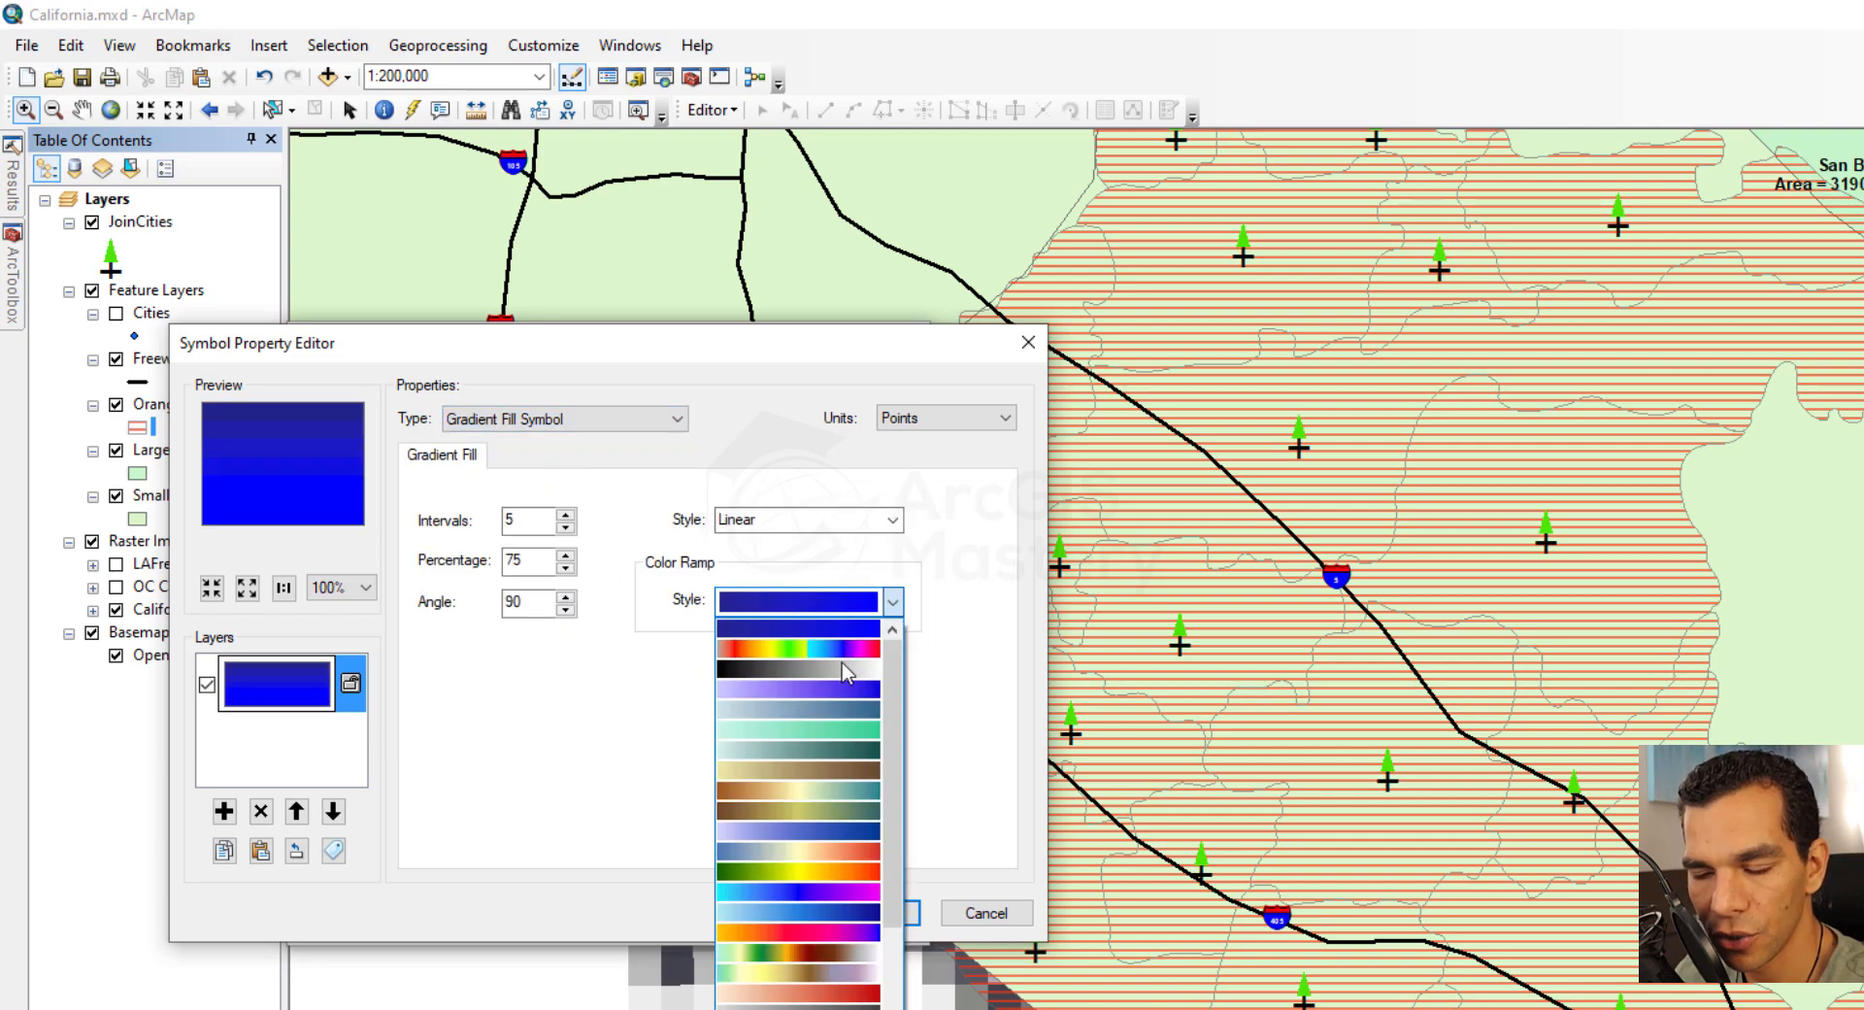
click(825, 871)
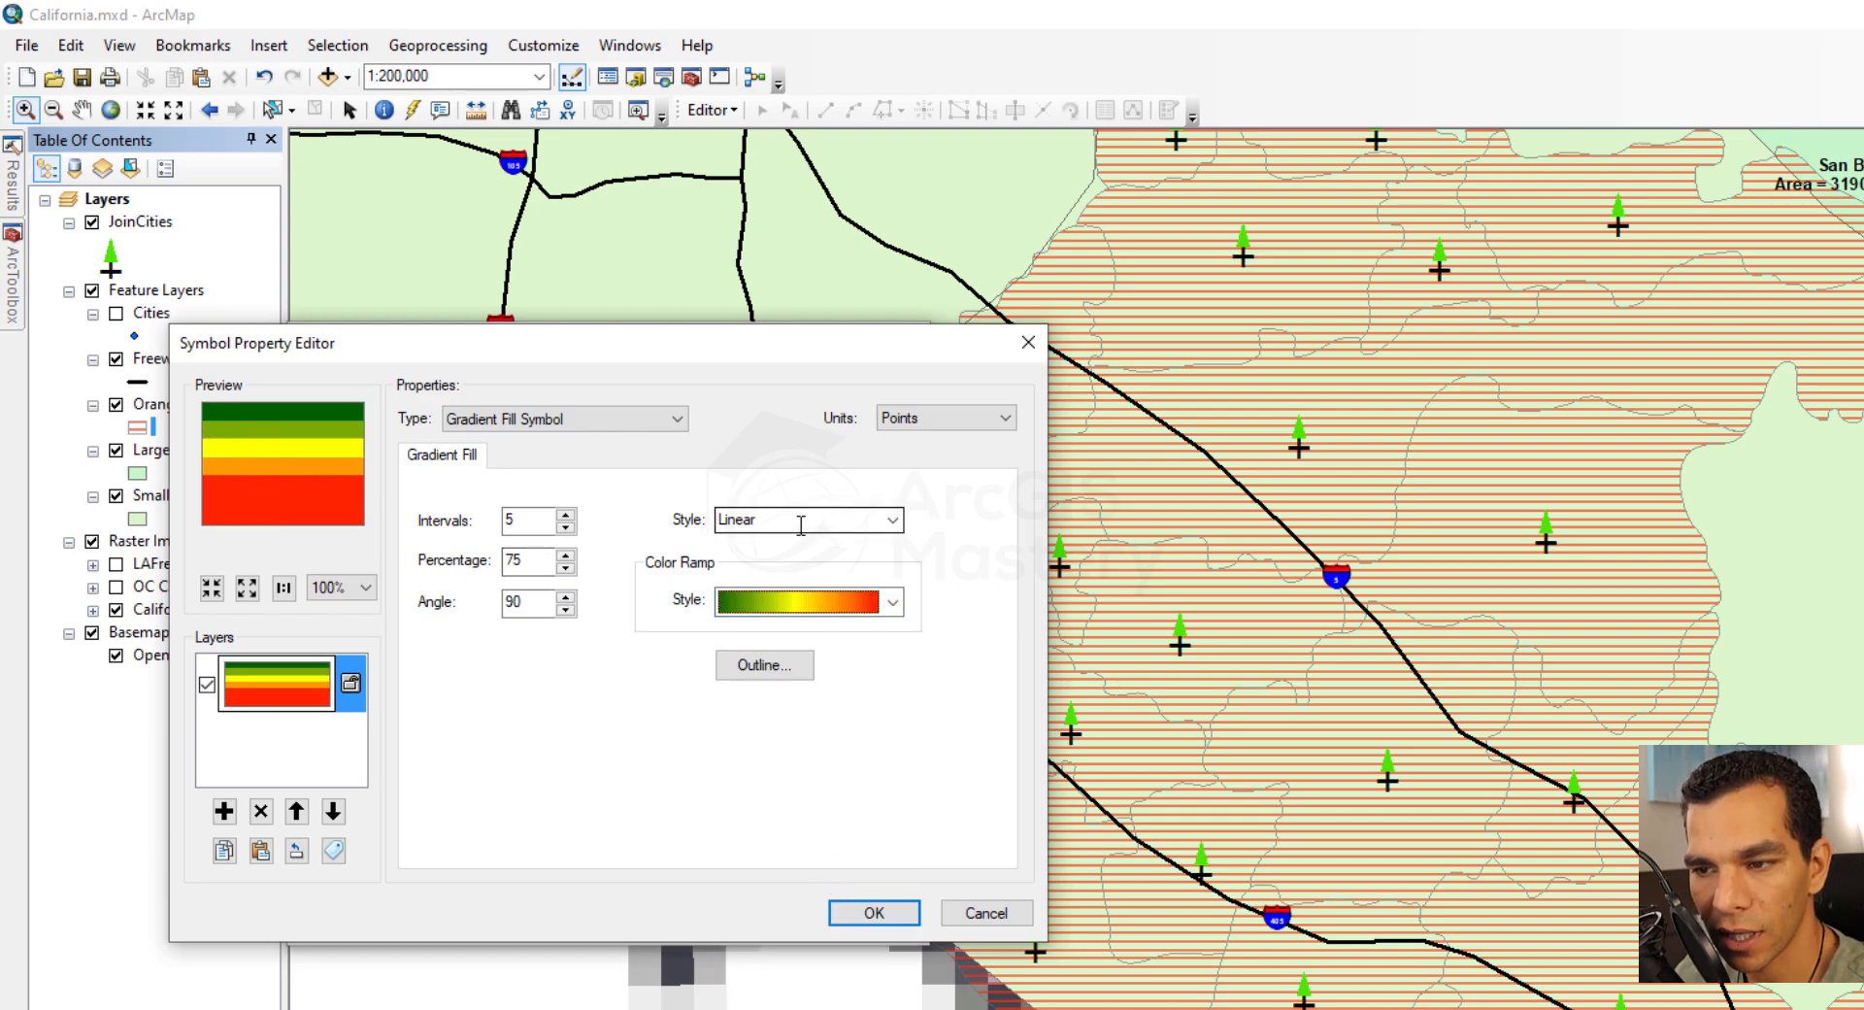
Set the gradient fill style to Rectangular and the number of intervals to 4
click(889, 521)
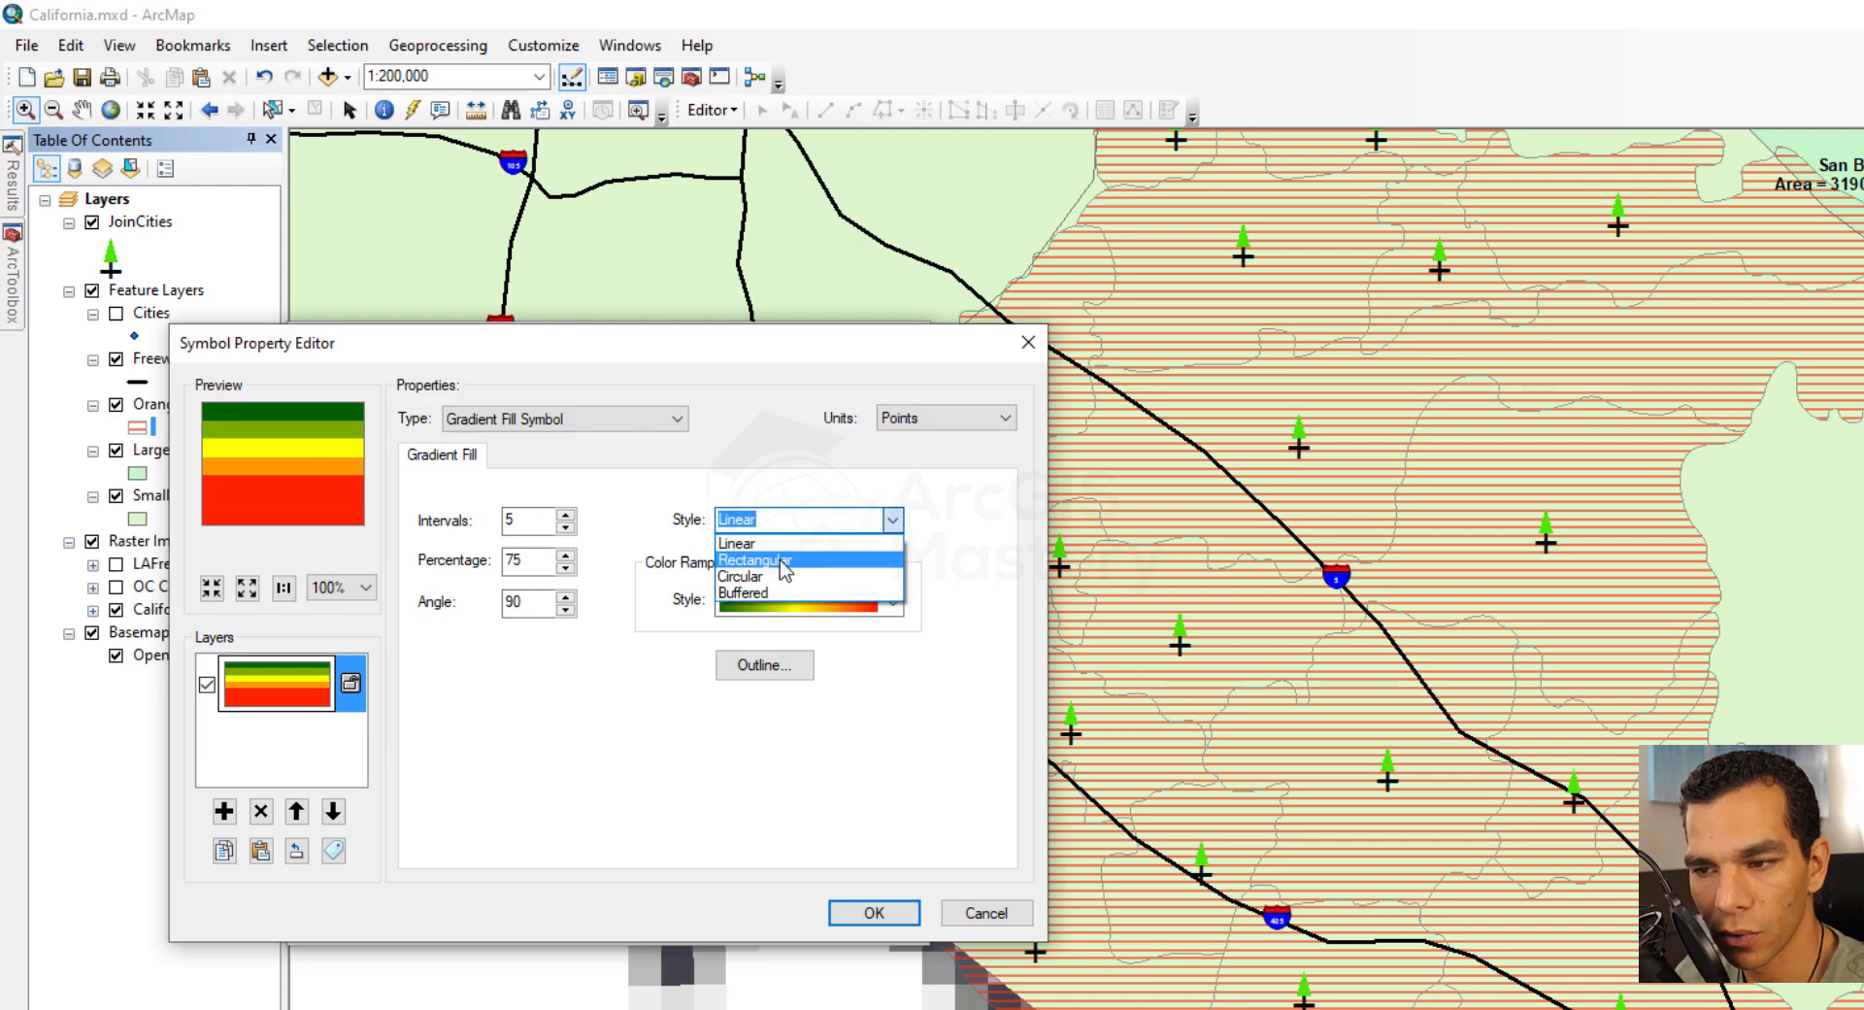
click(776, 551)
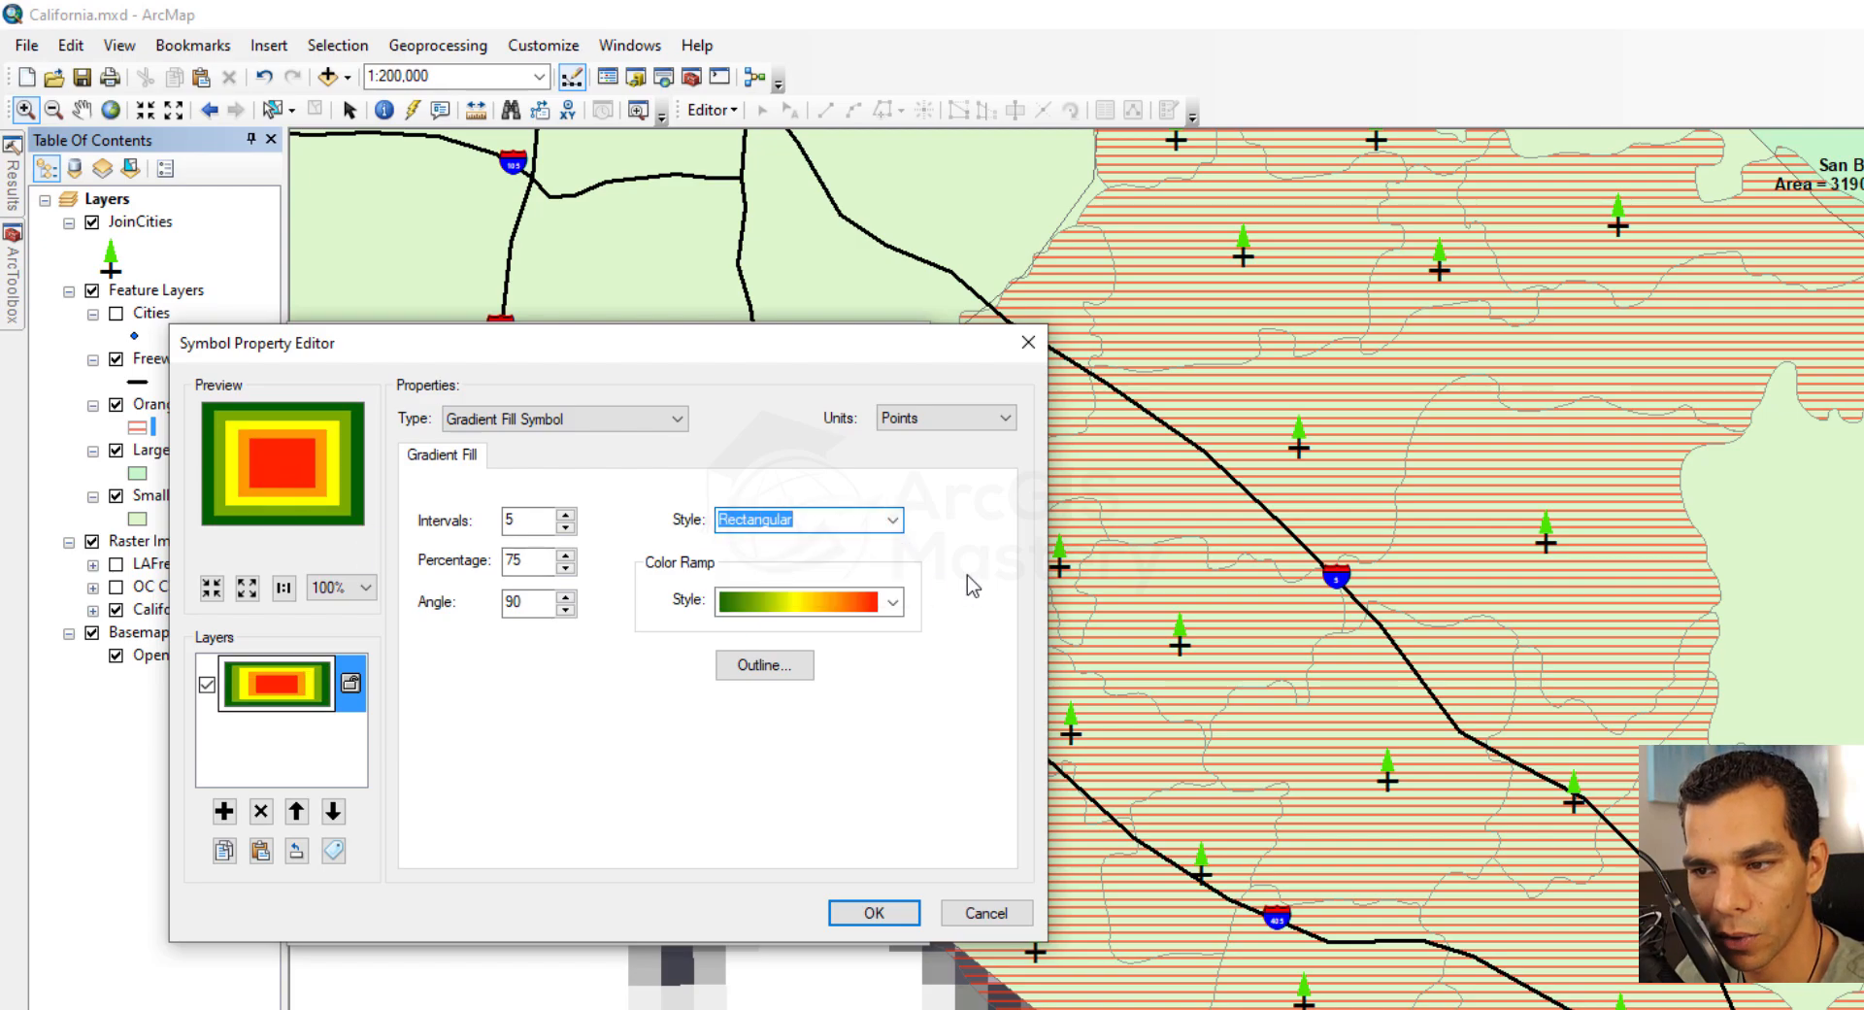
click(895, 526)
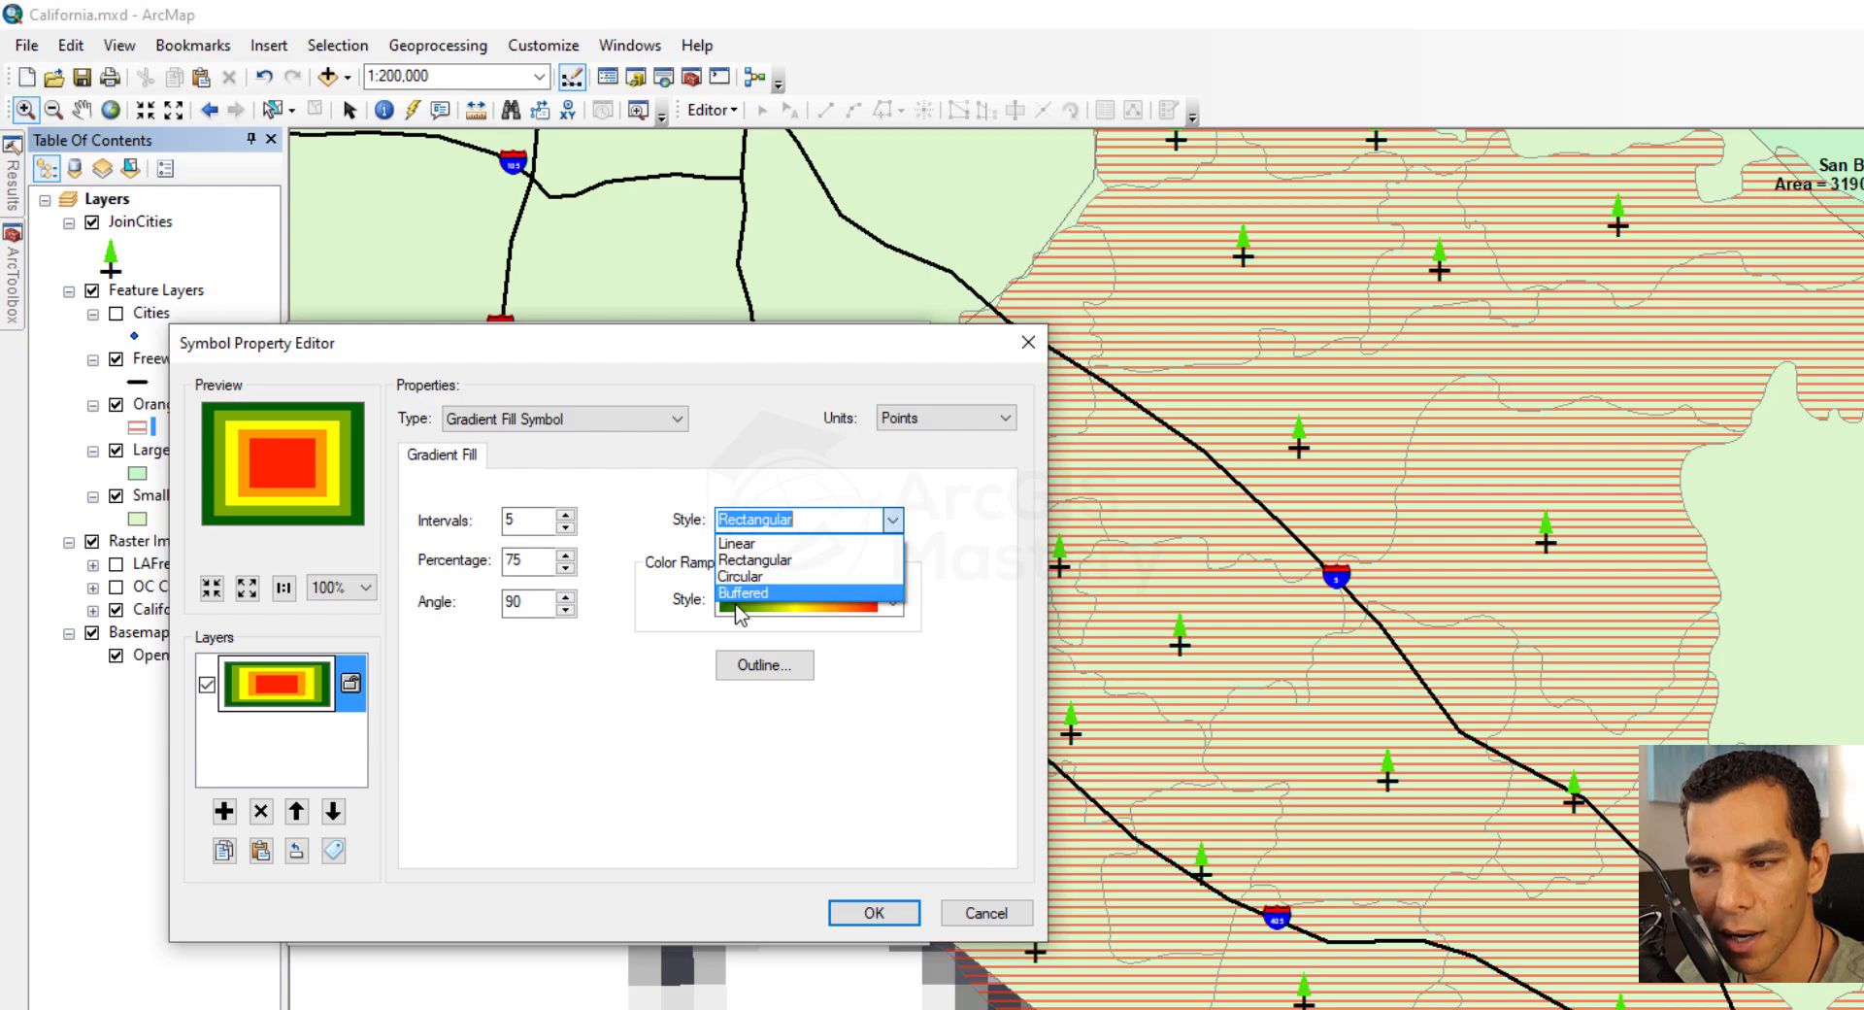
click(617, 718)
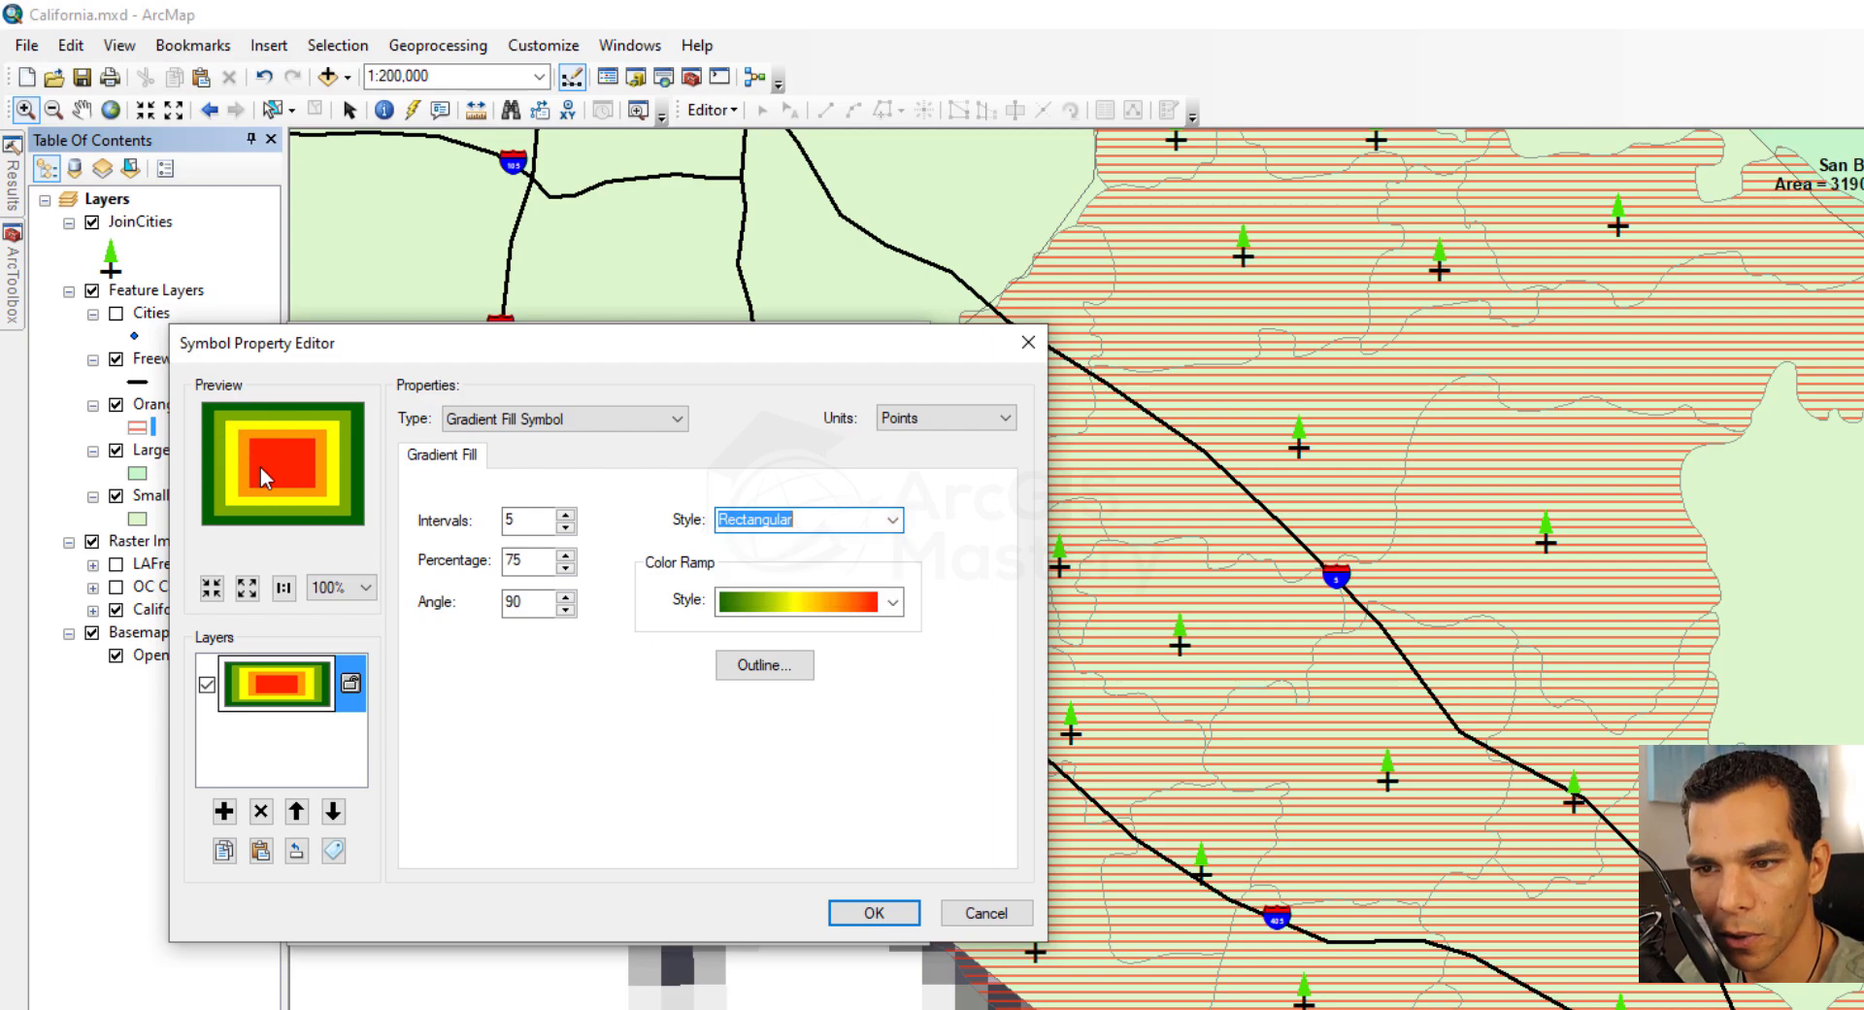
click(565, 514)
click(565, 514)
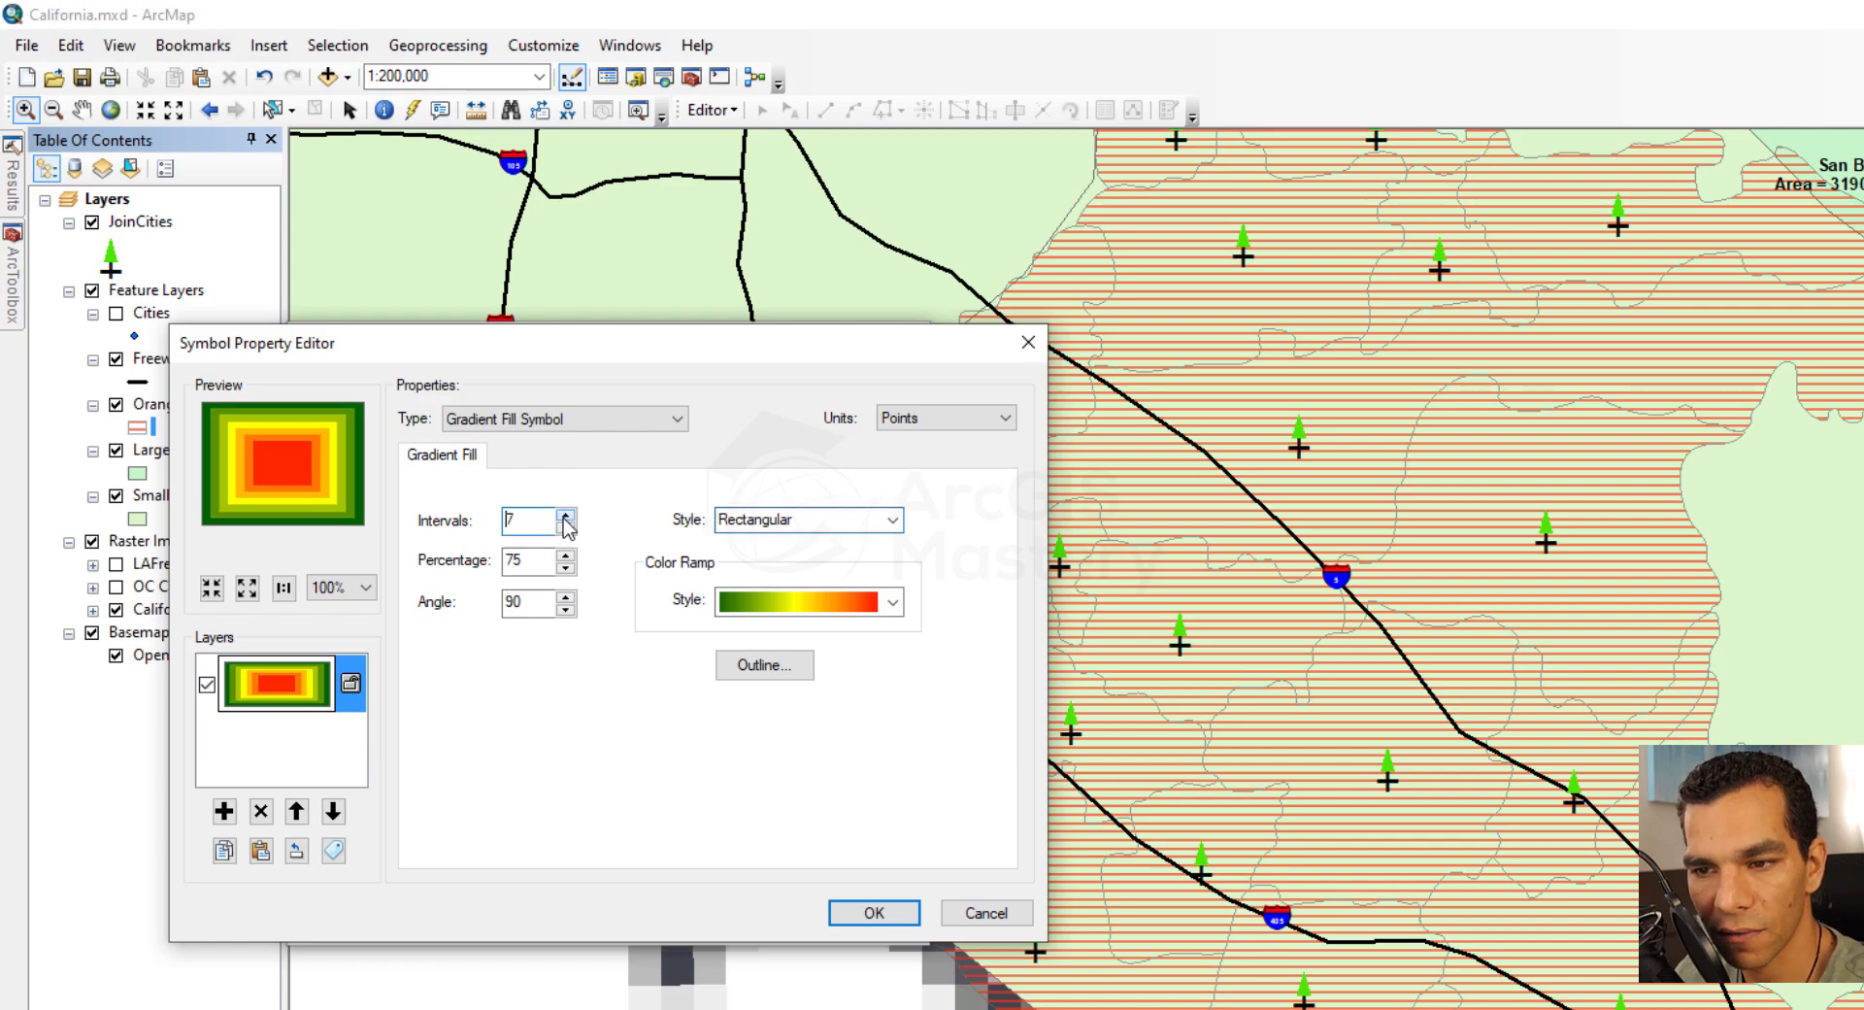
click(565, 515)
click(566, 527)
click(566, 527)
click(566, 527)
click(566, 527)
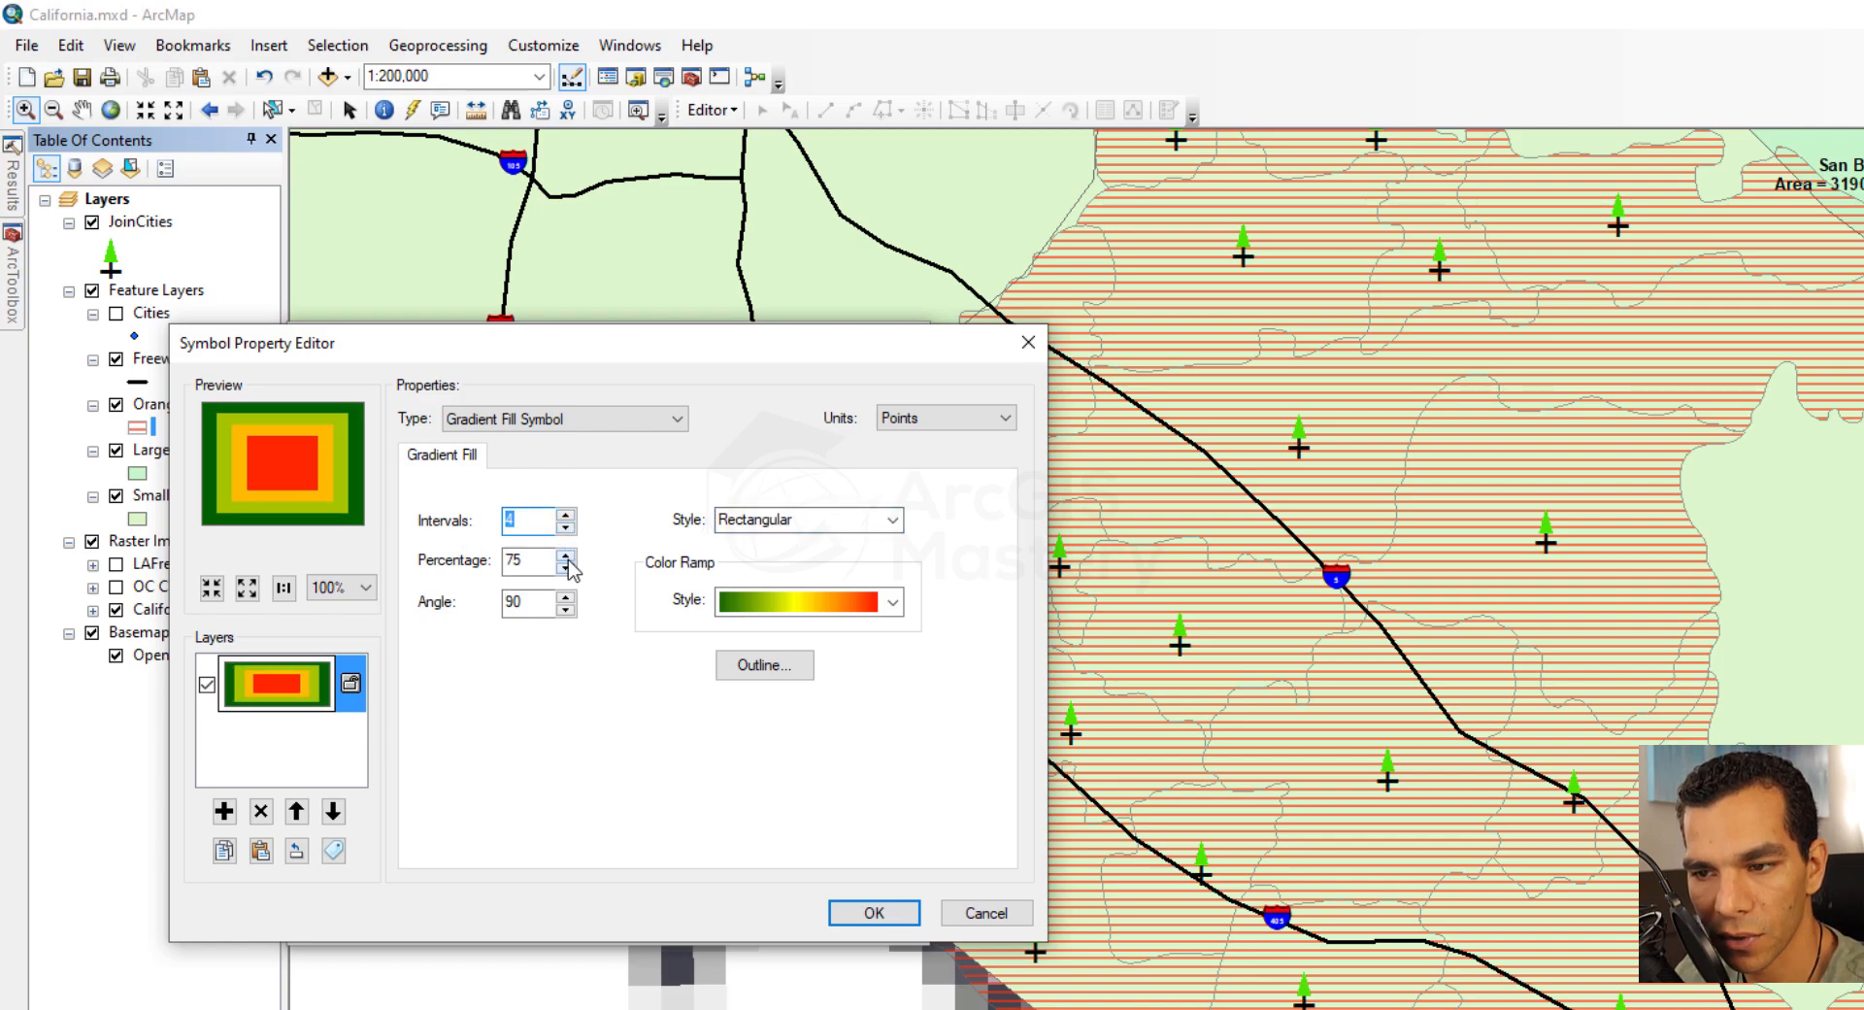
Raise the gradient fill's percentage to 82
click(565, 556)
click(565, 555)
click(565, 555)
click(565, 556)
click(565, 555)
click(565, 555)
click(565, 555)
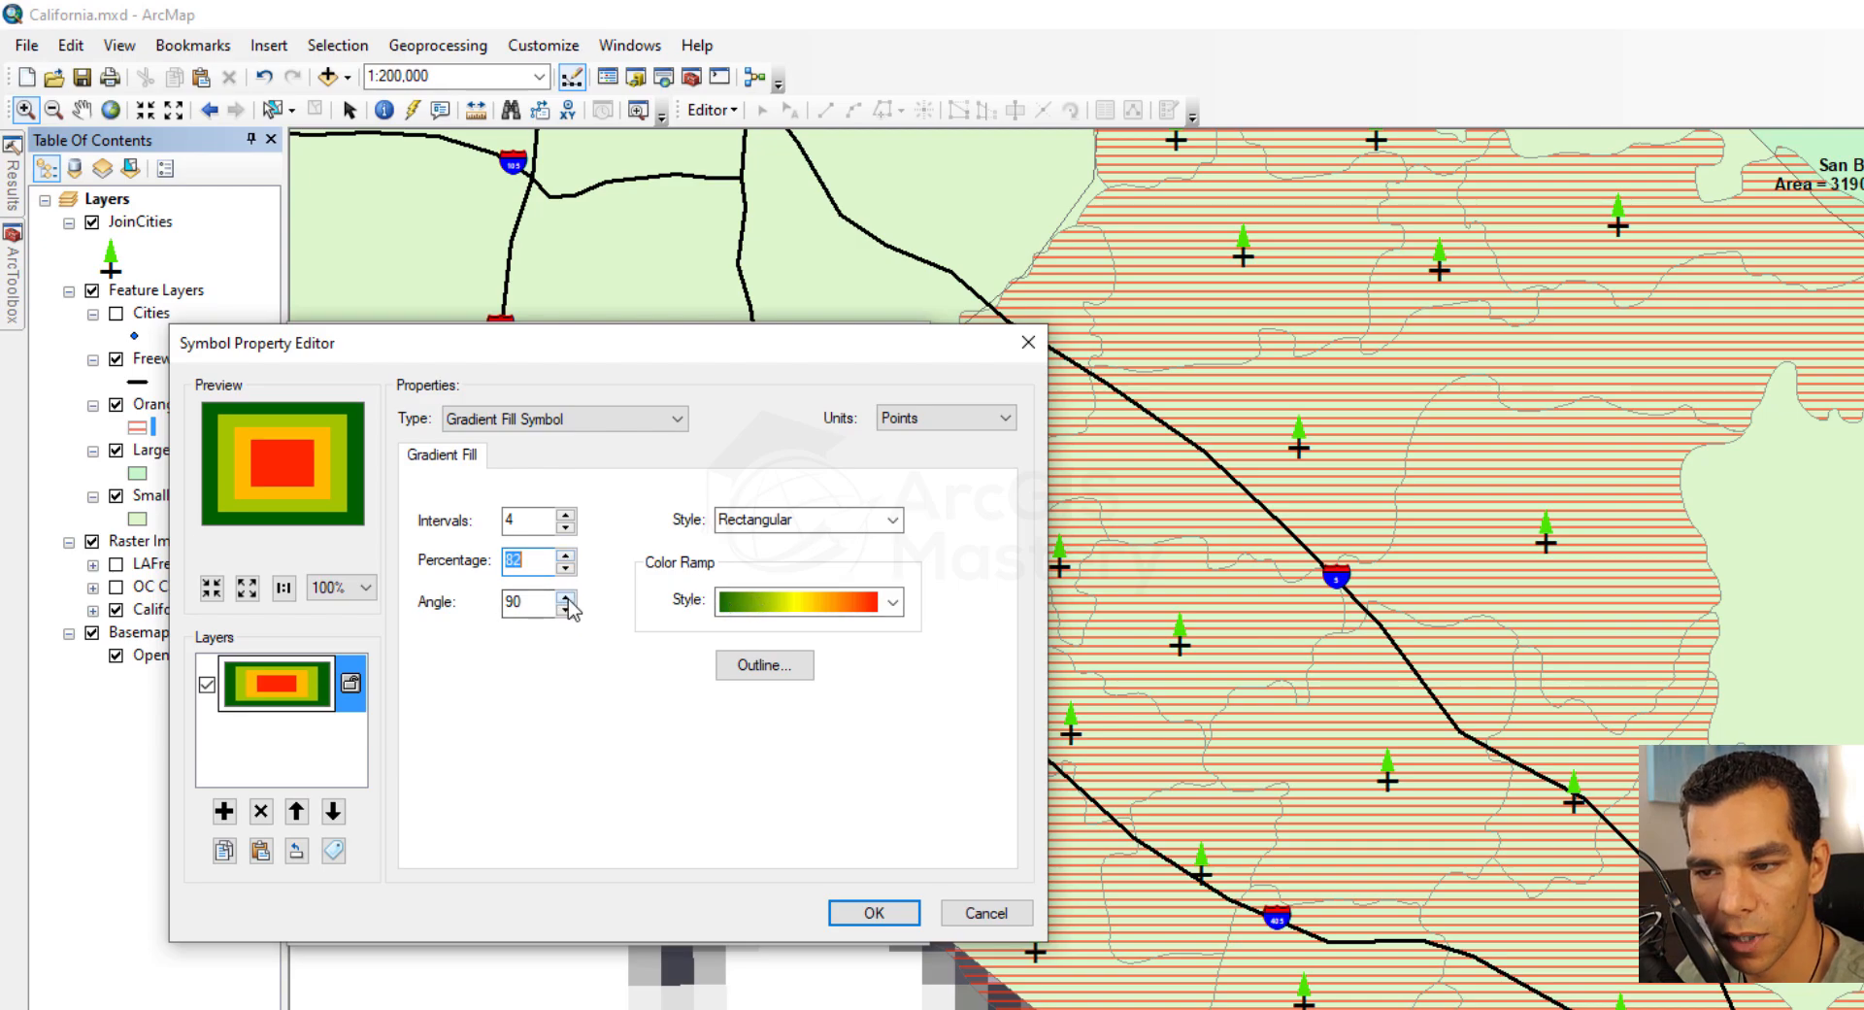
Try a gradient angle of 97 before returning it to 90
click(565, 596)
click(565, 596)
click(565, 597)
click(565, 596)
click(565, 596)
click(565, 596)
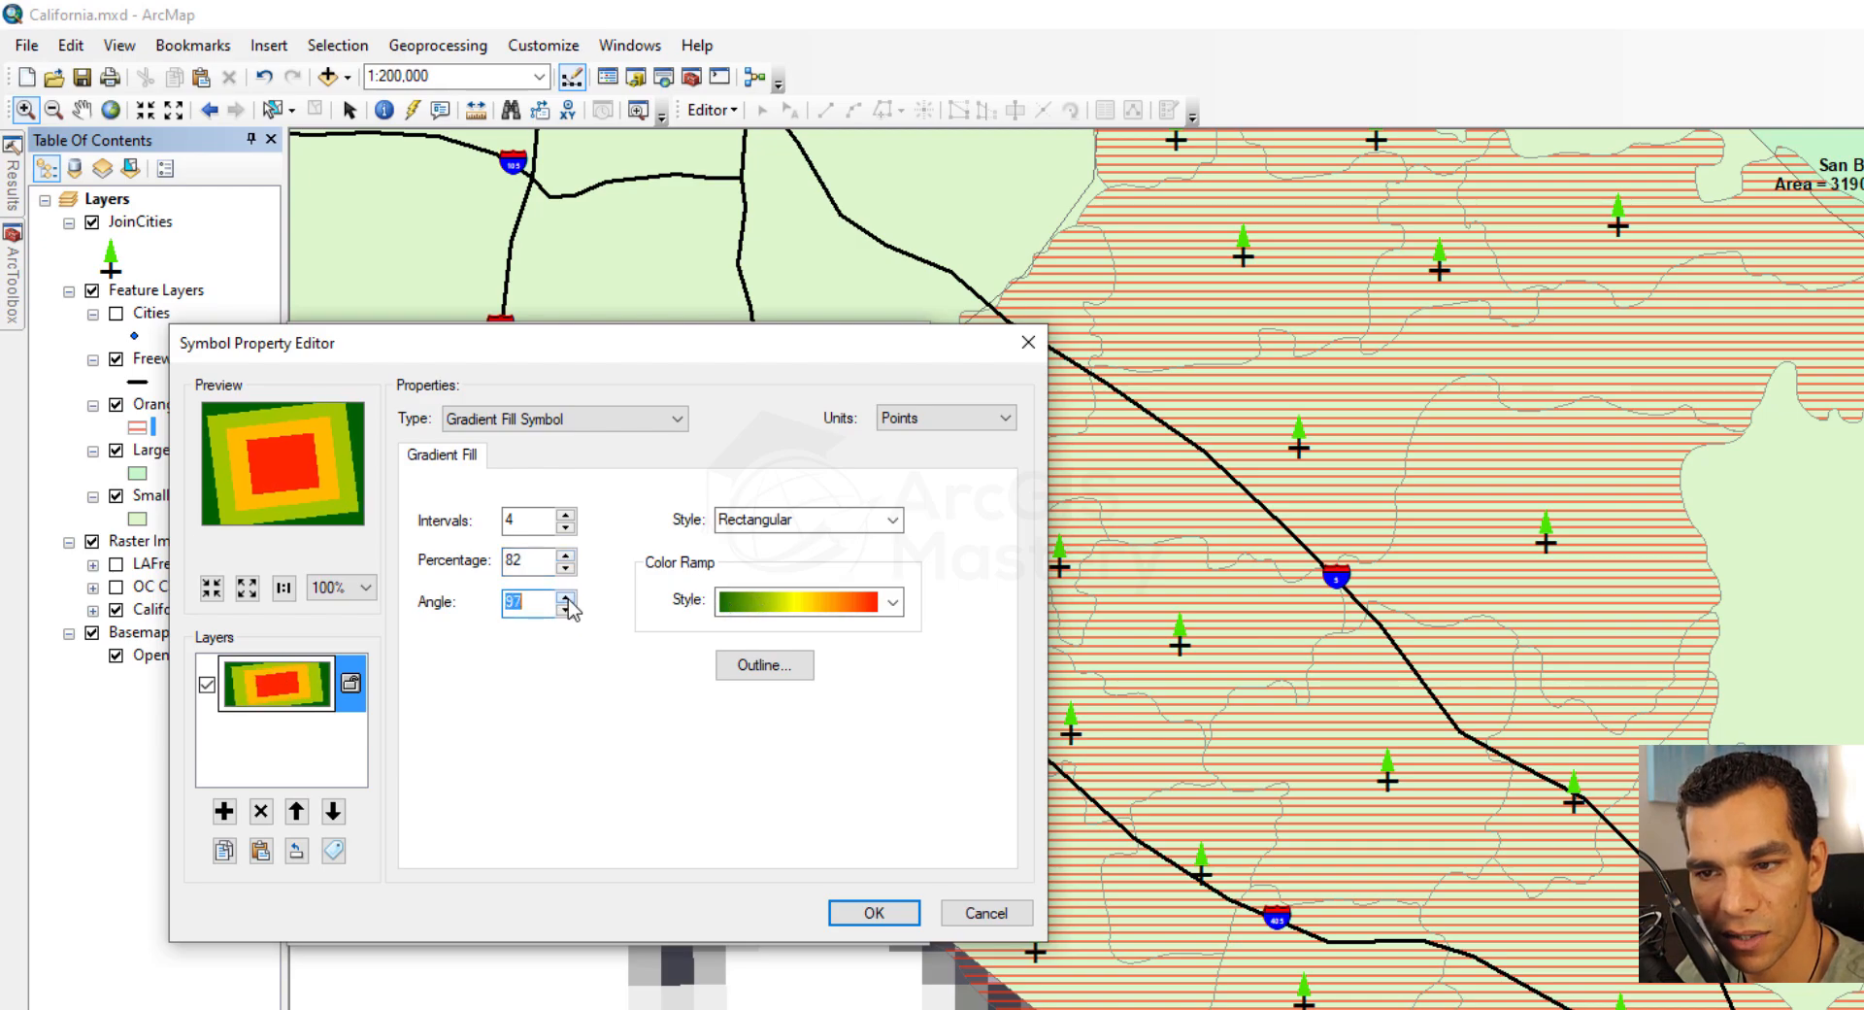
click(565, 596)
click(565, 596)
click(565, 610)
click(565, 610)
click(565, 609)
click(565, 610)
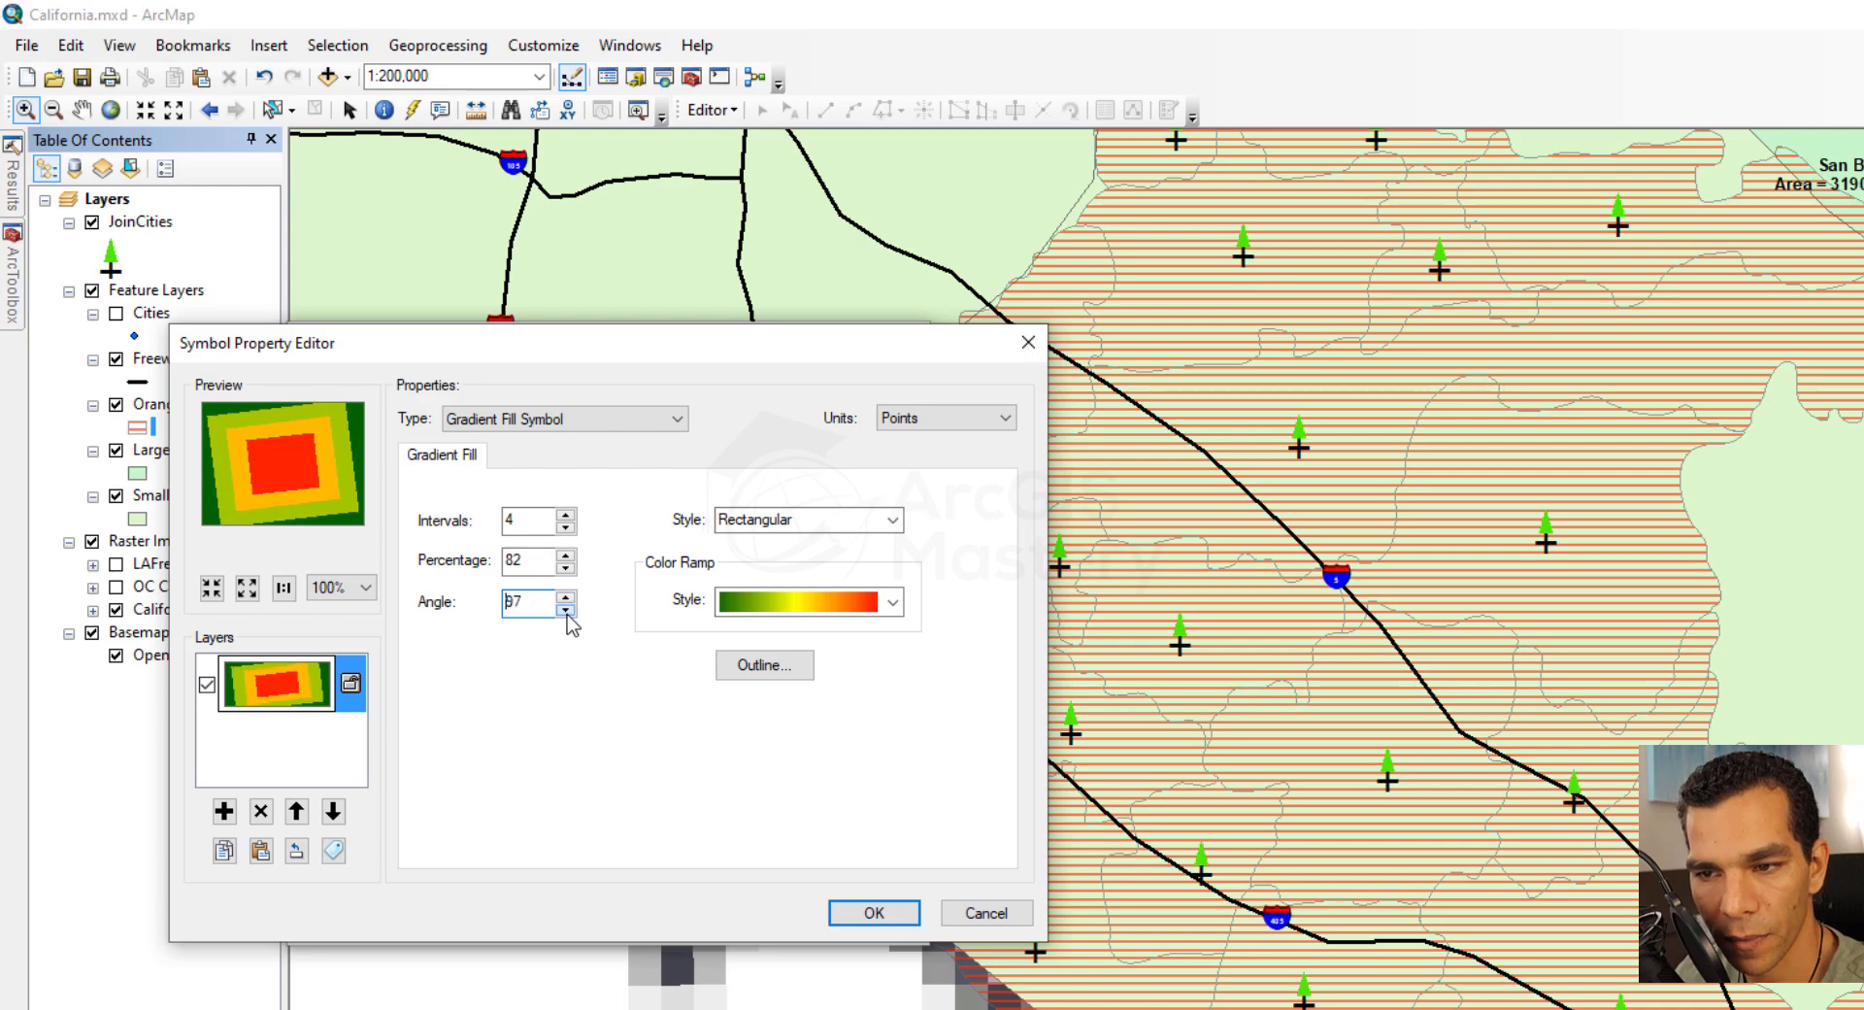
click(565, 610)
click(565, 610)
click(565, 610)
click(565, 609)
click(565, 609)
click(565, 609)
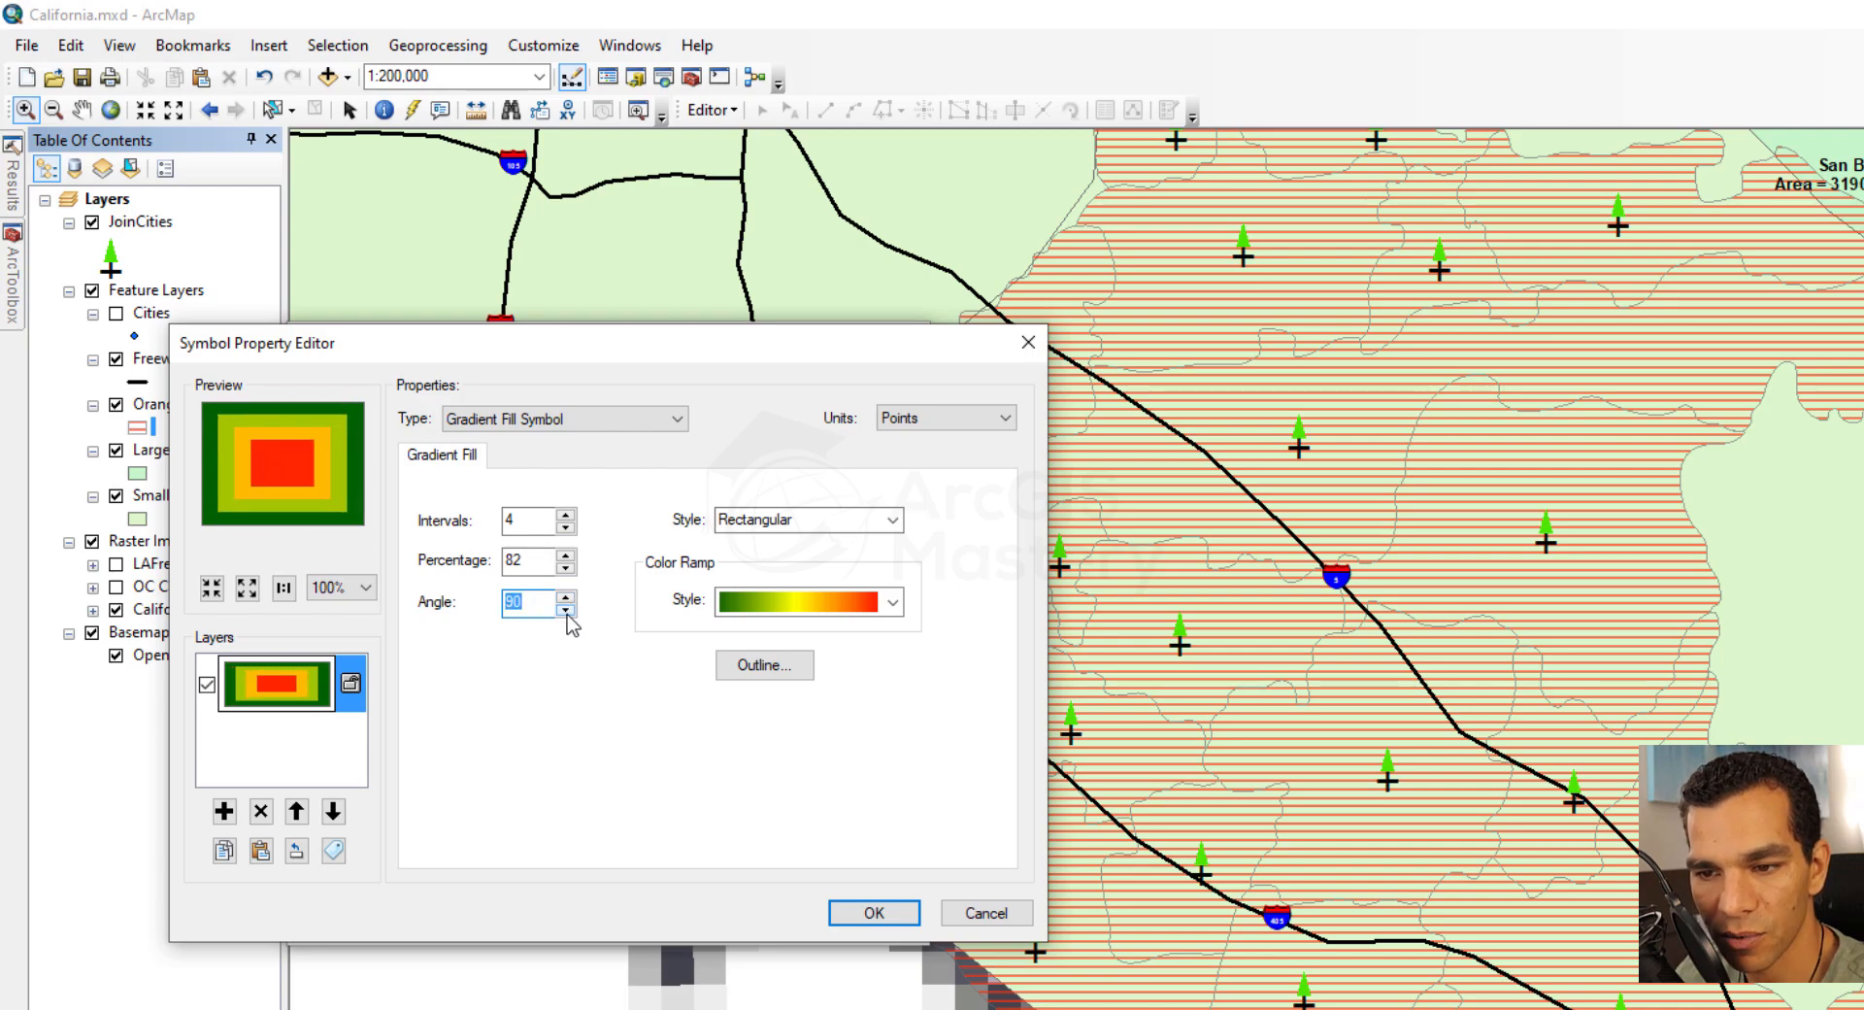
Apply the rectangular gradient fill to the Orange County Cities layer
click(873, 912)
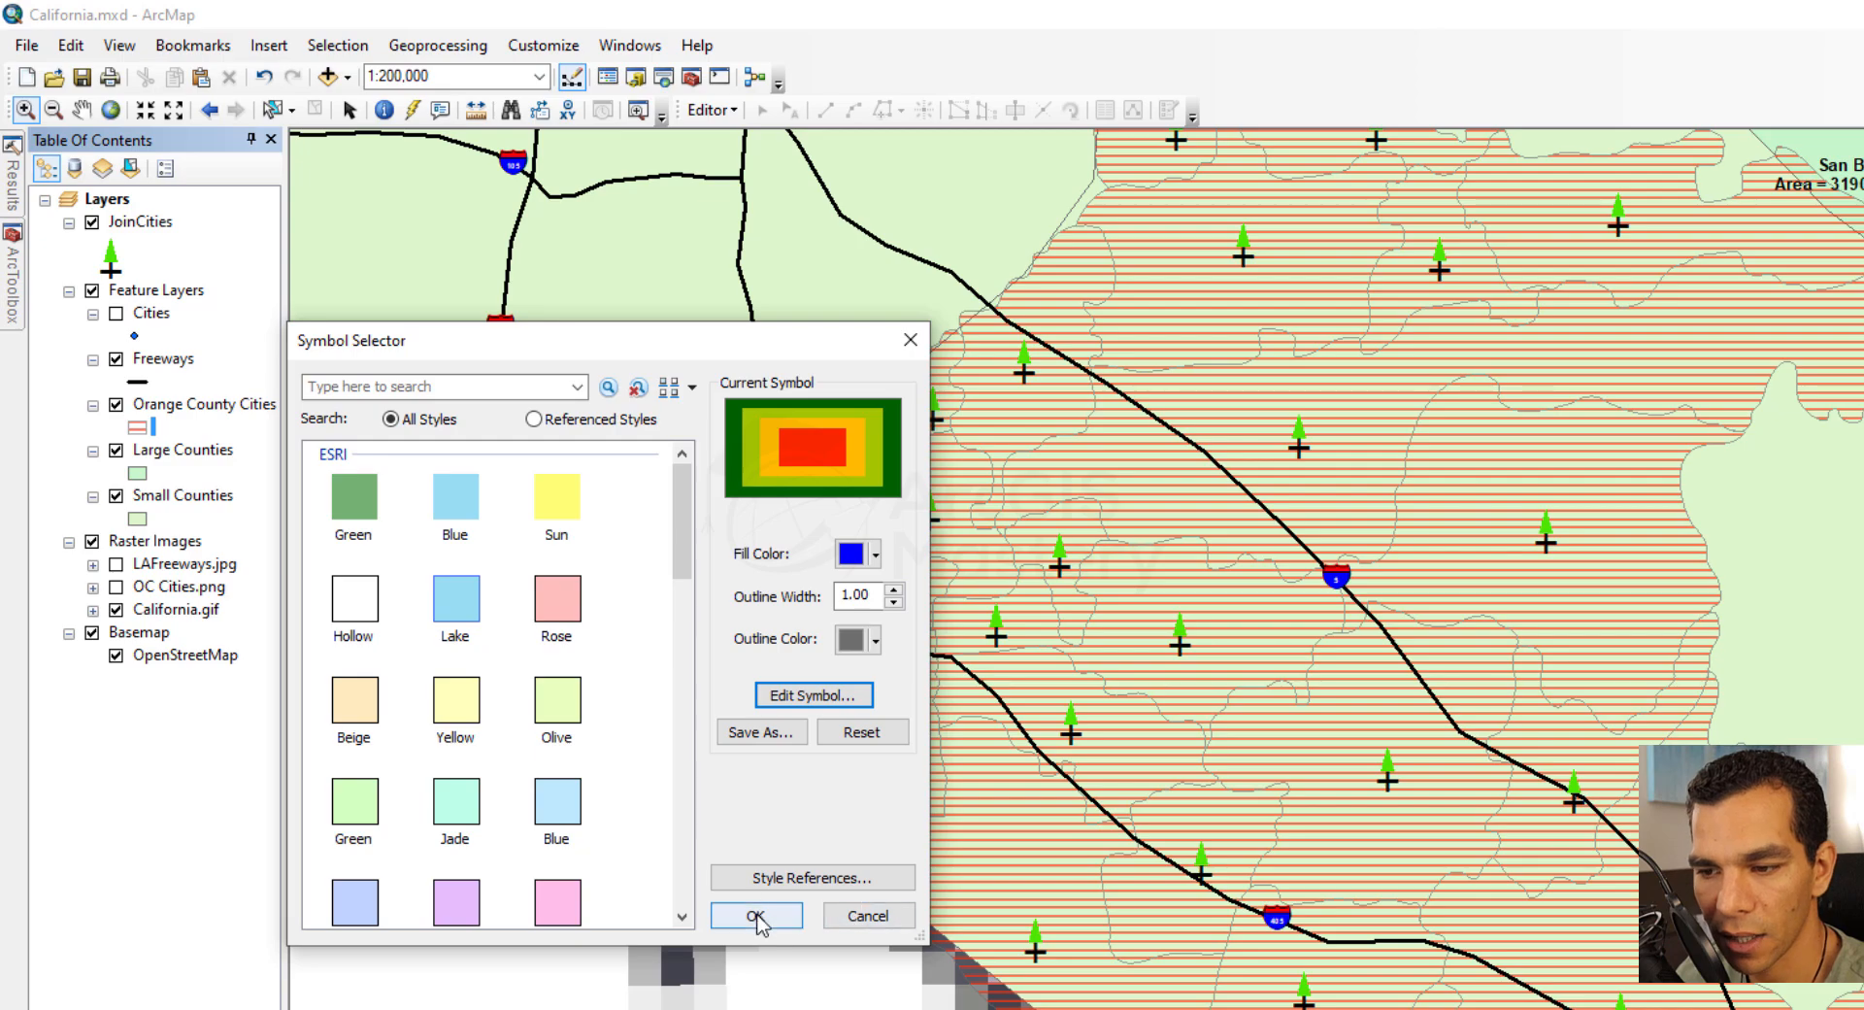
click(864, 964)
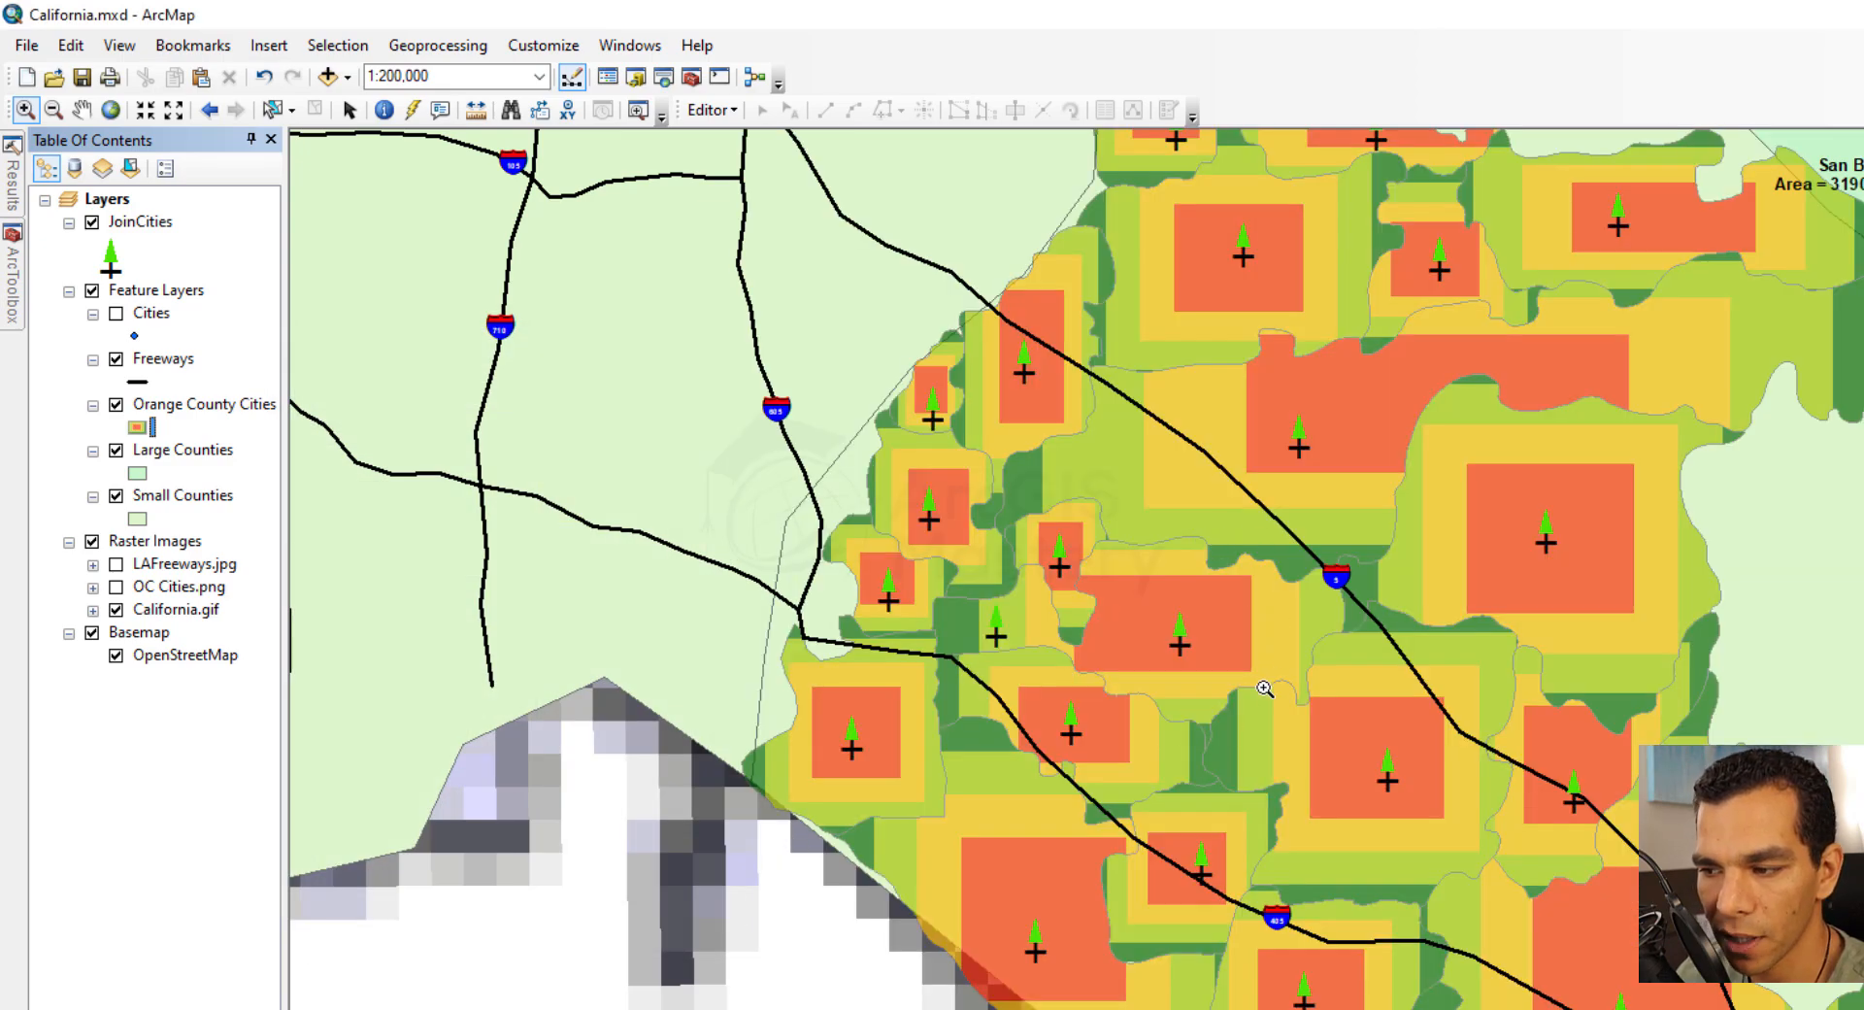
mouse_move(1264, 688)
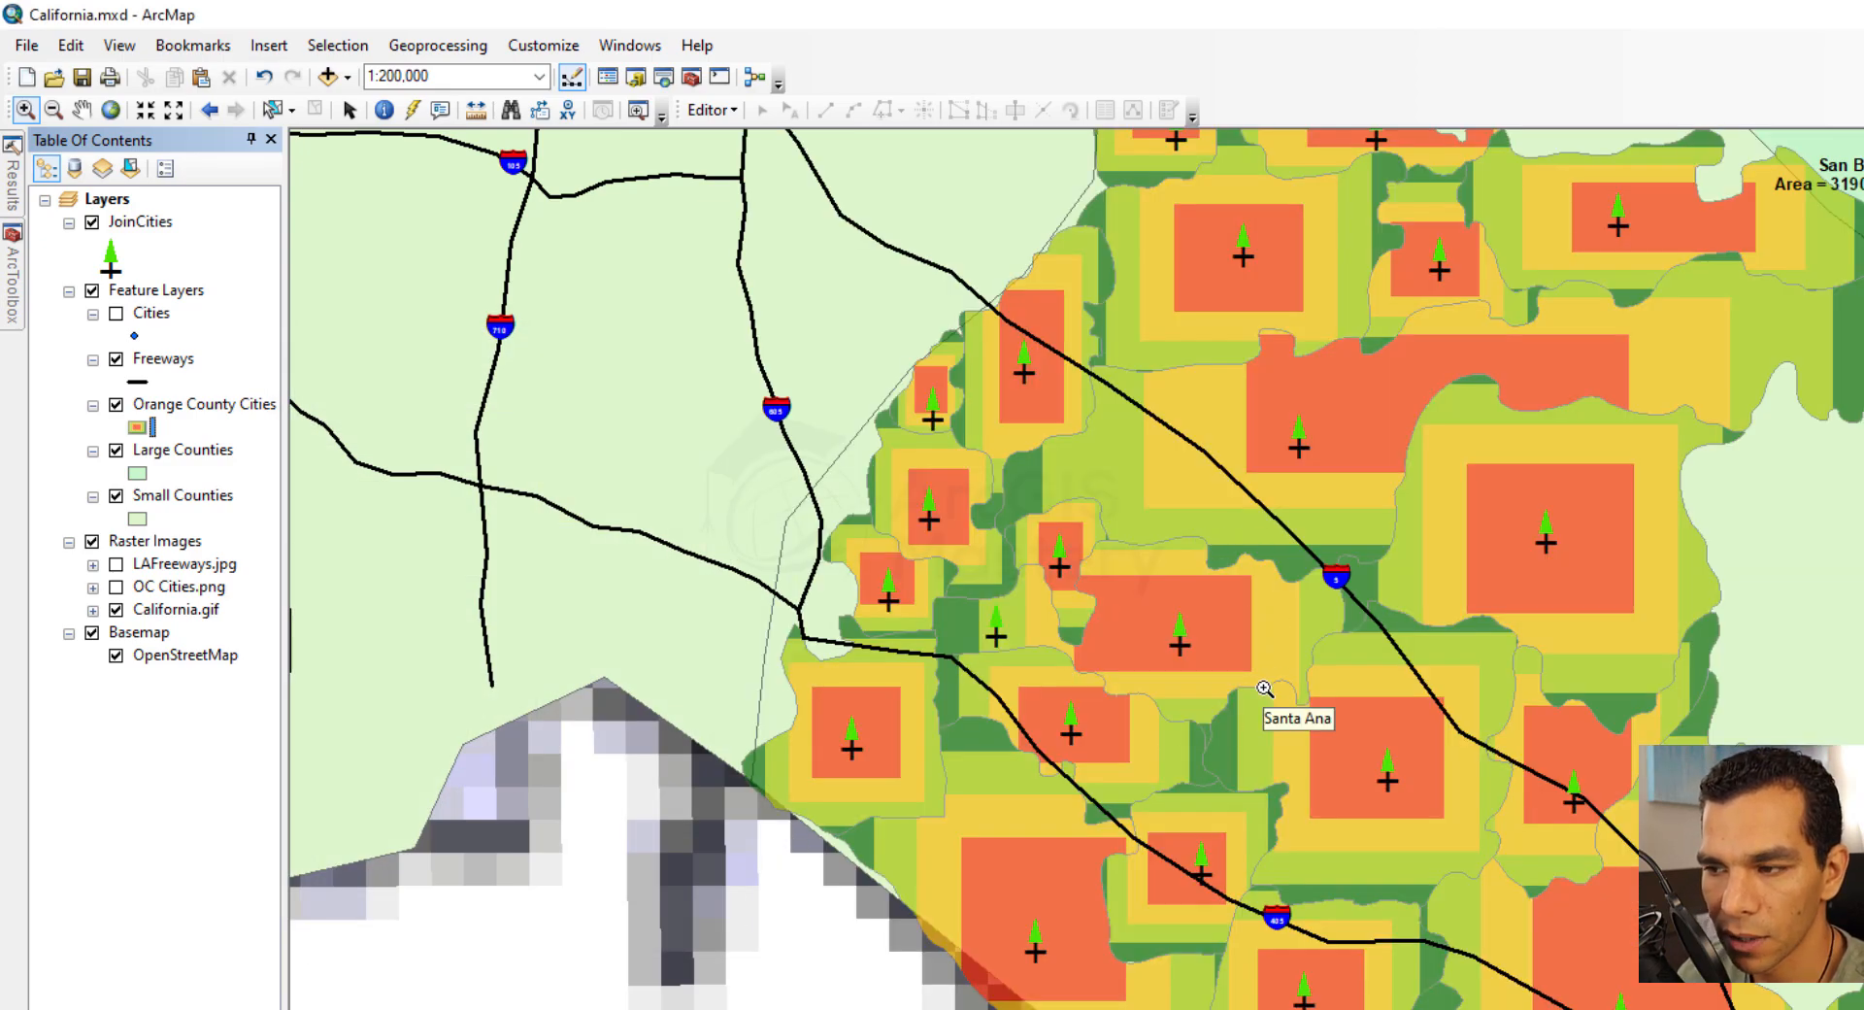
Replace the Orange County Cities symbol with the Rose preset, recolor its fill red, and apply it
click(137, 428)
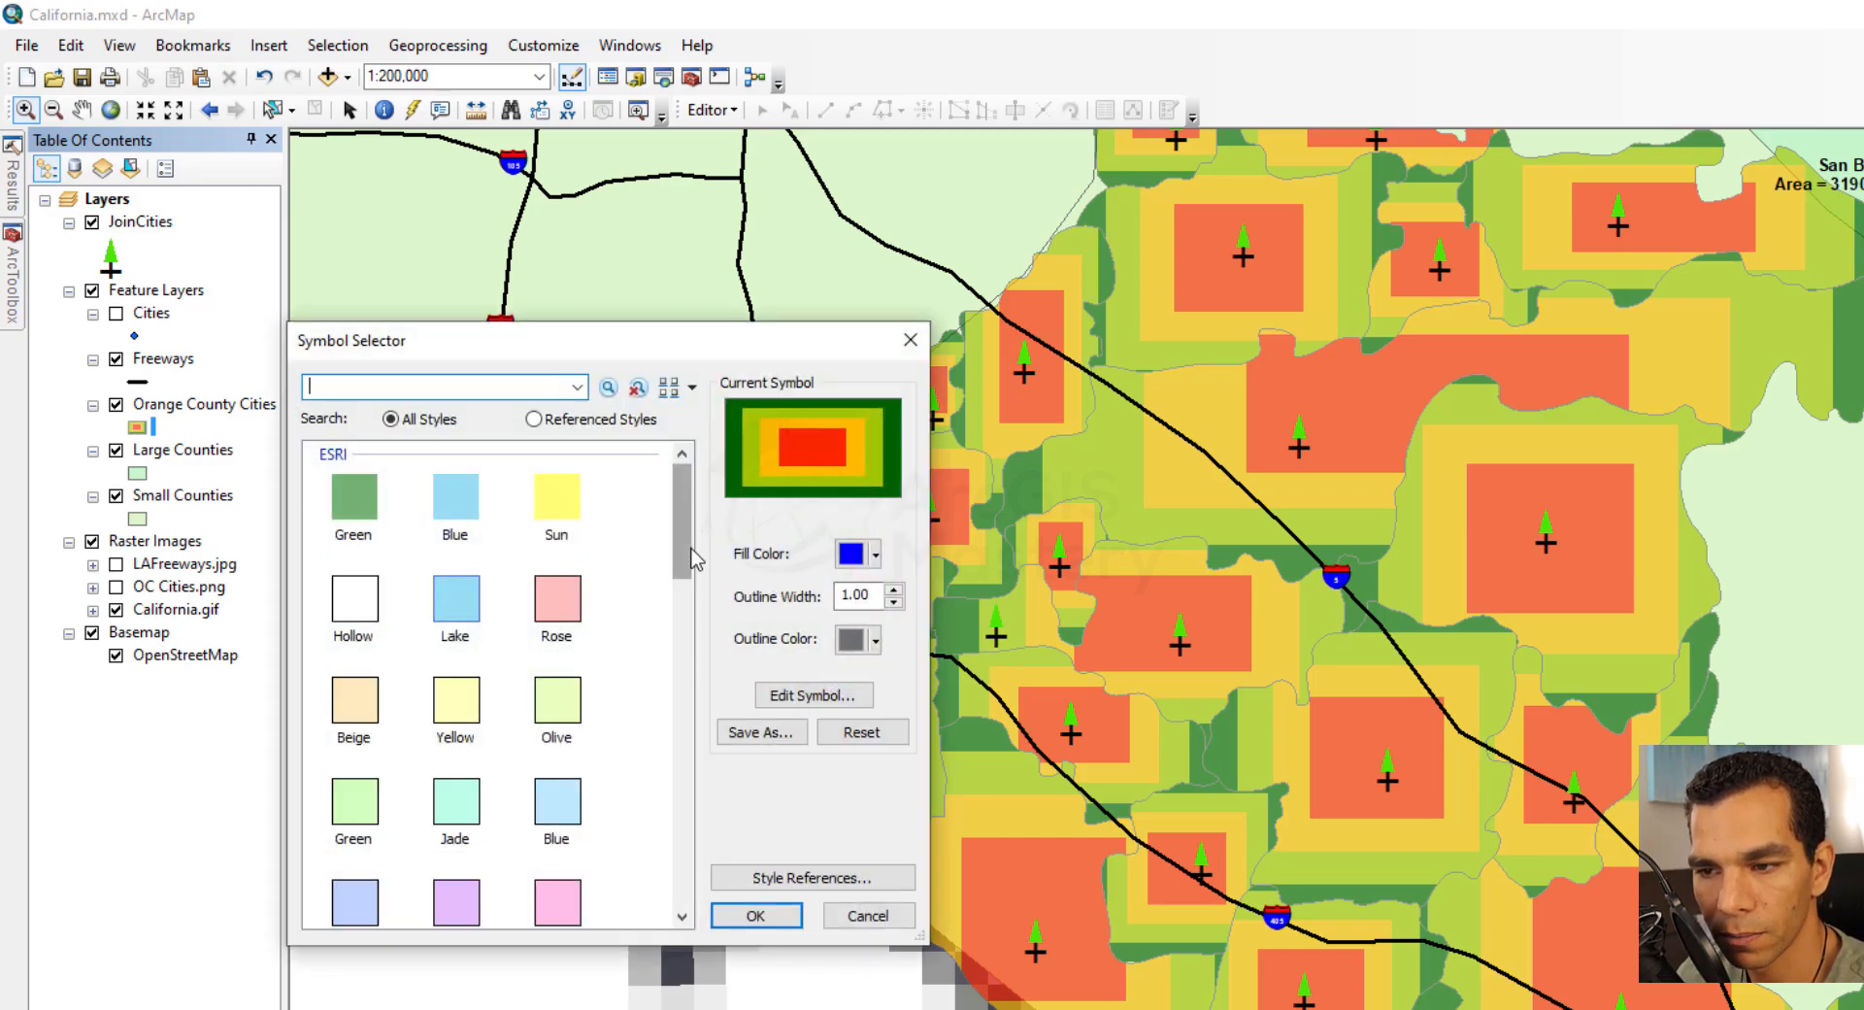
click(578, 594)
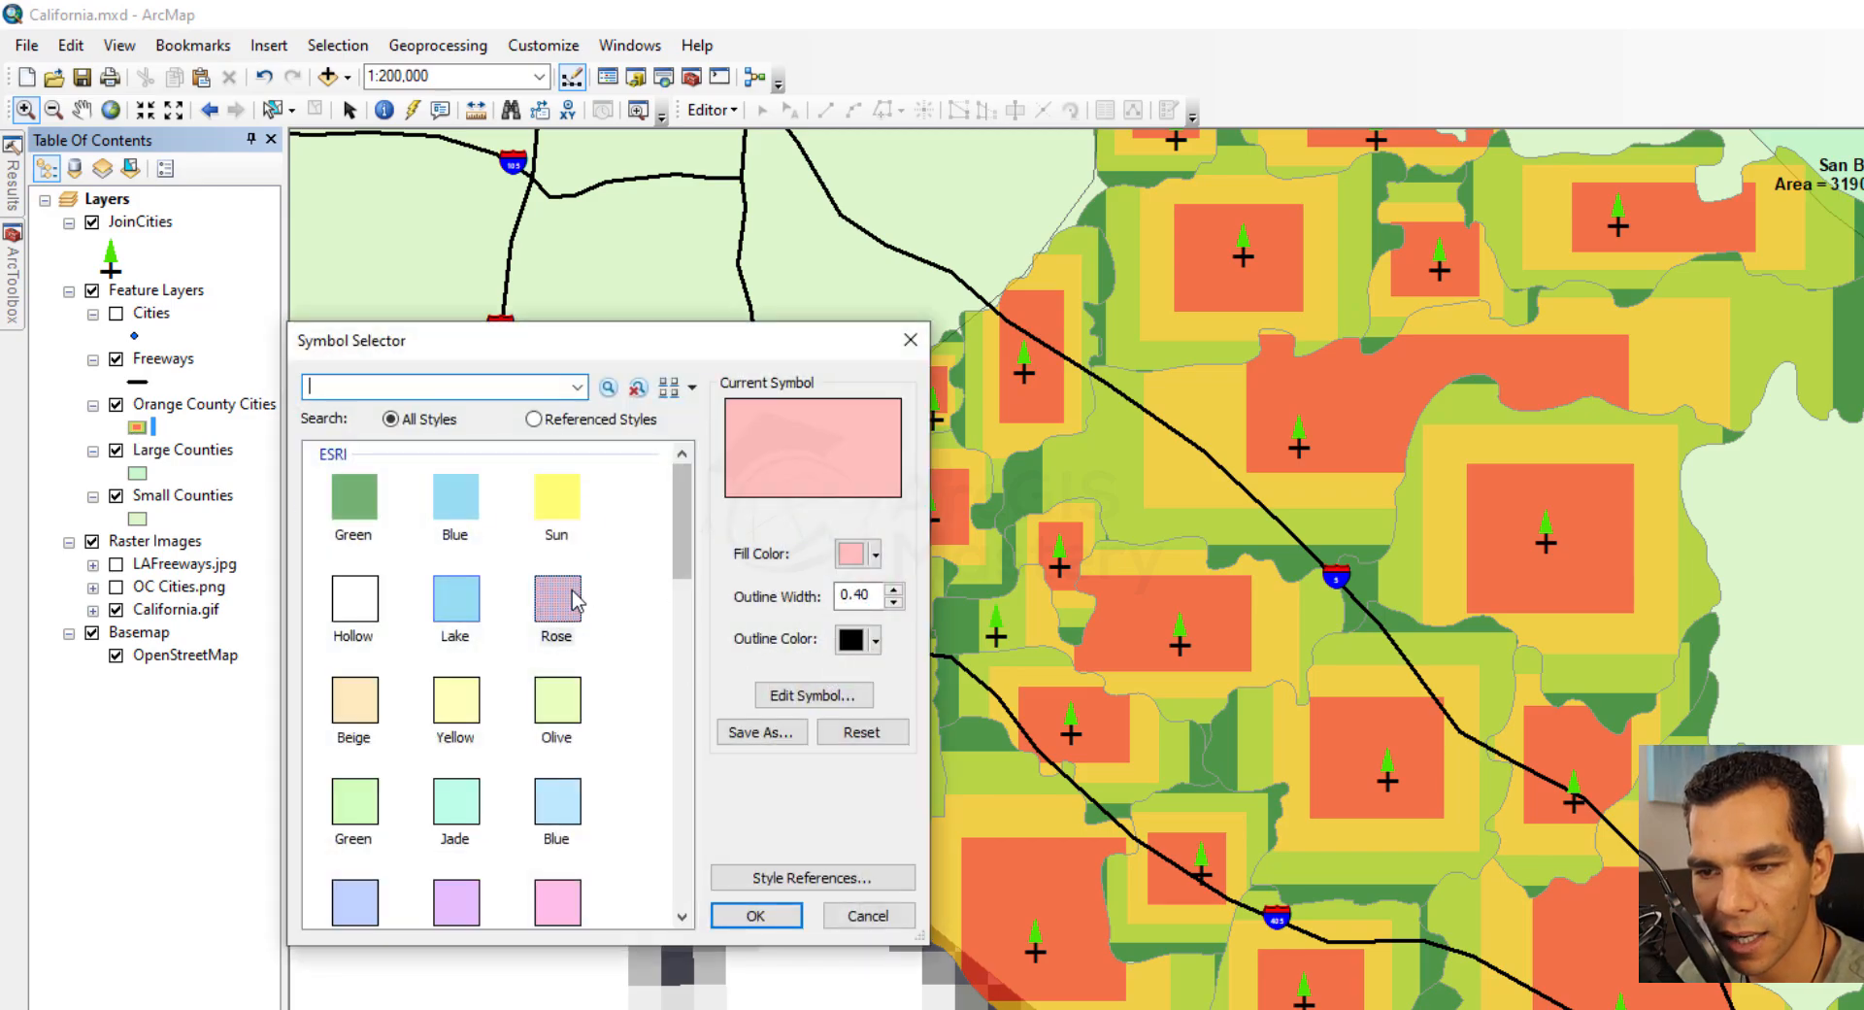
click(876, 554)
click(864, 662)
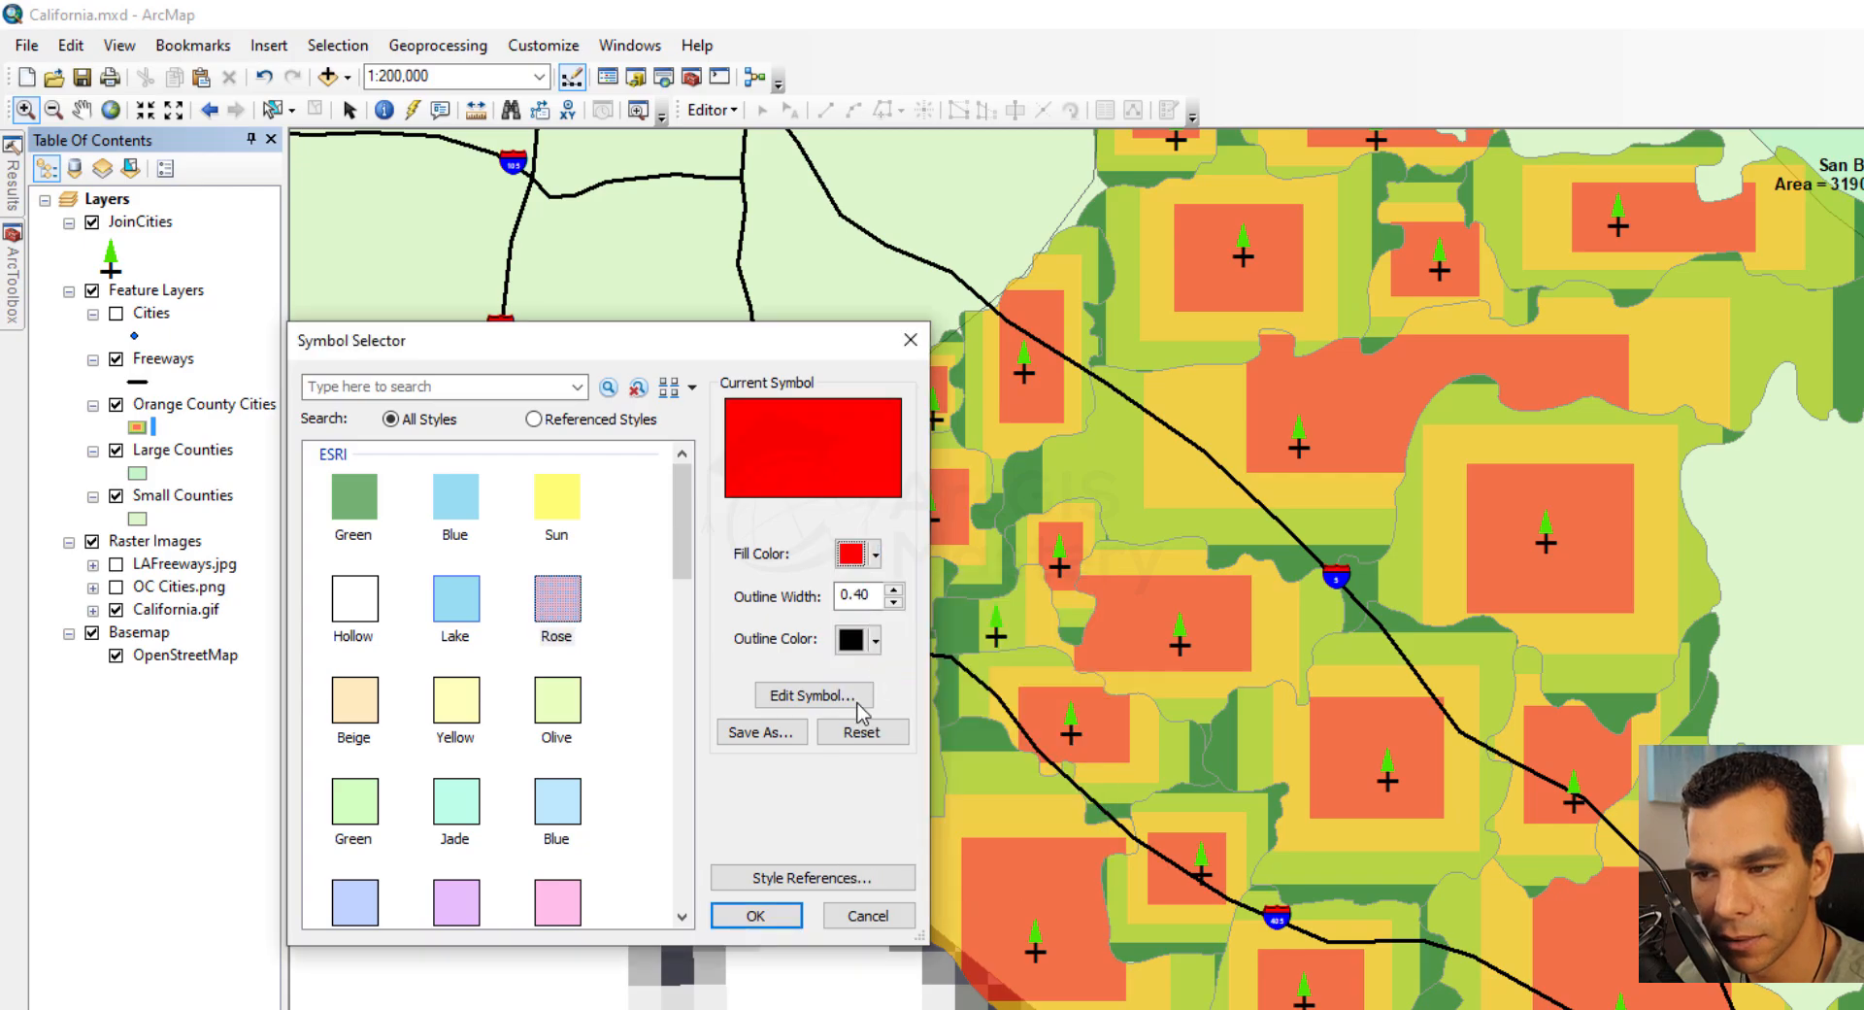
click(757, 914)
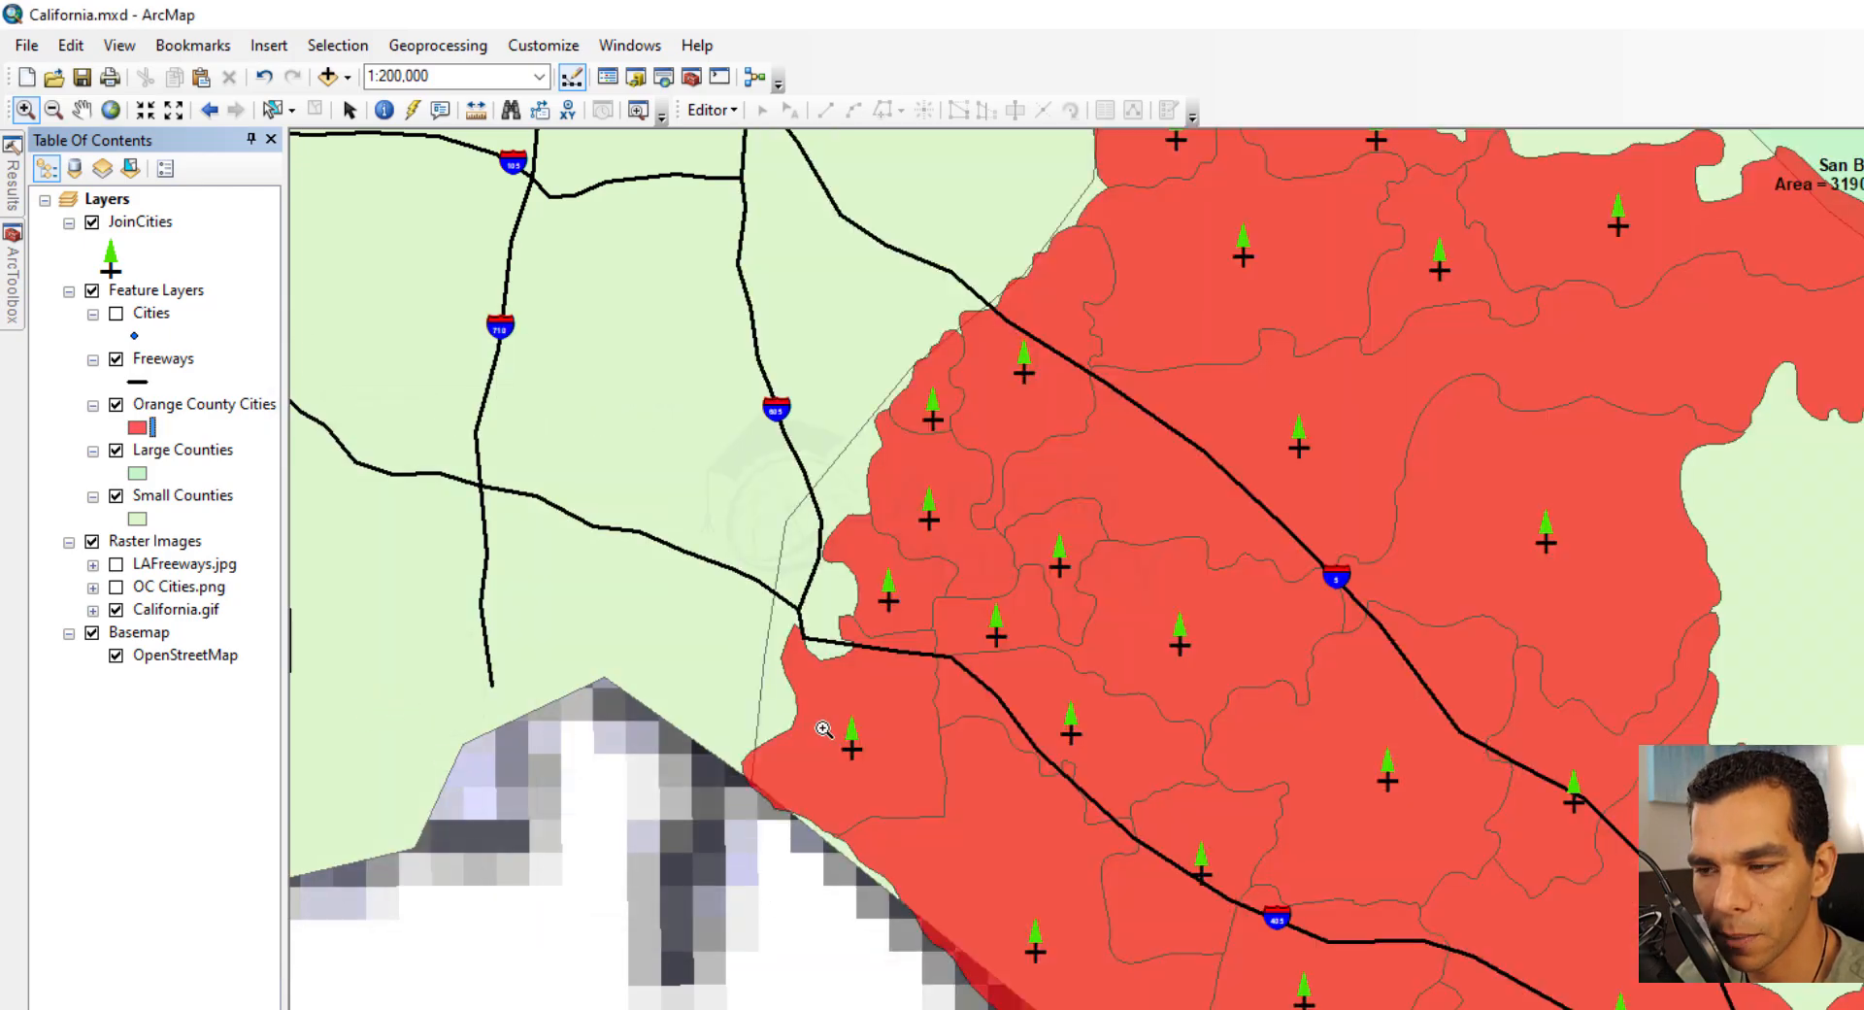
Change the JoinCities symbol to Circle 1 with size 12 and a purple color, and apply it
click(111, 257)
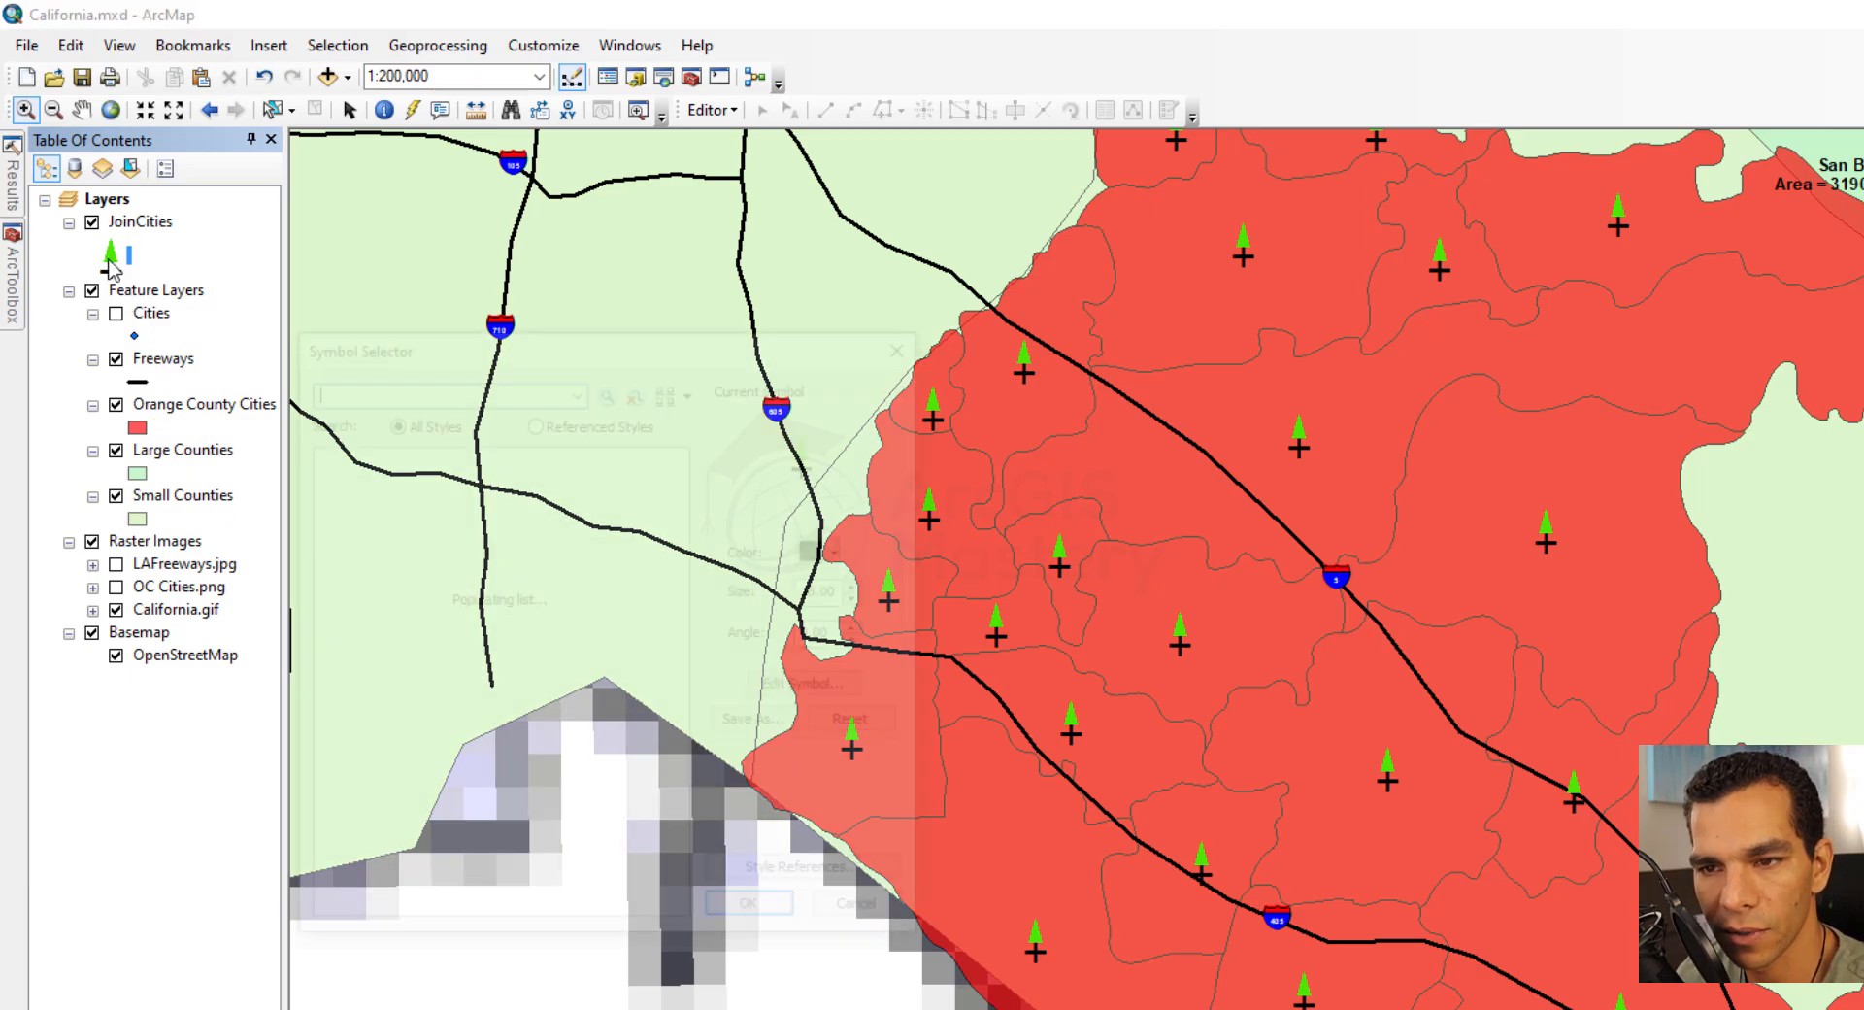
click(355, 505)
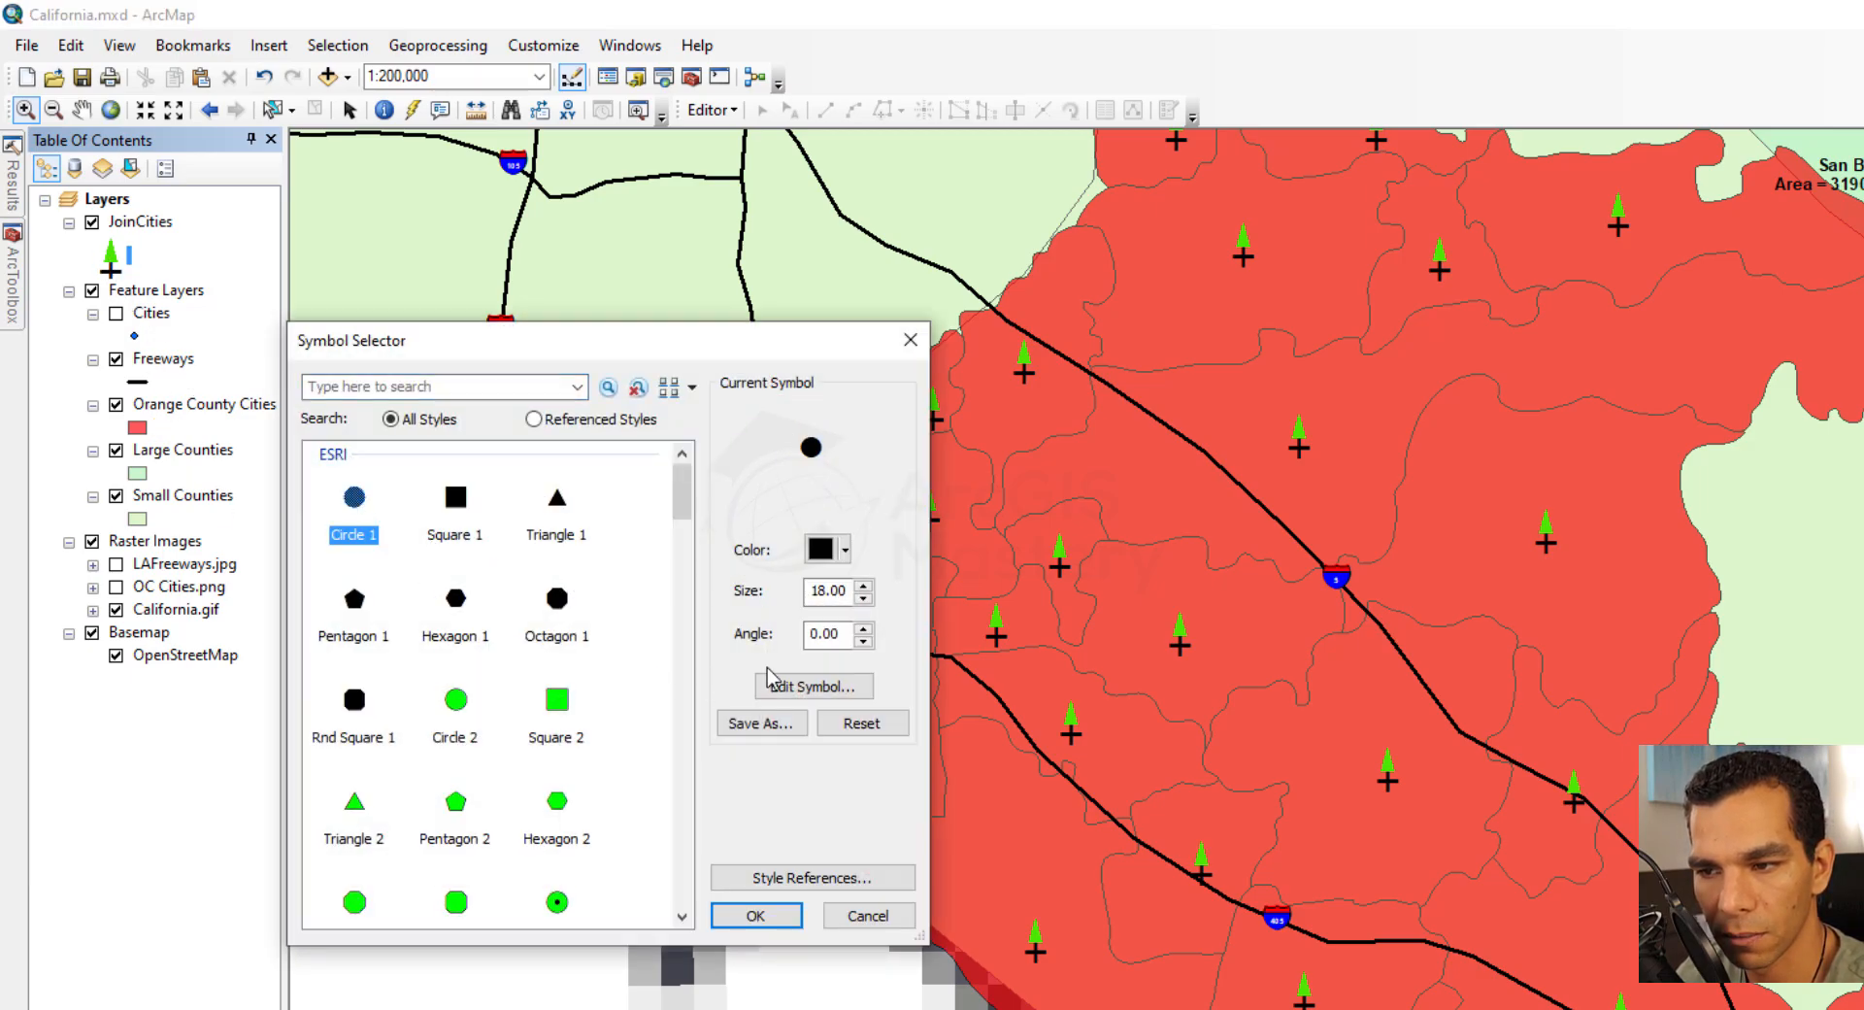
double_click(838, 590)
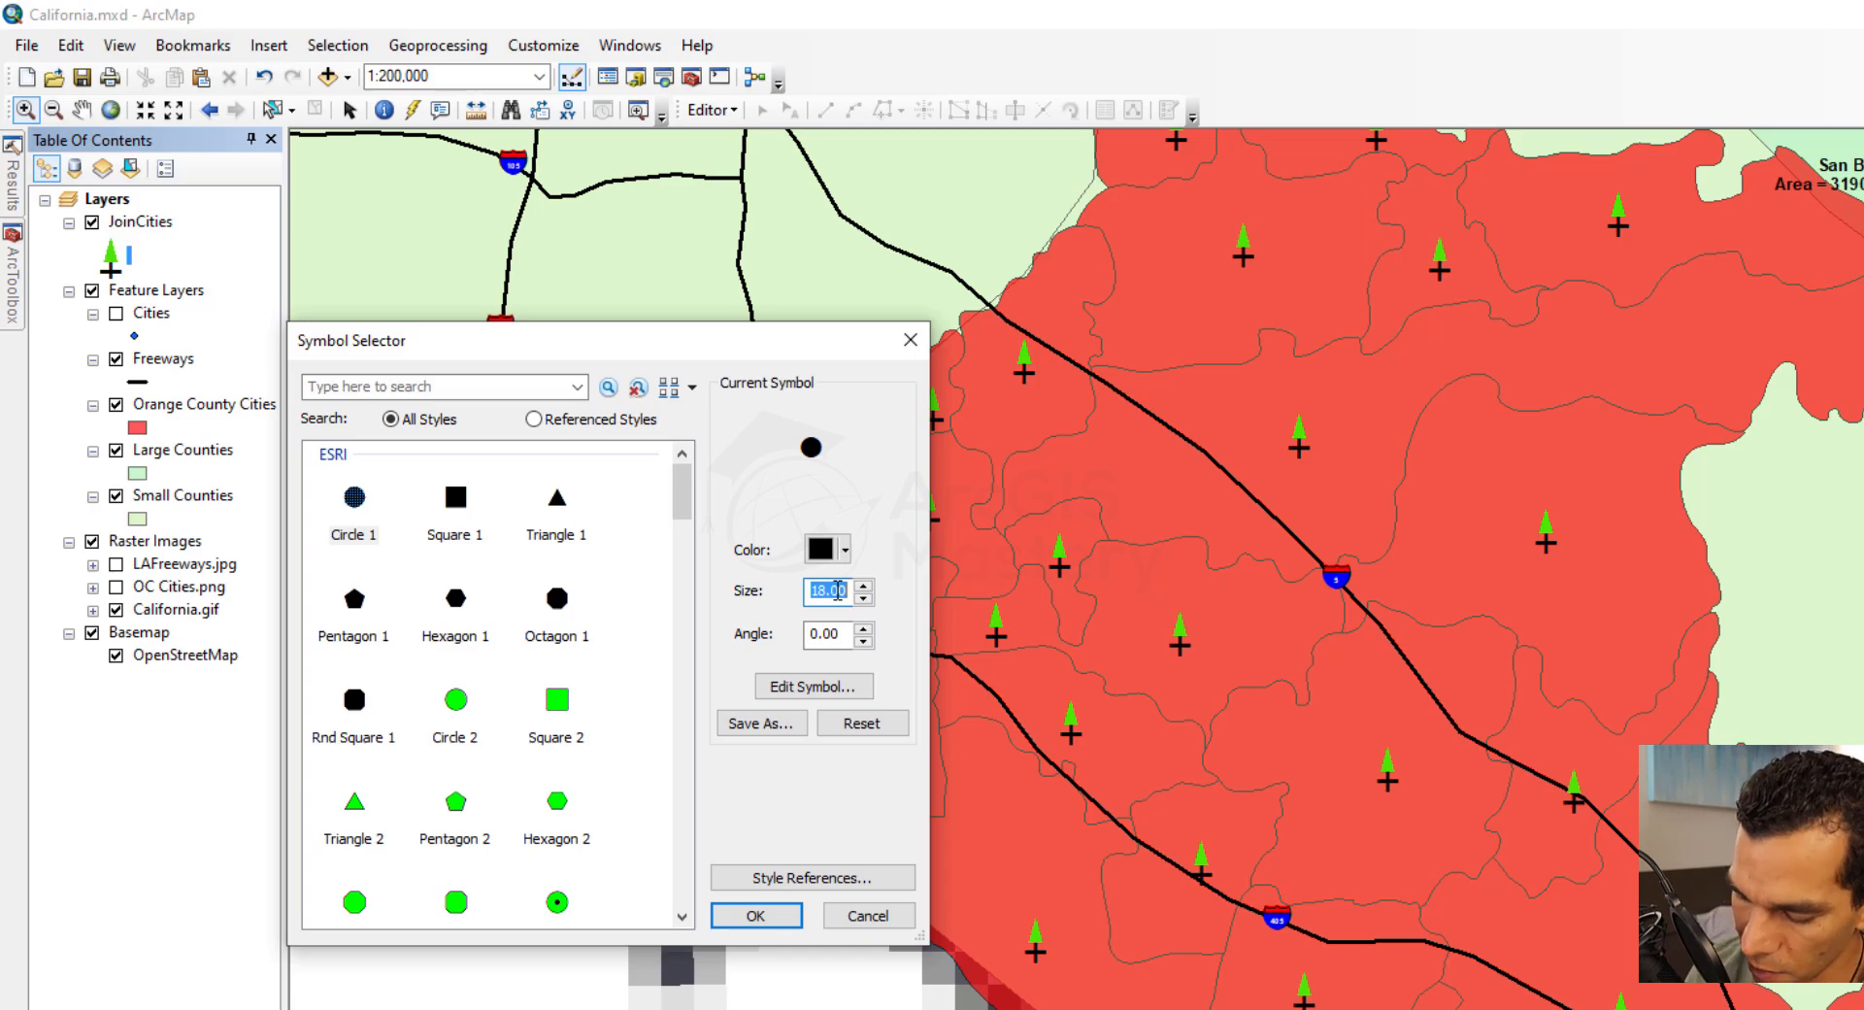
text(12)
click(843, 550)
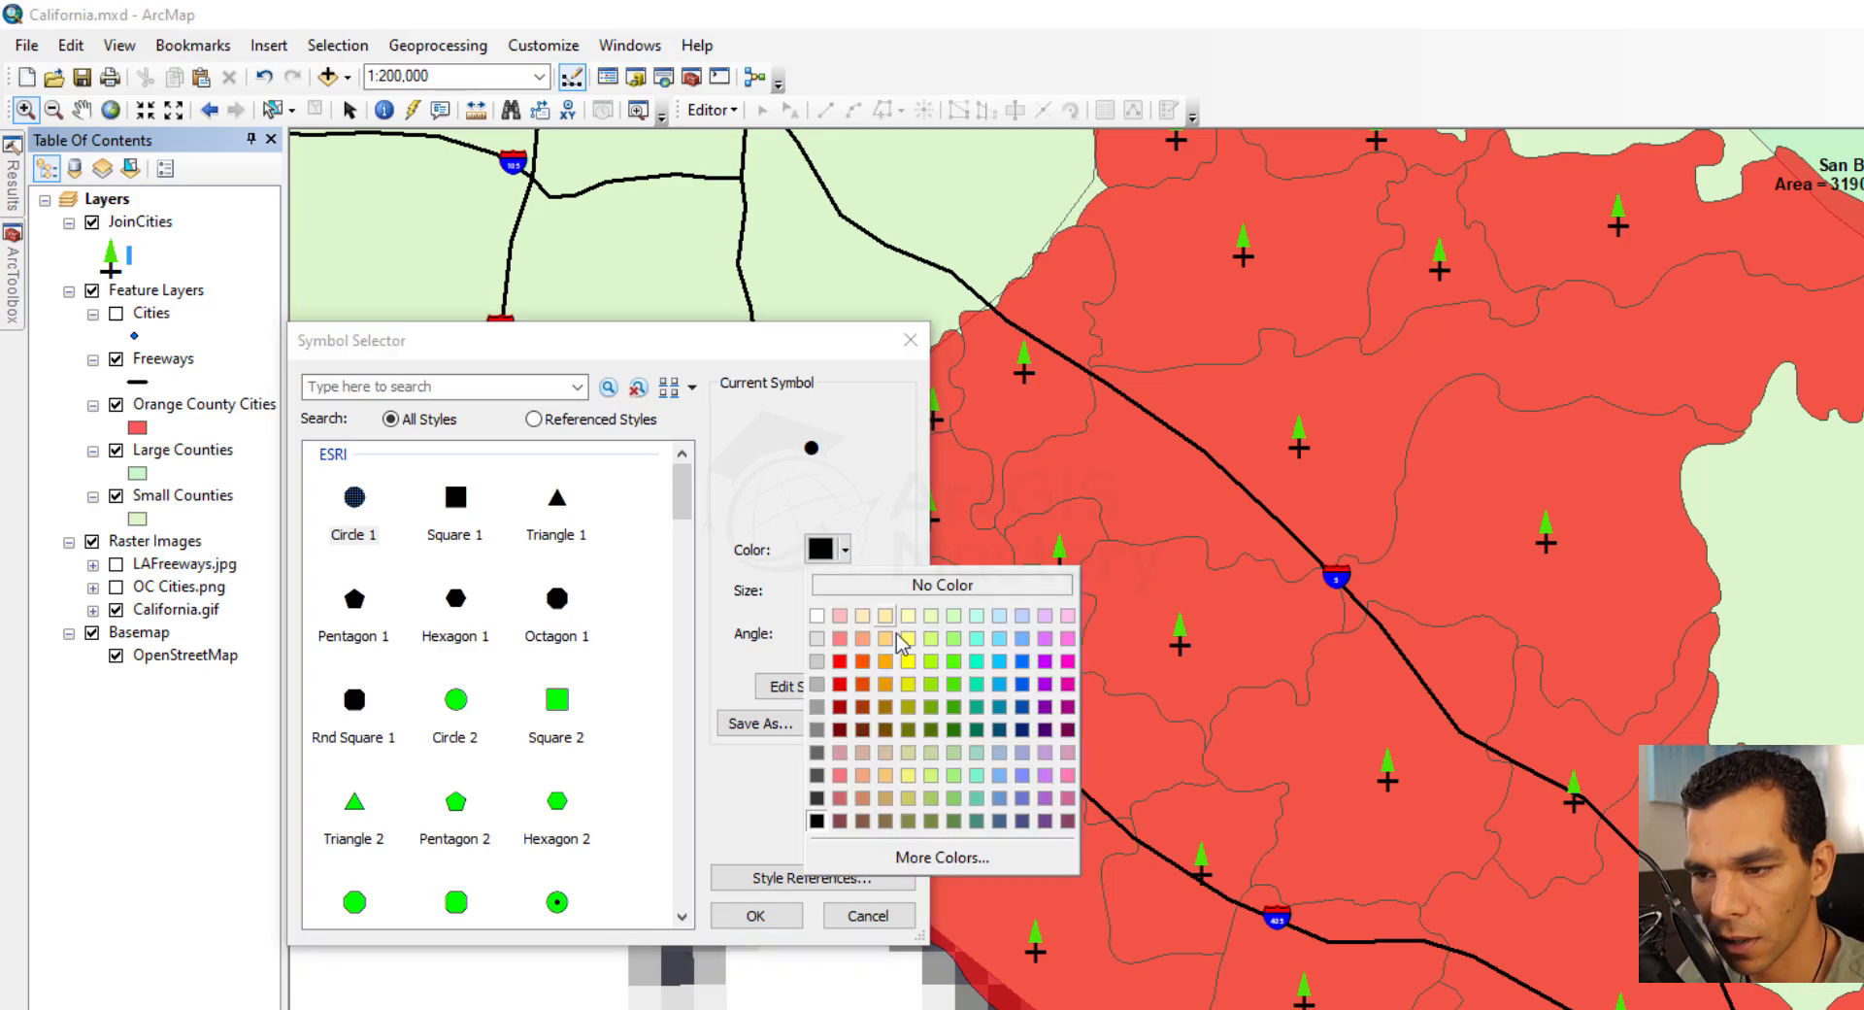
click(1044, 686)
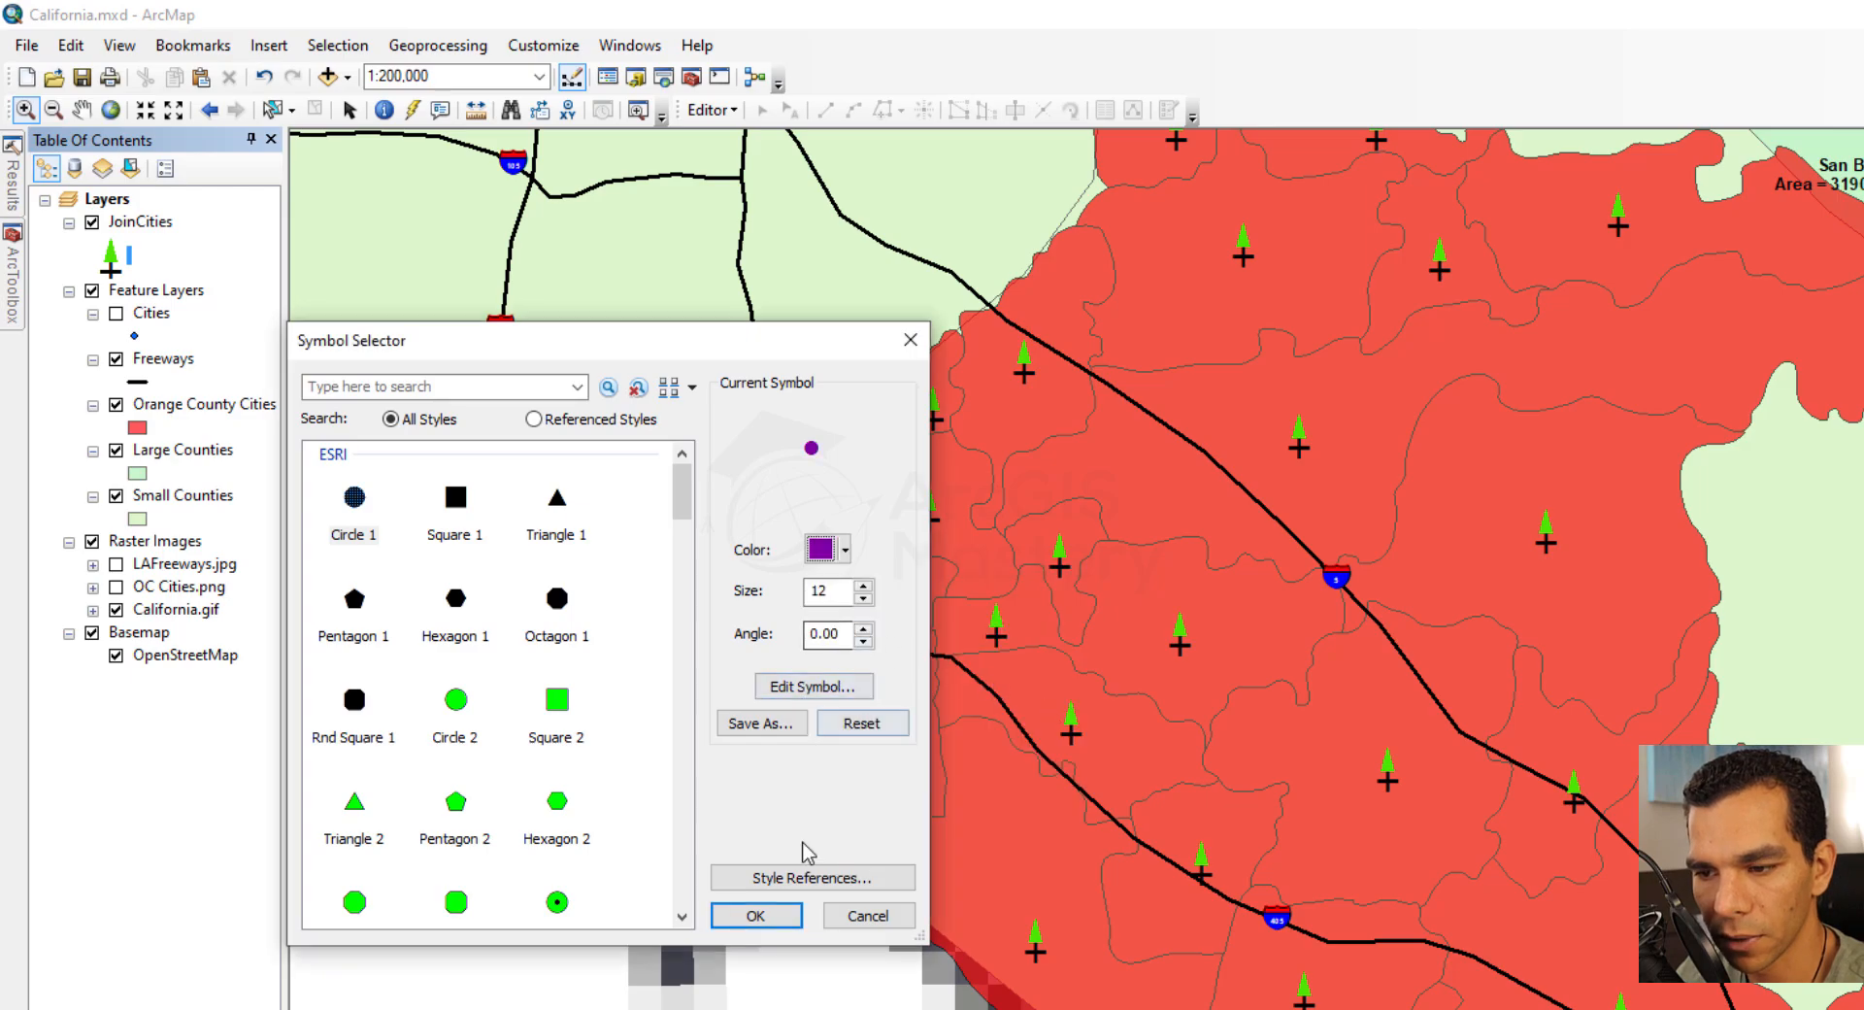
click(756, 915)
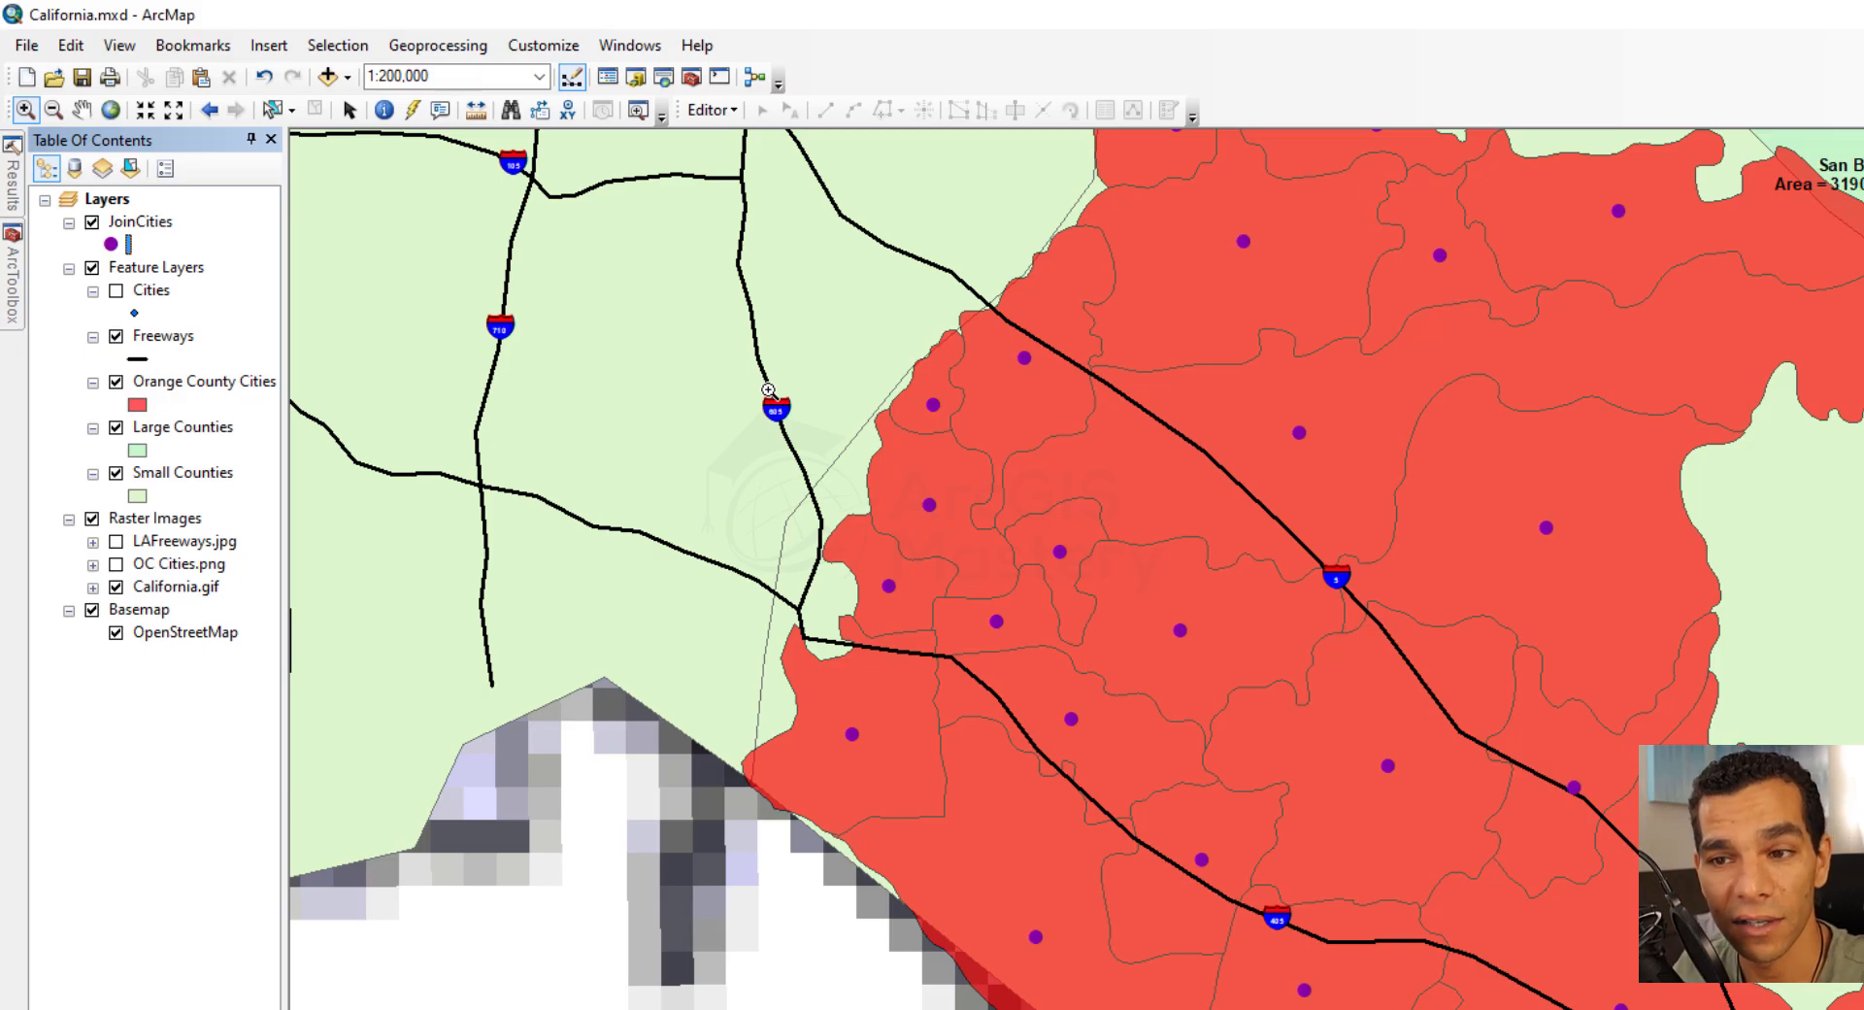
Open the Orange County Cities layer's symbology properties and switch to the Categories options
right_click(169, 389)
click(303, 912)
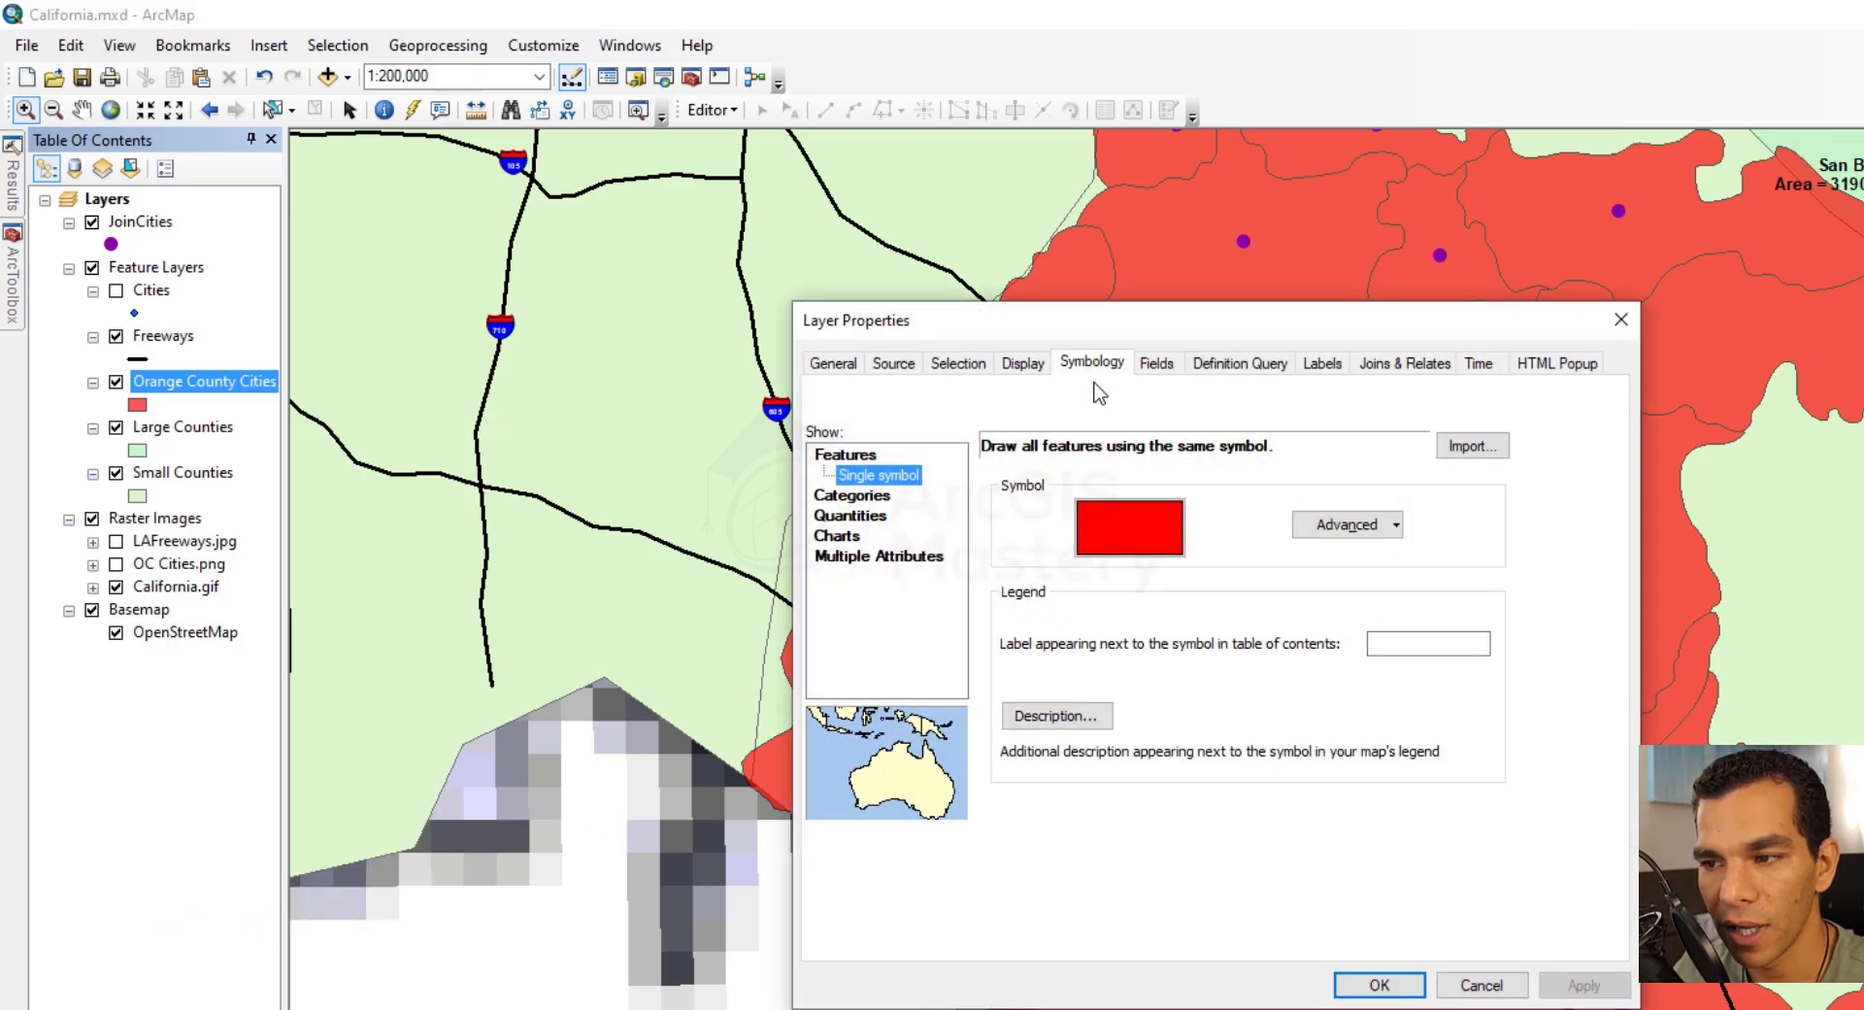
click(874, 497)
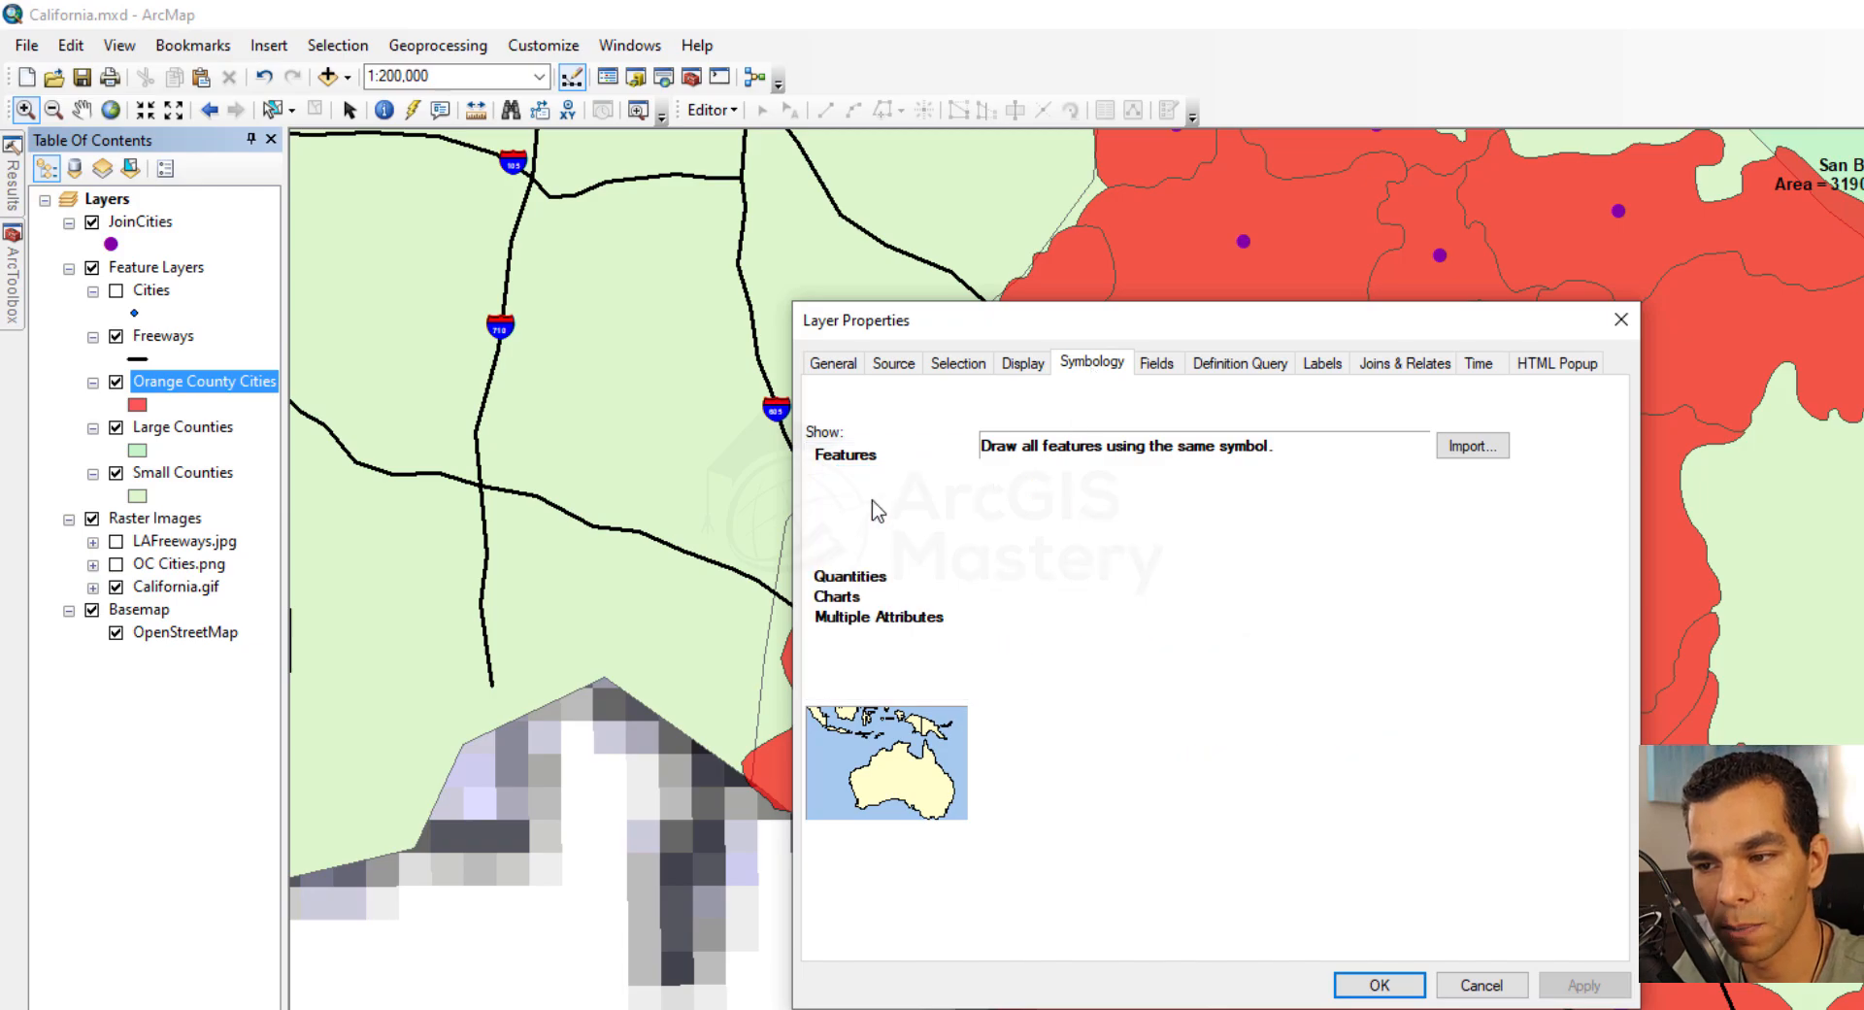